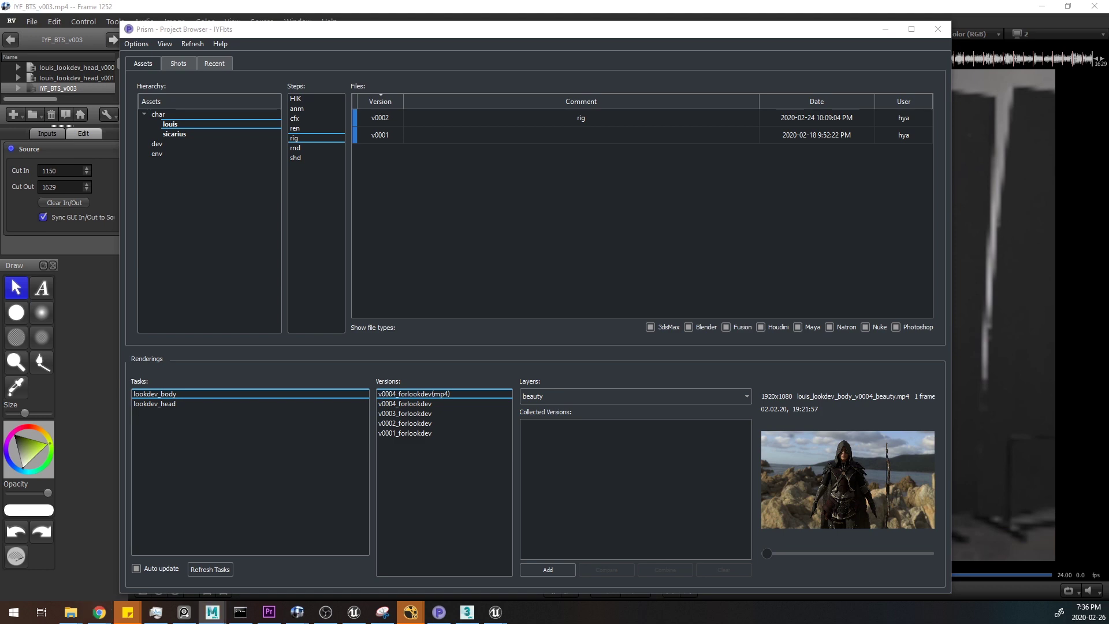
- Bring the Maya rig scene up full screen and inspect the character's full-body rig from several angles
drag(1, 217, 657, 97)
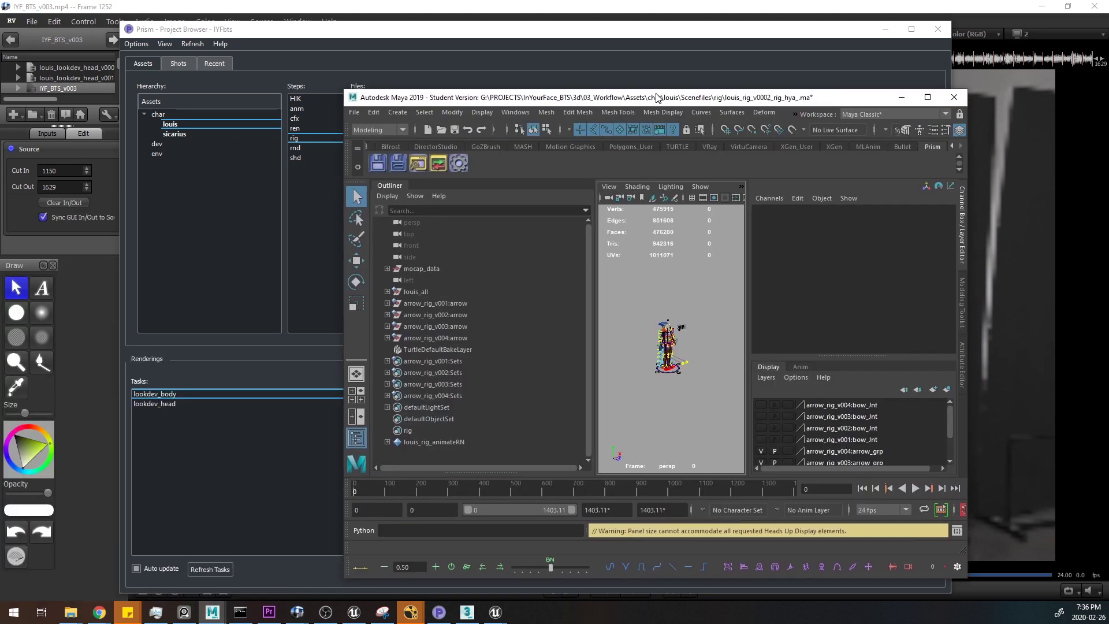
double_click(658, 97)
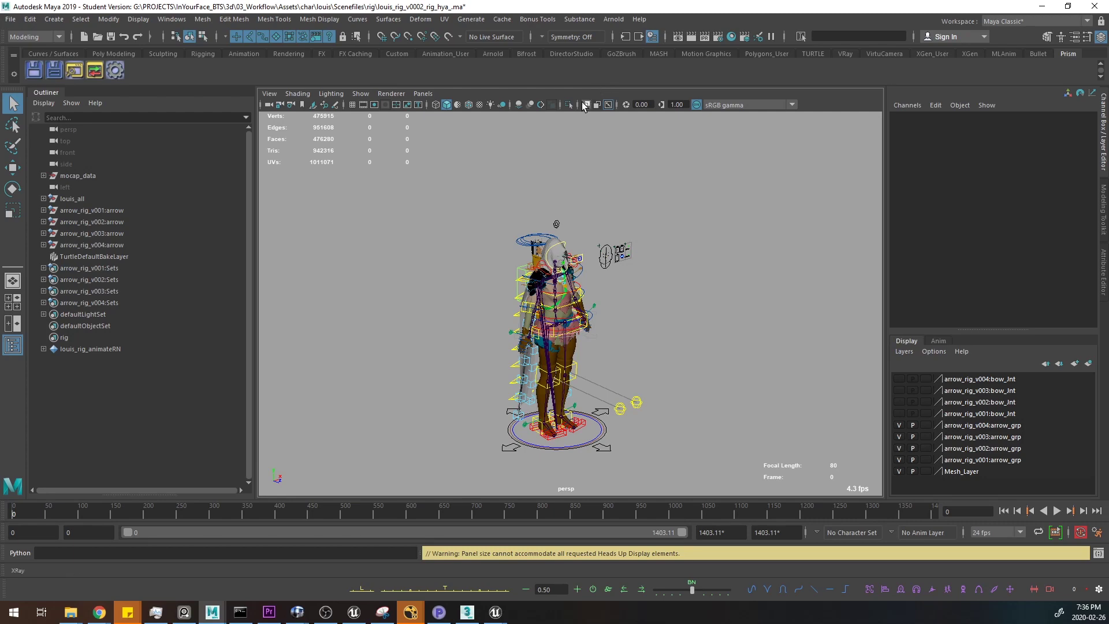
alt+middle_drag(607, 270, 608, 222)
alt+right_drag(608, 222, 641, 248)
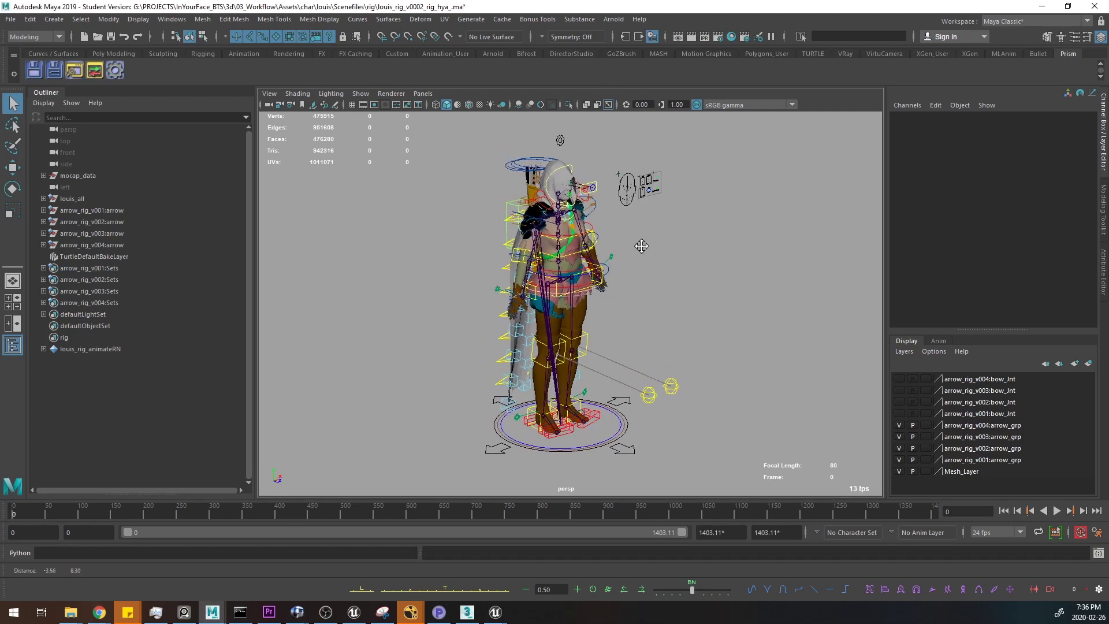
alt+middle_drag(642, 247, 640, 324)
alt+drag(640, 324, 557, 248)
alt+right_drag(558, 247, 621, 245)
alt+middle_drag(621, 246, 617, 281)
alt+right_drag(617, 277, 634, 306)
alt+middle_drag(634, 306, 630, 246)
alt+drag(630, 246, 601, 234)
alt+middle_drag(668, 219, 652, 271)
alt+right_drag(651, 271, 606, 210)
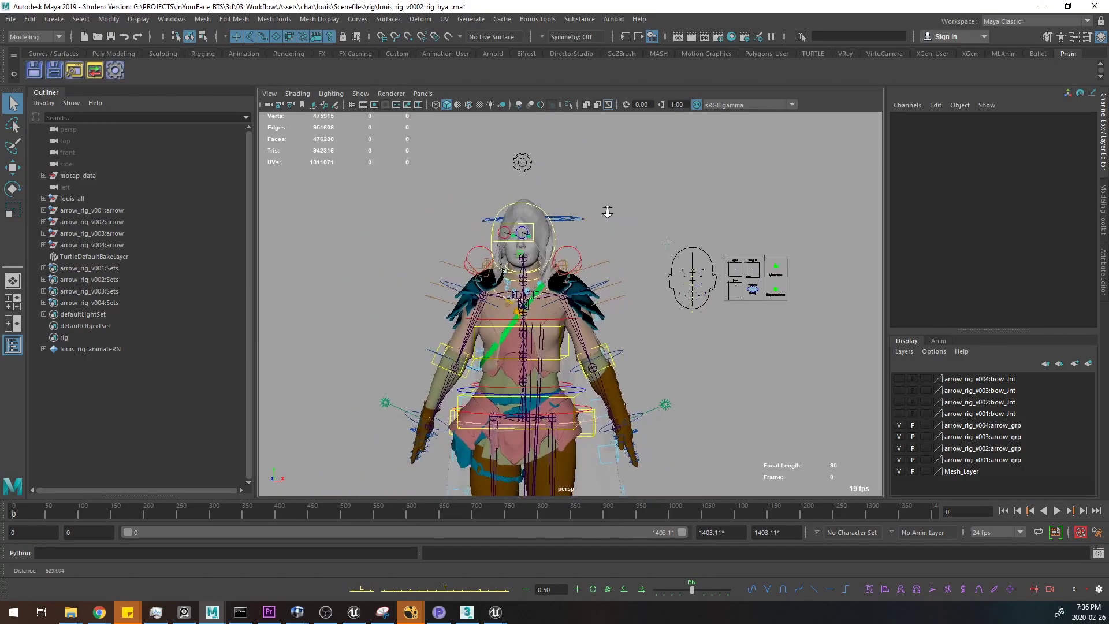
alt+middle_drag(610, 353, 603, 285)
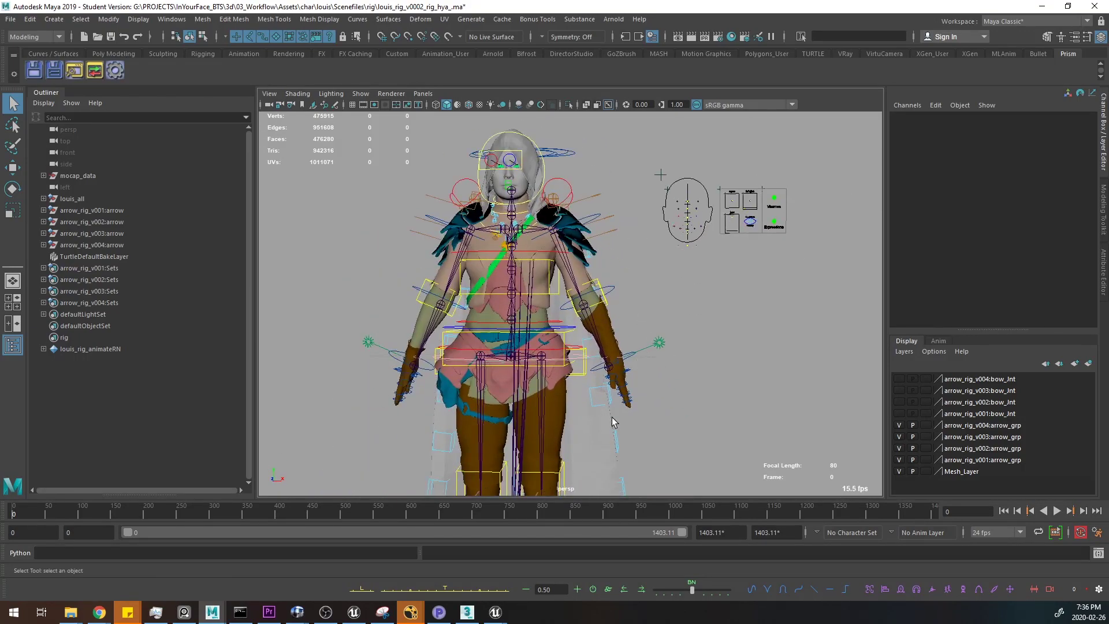
alt+middle_drag(640, 427, 659, 348)
- Examine the facial control board beside the character's head, including the eyes, tongue, jaw, Visemes and Expressions controls
alt+drag(683, 326, 623, 312)
alt+right_drag(623, 312, 491, 244)
alt+drag(491, 244, 664, 272)
alt+right_drag(665, 272, 733, 313)
alt+middle_drag(715, 220, 621, 281)
alt+right_drag(621, 281, 712, 341)
alt+middle_drag(712, 341, 695, 312)
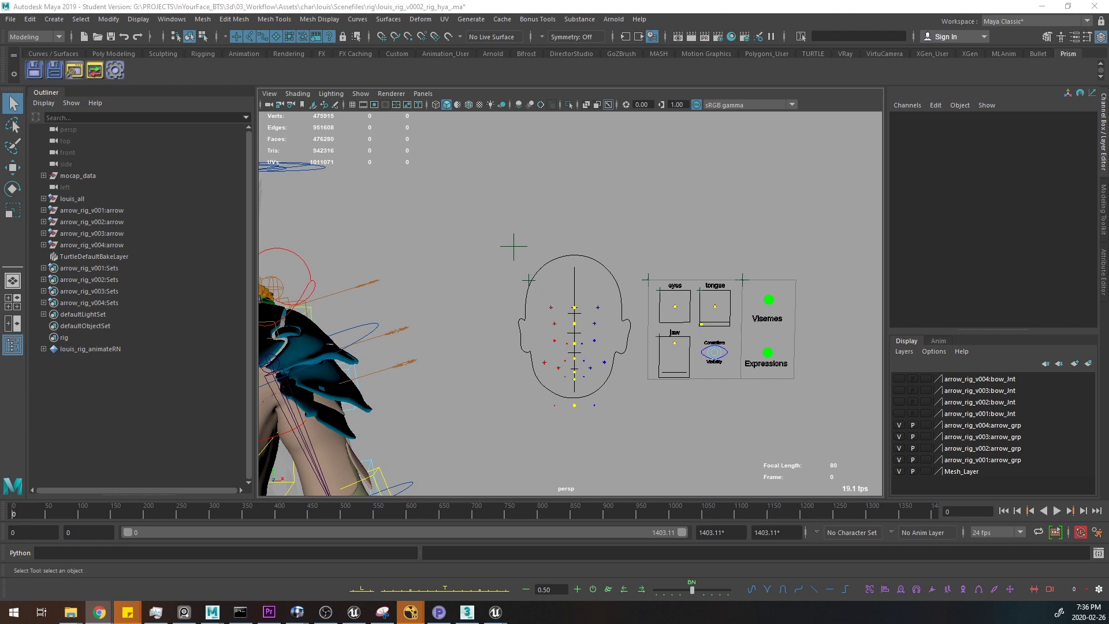
click(99, 612)
drag(521, 44, 0, 92)
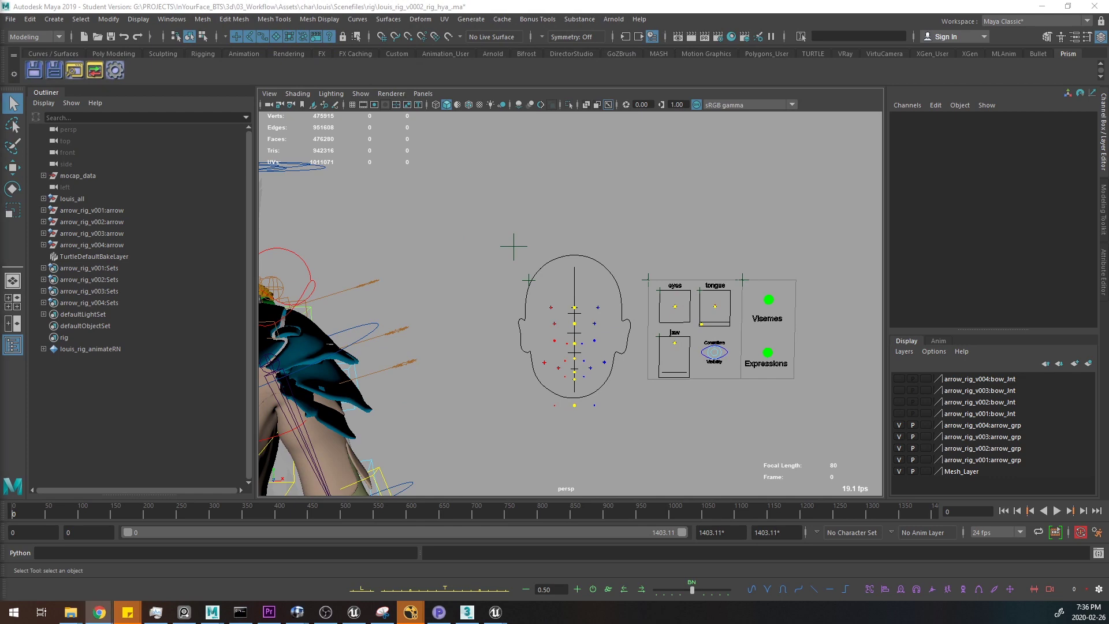
alt+middle_drag(658, 272, 607, 193)
alt+middle_drag(586, 235, 601, 221)
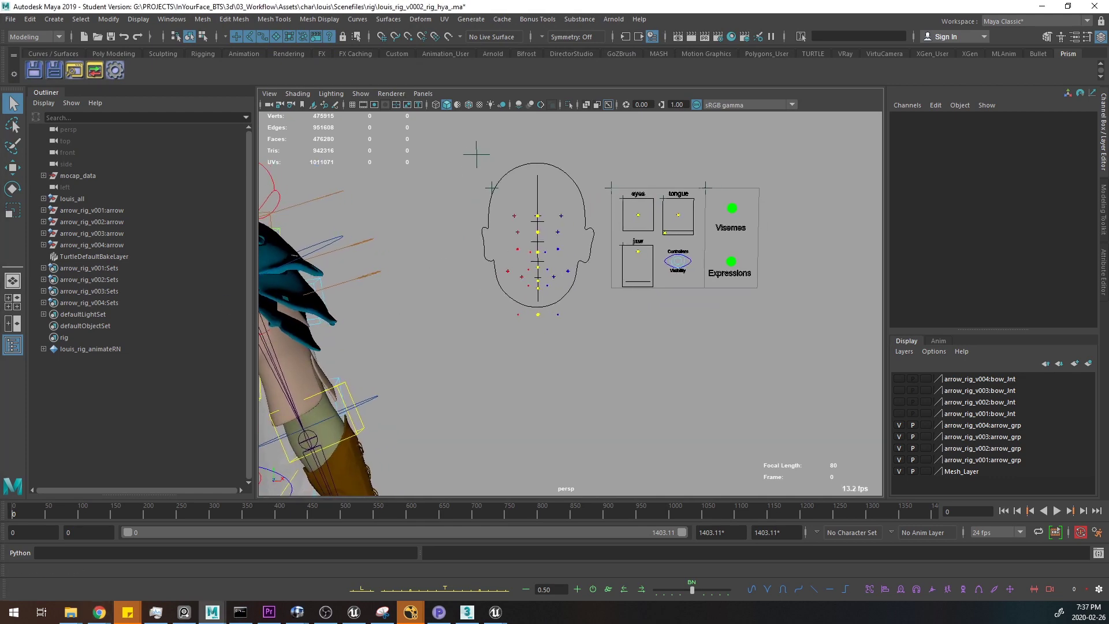
- Inspect the rig controls on the character's torso and shoulders, and the hooded head from the front
scroll(572, 278, down, 2)
alt+middle_drag(398, 283, 602, 307)
mouse_move(602, 307)
alt+right_down()
mouse_move(543, 312)
mouse_move(589, 321)
alt+right_up()
alt+drag(589, 321, 550, 338)
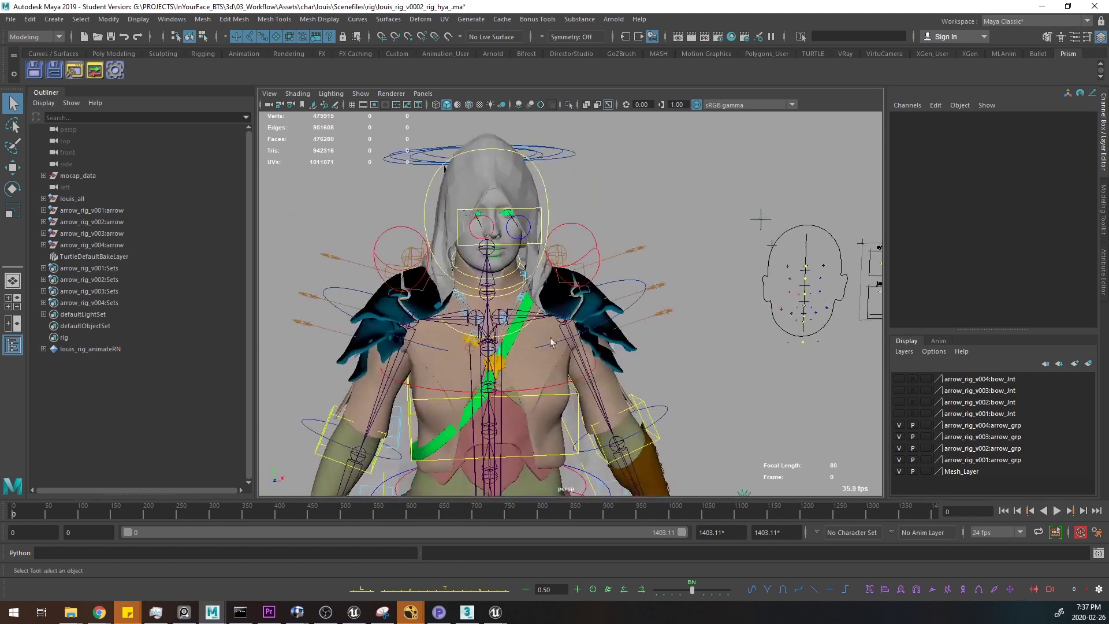
alt+middle_drag(567, 354, 567, 284)
alt+right_drag(568, 285, 520, 271)
alt+middle_drag(520, 271, 543, 341)
alt+right_drag(543, 340, 635, 347)
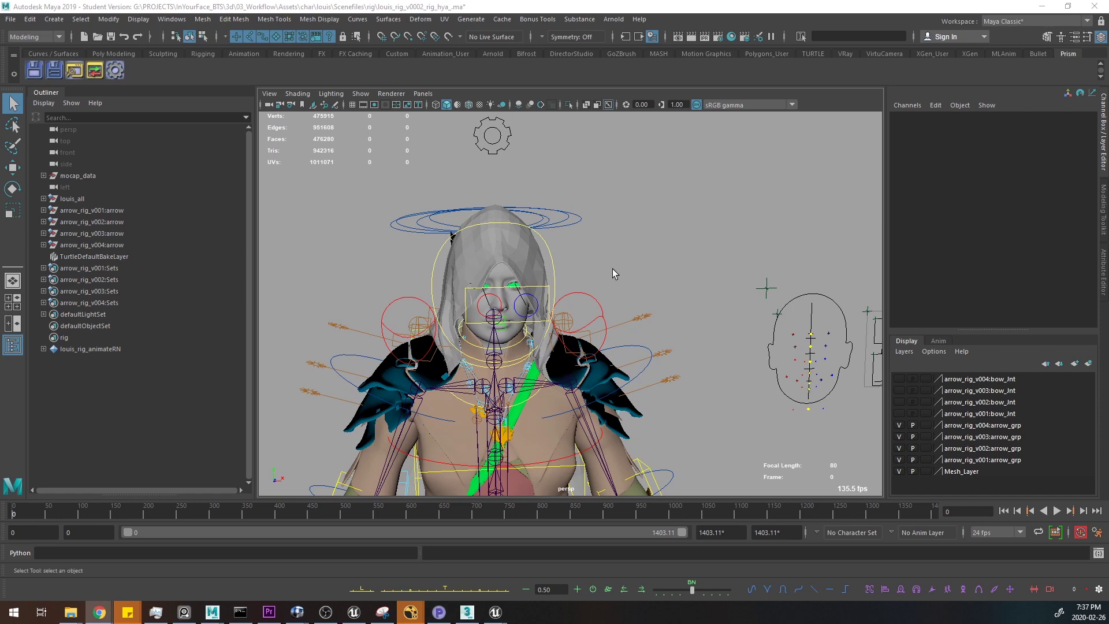
alt+middle_drag(699, 423, 726, 326)
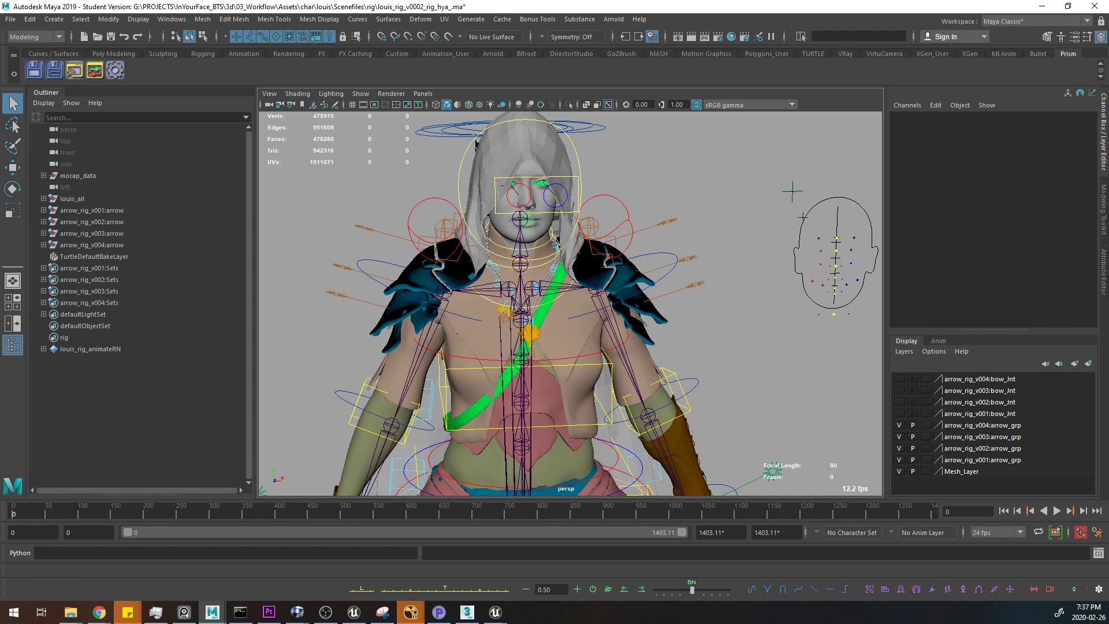
key(alt+Tab)
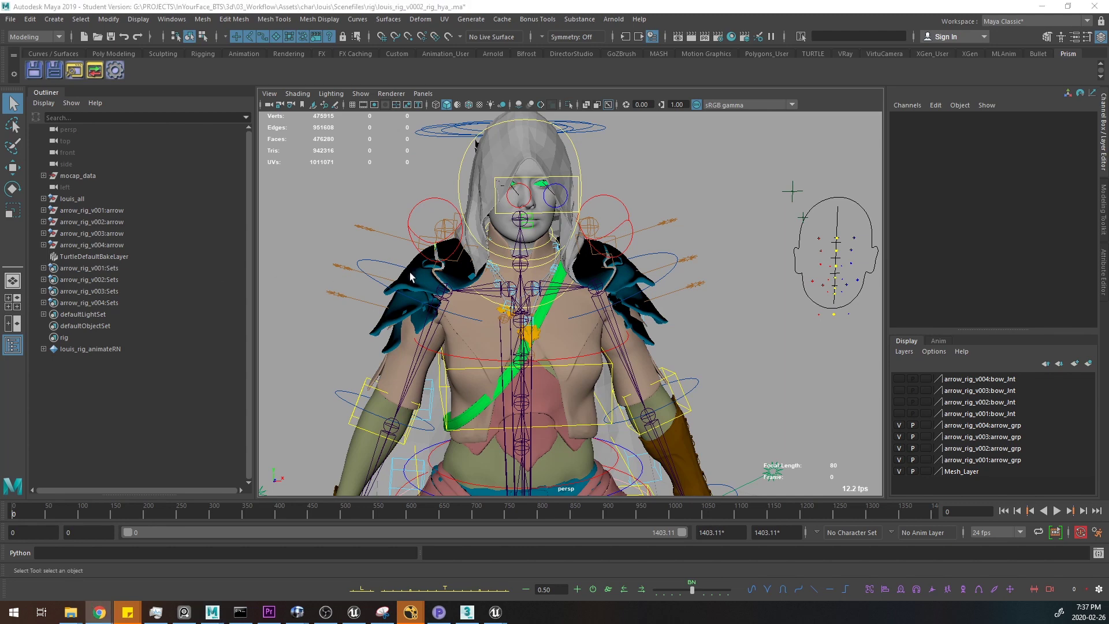
alt+middle_drag(686, 223, 693, 282)
alt+right_drag(576, 285, 659, 266)
alt+middle_drag(618, 215, 678, 296)
alt+right_drag(679, 296, 631, 270)
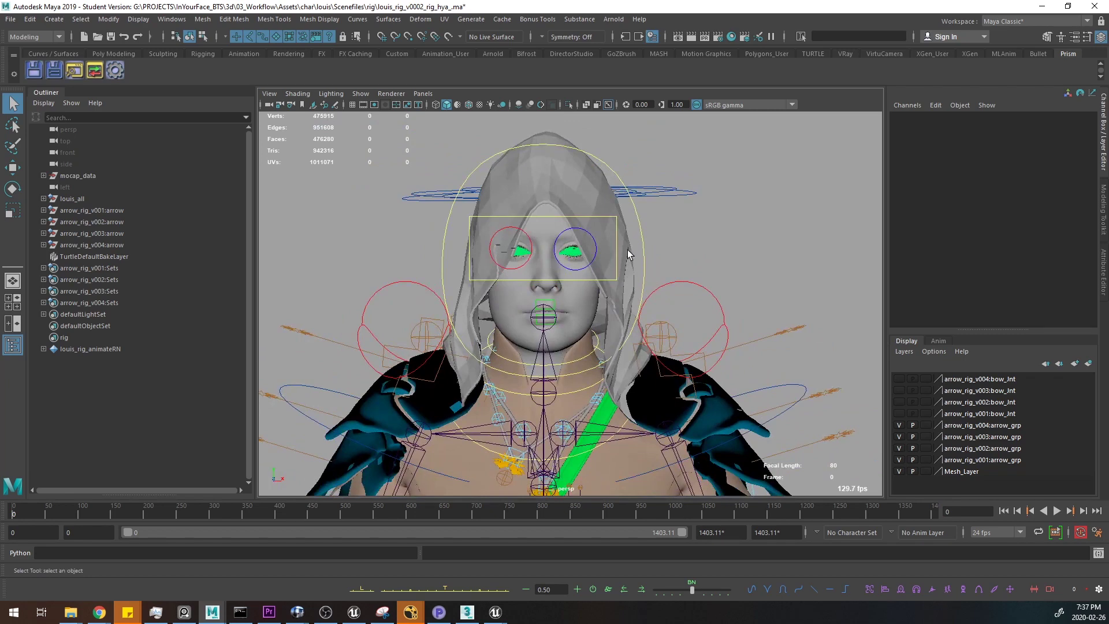
alt+middle_drag(657, 298, 637, 299)
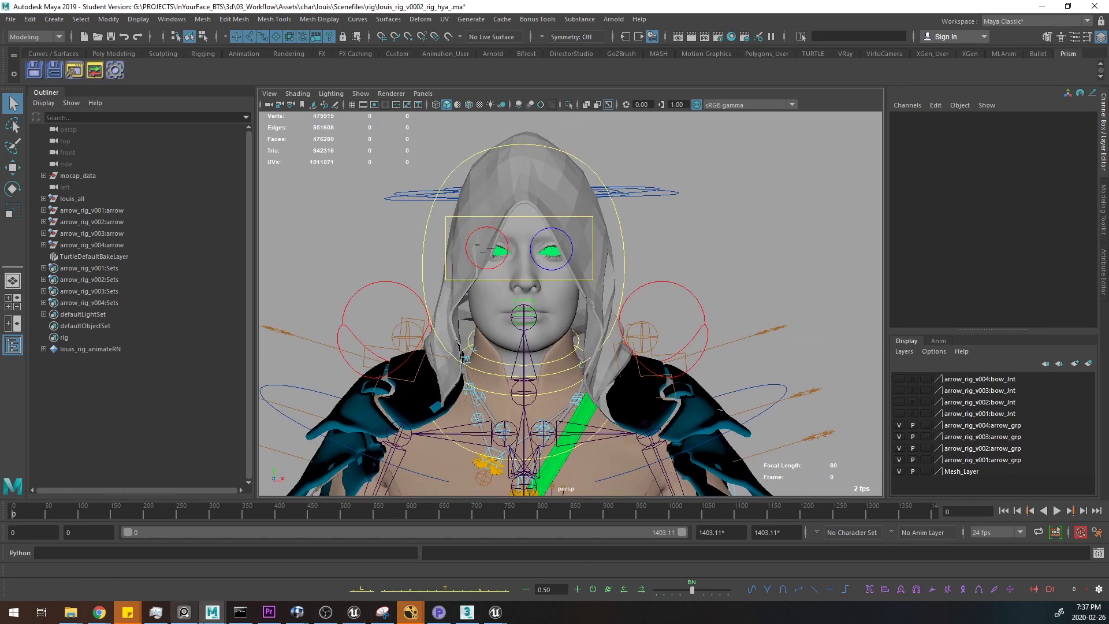
- Switch to RV, set the IYF_BTS_v003 playback range to frames 803–927 and play the iPhone mocap section
mouse_move(297, 612)
click(488, 568)
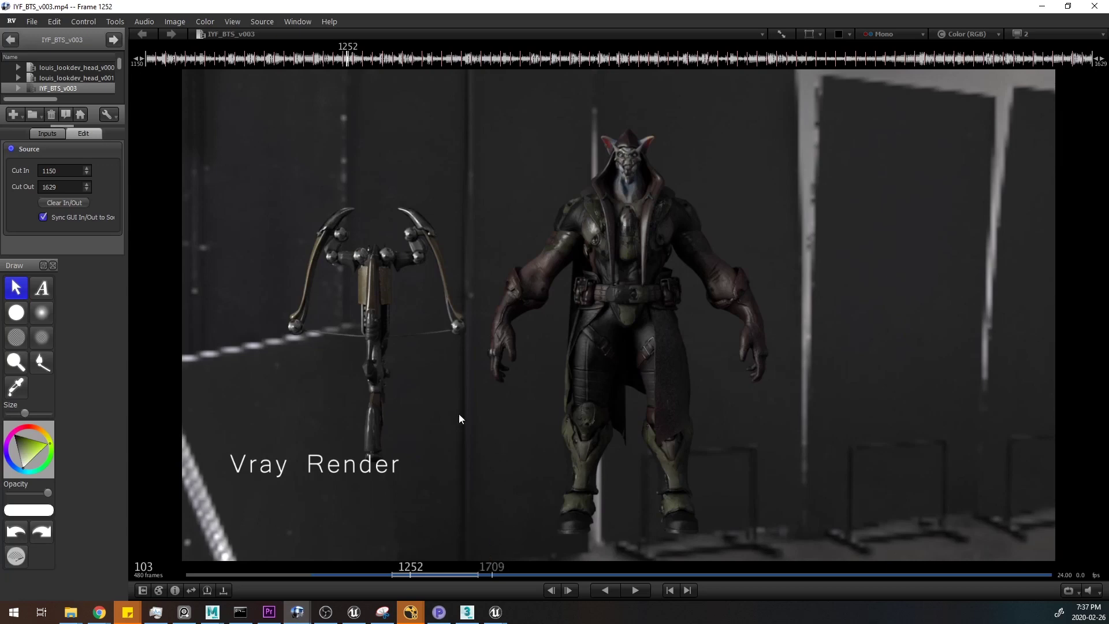
drag(459, 414, 609, 323)
key([)
key(])
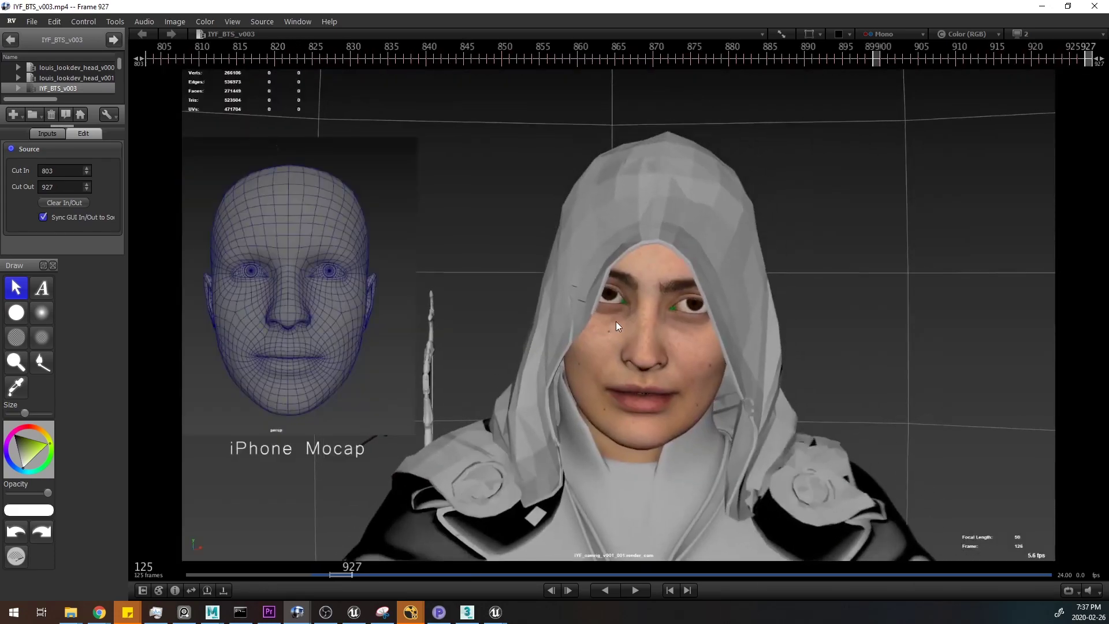
key(space)
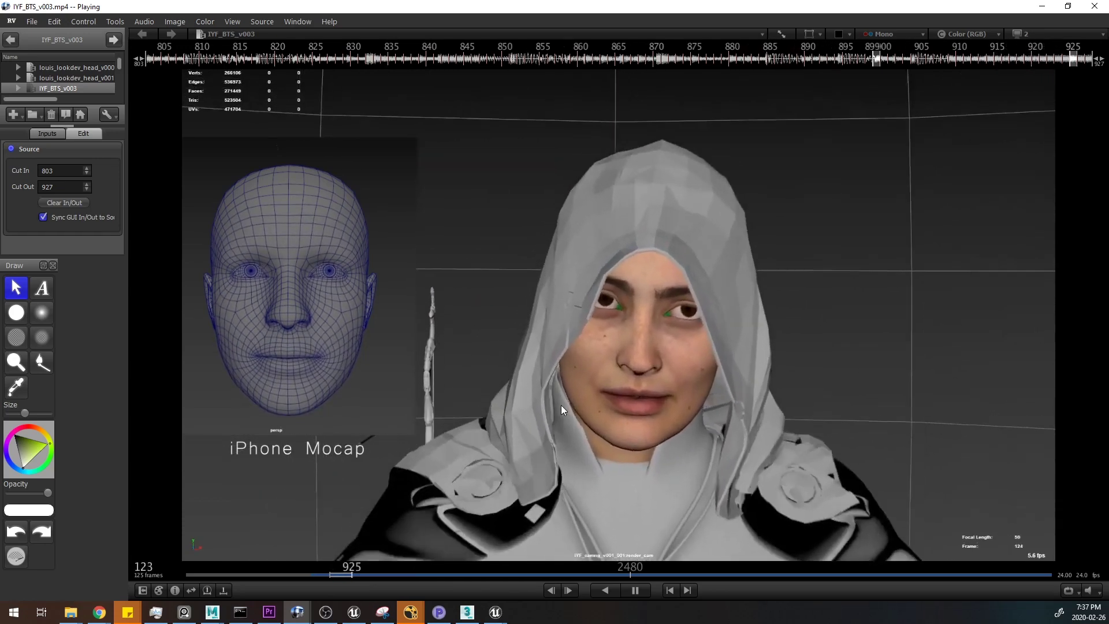
- Scrub through the iPhone and Xsens mocap footage to compare the captured motion with the character, and resume playback
drag(455, 290, 506, 290)
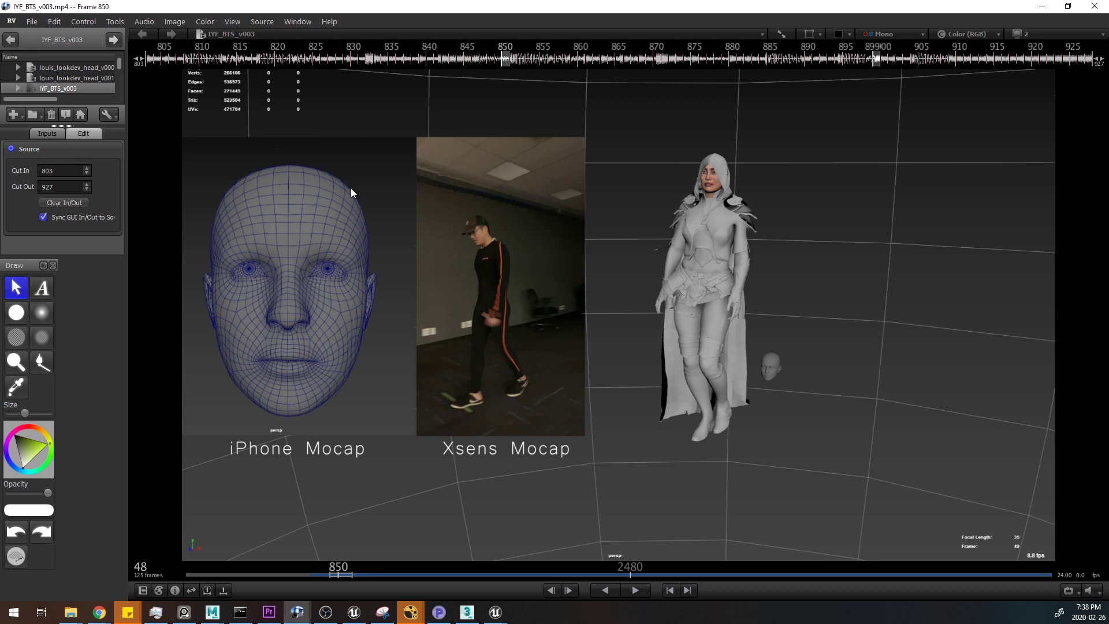
drag(481, 244, 286, 196)
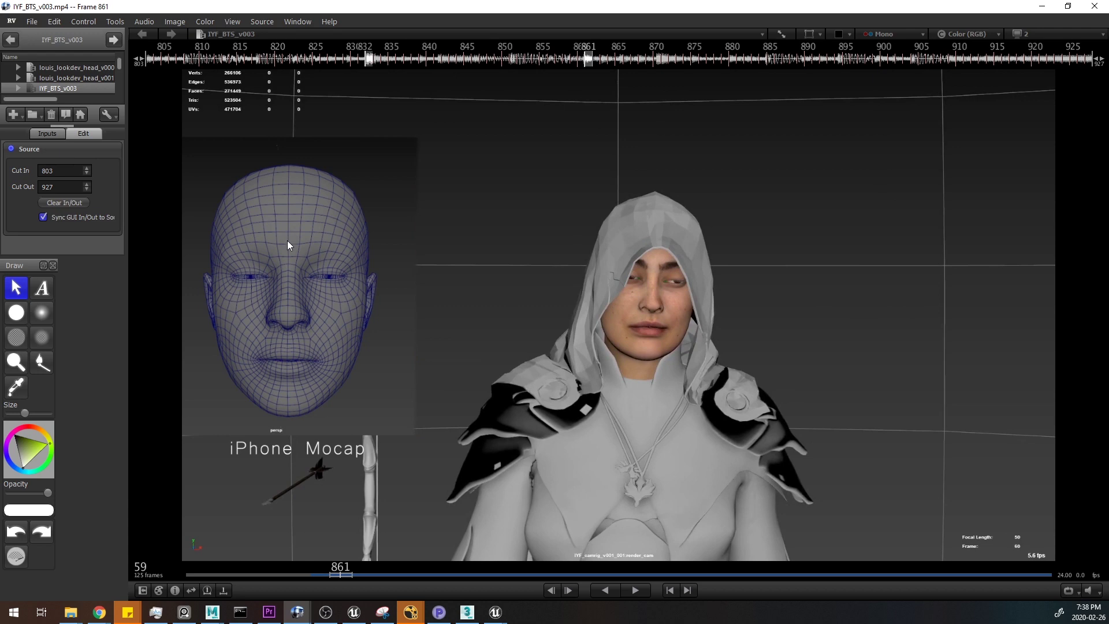
drag(234, 264, 300, 278)
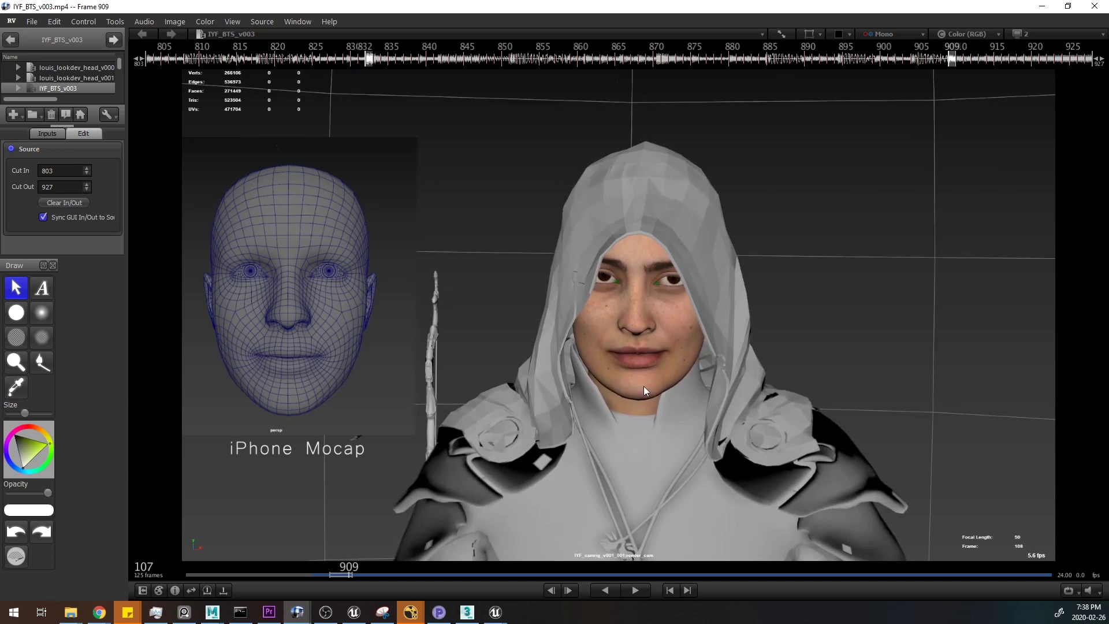
drag(632, 296, 583, 284)
key(space)
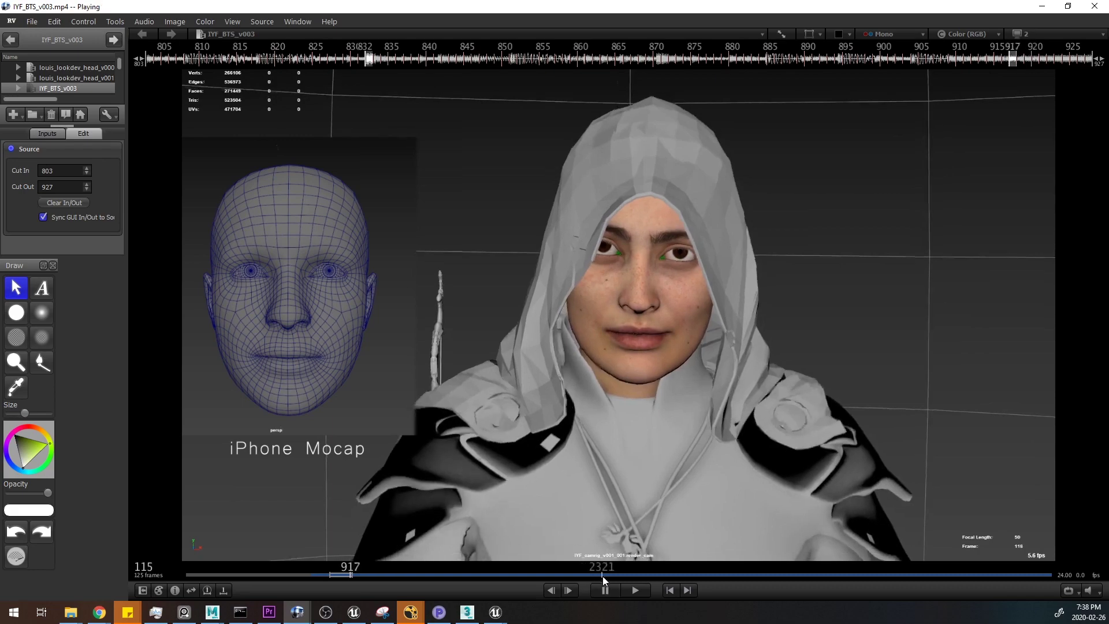
- Jump ahead to frames 3133–3257 and play the Face Retargeting comparison
click(604, 574)
drag(539, 441, 695, 391)
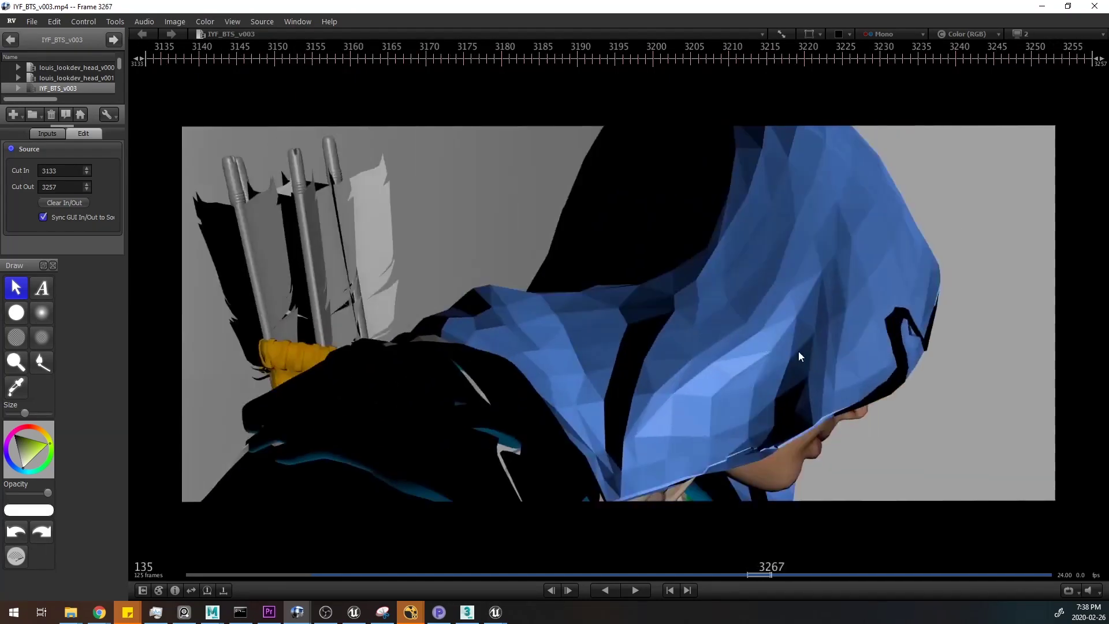
drag(798, 351, 577, 268)
key(space)
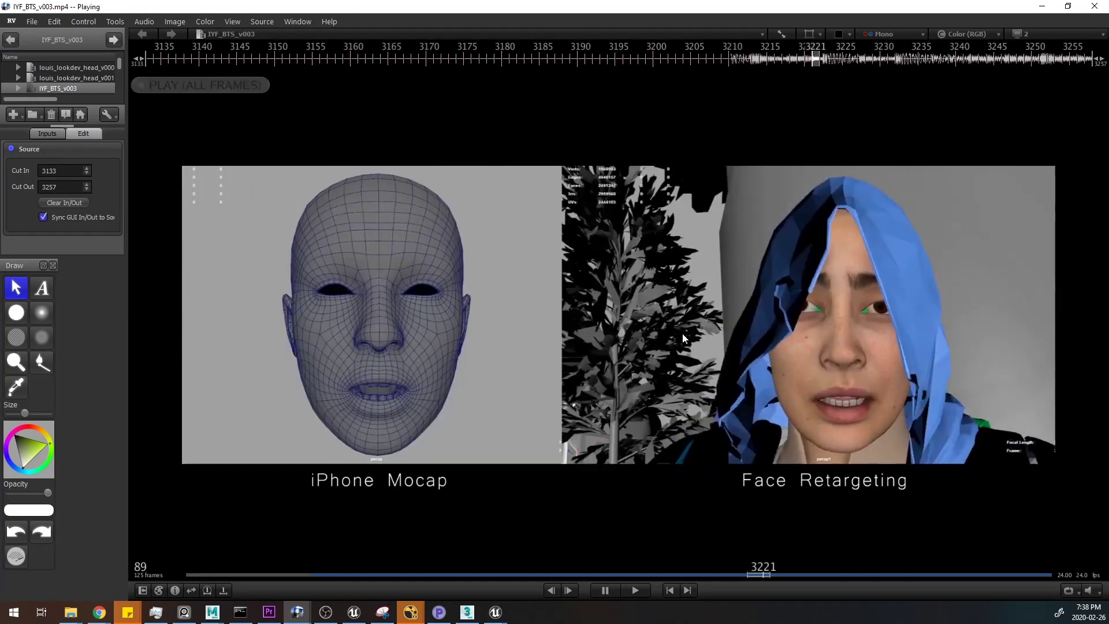
- Scrub and replay the Face Retargeting shot to compare the mocap face mesh with the character's expressions
drag(710, 354, 681, 321)
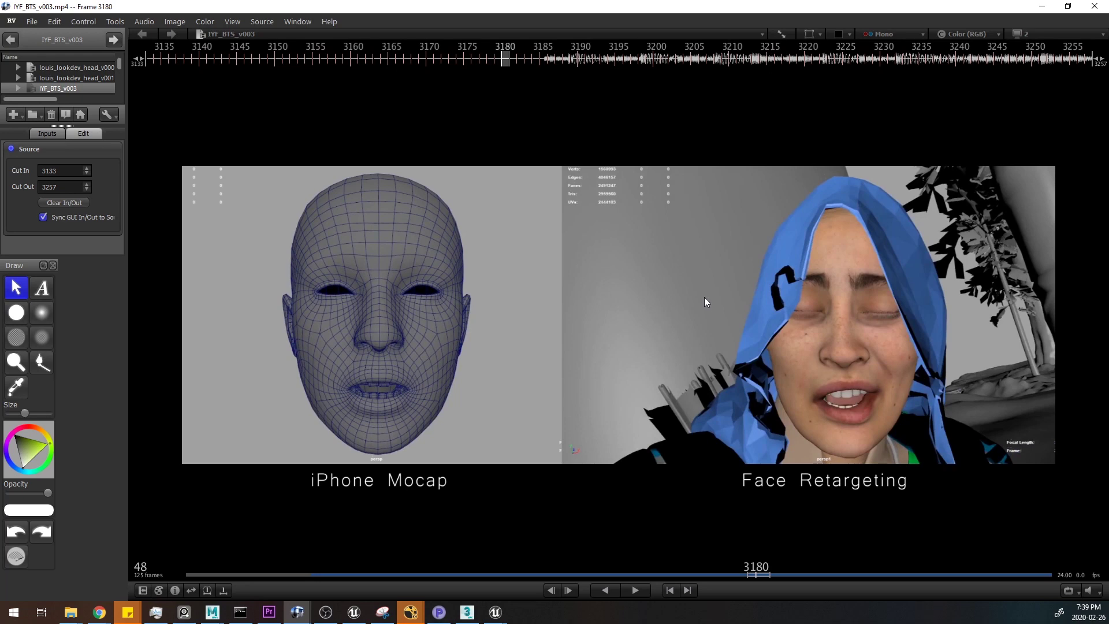
drag(699, 297, 693, 298)
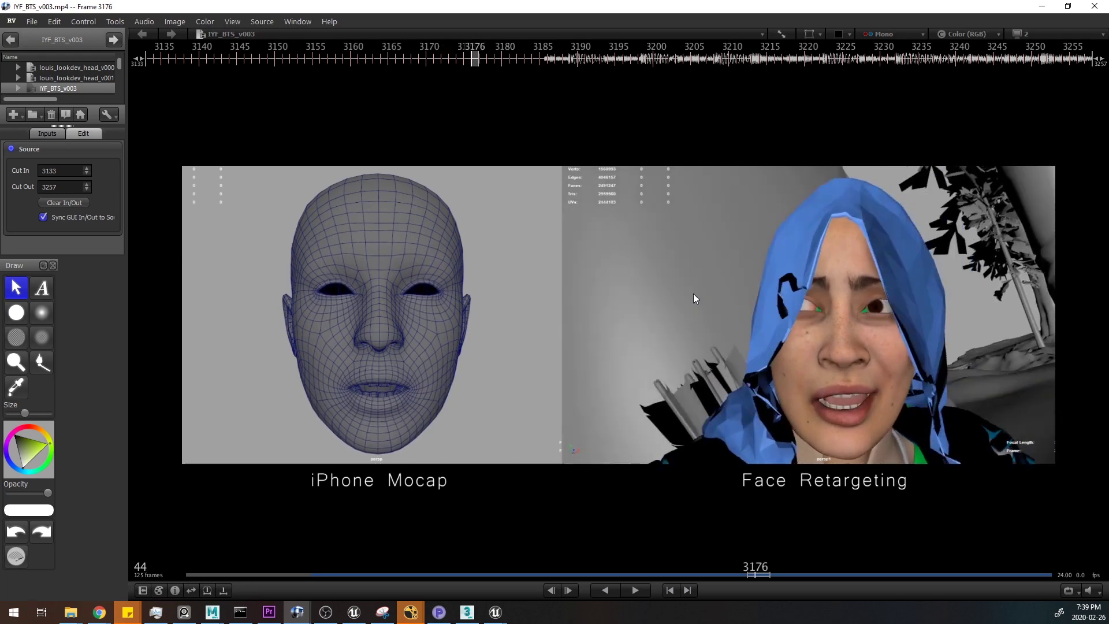
mouse_move(716, 293)
mouse_down()
mouse_move(689, 294)
mouse_move(699, 292)
mouse_up()
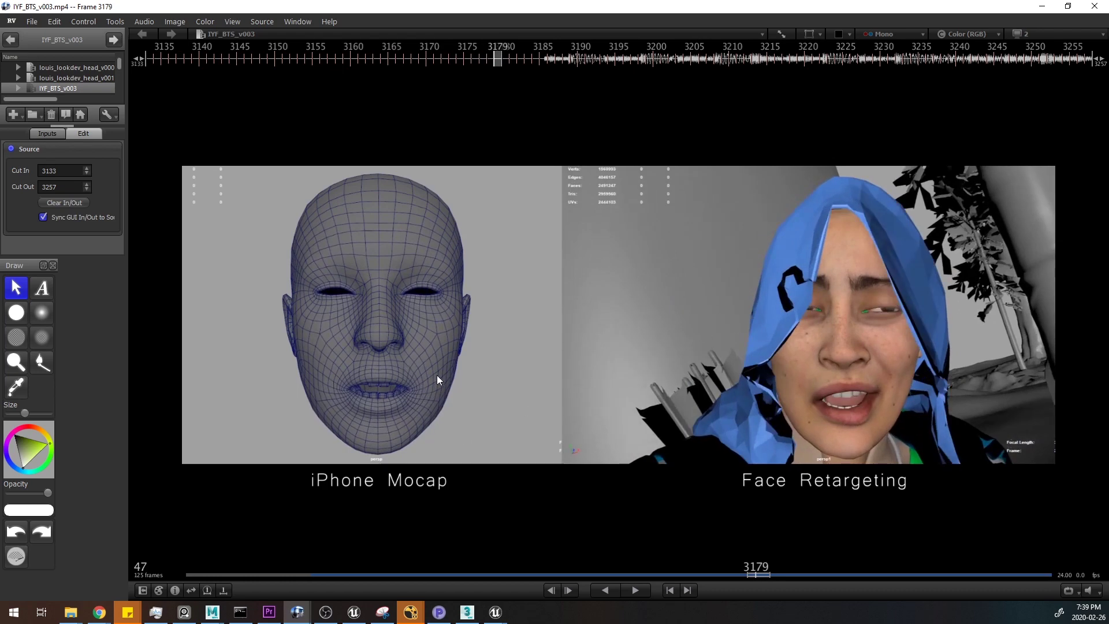
drag(661, 306, 686, 299)
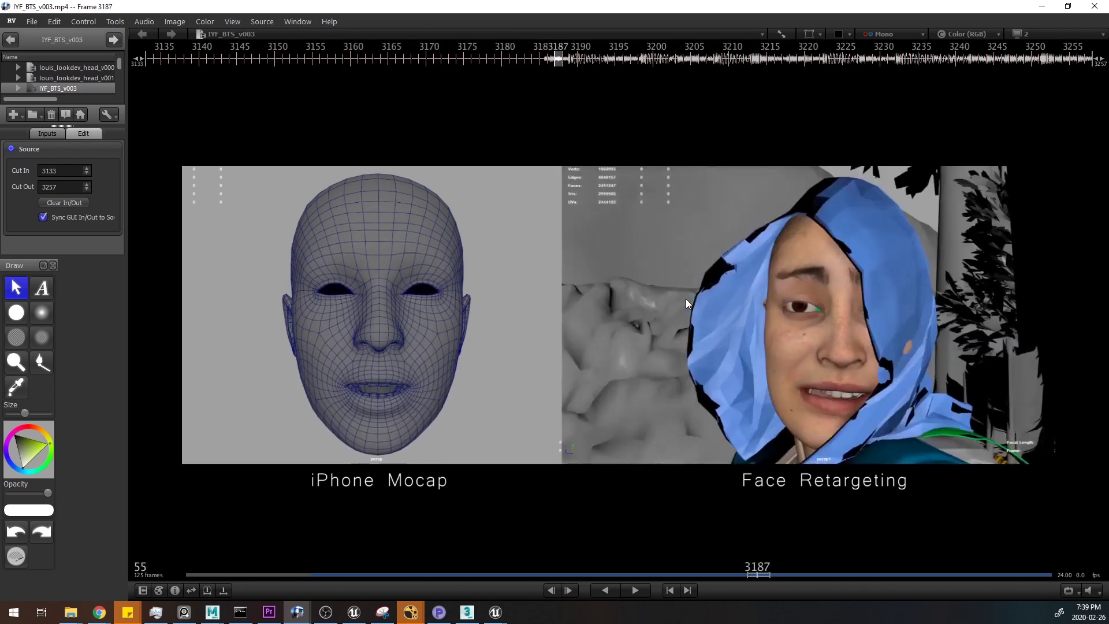
key(space)
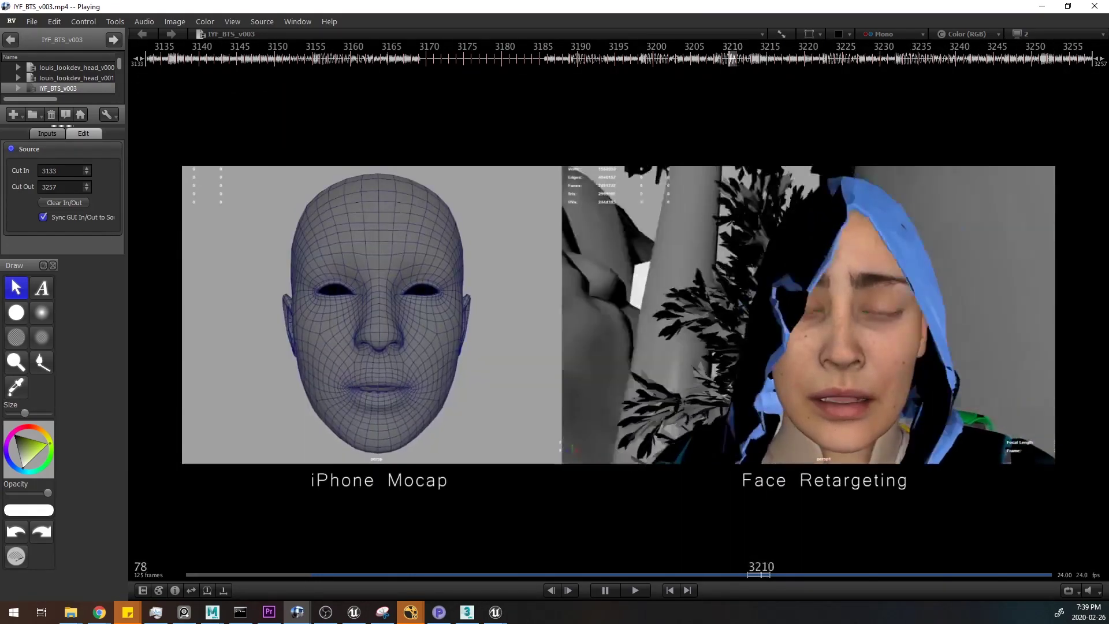
click(636, 590)
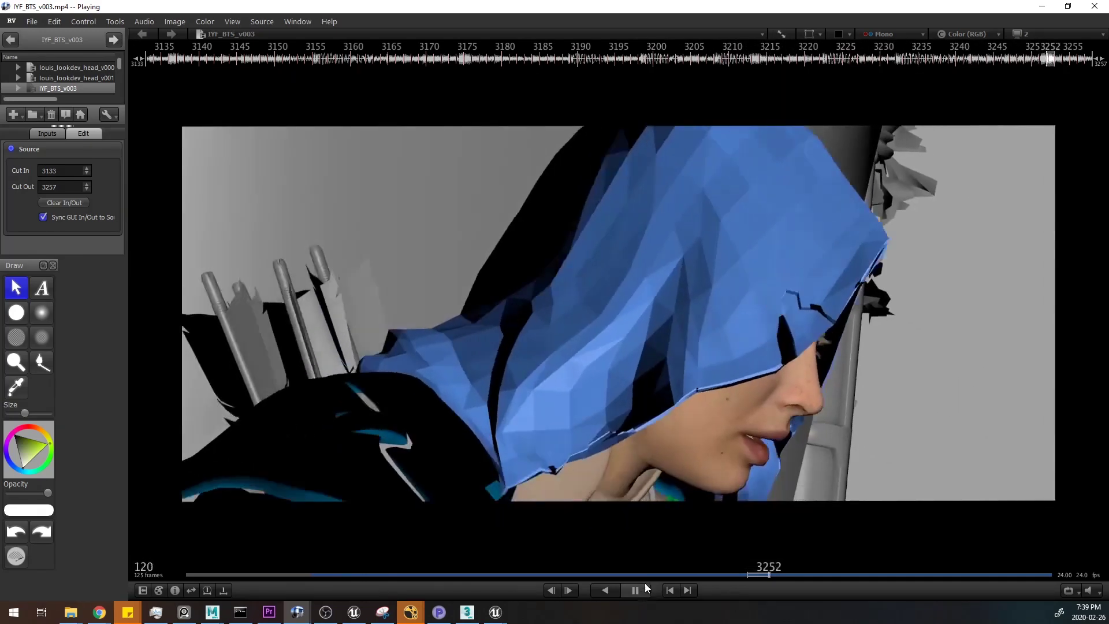
key(space)
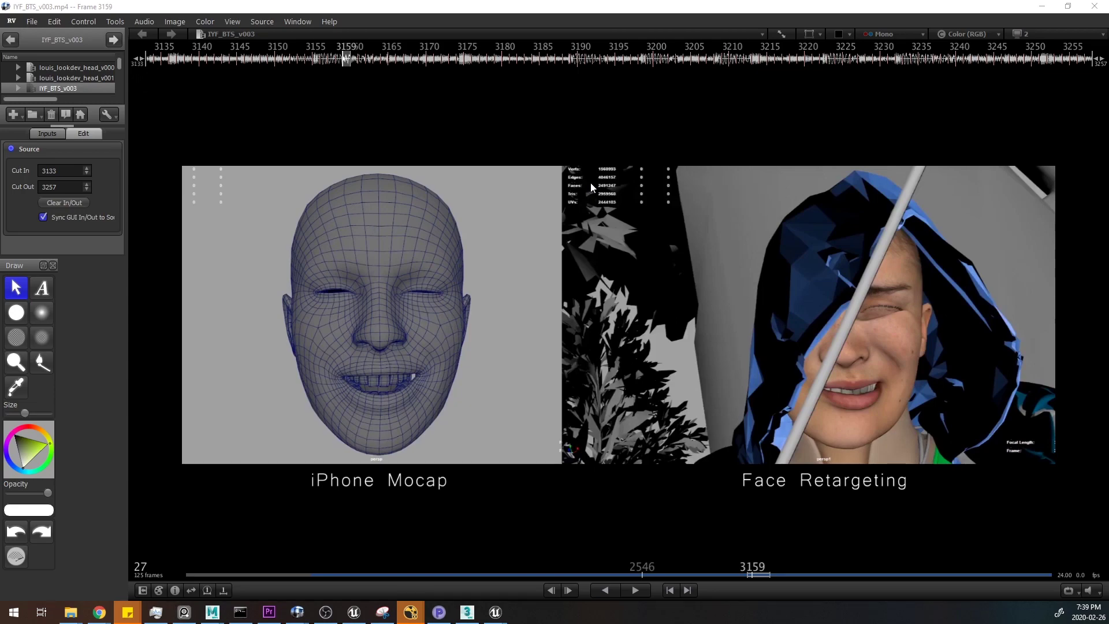
- Switch back to Maya and view the character's head together with the facial control board
key(alt+Tab)
alt+middle_drag(653, 367, 649, 337)
scroll(622, 322, down, 4)
scroll(631, 250, up, 2)
alt+middle_drag(631, 250, 644, 277)
scroll(682, 318, up, 3)
scroll(722, 358, down, 5)
alt+middle_drag(731, 335, 581, 306)
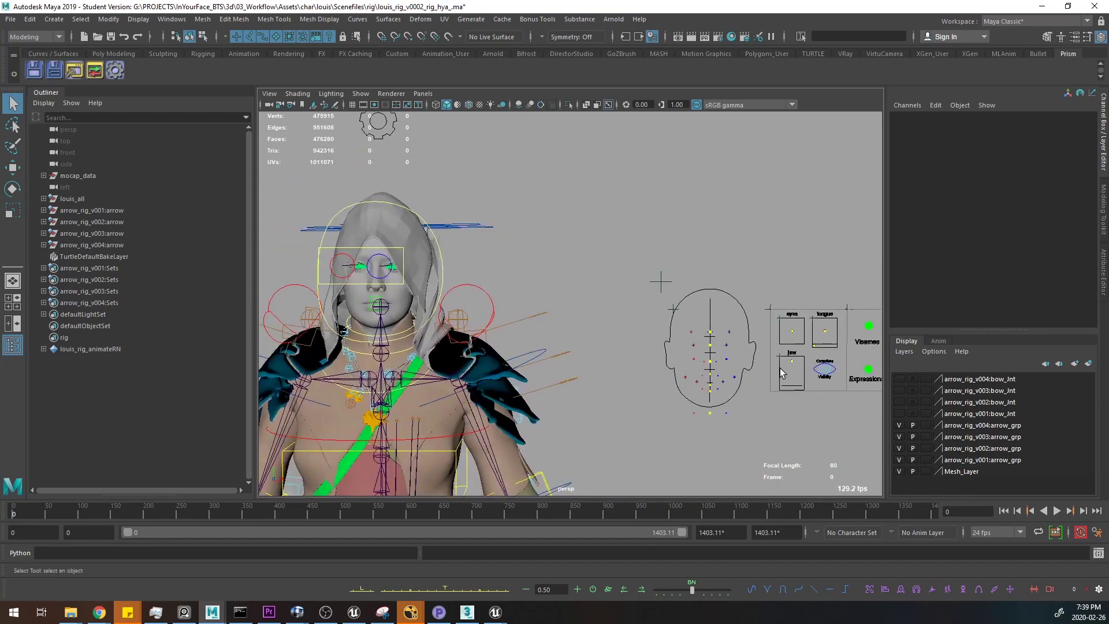
- Try moving the jaw control on the facial control board, and undo the move
click(781, 372)
key(w)
middle_drag(768, 213, 738, 265)
key(ctrl+z)
alt+right_drag(738, 265, 654, 270)
alt+middle_drag(653, 270, 657, 289)
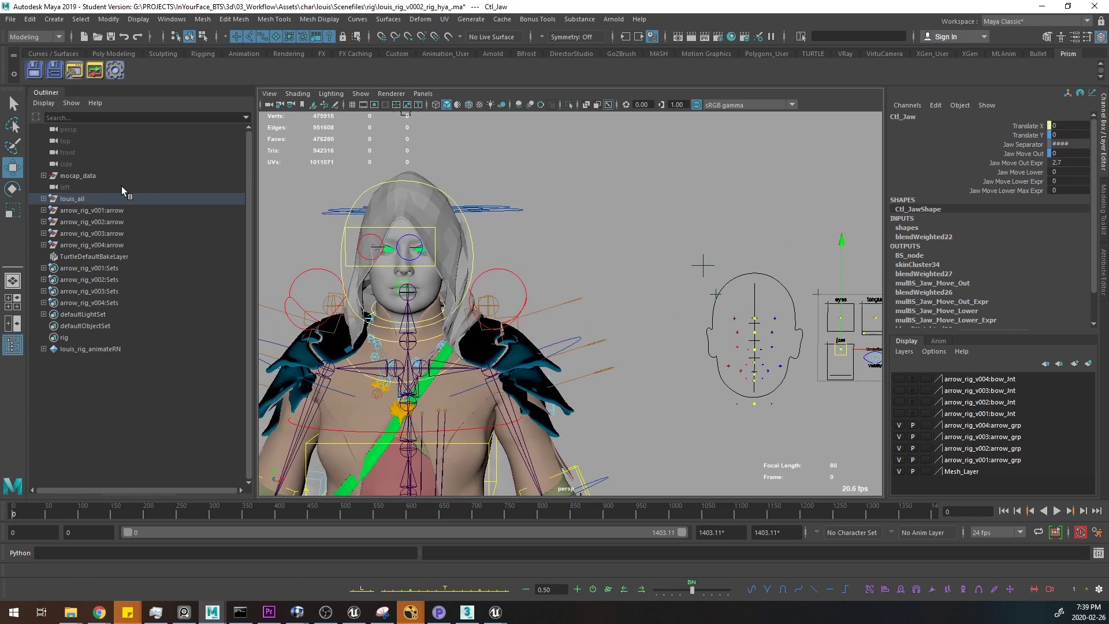
- Expand louis_all, Louis_face_all and facial_mocap_raw down to grp_transform, and select the head mesh inside it
click(43, 198)
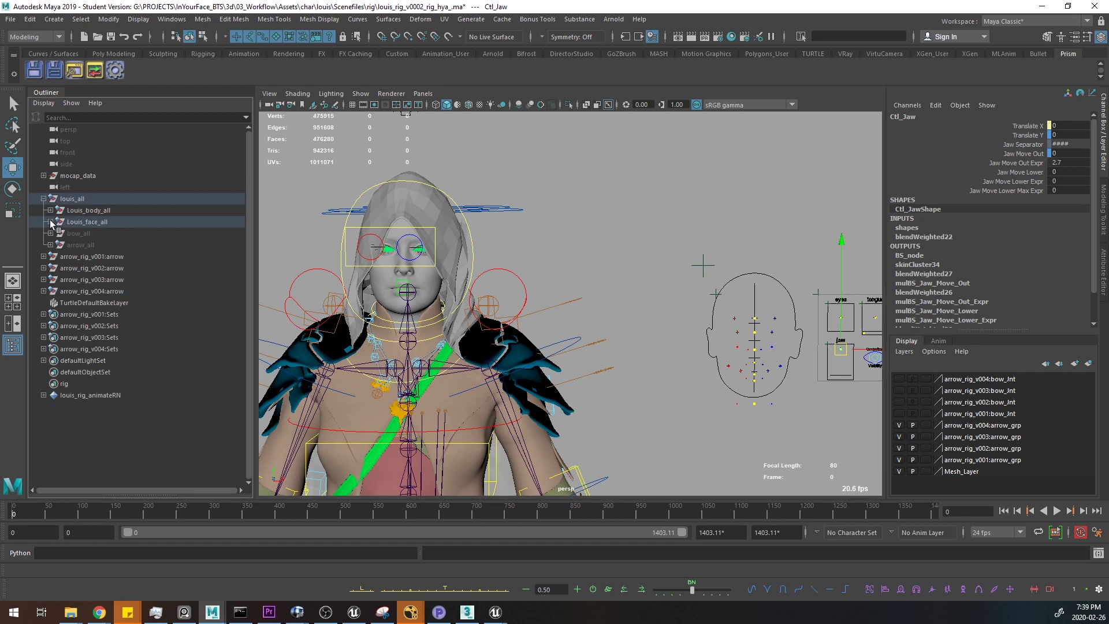
click(50, 222)
click(91, 256)
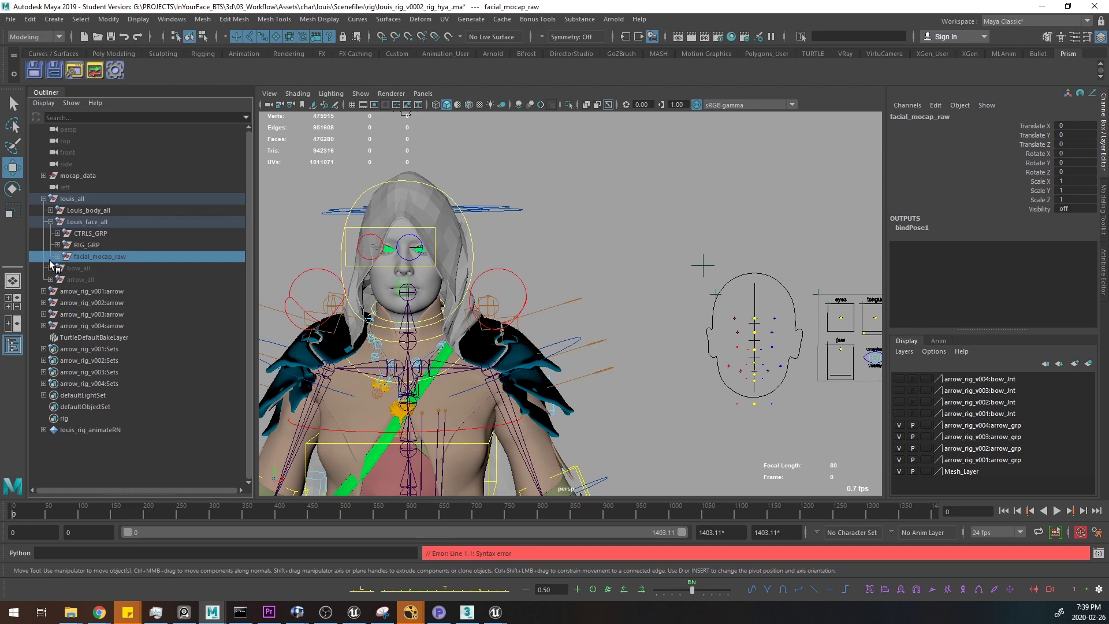
click(57, 257)
click(64, 268)
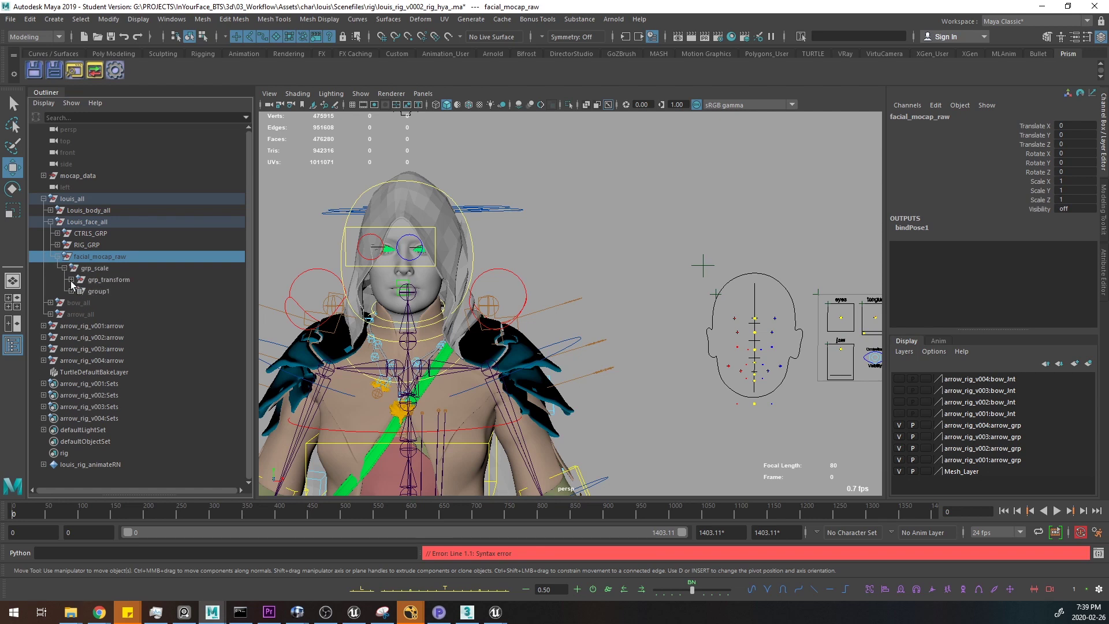
click(71, 280)
click(103, 291)
- Show the head mesh's shapes weights and raise jawOpen to about 0.9 to open the character's mouth
click(936, 247)
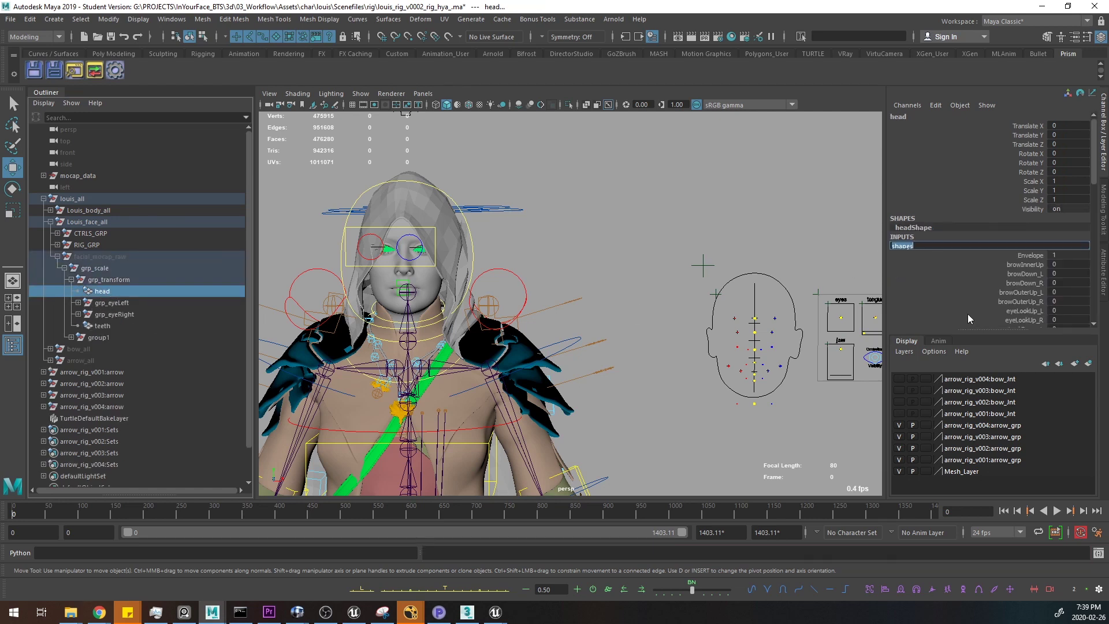
drag(1093, 177, 1104, 256)
click(1032, 227)
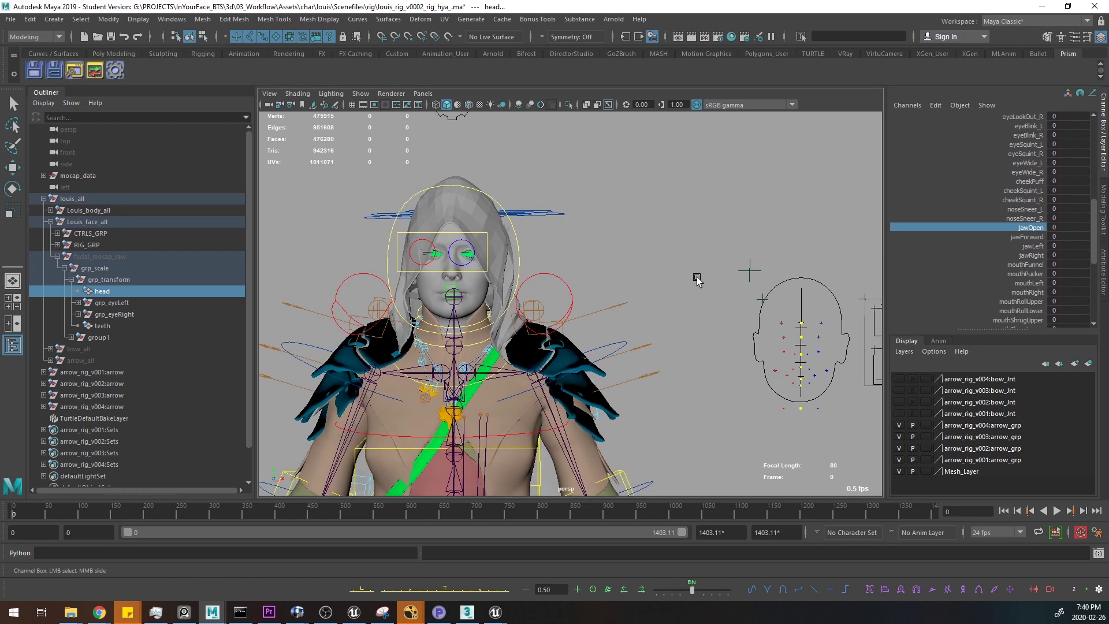
middle_drag(696, 278, 657, 258)
- Try moving the jaw control on the facial control board, and undo back to the head mesh selection
click(848, 360)
key(w)
alt+middle_drag(758, 317, 685, 262)
key(ctrl+z)
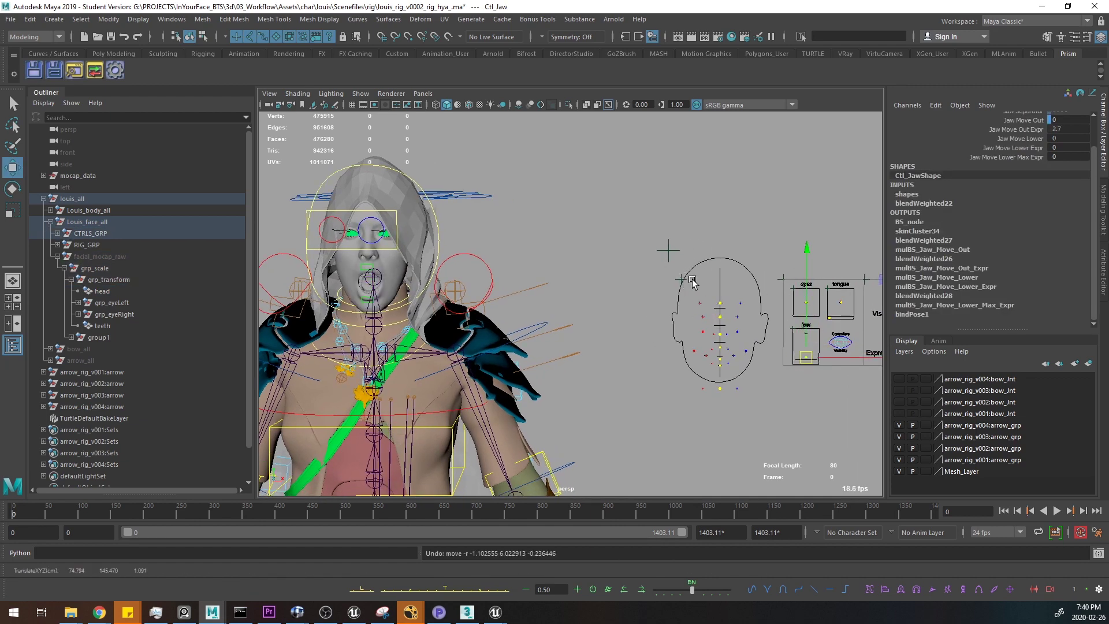
key(ctrl+z)
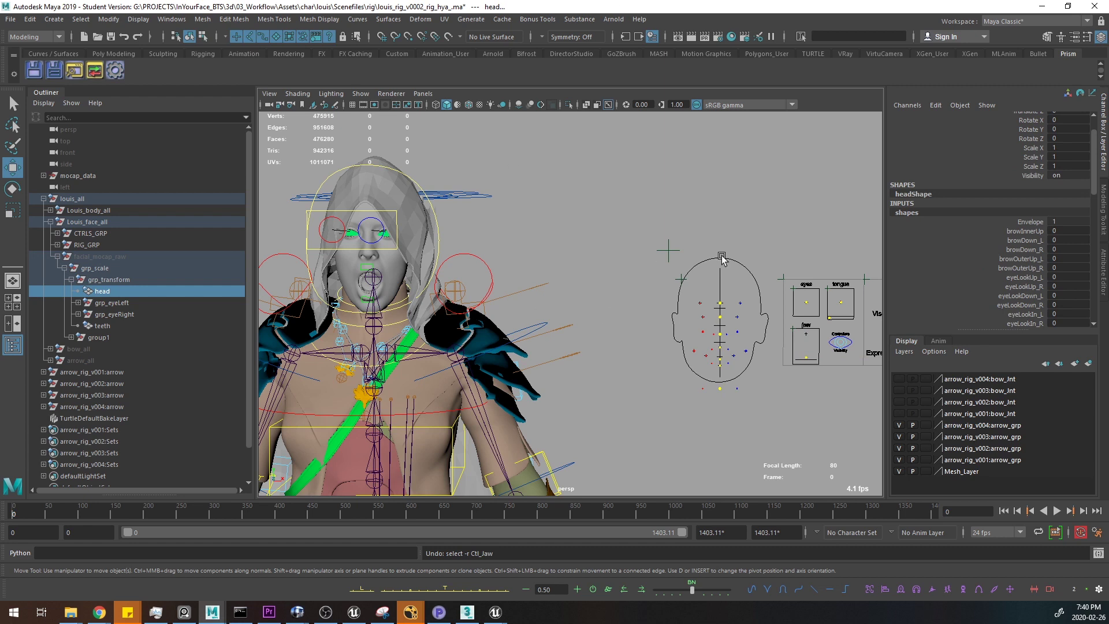
- Move the whole facial control board closer to the character's head and deselect it
click(668, 250)
middle_drag(743, 171, 595, 109)
click(748, 175)
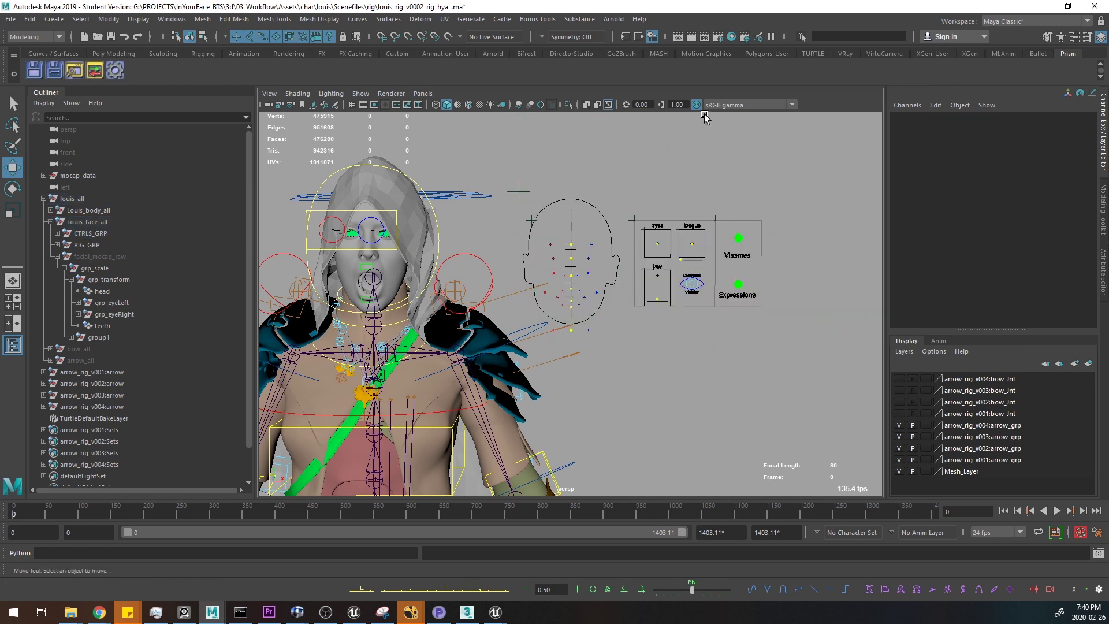
scroll(553, 262, up, 4)
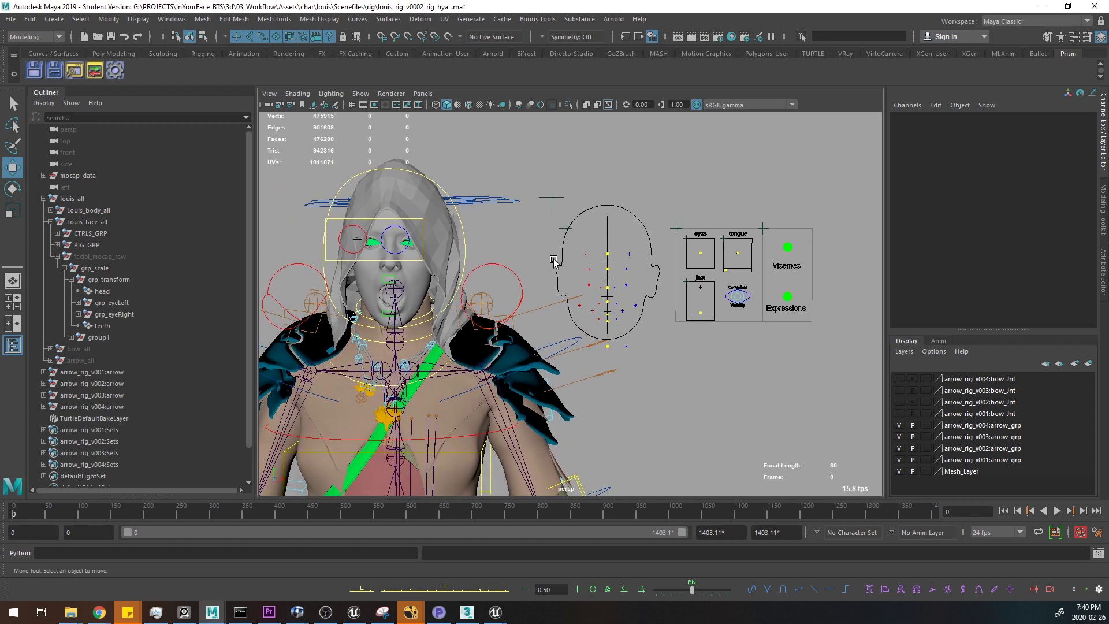
- Move the jaw control up to close the character's mouth, and undo the last move
key(q)
click(702, 318)
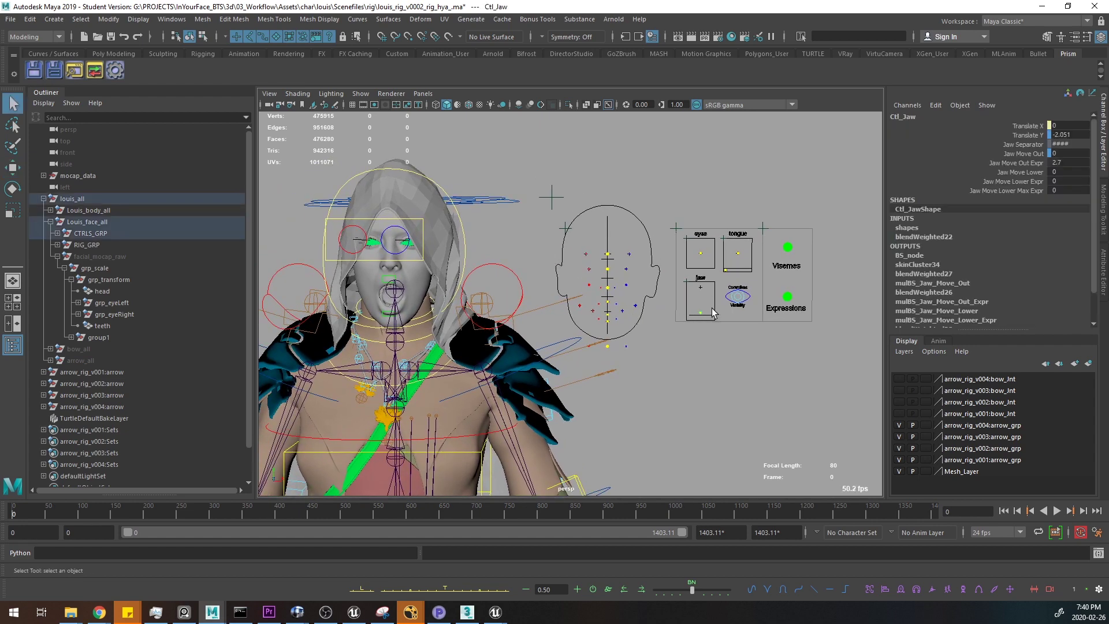
key(w)
drag(706, 254, 709, 229)
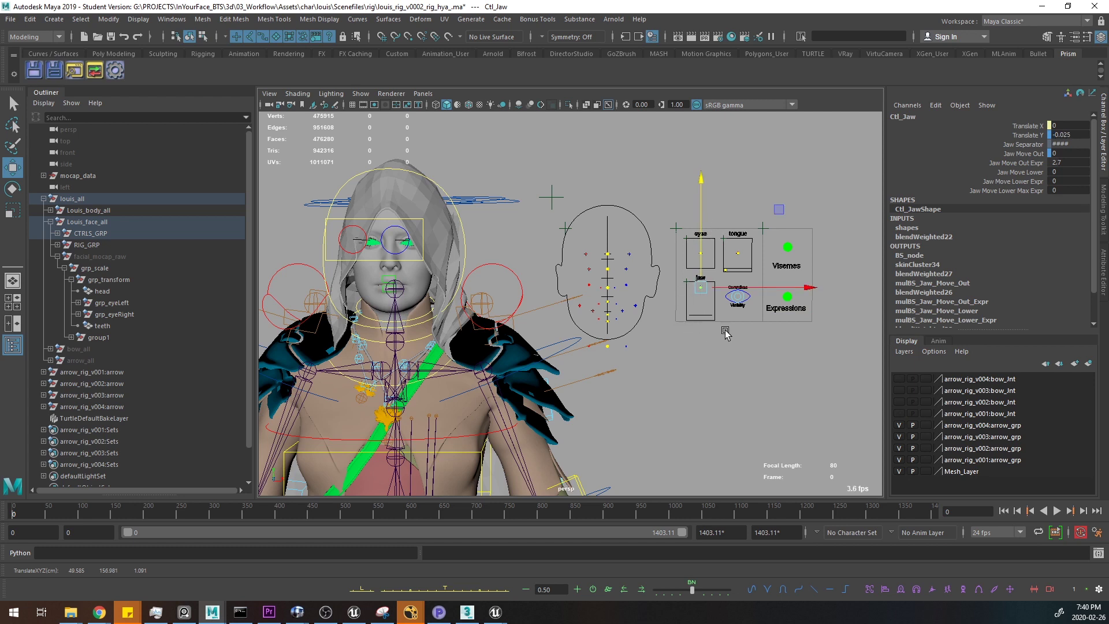
key(ctrl+z)
key(q)
- Select the mocap head mesh and the jaw control in turn to examine how one relates to the other
click(129, 291)
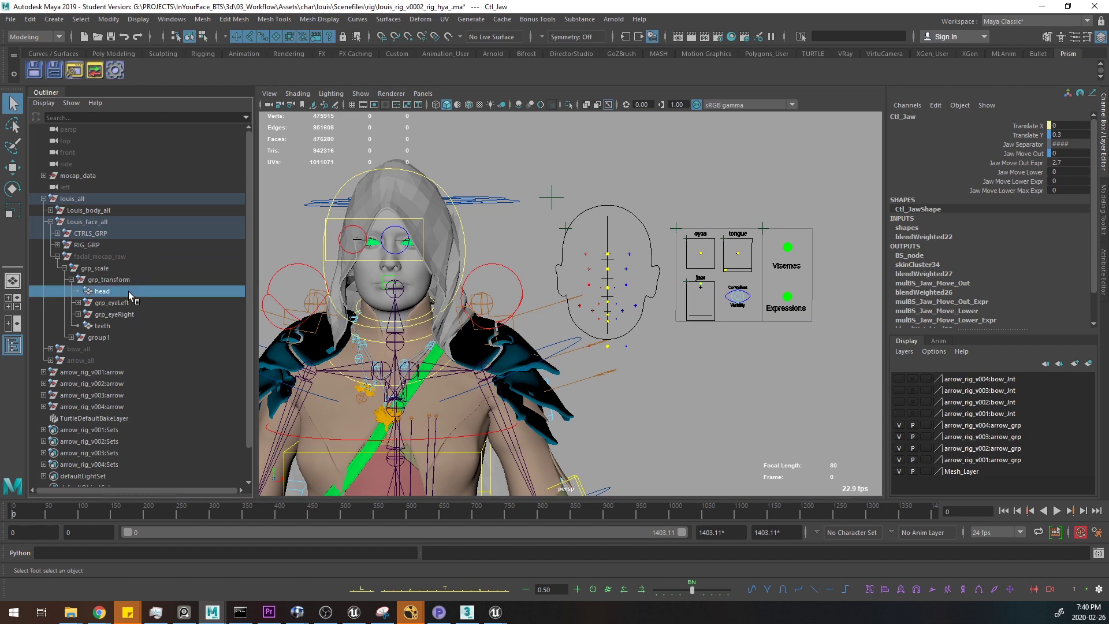
alt+middle_drag(603, 316, 625, 325)
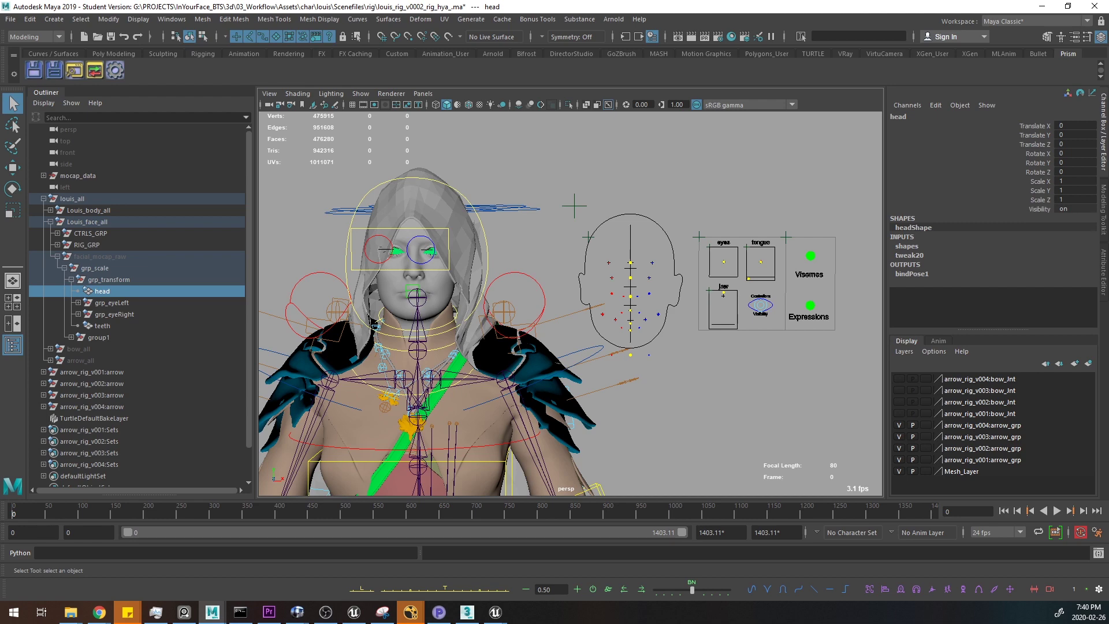
alt+middle_drag(514, 305, 488, 320)
alt+right_drag(693, 285, 724, 342)
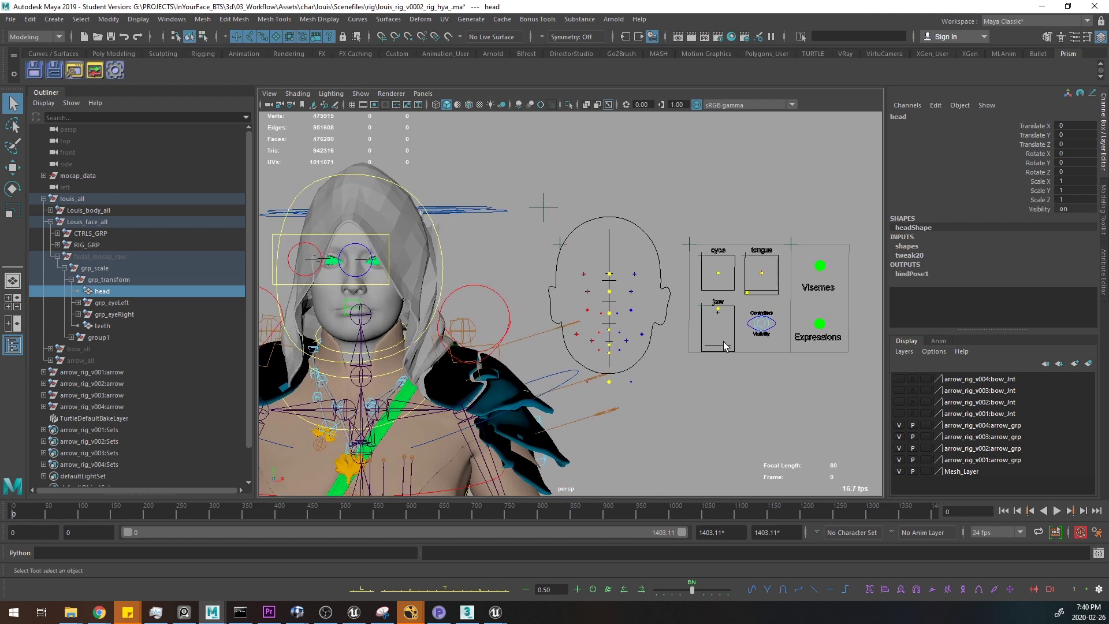
drag(724, 317, 724, 317)
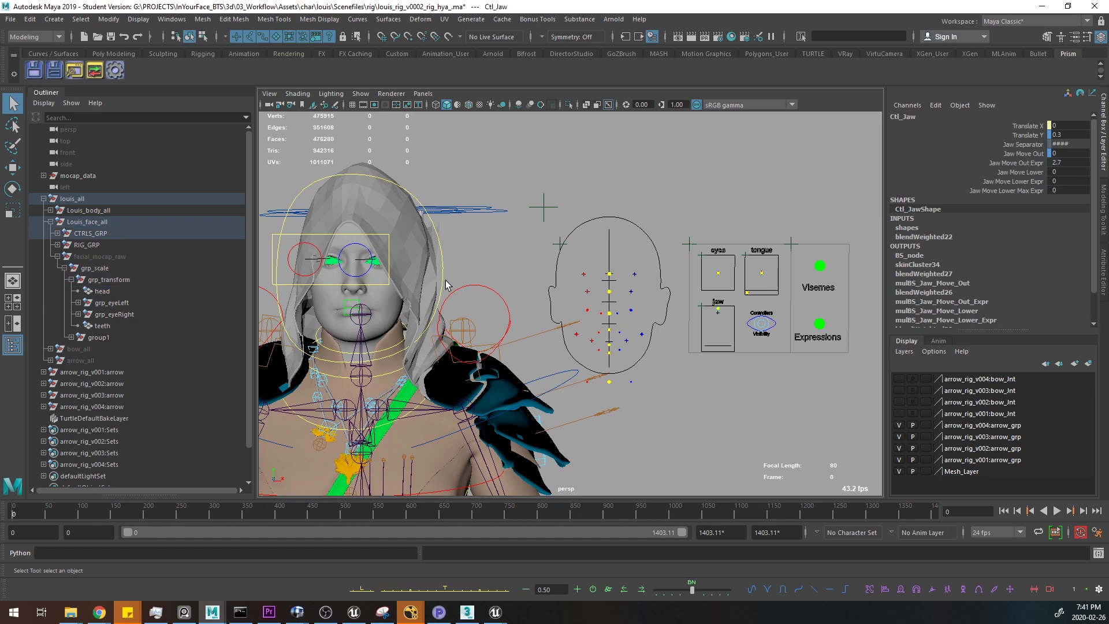
alt+middle_drag(516, 303, 549, 287)
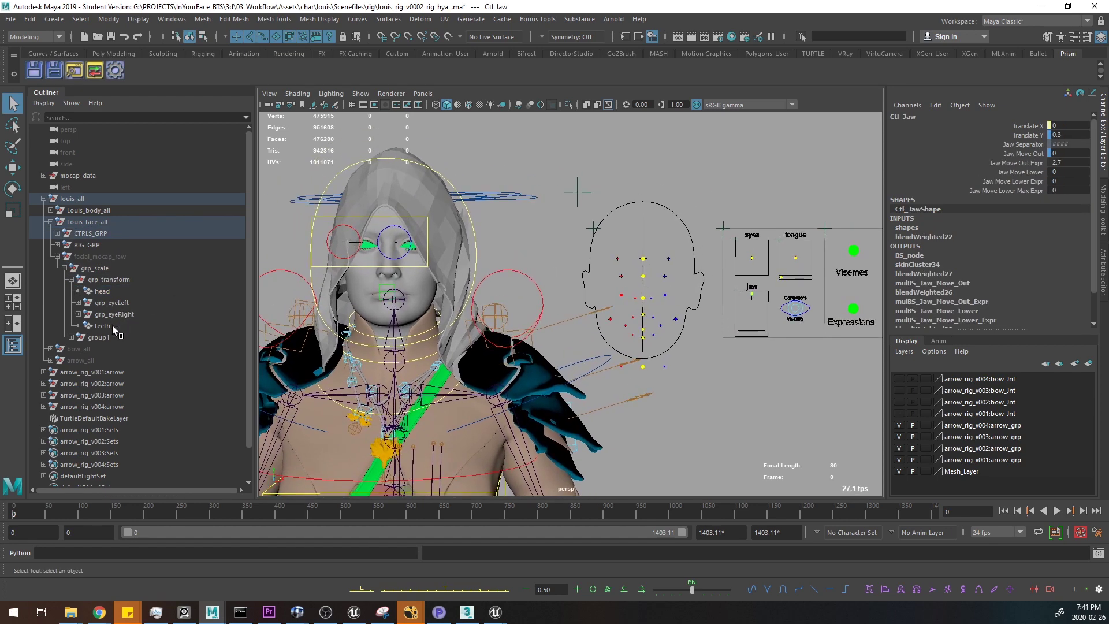
- Reselect the mocap head mesh, vary its jawOpen weight to drive the jaw control, and leave it at 1
click(110, 292)
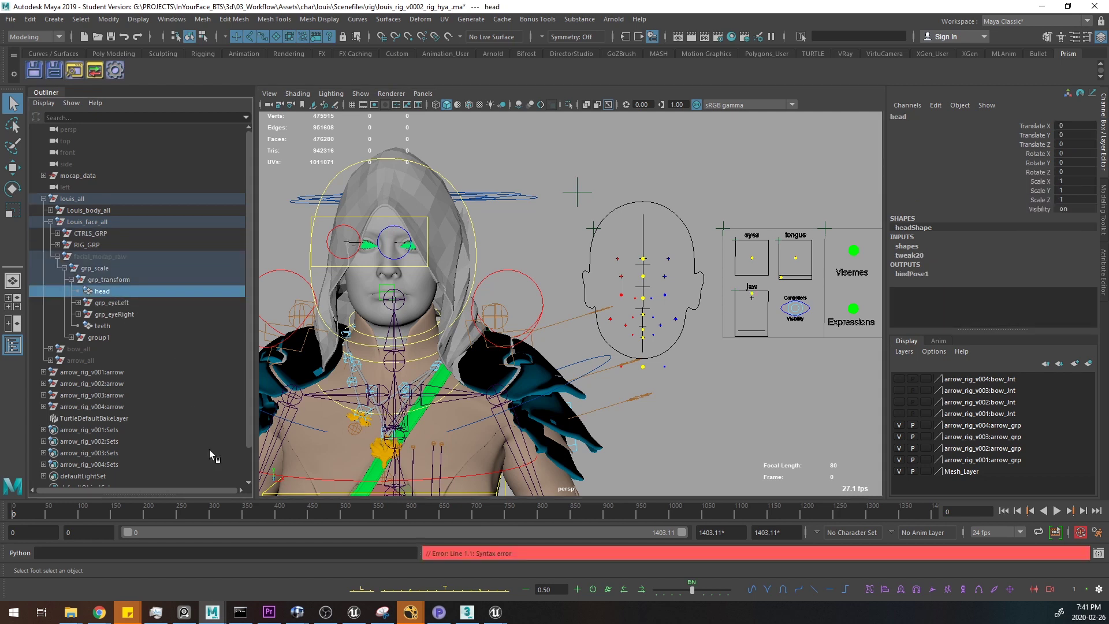
click(925, 247)
scroll(1034, 248, down, 5)
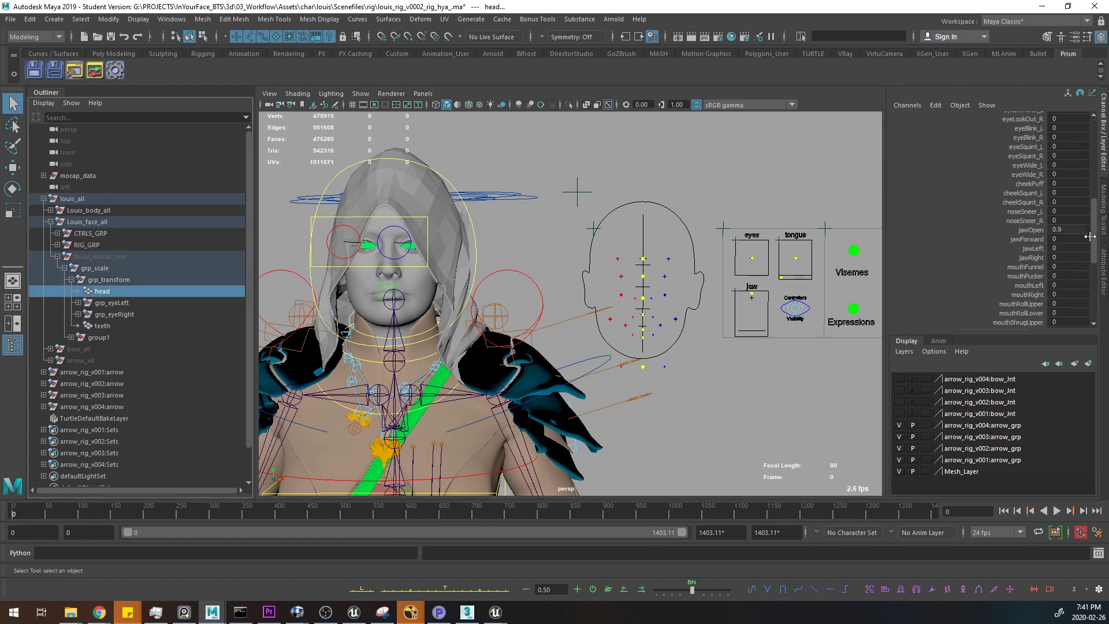
click(1031, 231)
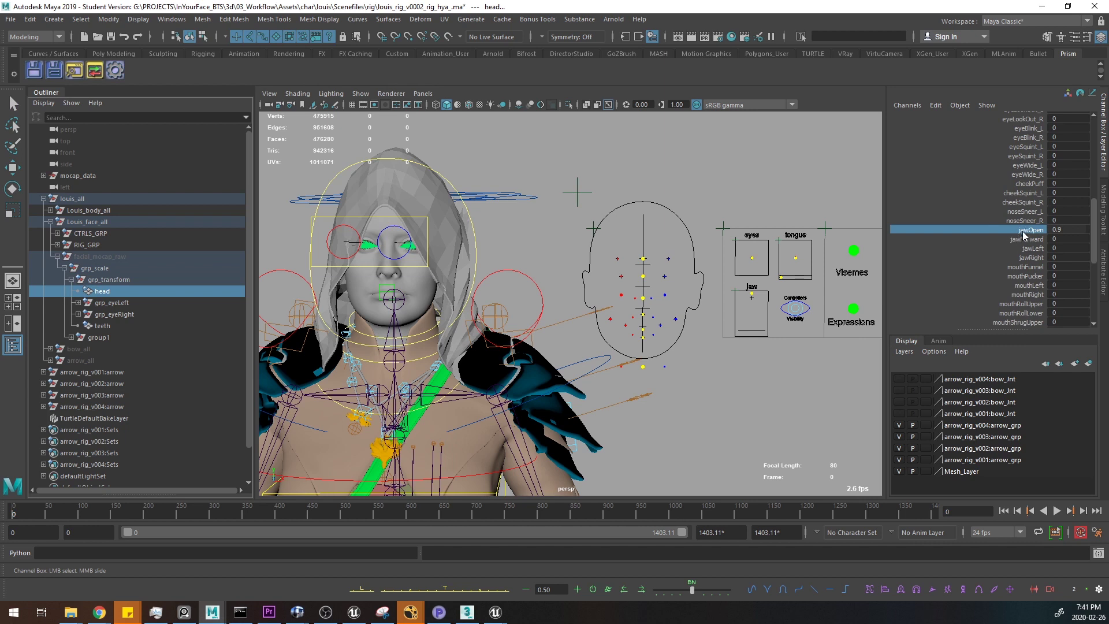
middle_drag(754, 336, 725, 332)
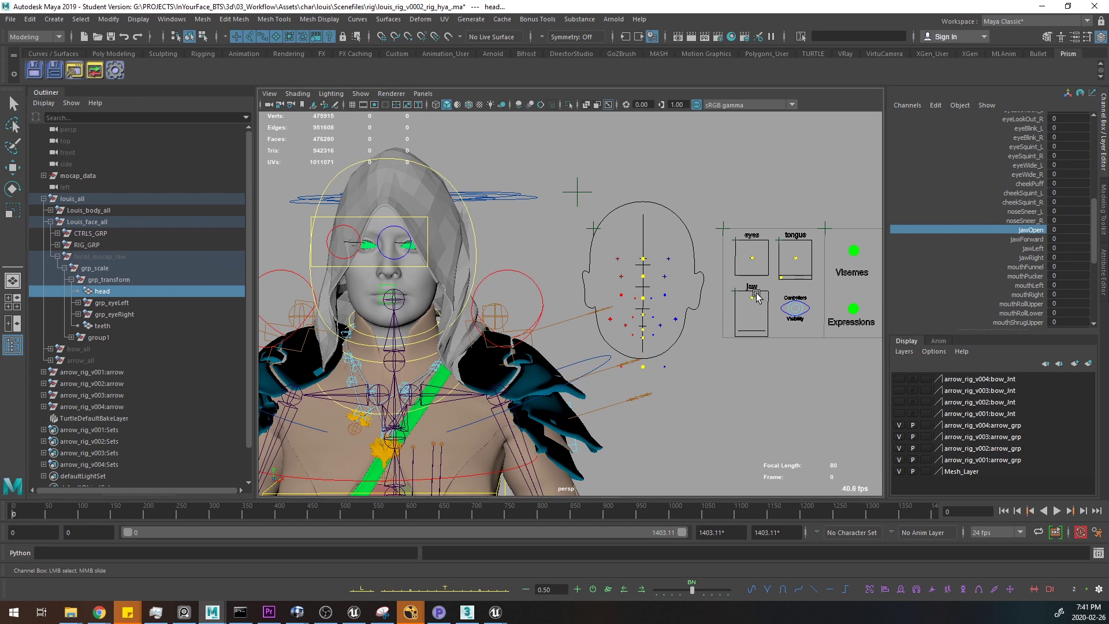
mouse_move(743, 306)
middle_down()
mouse_move(777, 303)
mouse_move(760, 298)
middle_up()
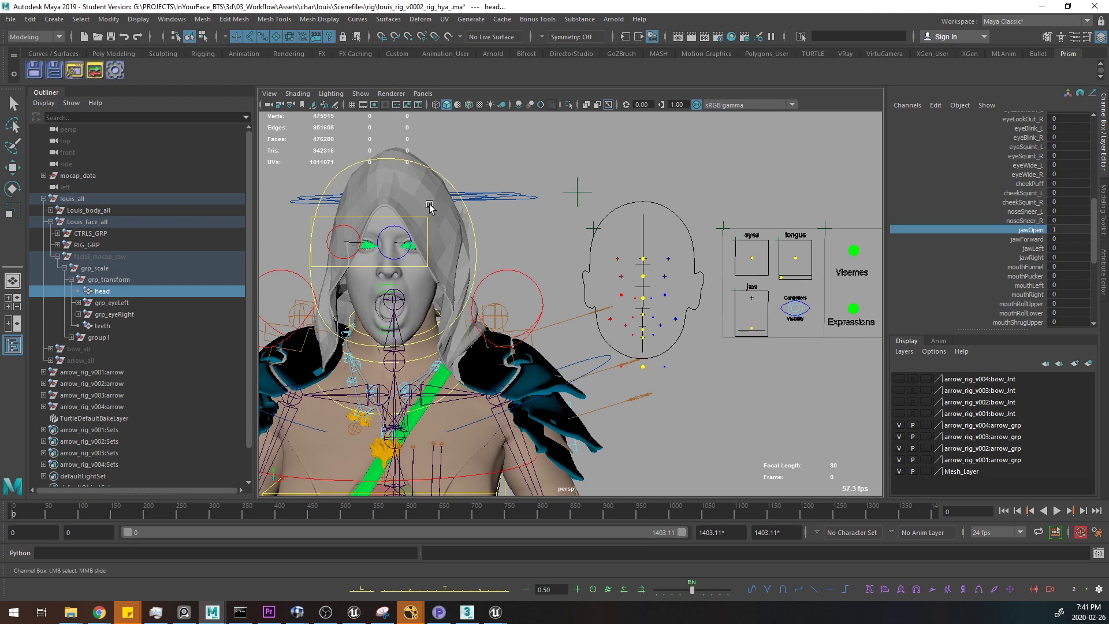
- Start a new empty scene and display the grid in the perspective view
alt+middle_drag(428, 206, 515, 241)
alt+right_drag(515, 241, 65, 9)
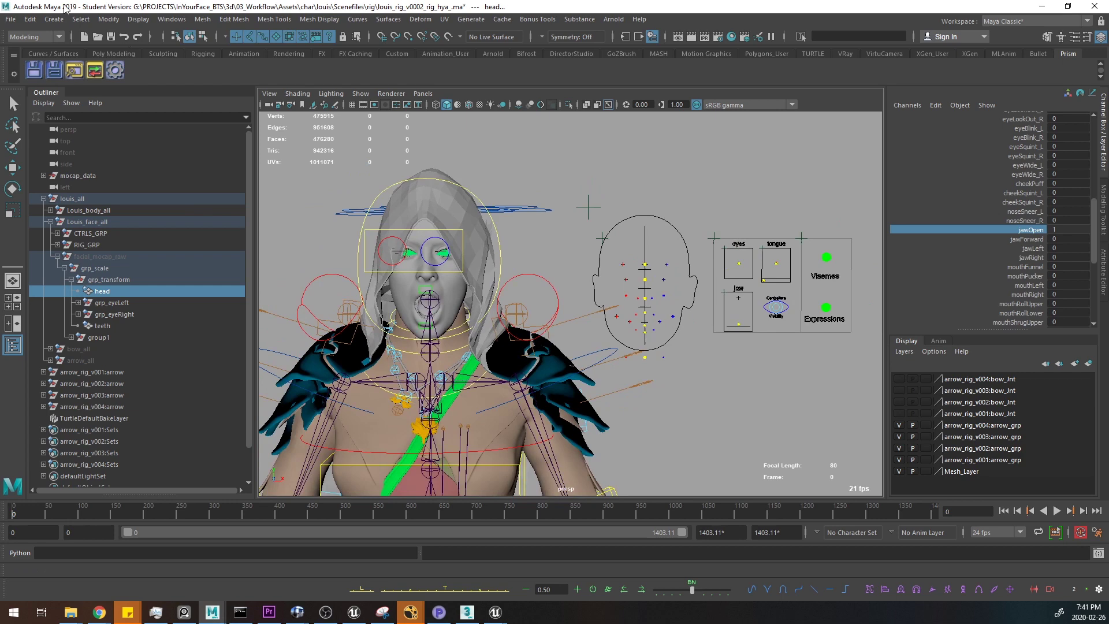
click(10, 19)
click(26, 33)
click(553, 313)
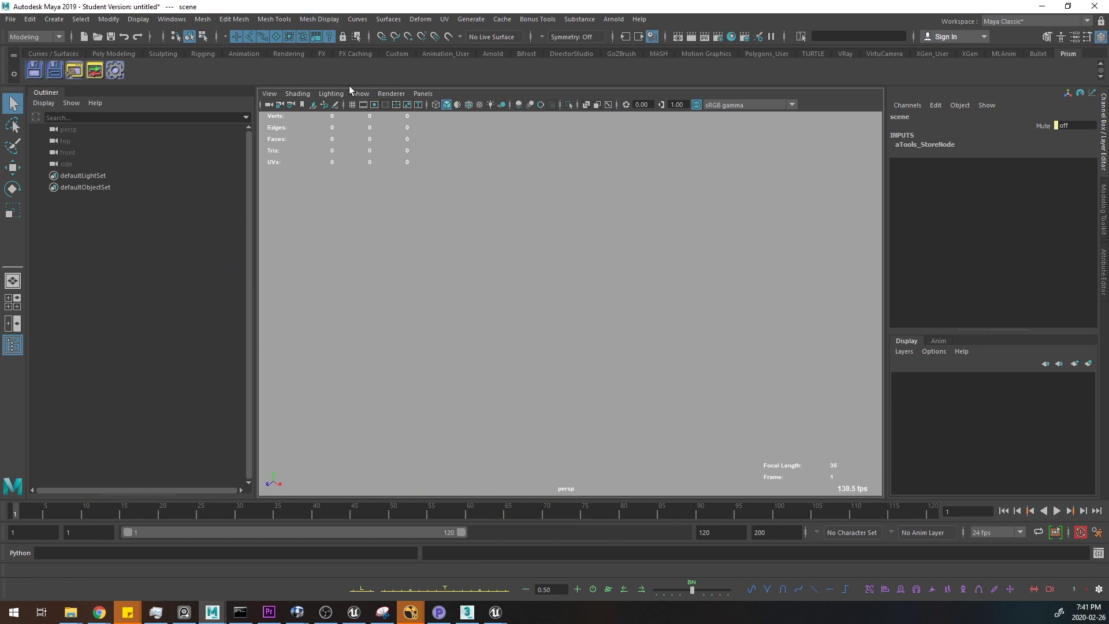
click(352, 105)
alt+right_drag(643, 389, 700, 432)
alt+drag(700, 432, 687, 422)
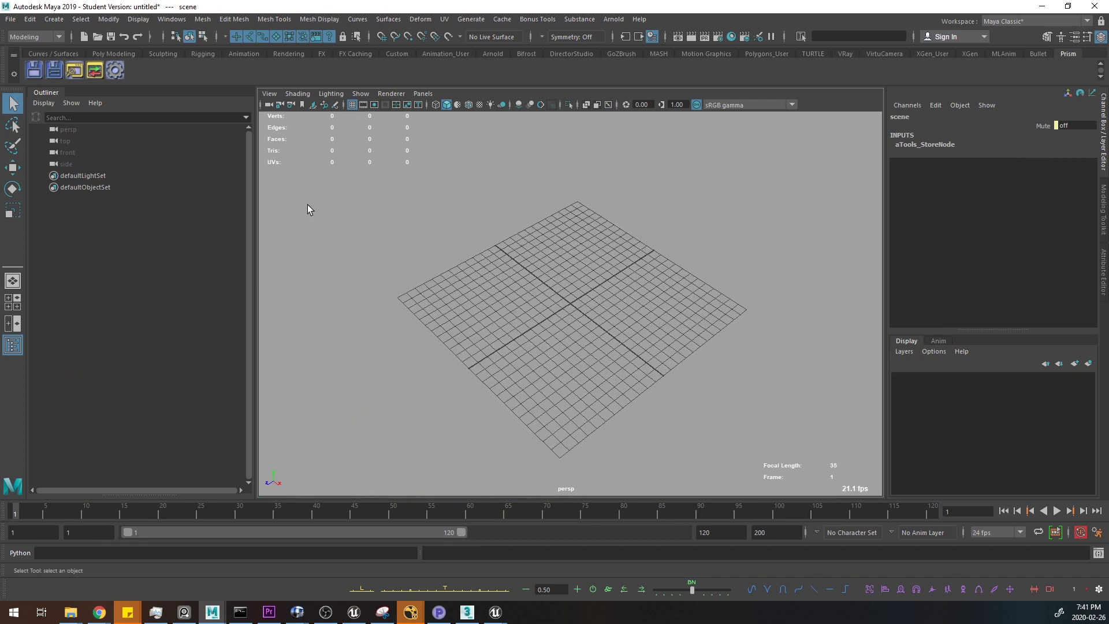
- Create two polygon spheres at the origin with the Move tool active
click(116, 54)
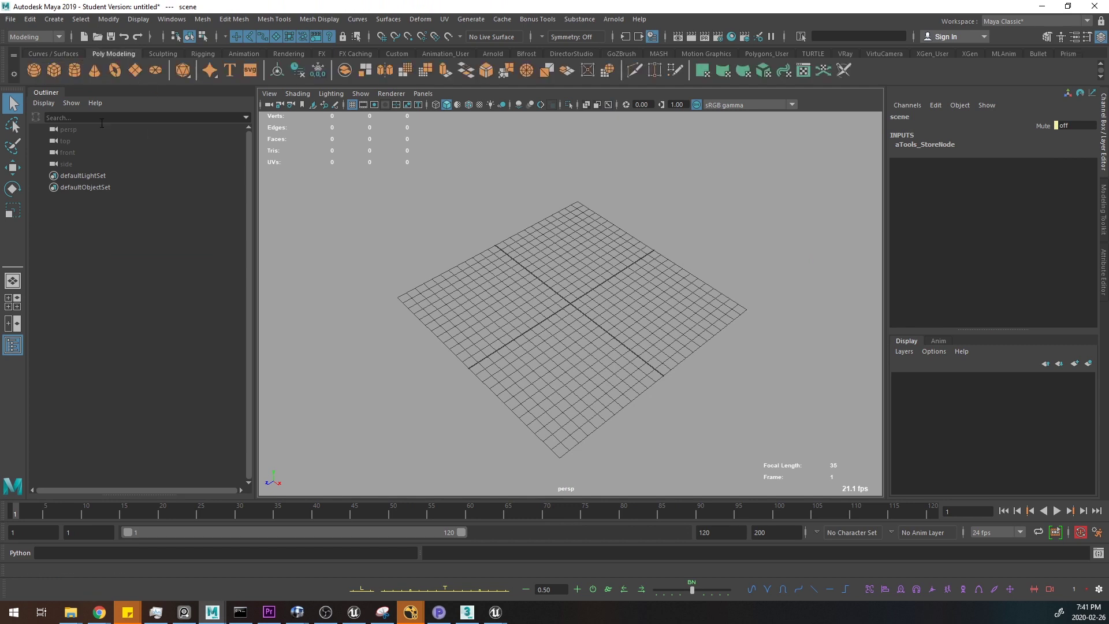
alt+drag(445, 232, 555, 277)
click(35, 71)
alt+drag(462, 298, 612, 315)
key(w)
click(34, 70)
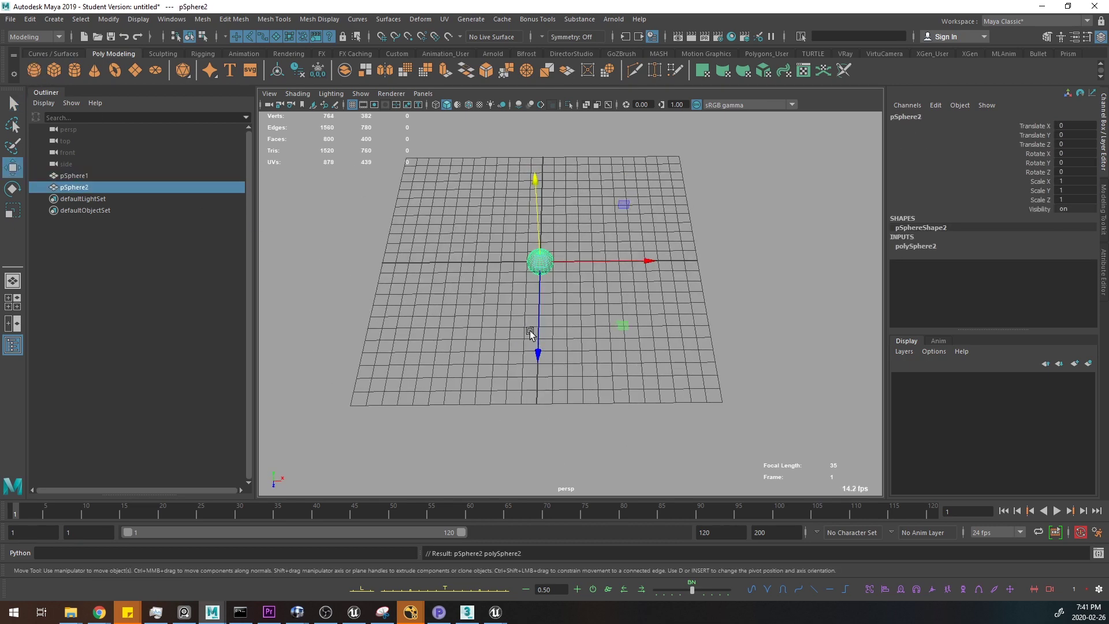
- Move the second sphere about 7.17 units along Z away from the first sphere
drag(528, 329, 529, 423)
alt+middle_drag(617, 250, 607, 262)
alt+drag(607, 262, 473, 223)
alt+middle_drag(553, 264, 517, 253)
alt+drag(518, 253, 514, 292)
- Try moving the second sphere about 6.1 units along X, and undo the move
drag(484, 406, 477, 458)
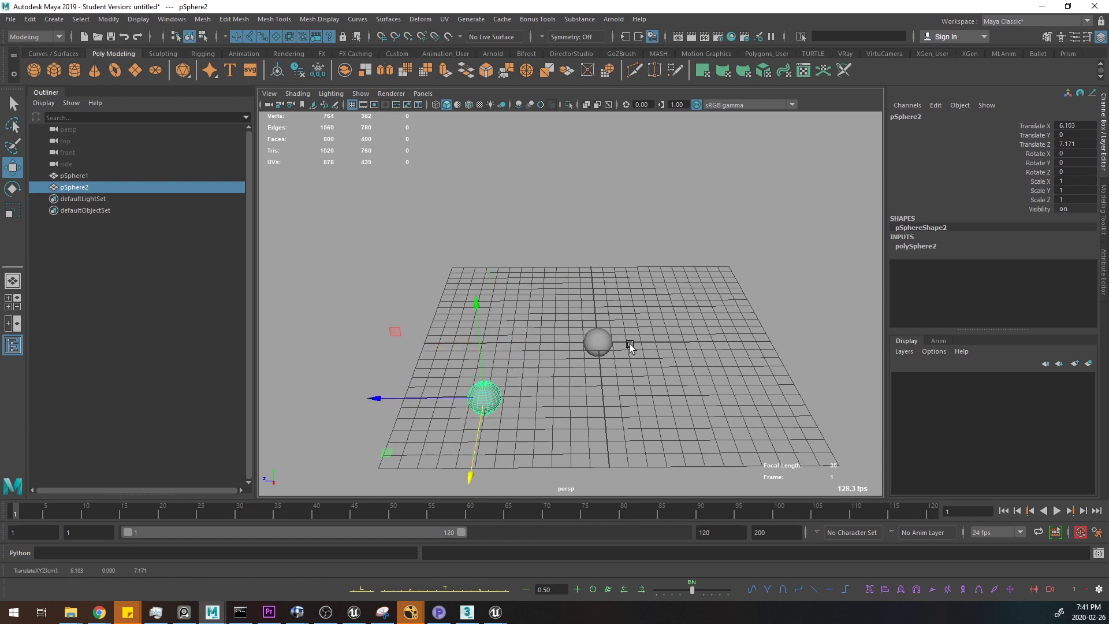
key(ctrl+z)
alt+drag(643, 288, 514, 382)
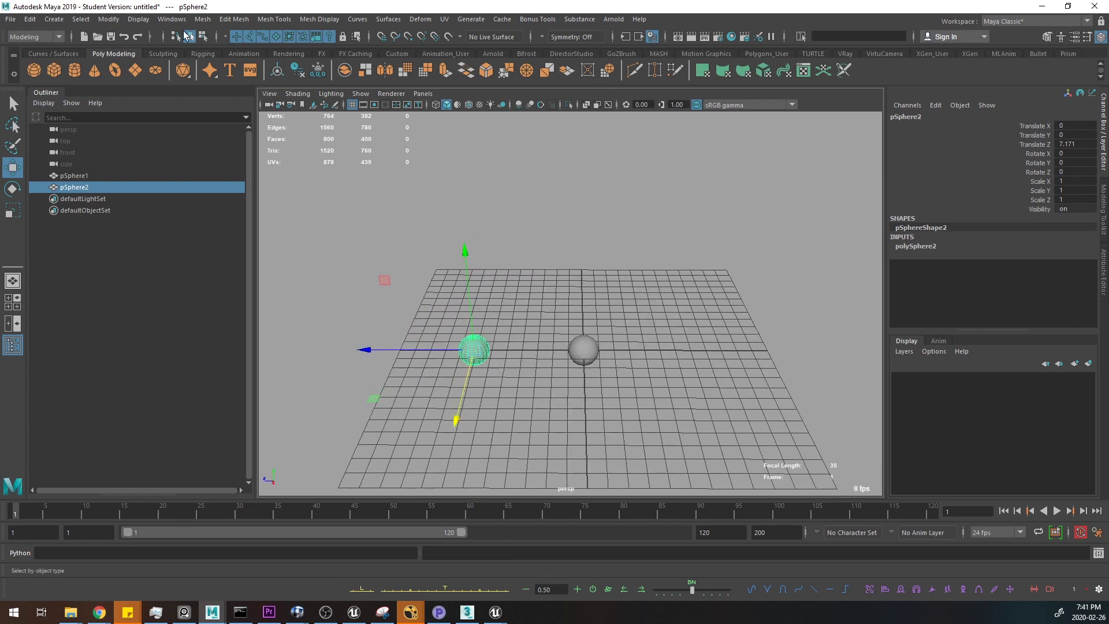
- Switch to the Animation menu set and open the Set Driven Key window for the second sphere
click(33, 37)
click(24, 73)
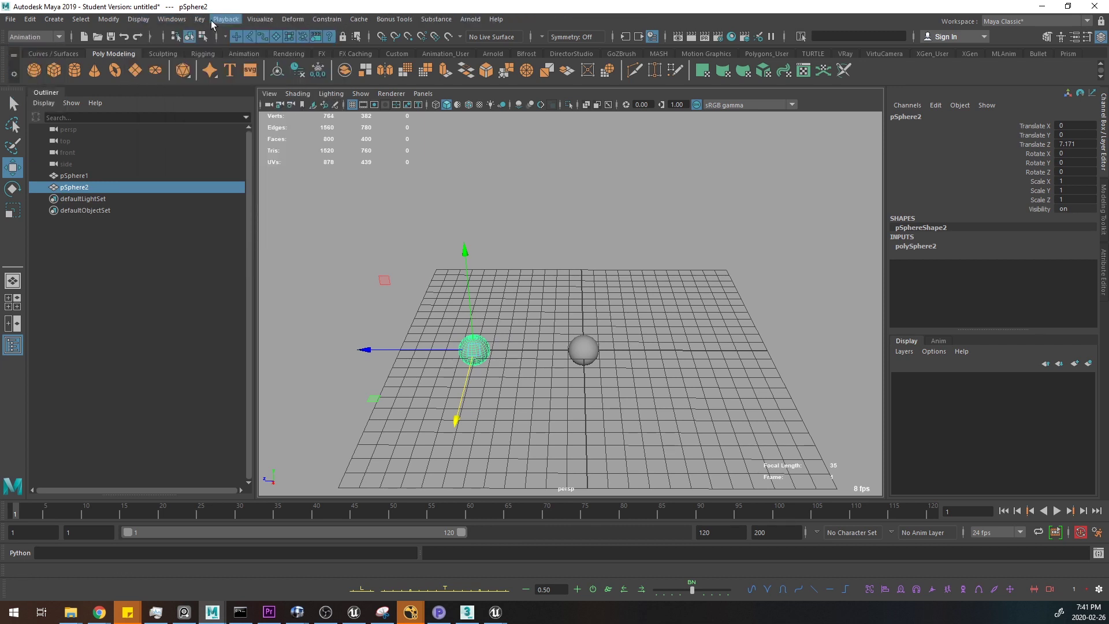
click(199, 20)
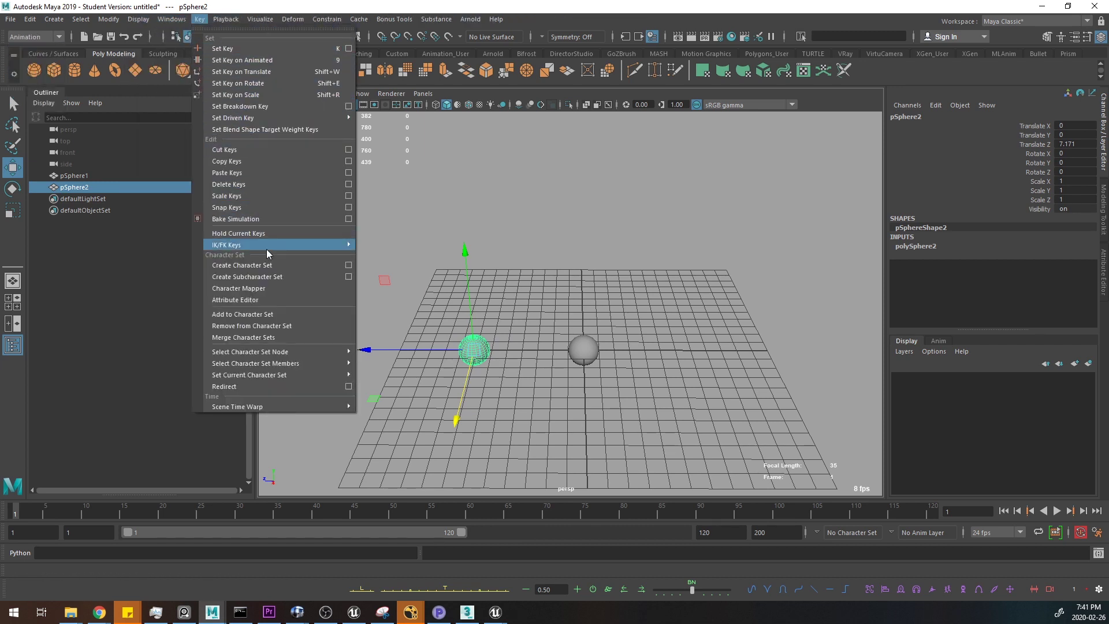
mouse_move(291, 369)
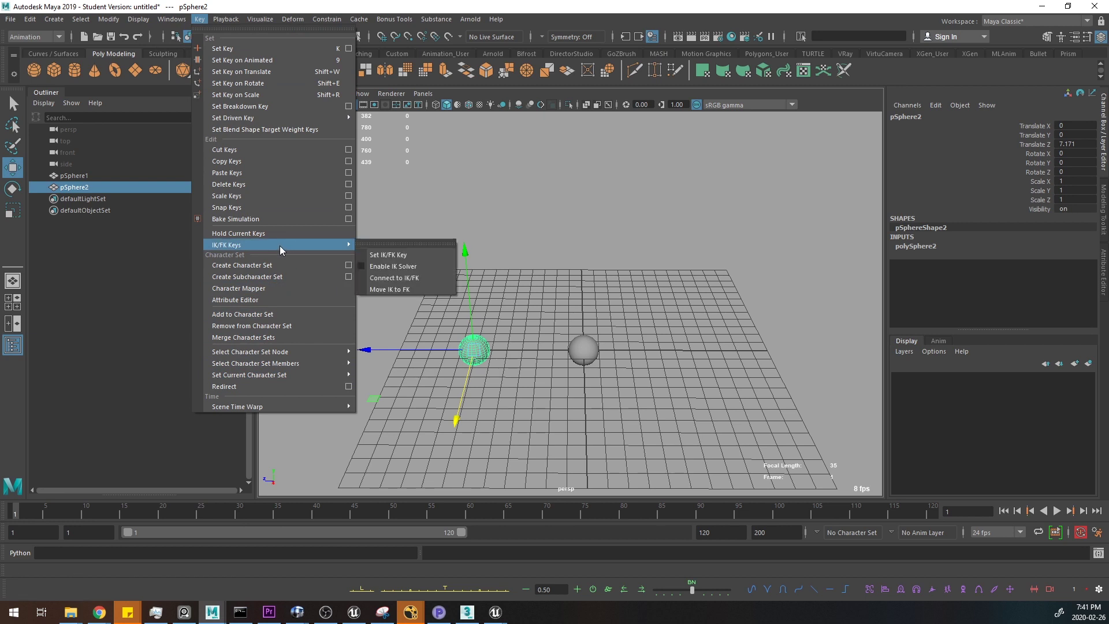
mouse_move(257, 119)
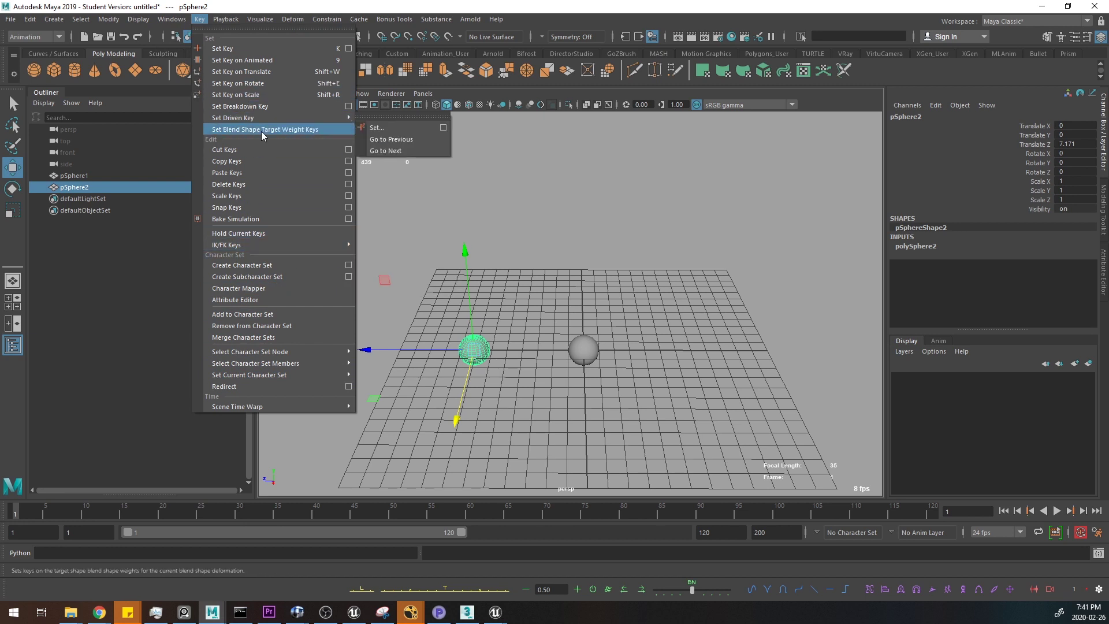
click(412, 140)
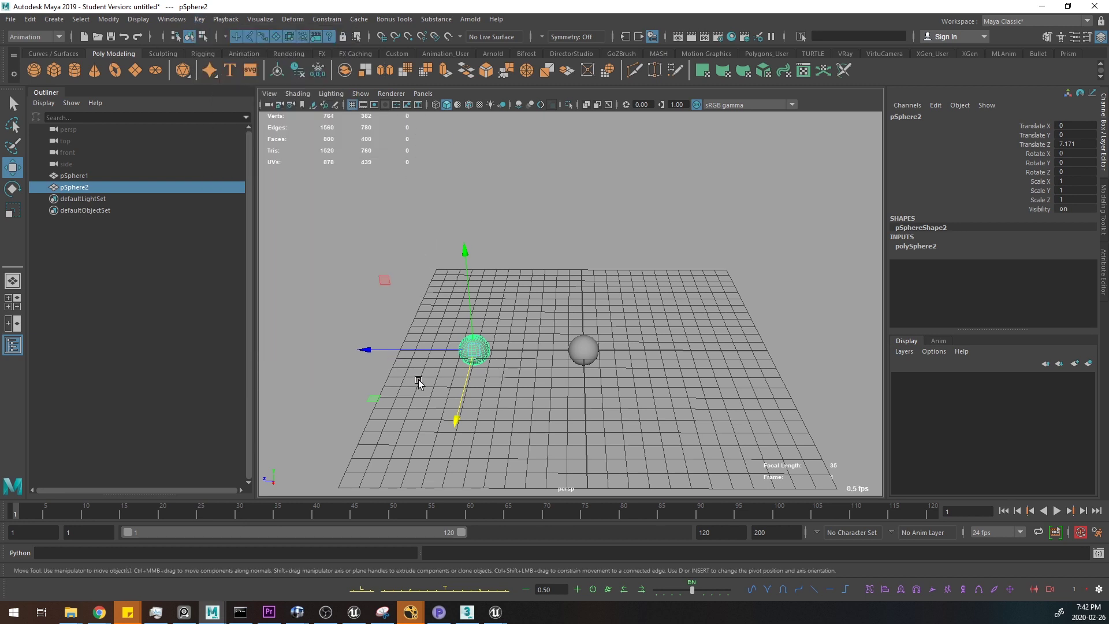
click(199, 19)
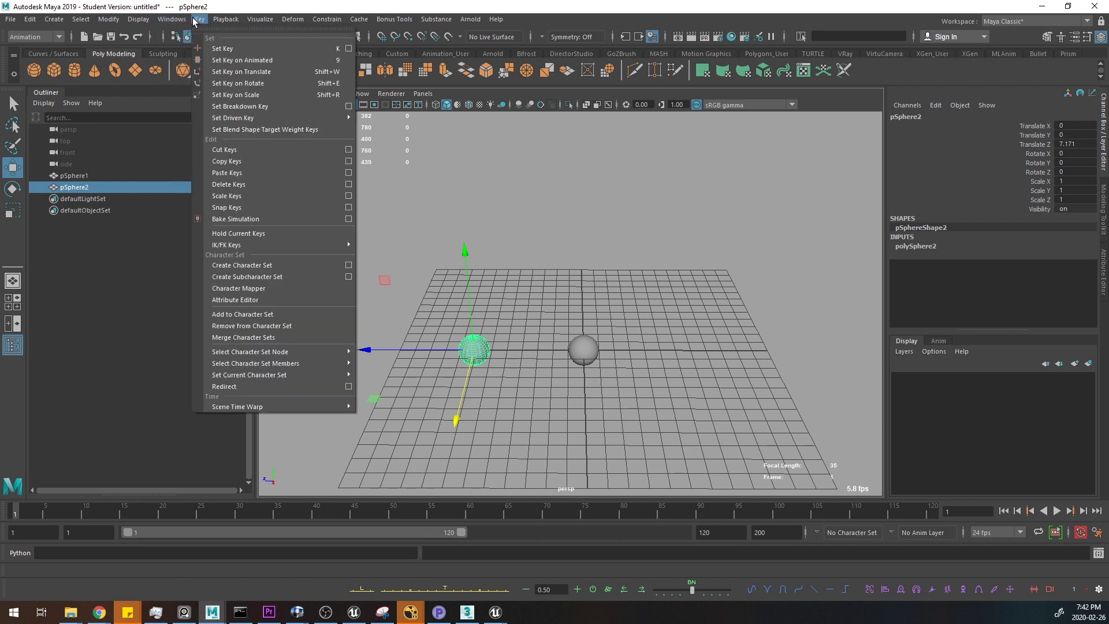
mouse_move(278, 118)
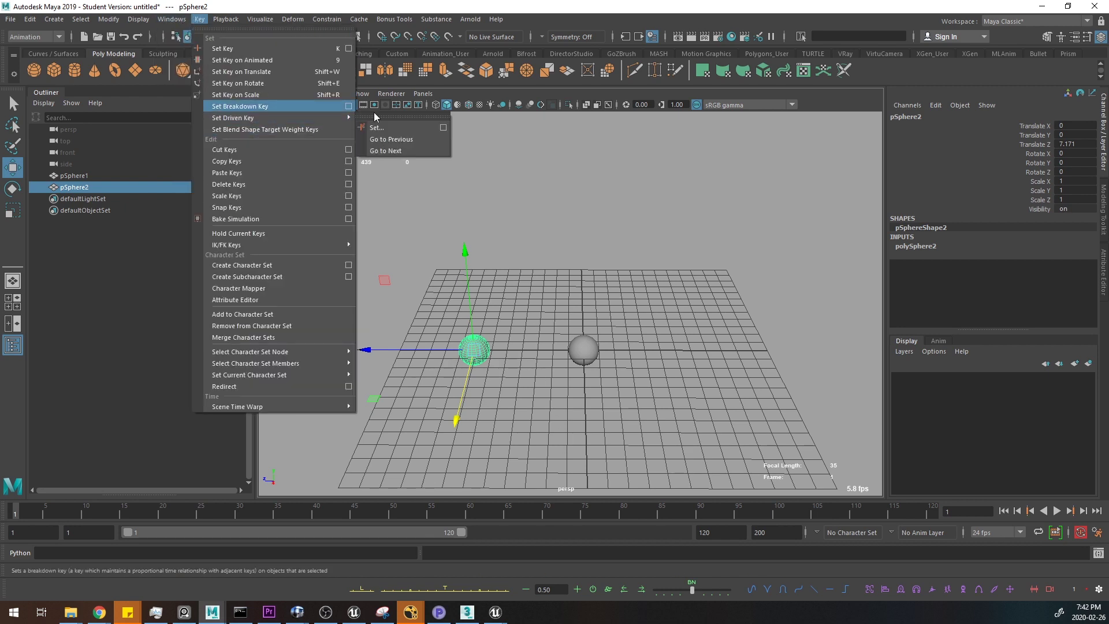
click(443, 127)
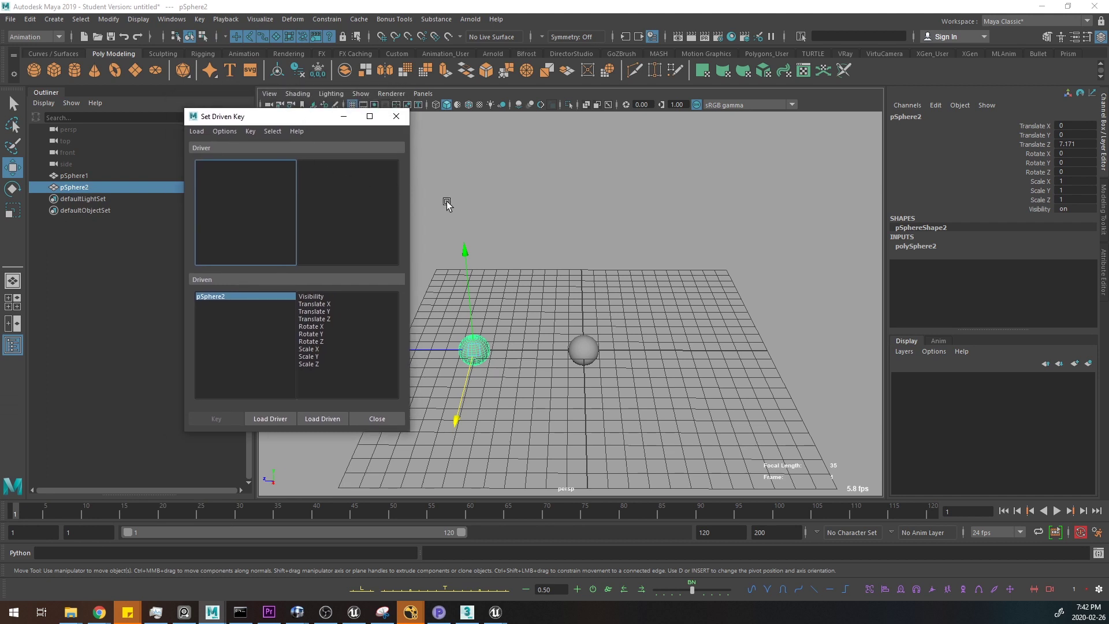
- Load pSphere2 as the driver and pSphere1 as the driven object for the driven key
alt+middle_drag(545, 219, 562, 230)
alt+drag(569, 297, 540, 324)
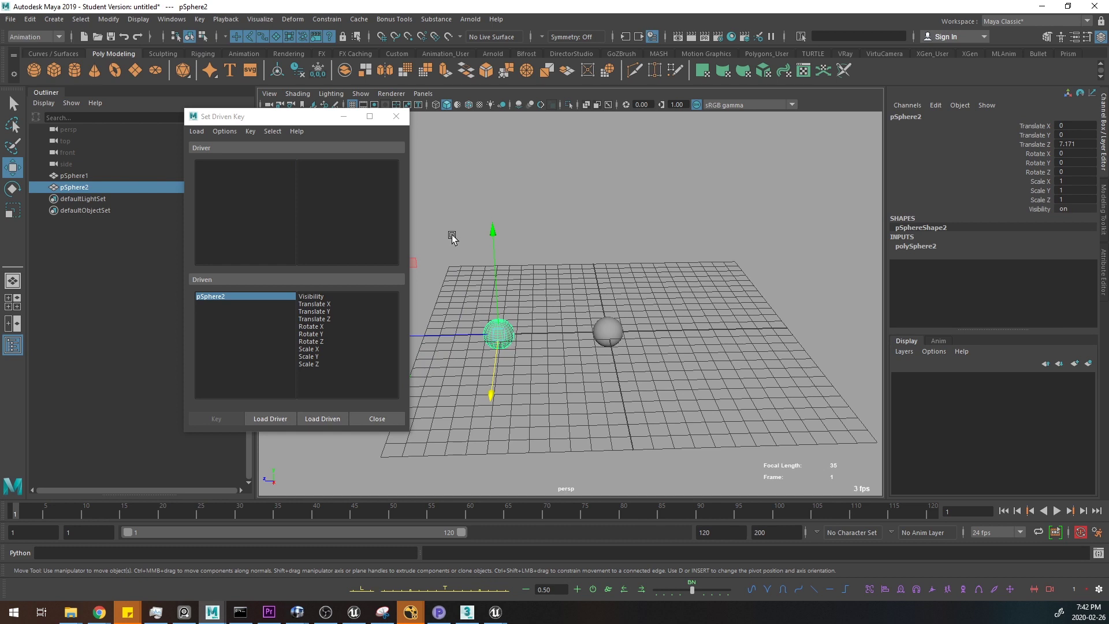
click(490, 399)
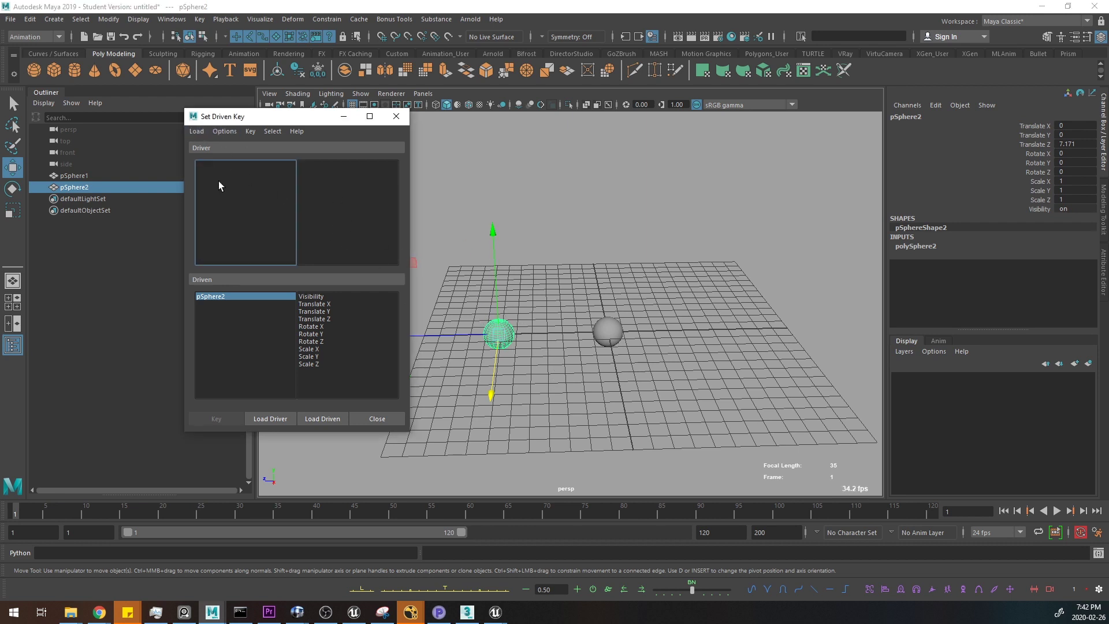
click(197, 132)
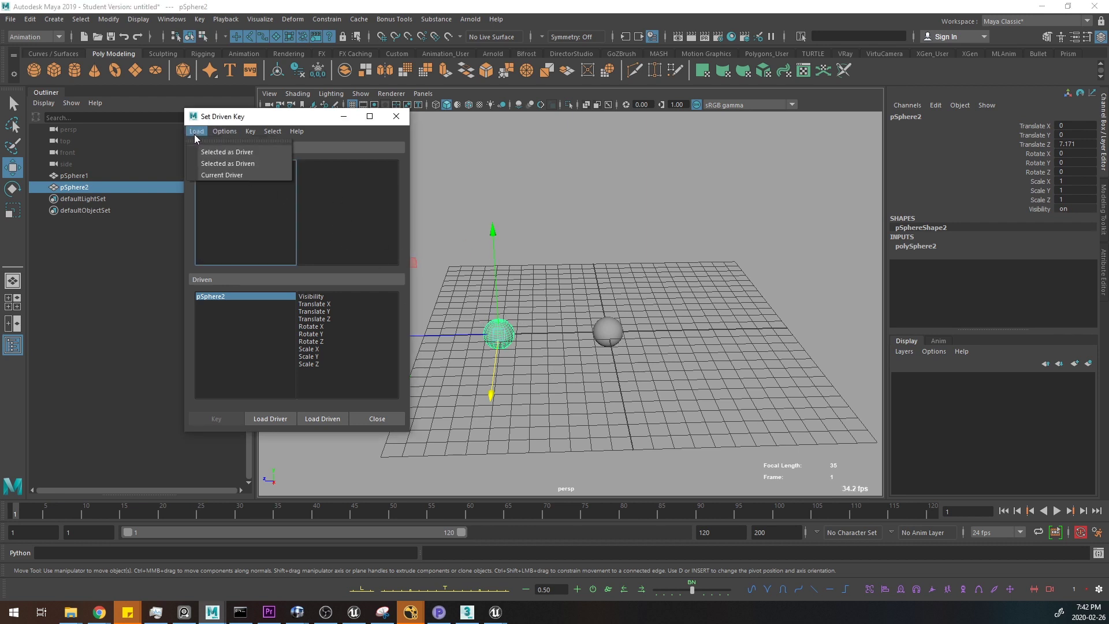
click(251, 151)
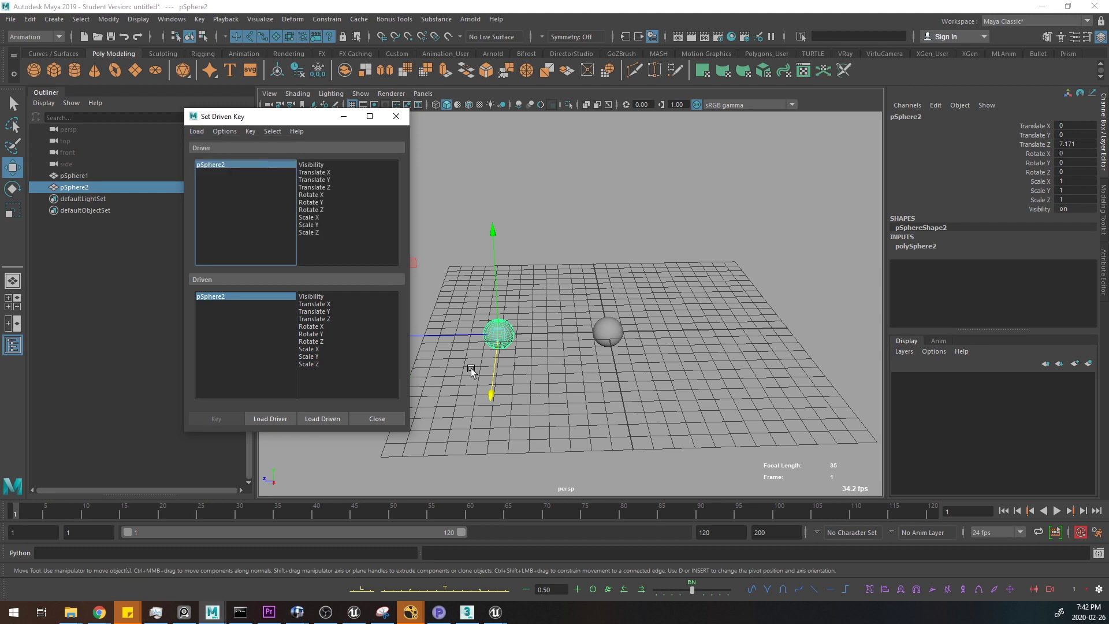
click(606, 328)
click(206, 133)
click(223, 162)
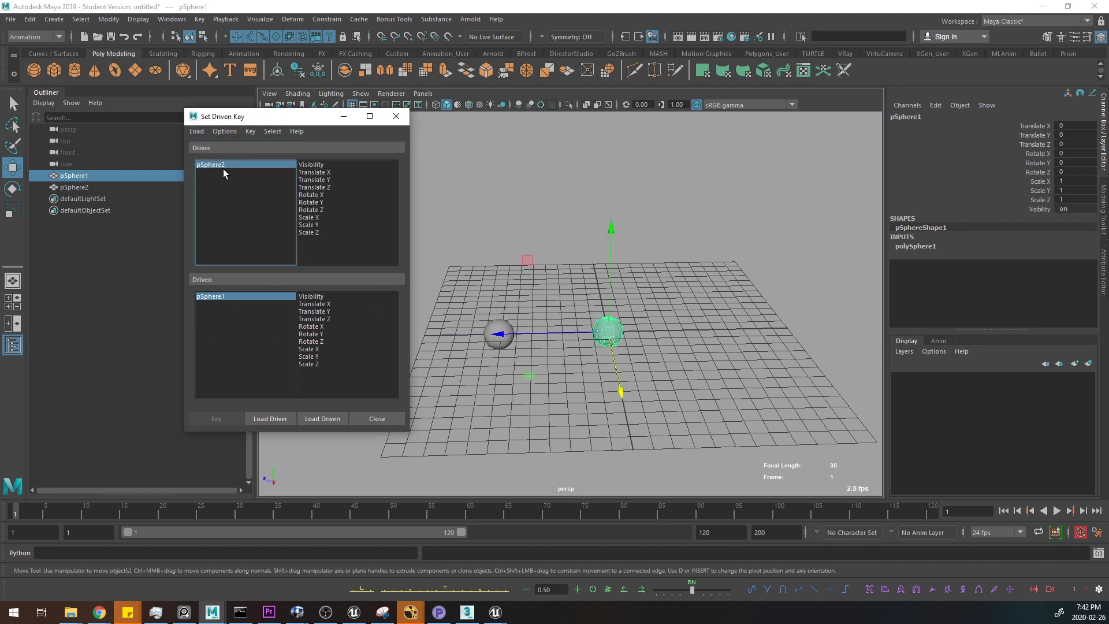
- Try moving the second sphere about 4.5 units along X, and undo the move
click(563, 366)
click(496, 342)
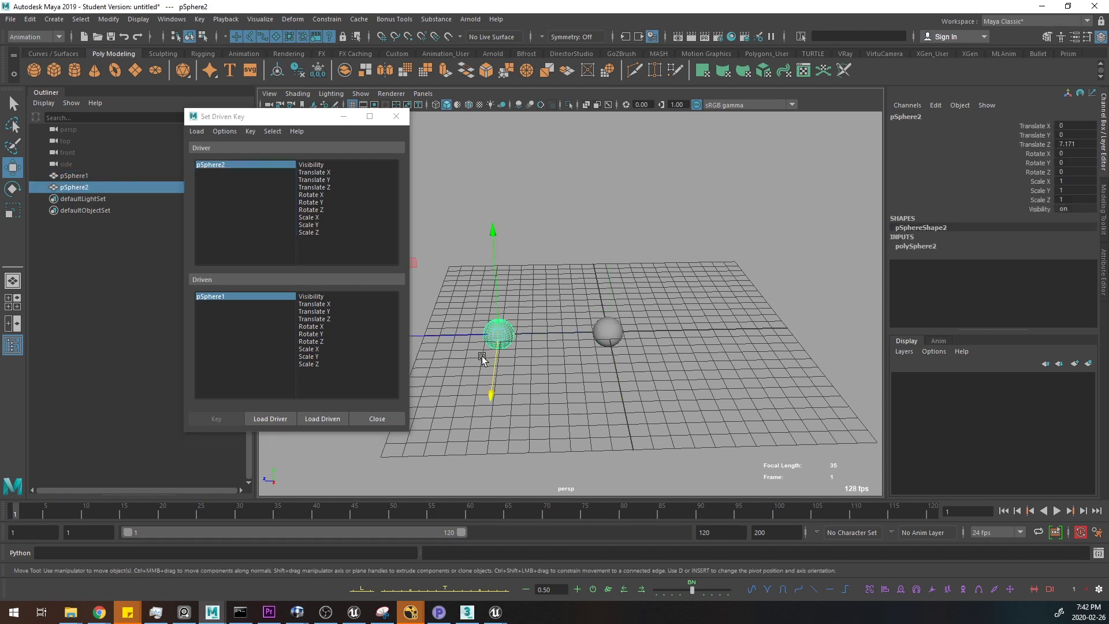
alt+drag(528, 379, 676, 358)
key(ctrl+z)
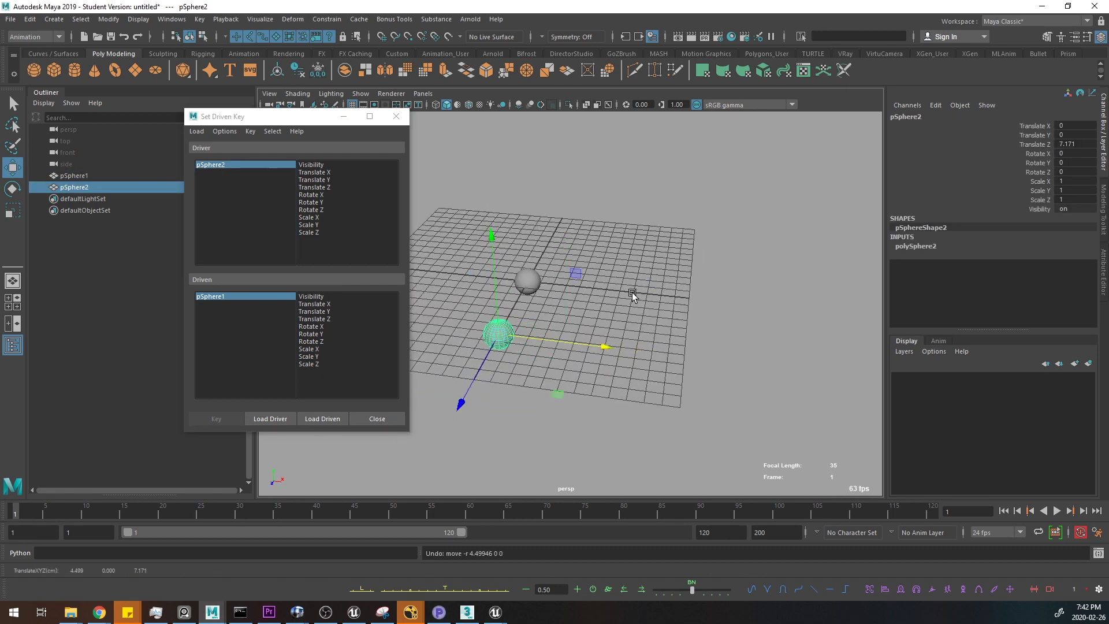
- Try raising the first sphere about 3.37 units along Y, and undo the move
alt+drag(633, 293, 563, 289)
click(611, 290)
drag(605, 231, 612, 197)
key(ctrl+z)
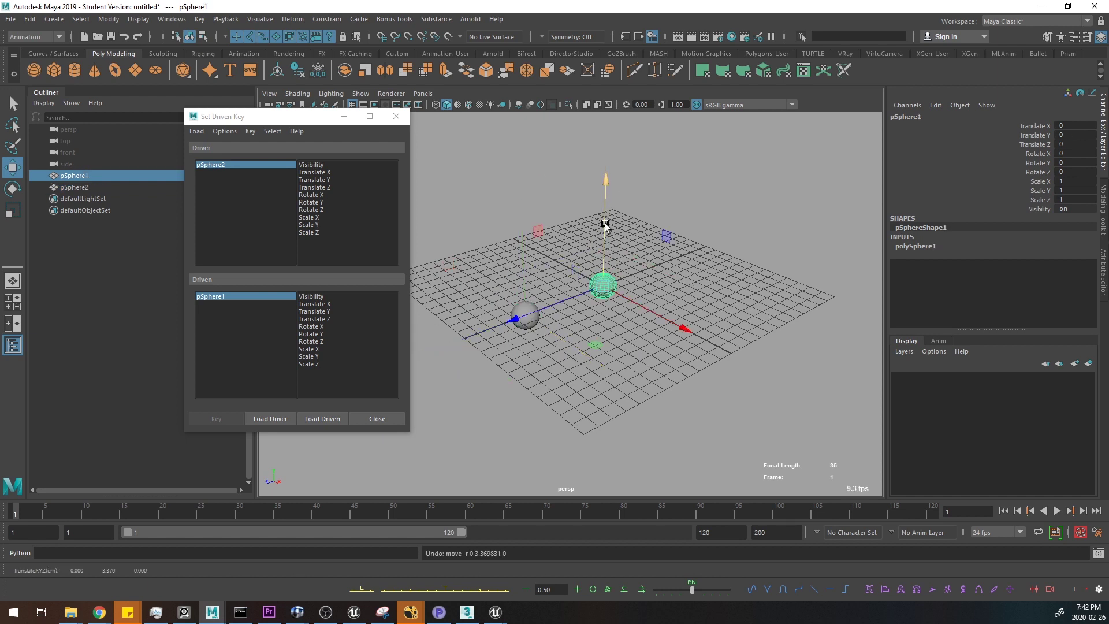
- Change the viewport background to the dark gradient and select the second sphere with the Move tool active
key(alt+b)
alt+drag(646, 234, 643, 256)
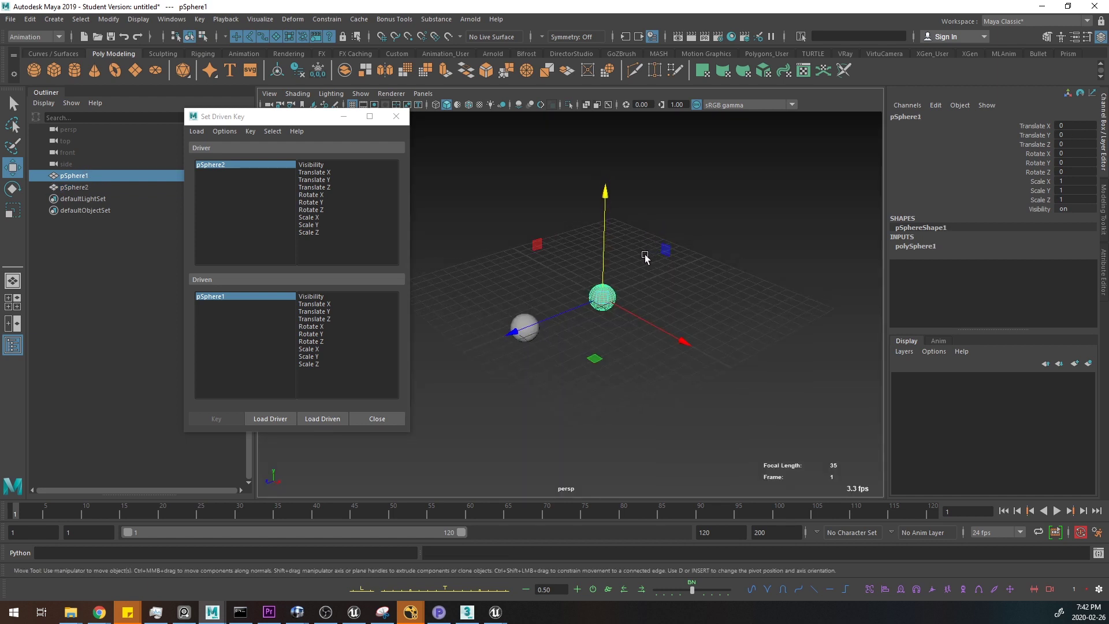
alt+right_drag(644, 256, 691, 281)
key(q)
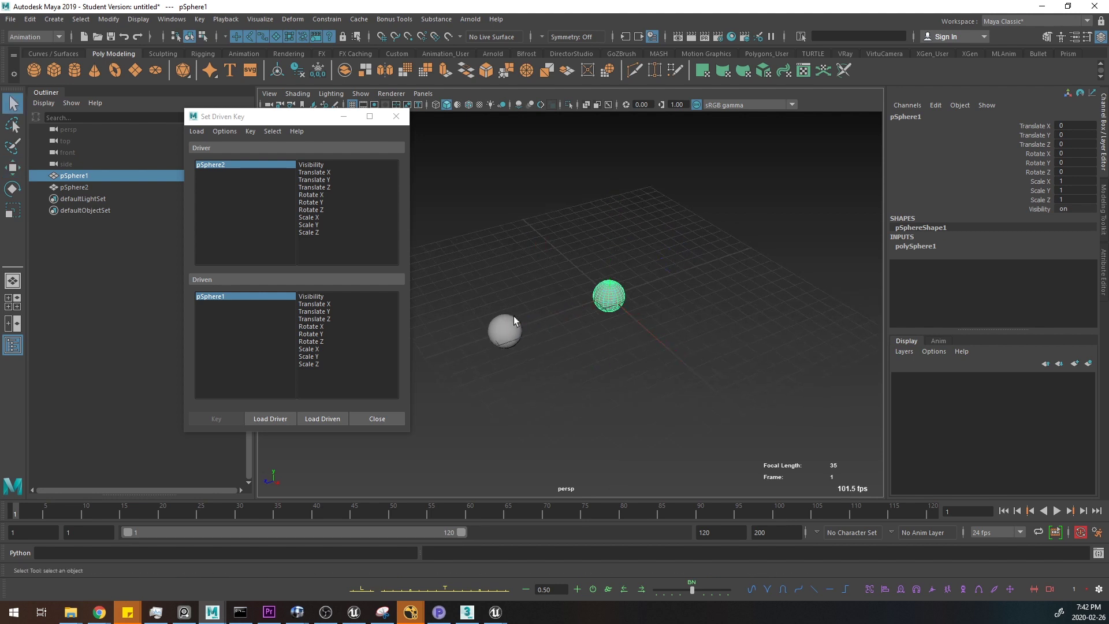
click(515, 324)
key(w)
alt+drag(583, 260, 852, 203)
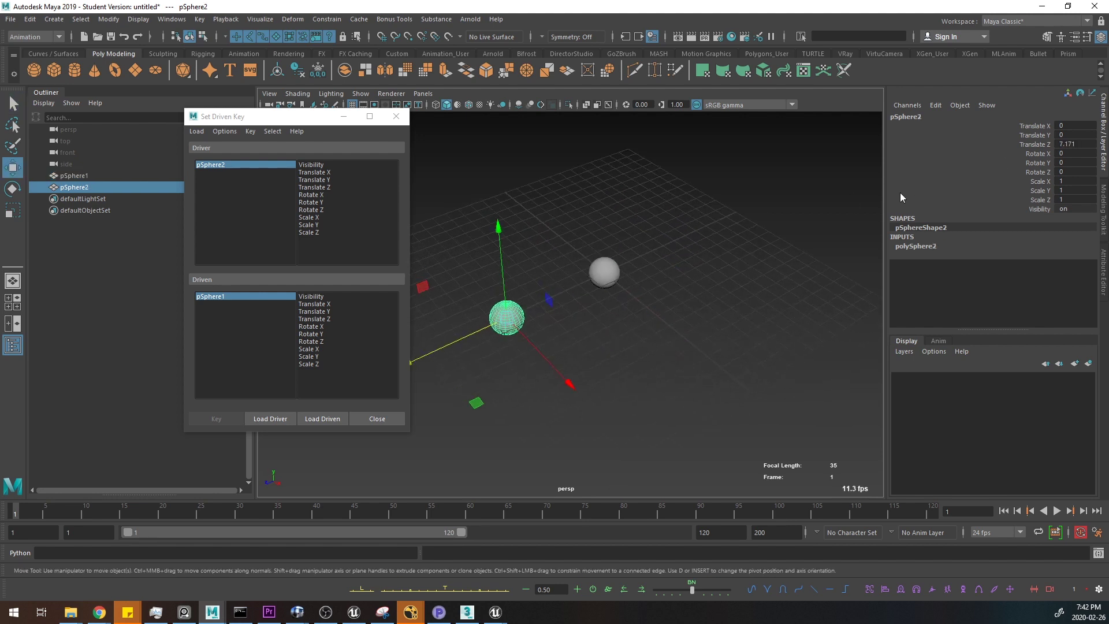
- Key pSphere2's Translate Z as the driver of pSphere1's Translate Y at the spheres' current positions
click(328, 188)
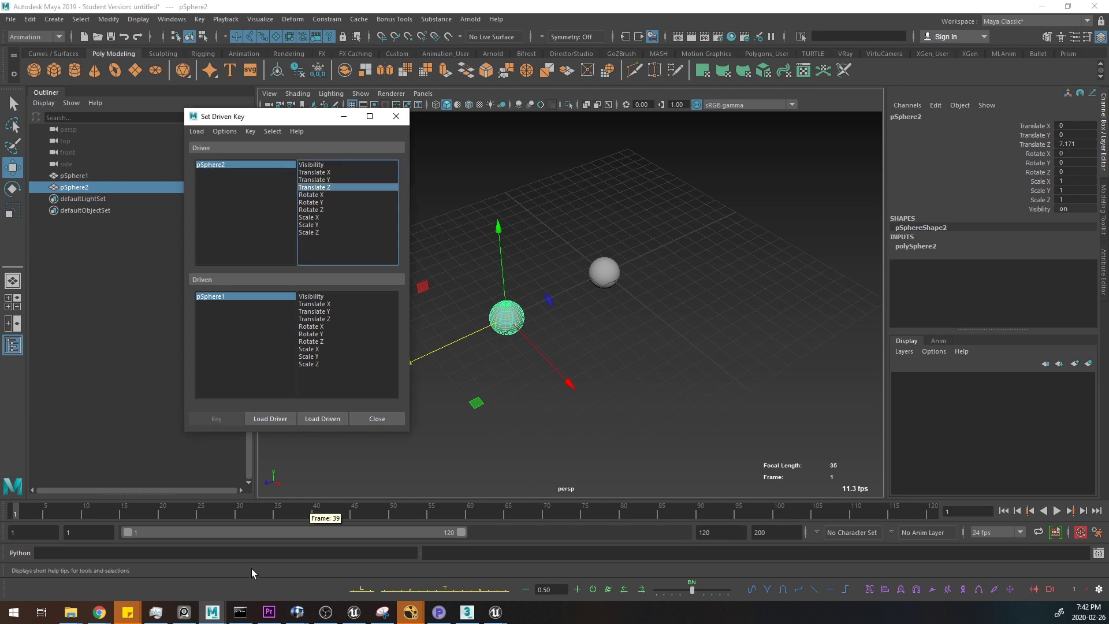
alt+drag(610, 350, 598, 349)
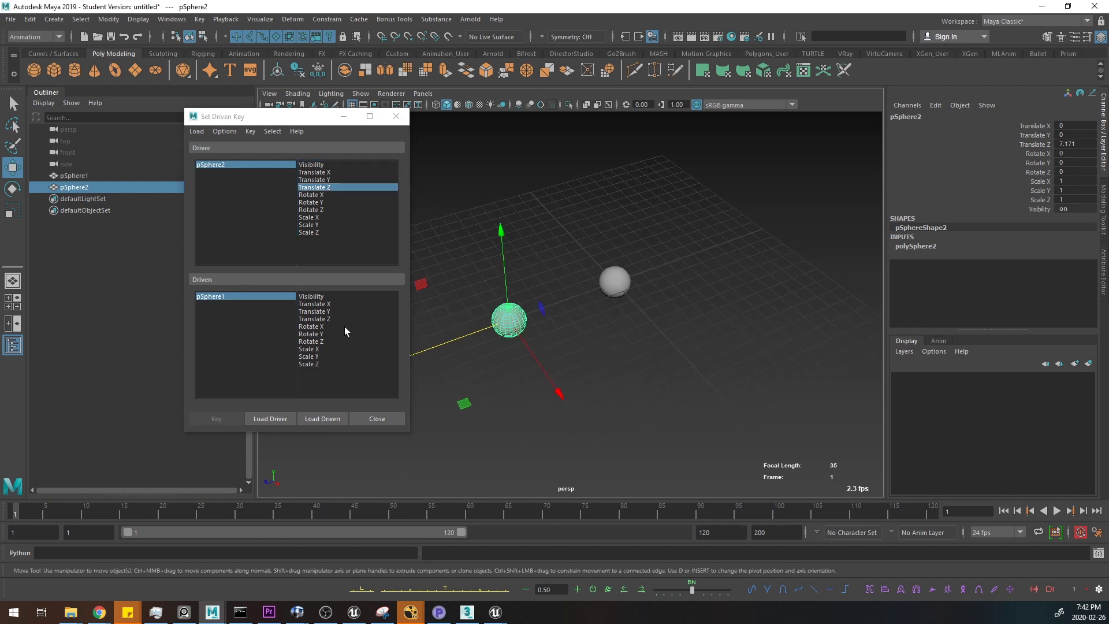
click(333, 312)
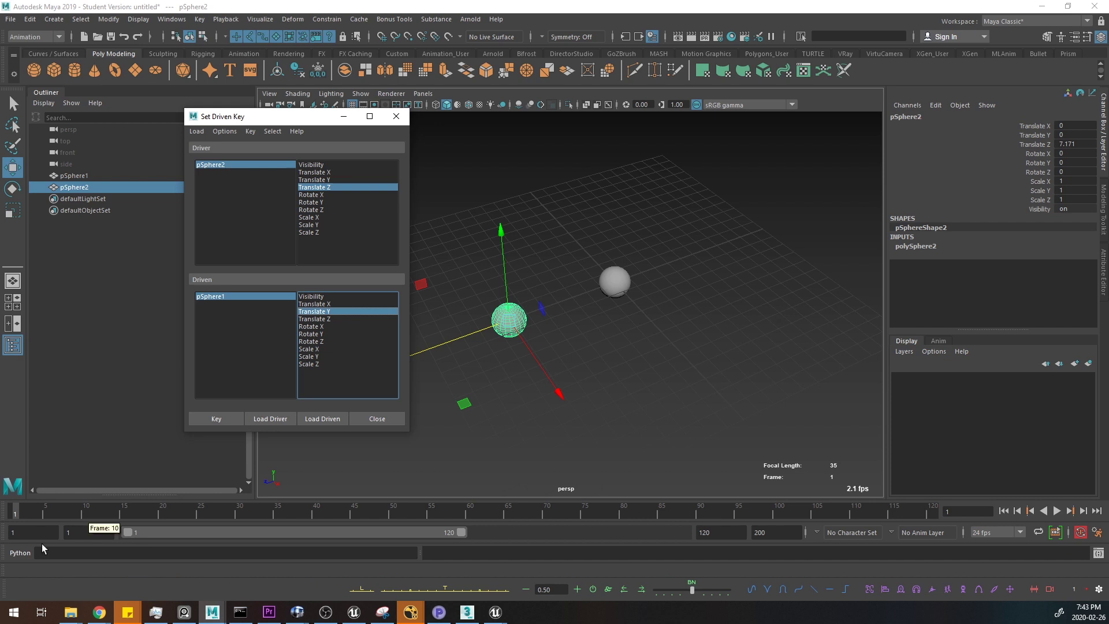
alt+drag(672, 332, 677, 323)
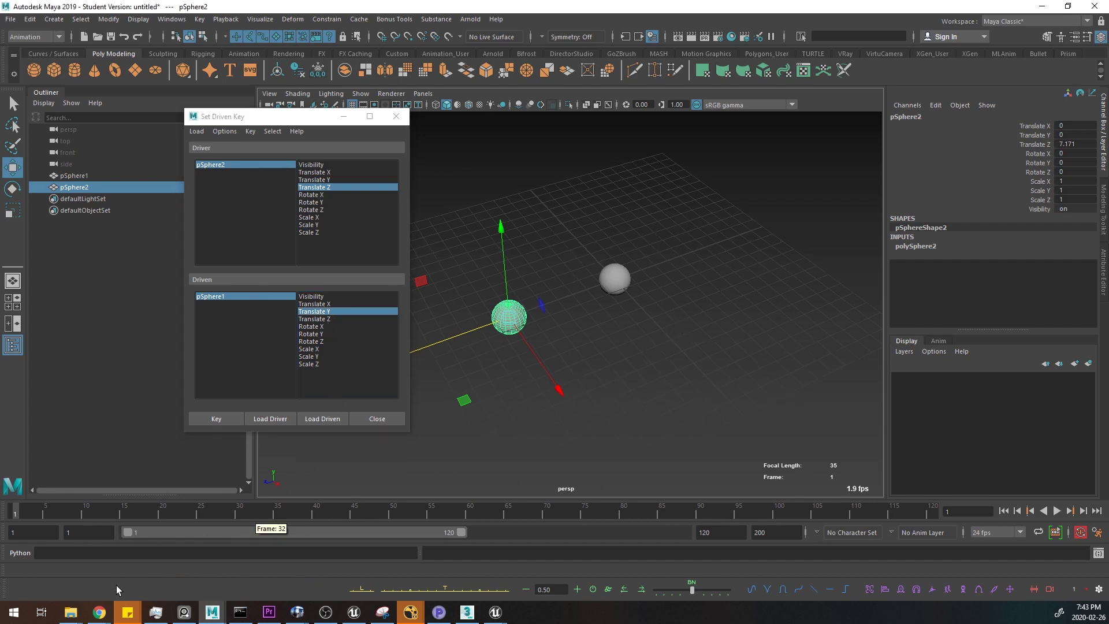
click(221, 418)
- With the second sphere moved to about 5.34 in X, set a driven key with the first sphere raised to about 6.42 in Y
alt+drag(601, 286, 606, 471)
click(615, 282)
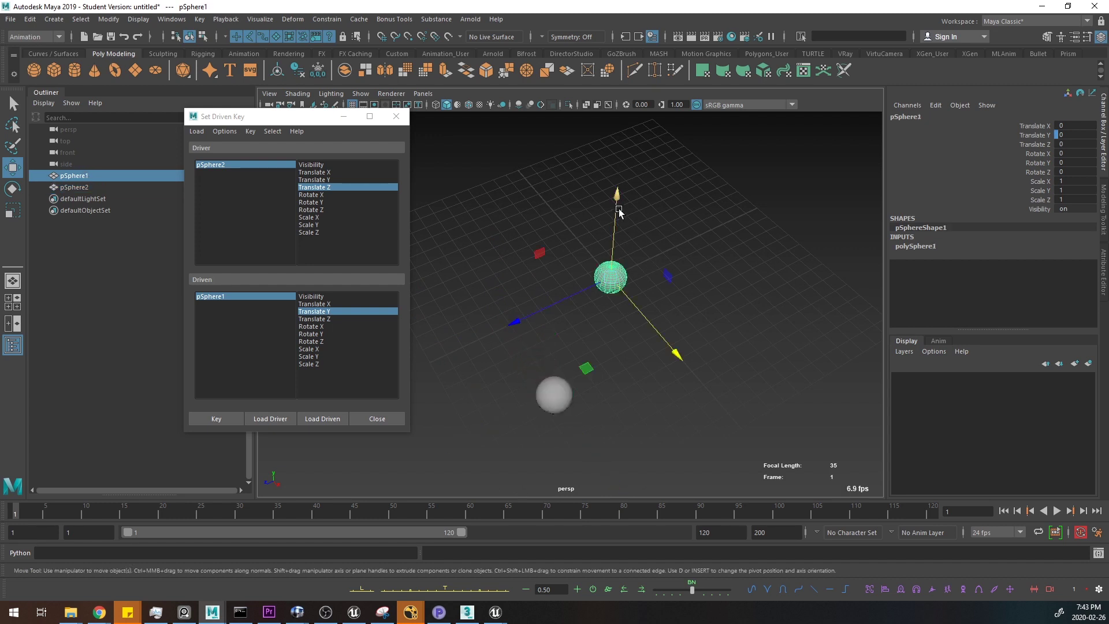
drag(612, 195, 651, 94)
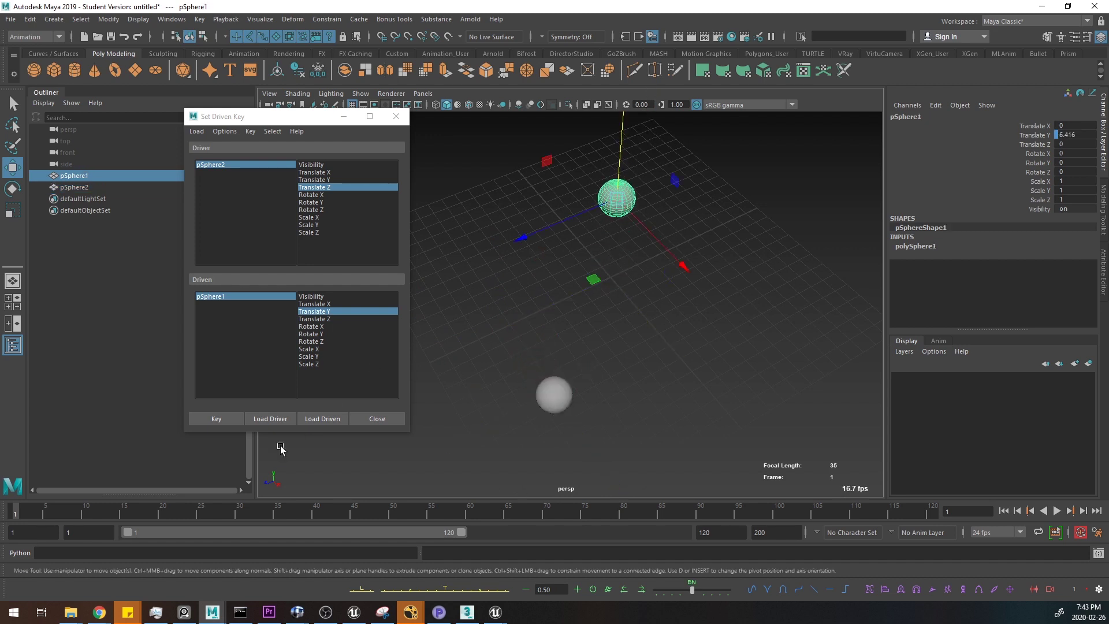
click(227, 416)
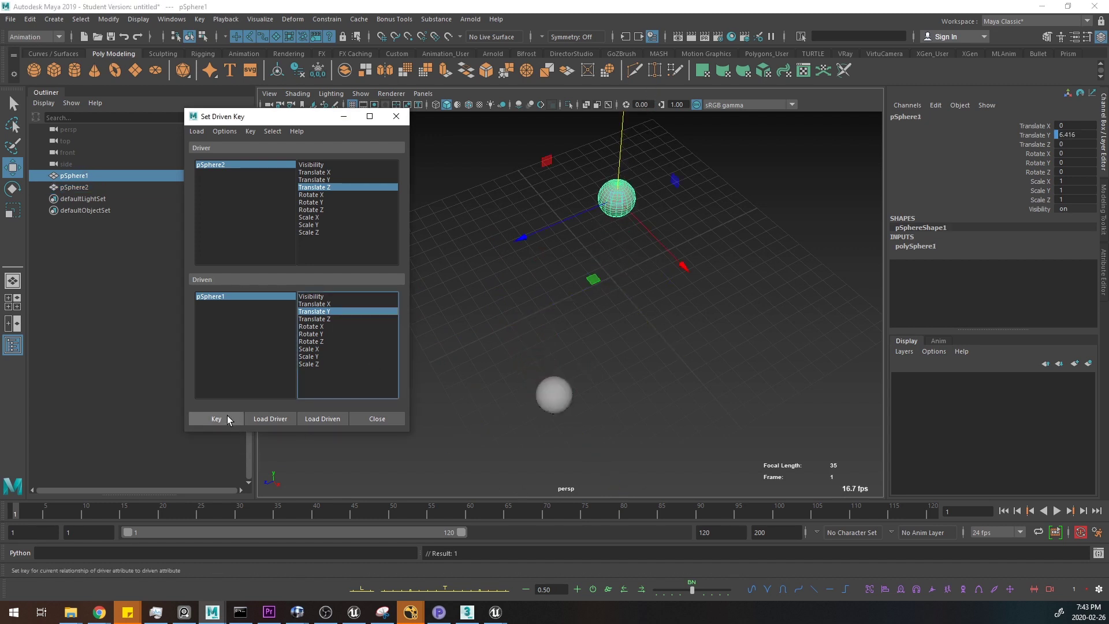
- Test the driven key by moving the second sphere back along X to about -0.10
click(558, 400)
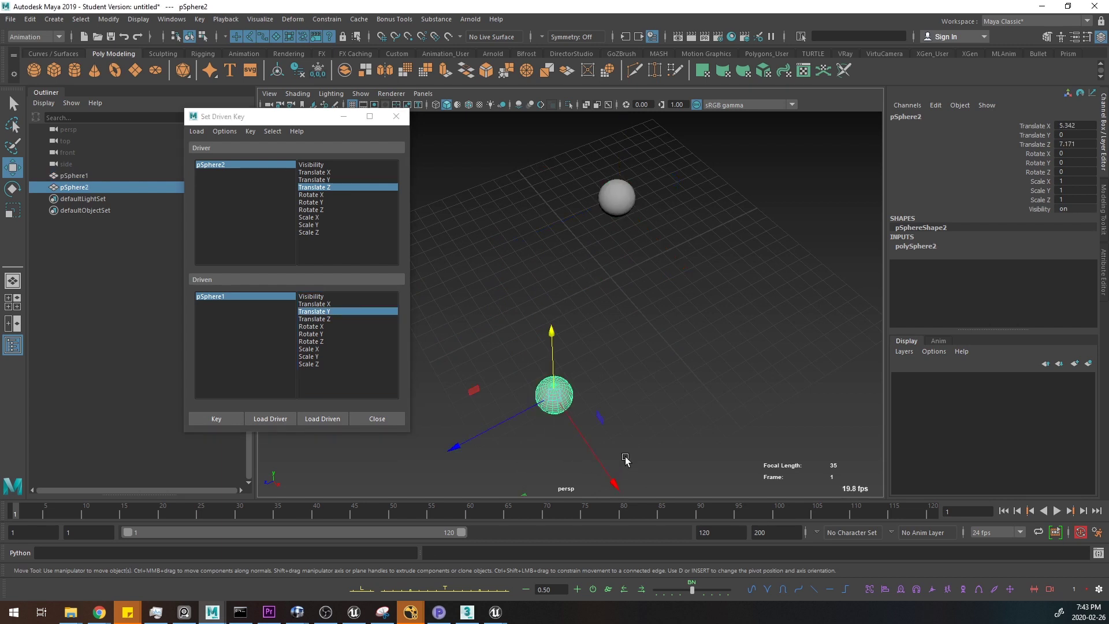
drag(614, 484, 570, 390)
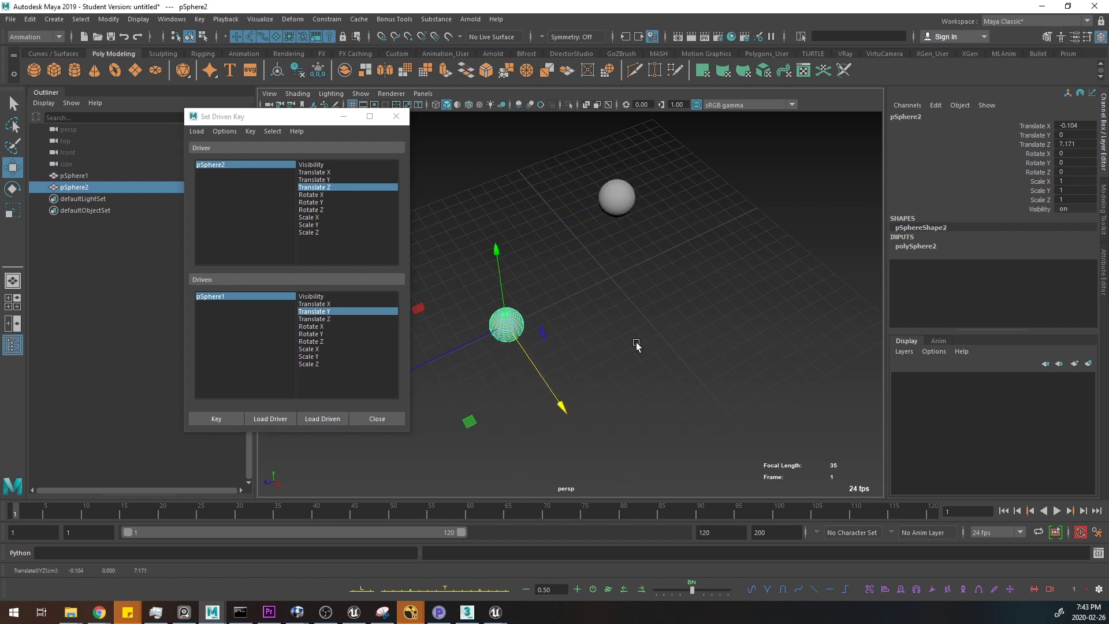
alt+drag(636, 347, 584, 278)
- Lower the first sphere along Y back to about the level of the grid
click(624, 227)
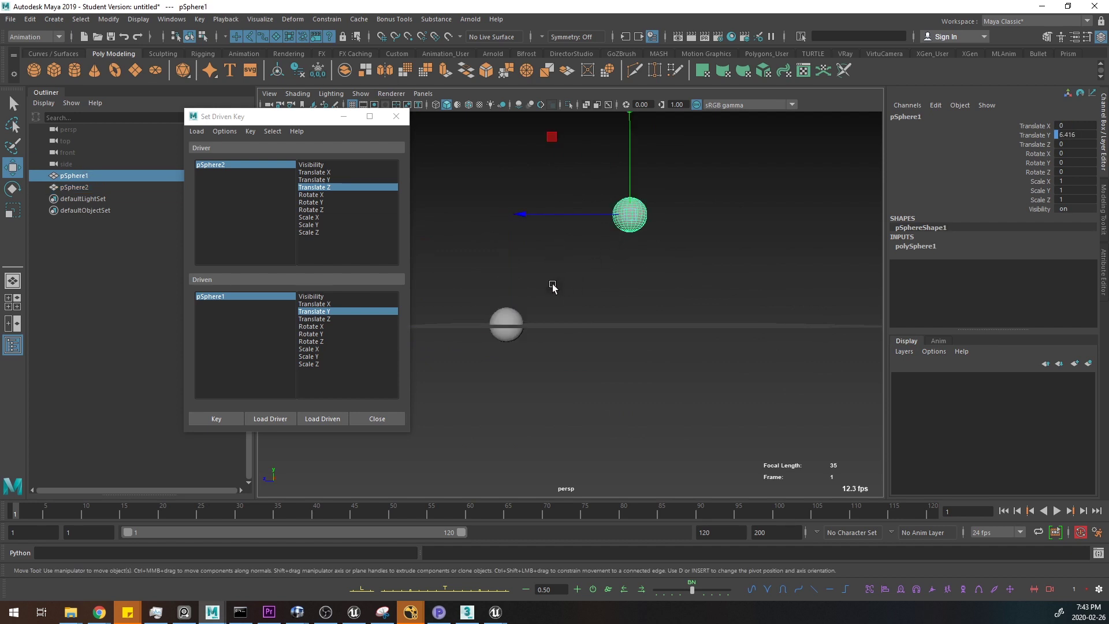
alt+drag(636, 323, 658, 317)
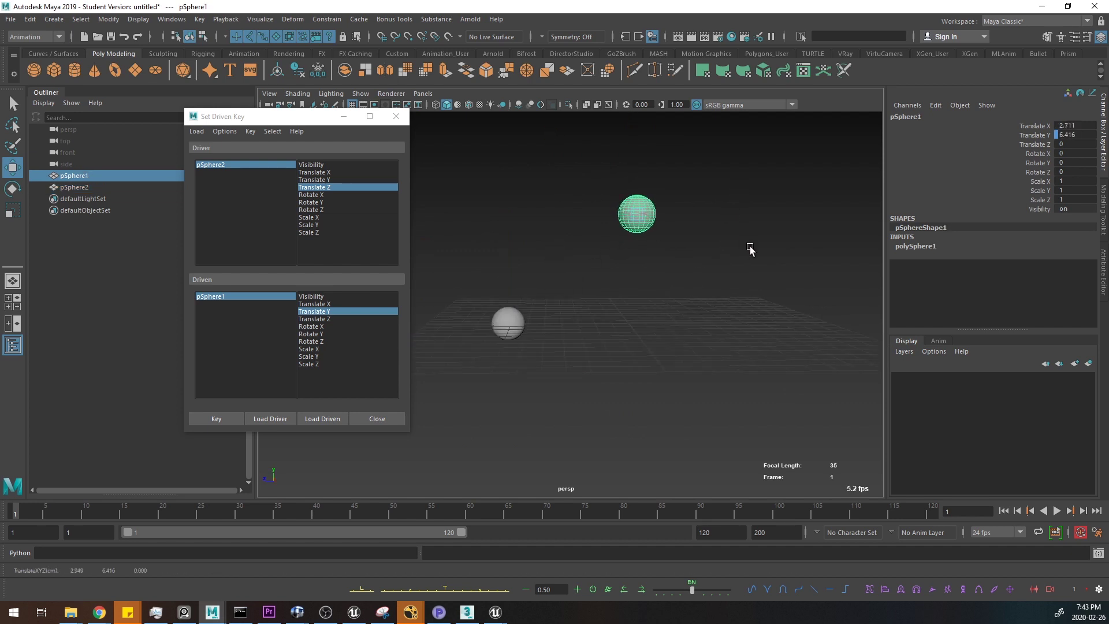
drag(636, 166, 638, 276)
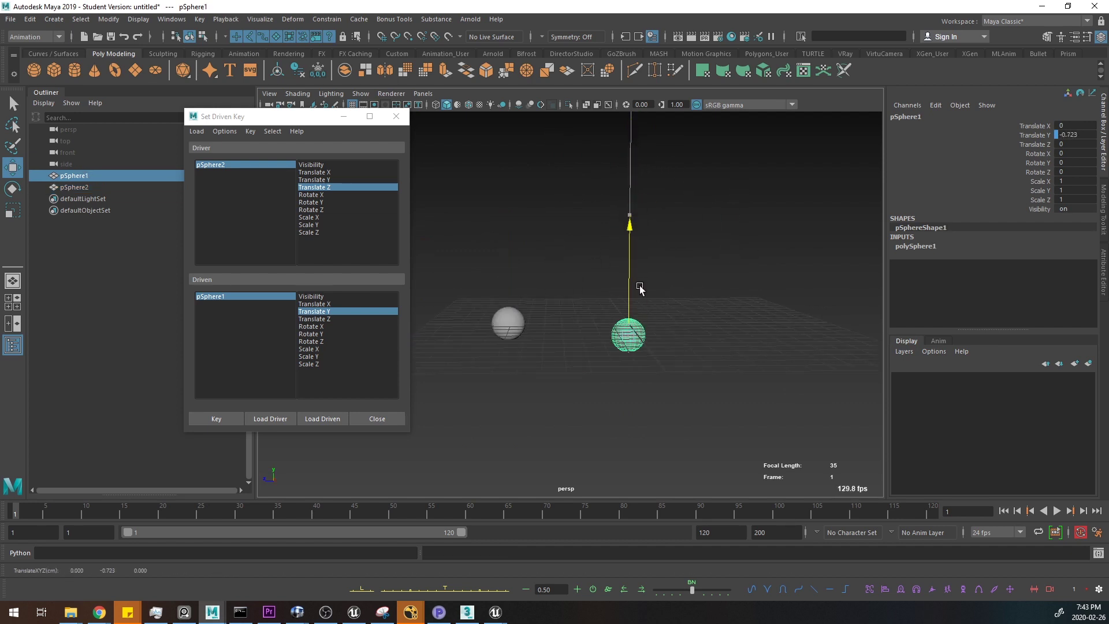
- Open the Graph Editor with the second sphere selected and move its window clear of the viewport
click(497, 338)
click(180, 19)
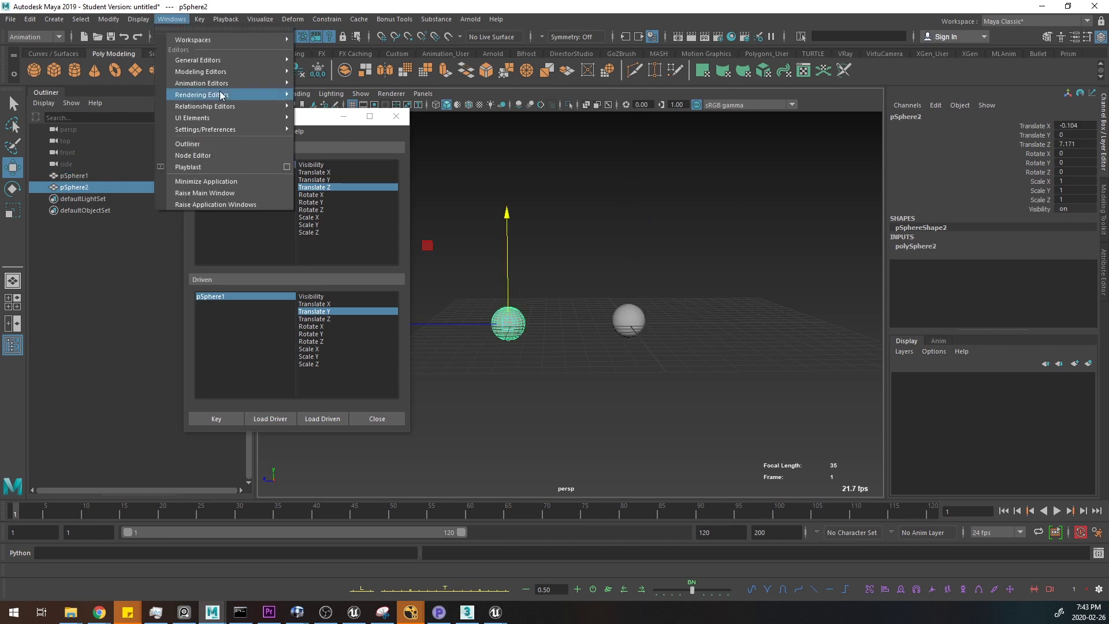
mouse_move(254, 86)
click(317, 94)
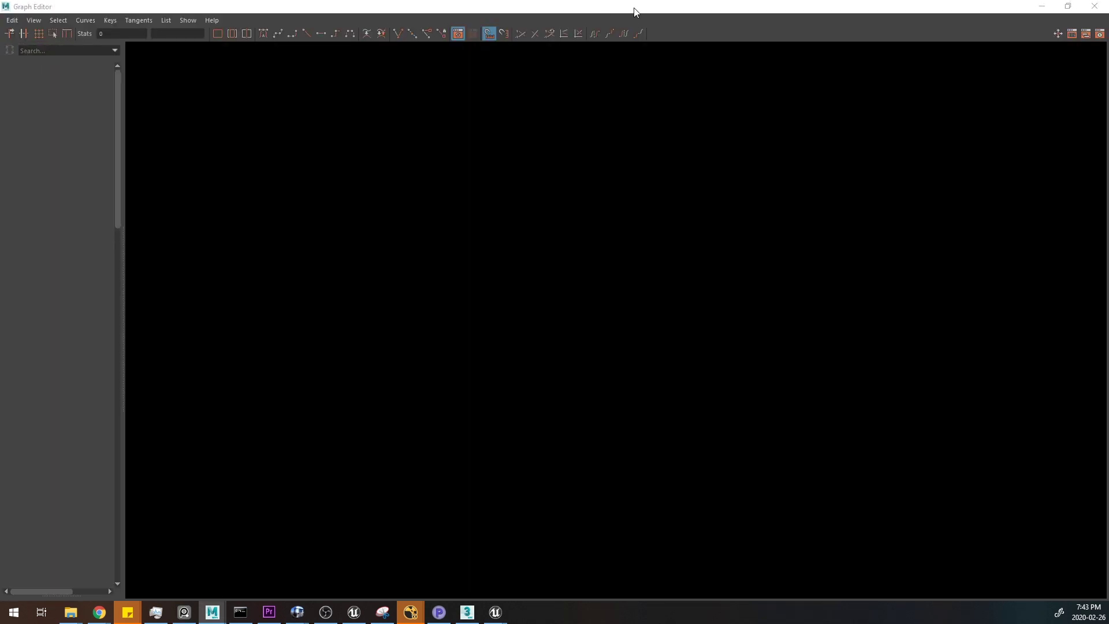
mouse_move(634, 8)
mouse_down()
mouse_move(601, 69)
mouse_move(0, 87)
mouse_up()
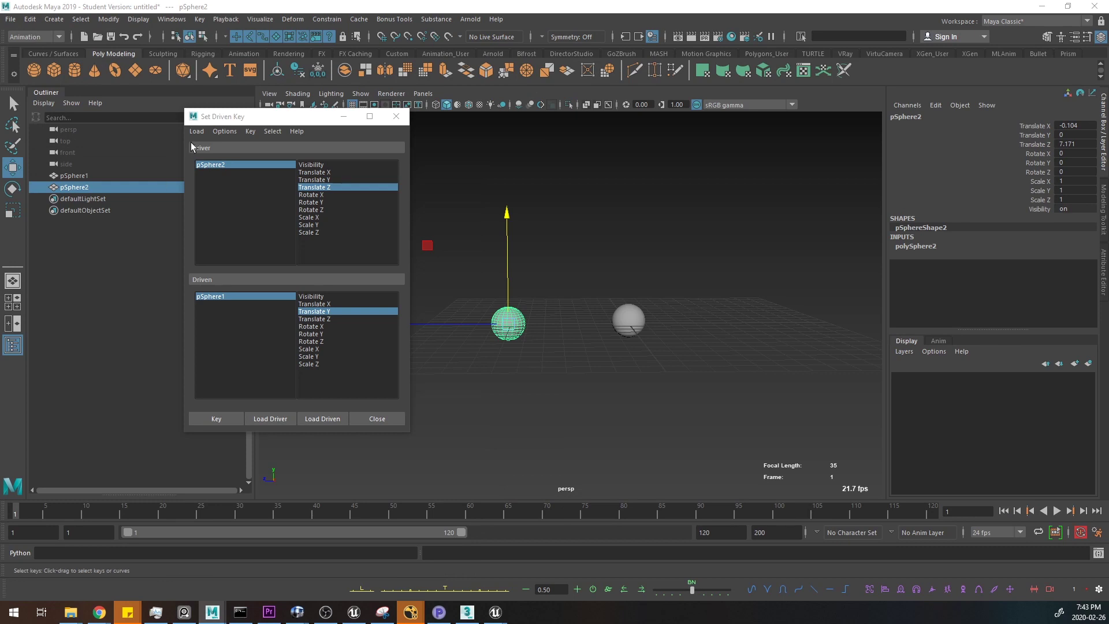
drag(295, 116, 307, 110)
alt+drag(467, 398, 627, 386)
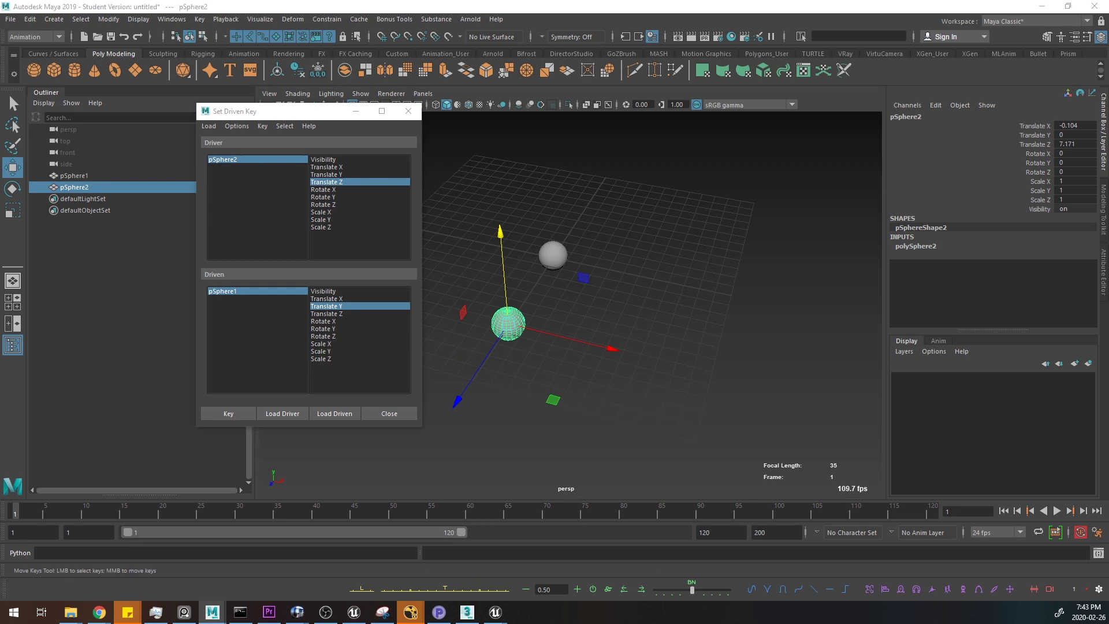
alt+drag(604, 380, 607, 373)
drag(622, 330, 649, 366)
key(ctrl+z)
click(542, 255)
alt+drag(636, 279, 701, 198)
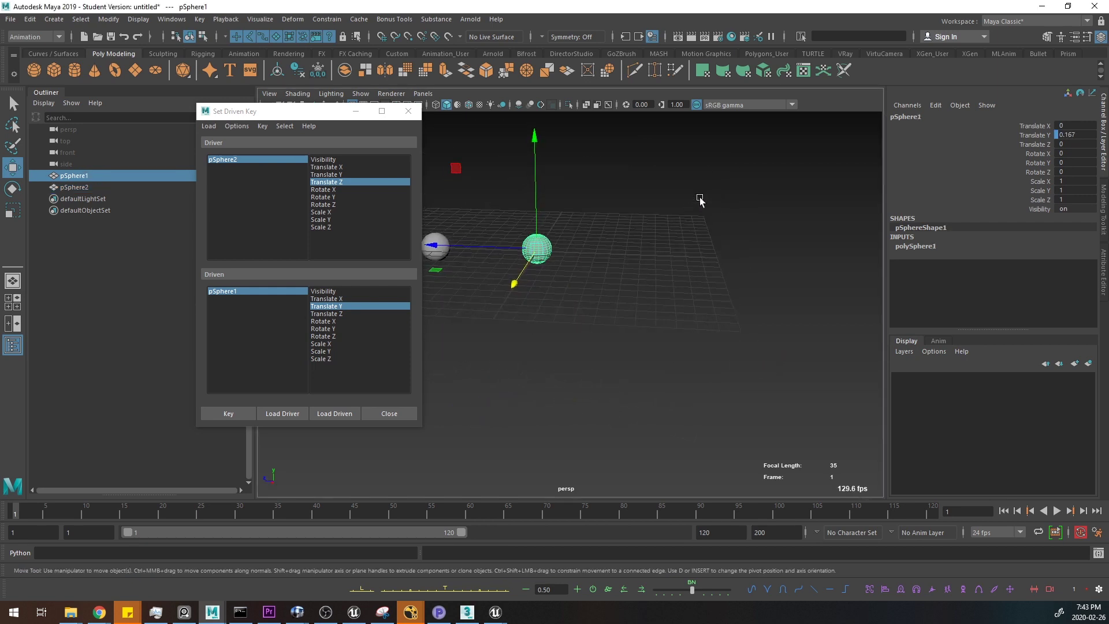
key(ctrl+z)
drag(514, 283, 569, 315)
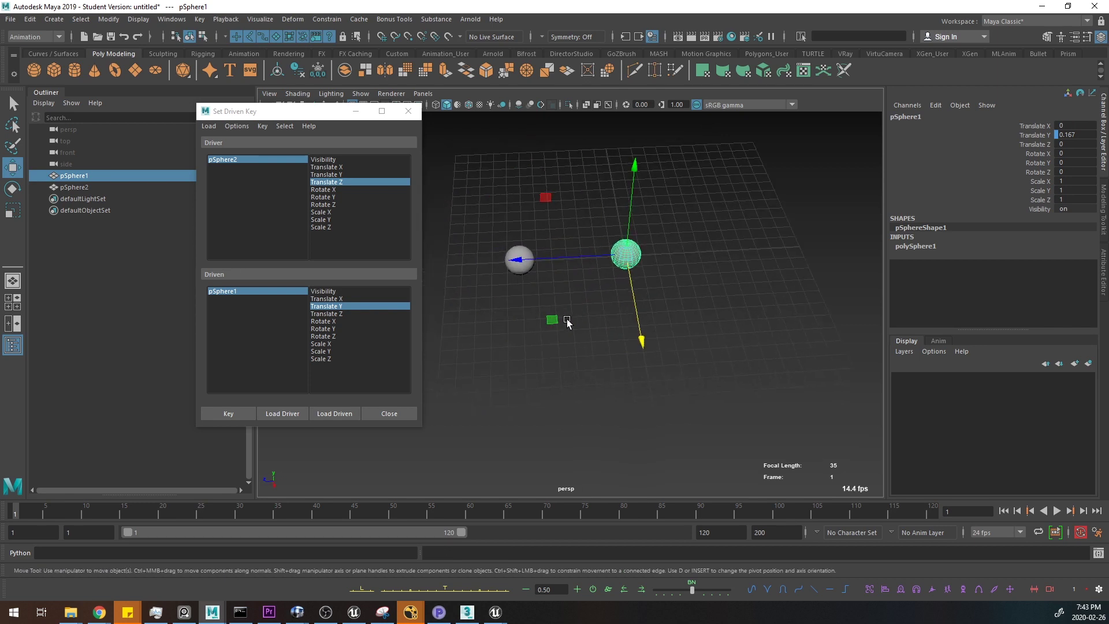
- Try moving the second sphere along X to about 2.97 to check the driven relationship, and undo the move
click(520, 267)
alt+drag(520, 278, 560, 354)
drag(669, 319, 597, 376)
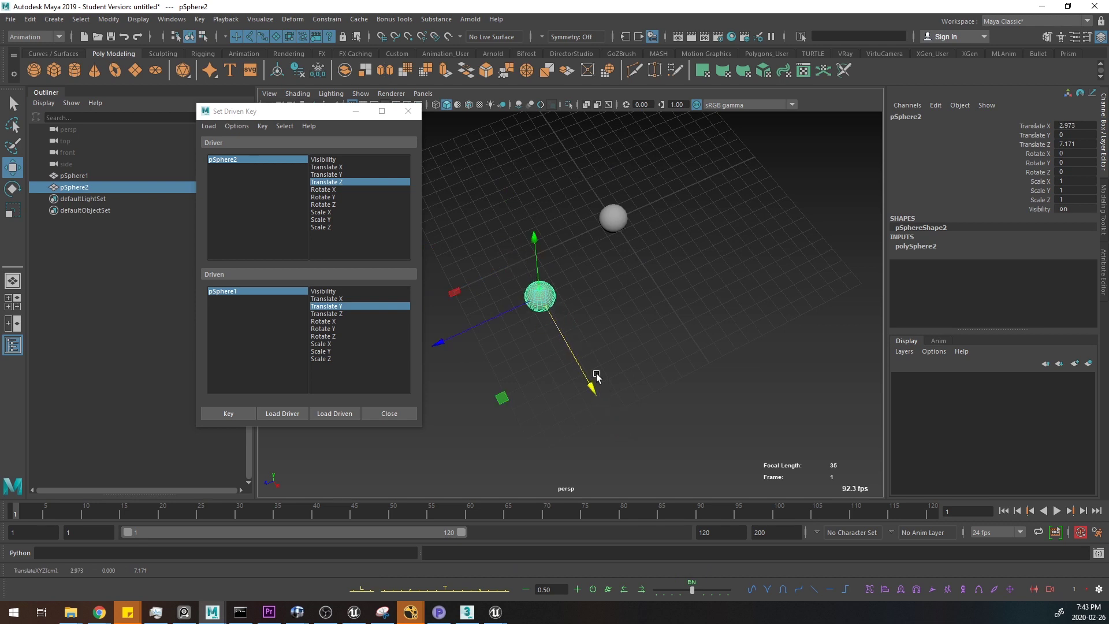
key(ctrl+z)
alt+drag(597, 332, 491, 266)
click(498, 288)
click(545, 265)
key(ctrl+z)
alt+drag(602, 339, 632, 313)
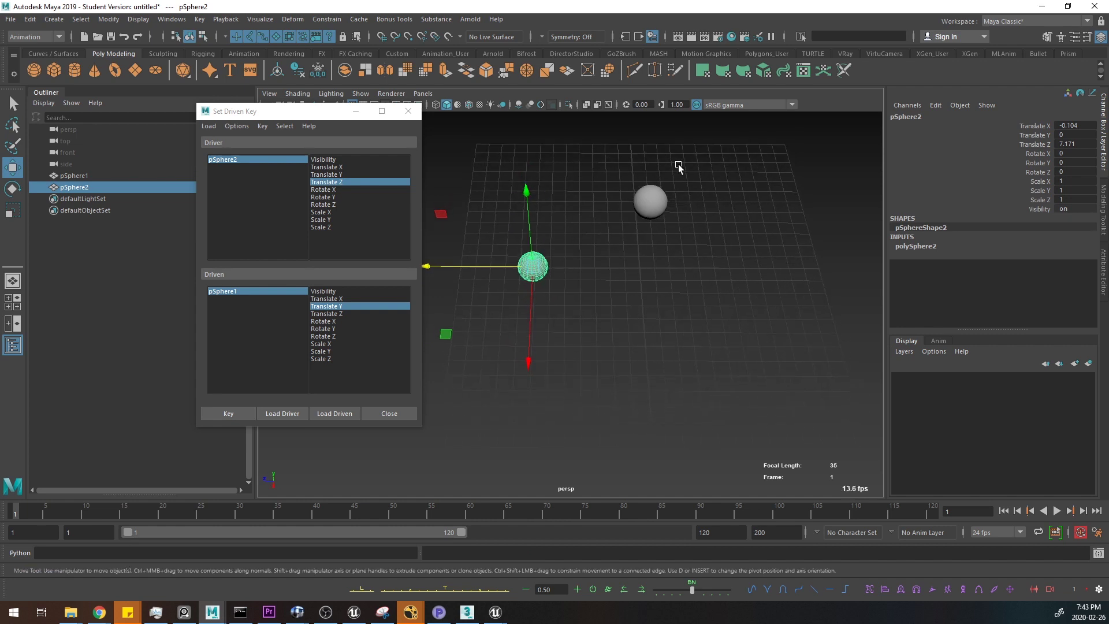
- Start a new empty scene without saving the changes to the untitled one
click(10, 19)
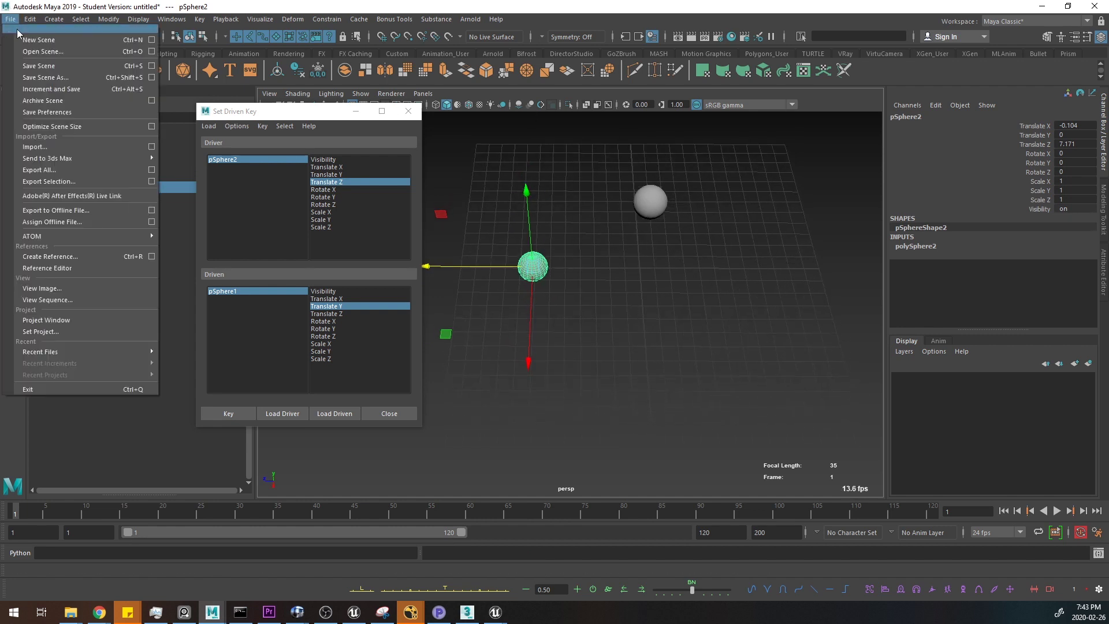
click(70, 61)
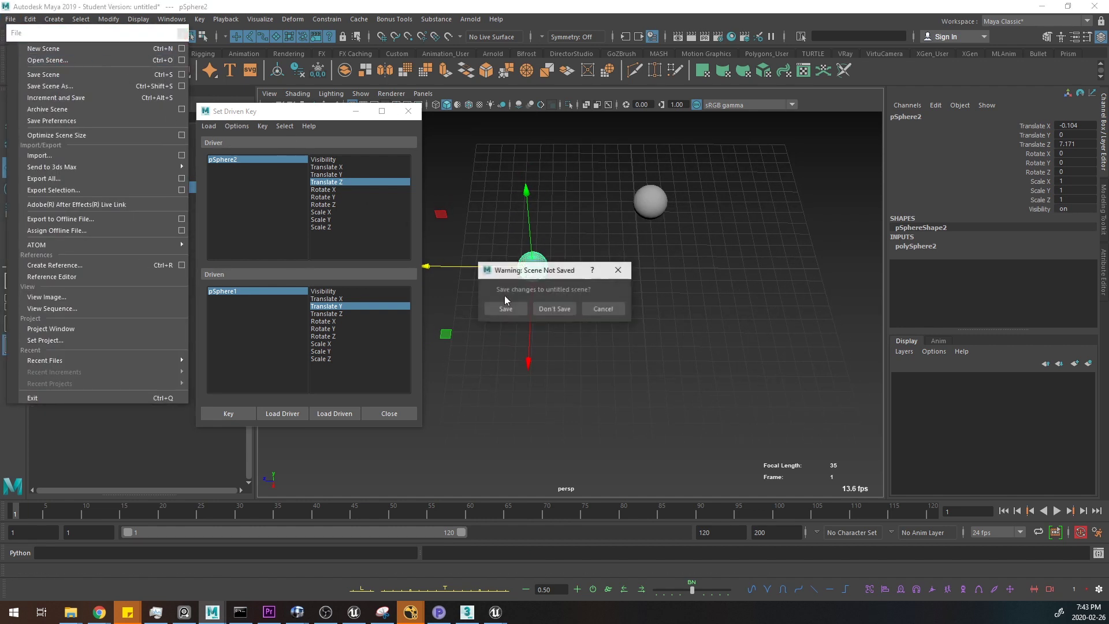
click(555, 309)
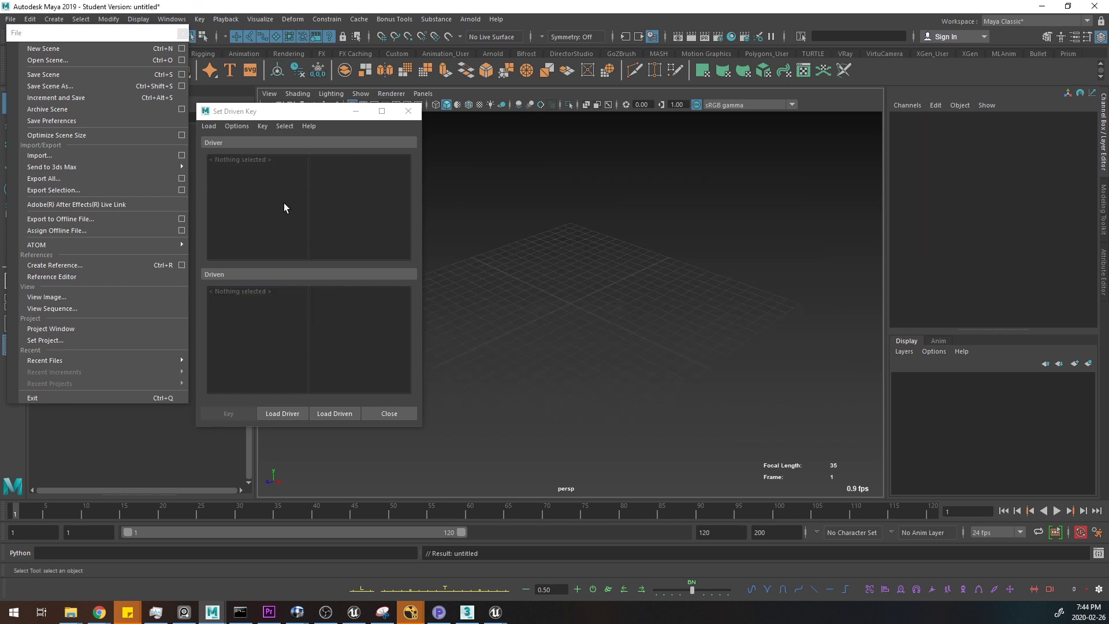
click(181, 33)
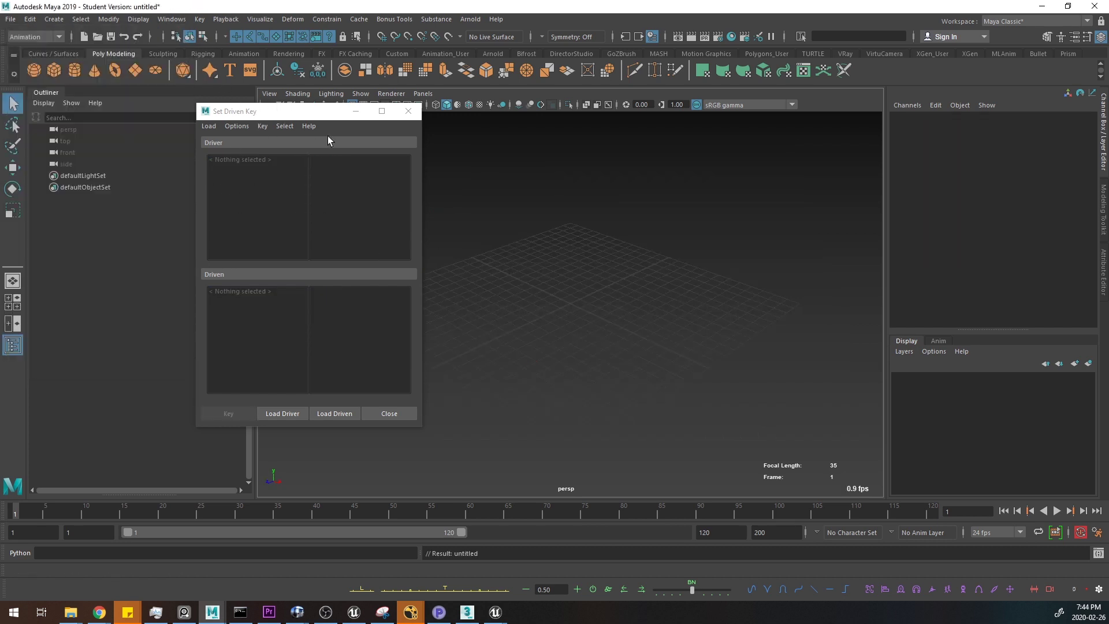
- Create a polygon sphere and duplicate it, placing the original at about 8.04 in Z and the duplicate at about 0.17 in Z
click(33, 70)
alt+drag(475, 359, 540, 348)
key(w)
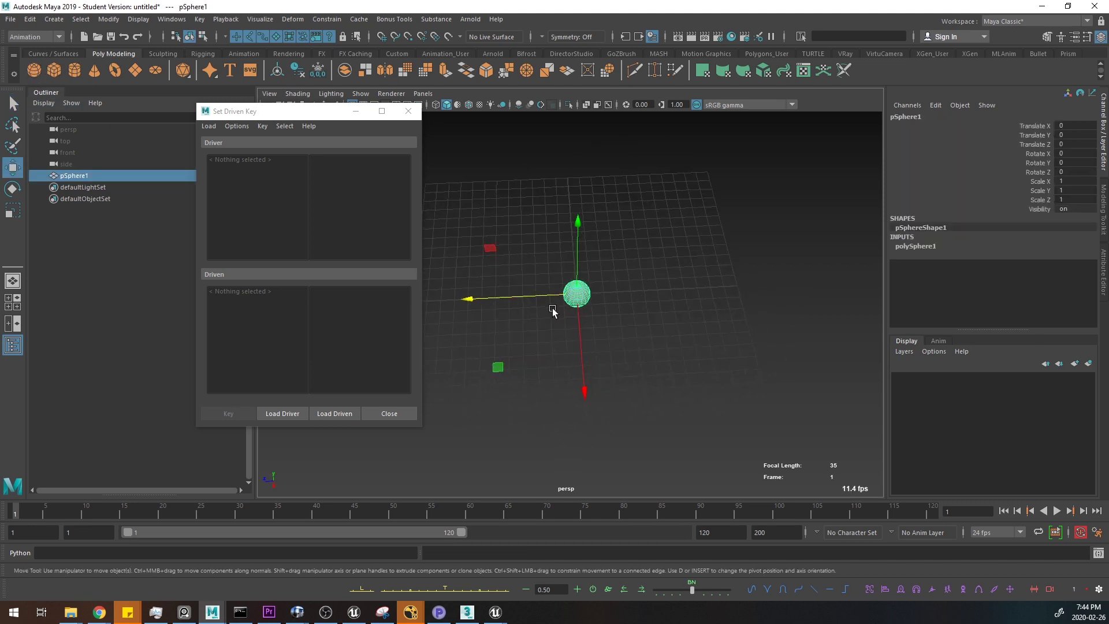
drag(550, 306, 648, 360)
key(ctrl+d)
key(w)
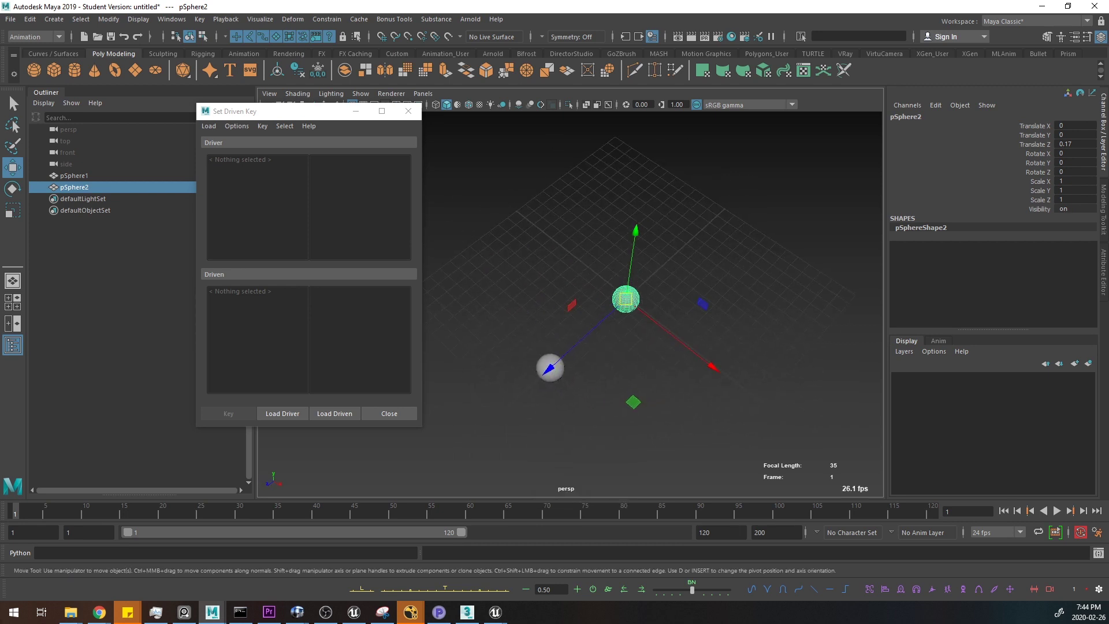
alt+drag(560, 330, 686, 283)
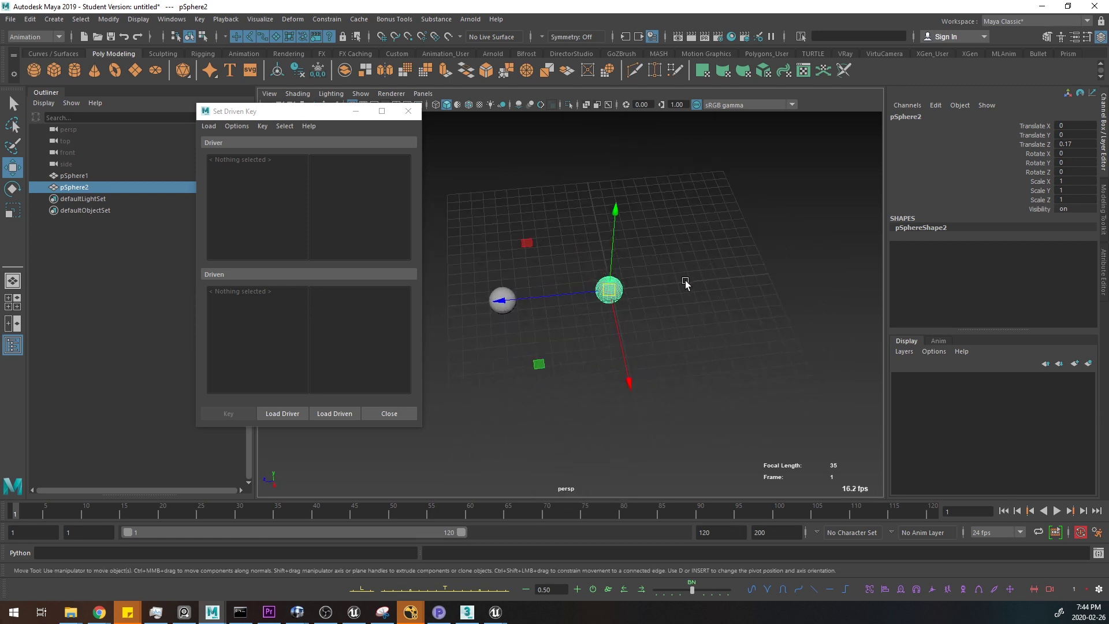
- Load the sphere pSphere1 as the driver and pSphere2 as the driven object for Set Driven Key
click(502, 300)
click(532, 207)
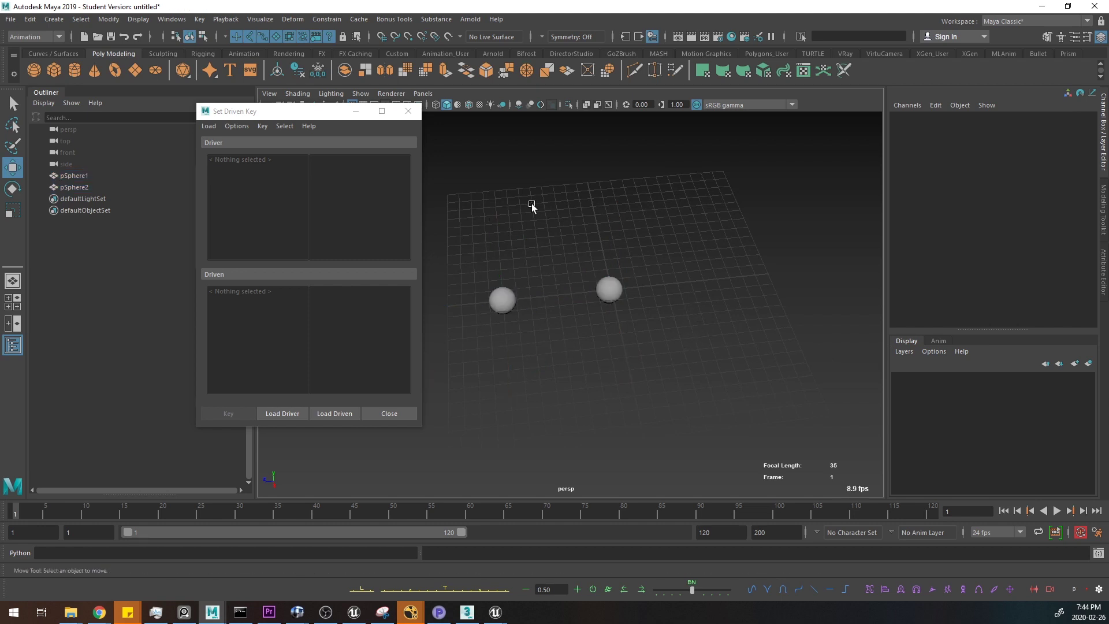
click(501, 292)
click(208, 126)
click(231, 144)
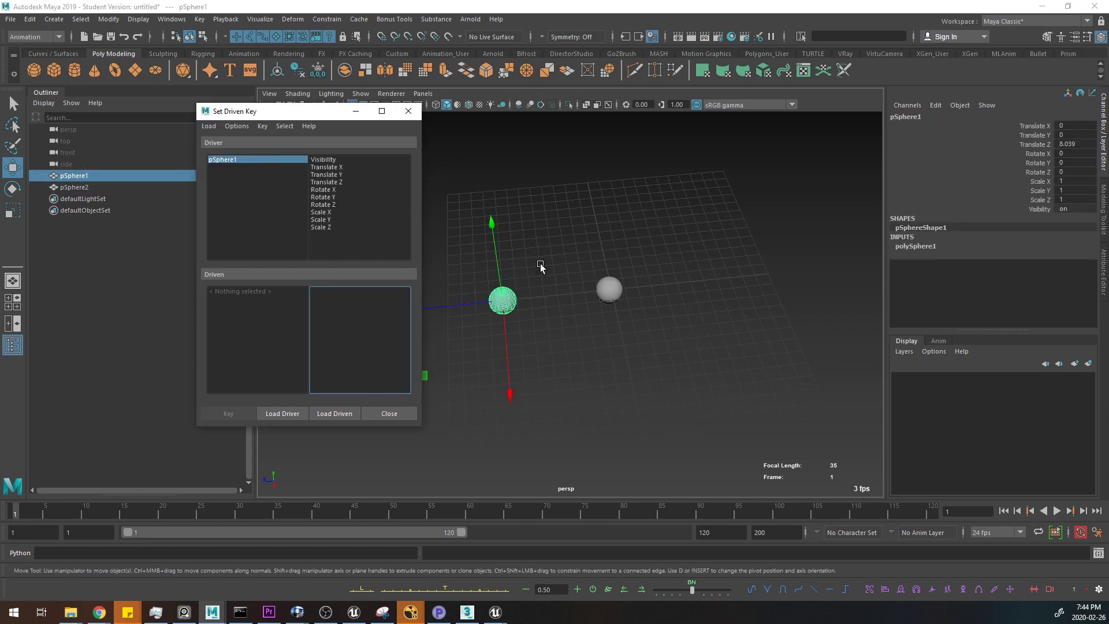
click(610, 289)
click(209, 126)
click(234, 156)
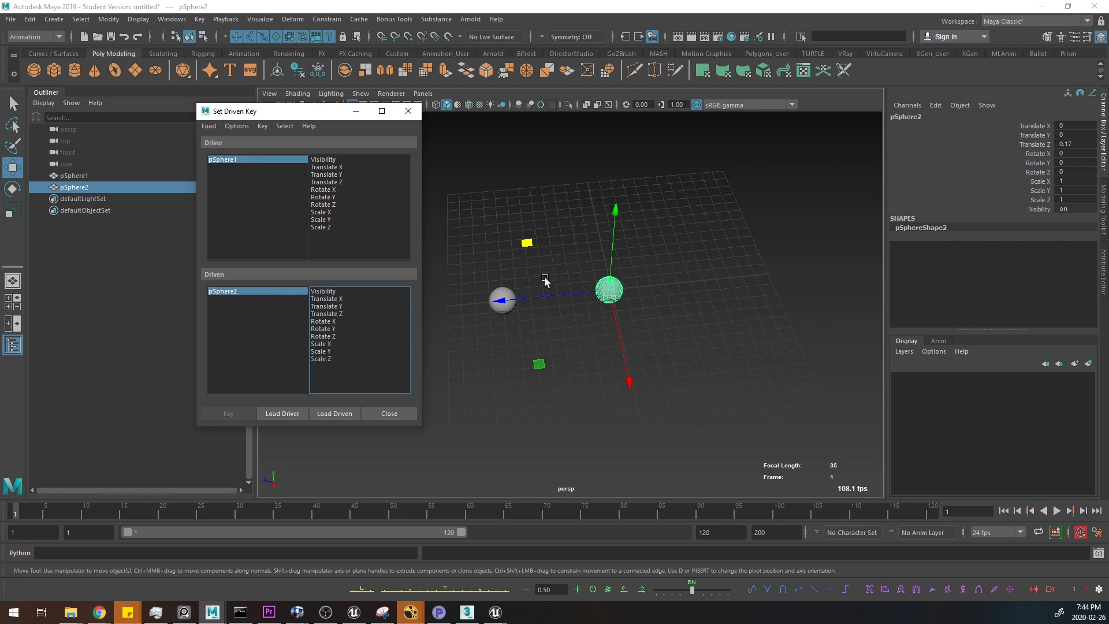
- Pair pSphere1's Translate X with pSphere2's Translate Y and set a driven key at their starting positions
alt+middle_drag(545, 281, 557, 206)
click(557, 206)
click(525, 292)
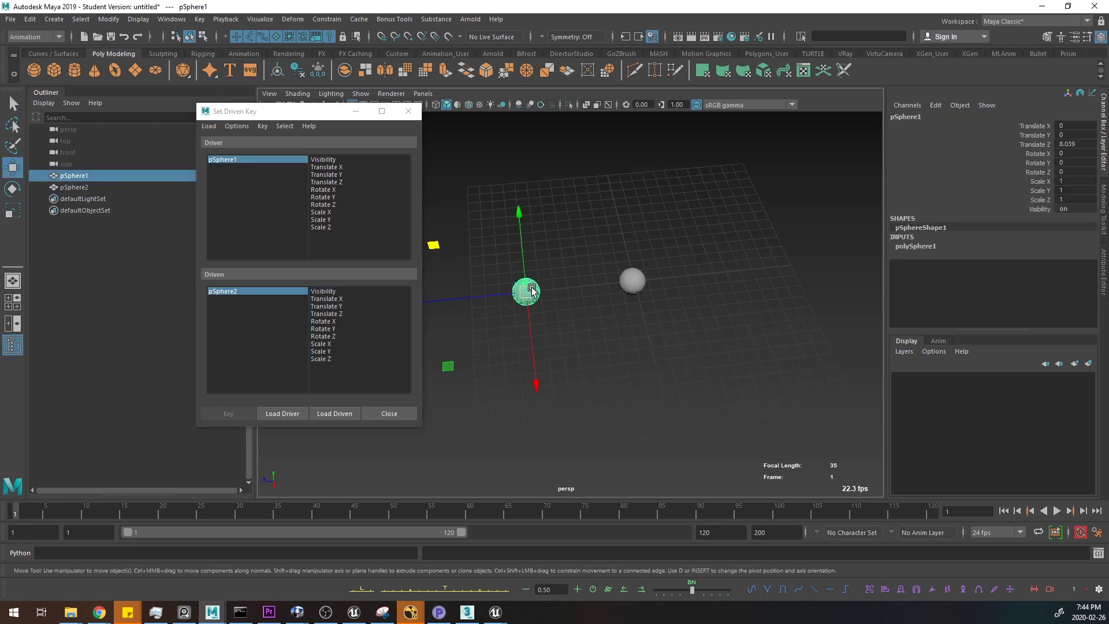
right_click(532, 290)
click(345, 168)
click(634, 284)
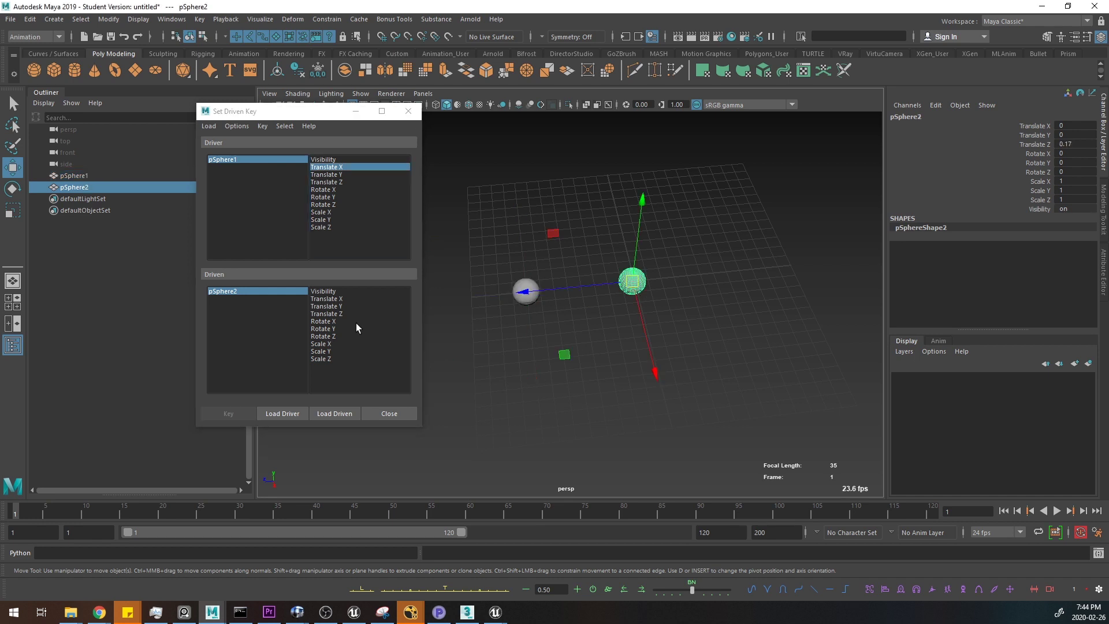
click(354, 305)
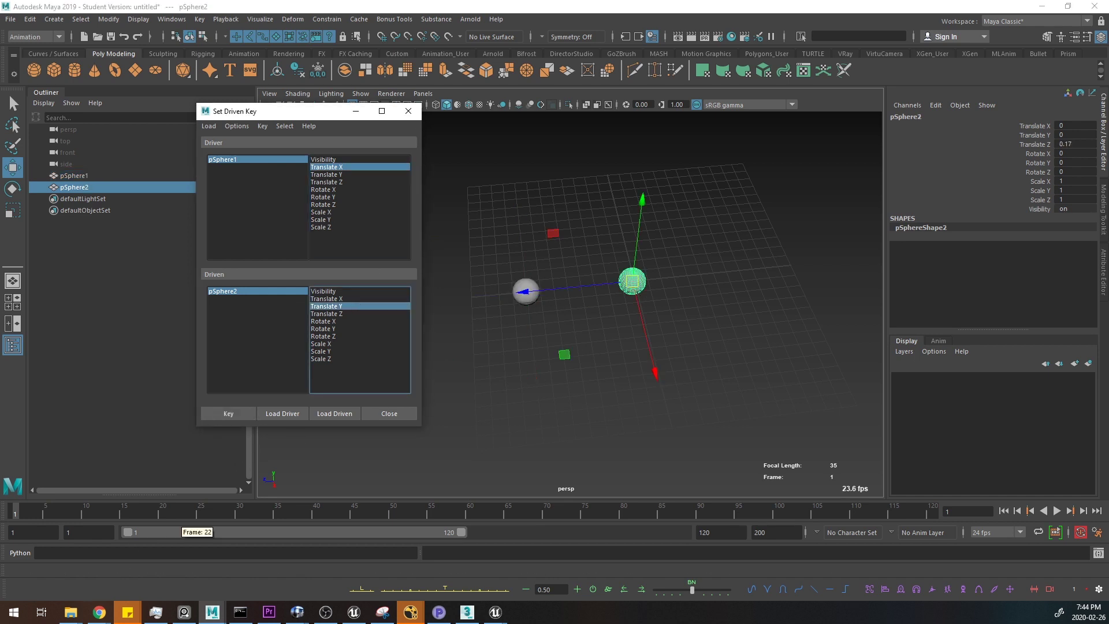
click(246, 417)
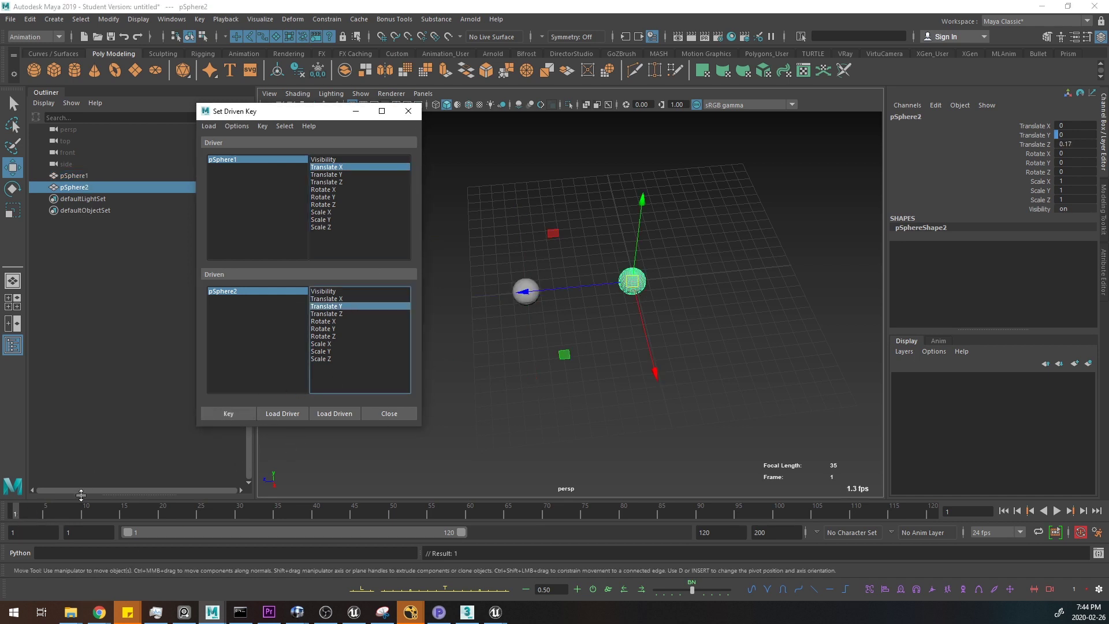
- At frame 11, set a second driven key with pSphere1 at about 5.85 in X and pSphere2 at about 6.79 in Y
click(93, 512)
click(347, 174)
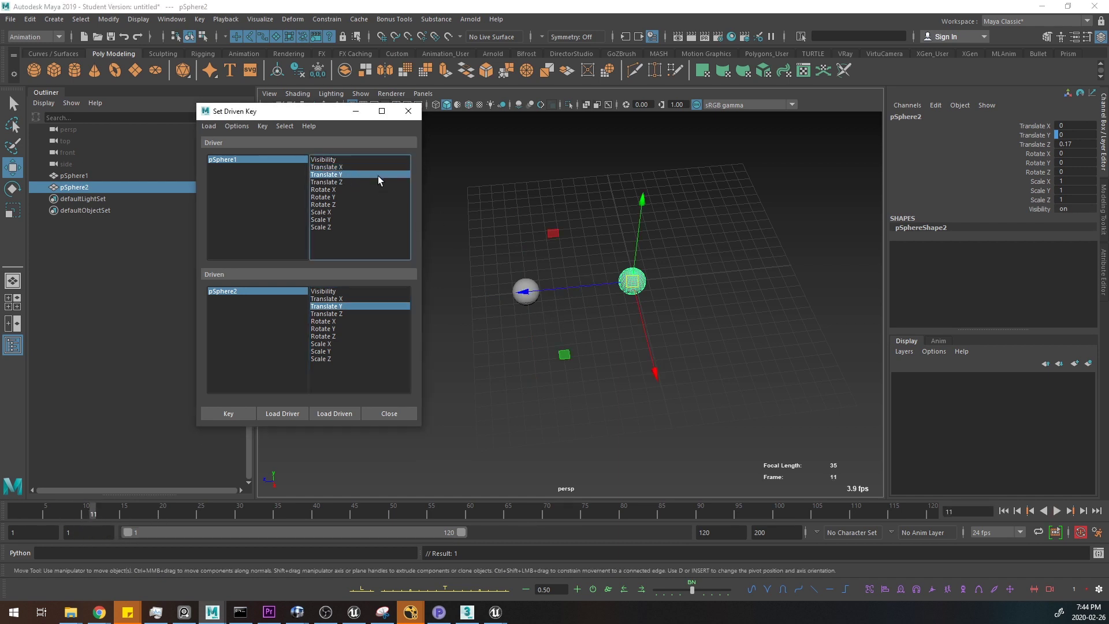
click(325, 167)
drag(525, 292, 539, 393)
click(527, 298)
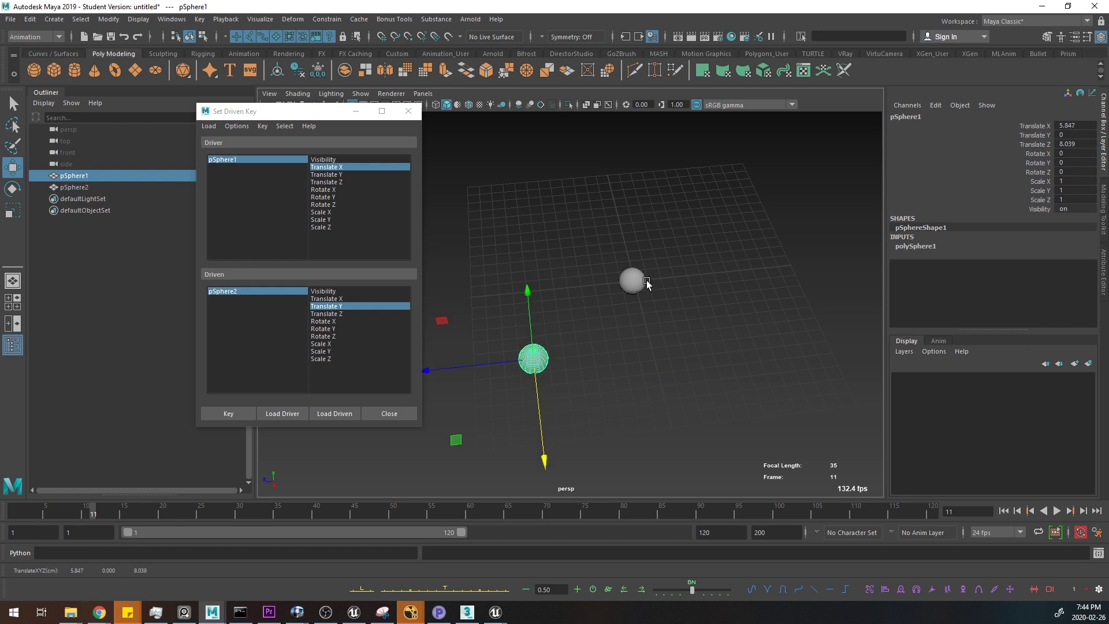
click(643, 282)
drag(643, 200, 653, 131)
click(234, 414)
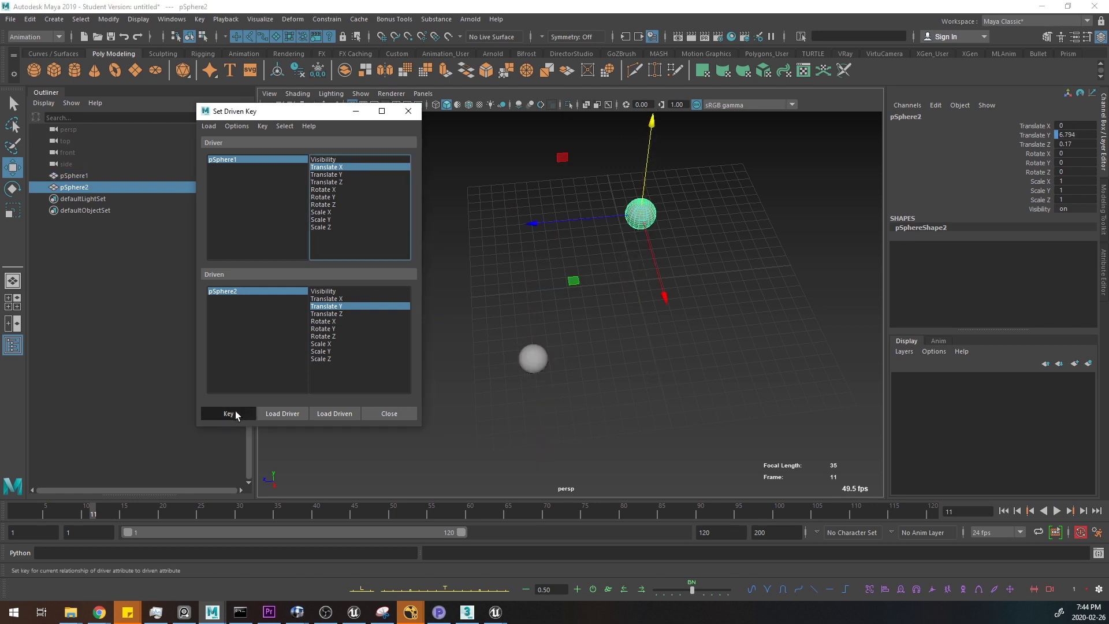
- Return to frame 1 and test the driven key by moving pSphere1 along X to about 3.77
drag(89, 511, 16, 511)
drag(573, 345, 540, 364)
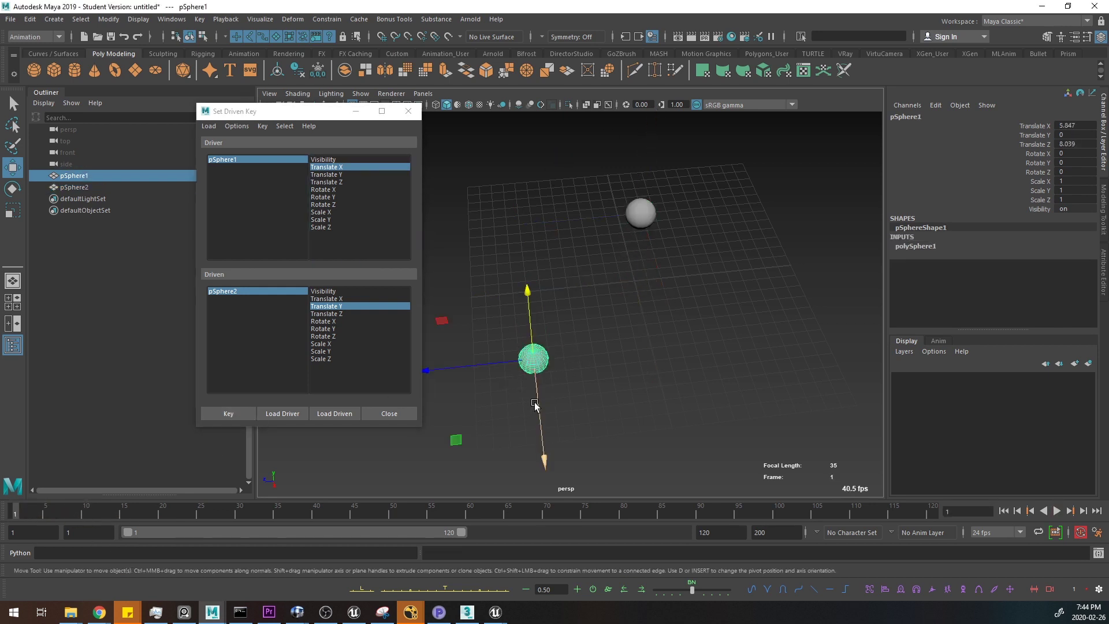
drag(538, 403, 548, 363)
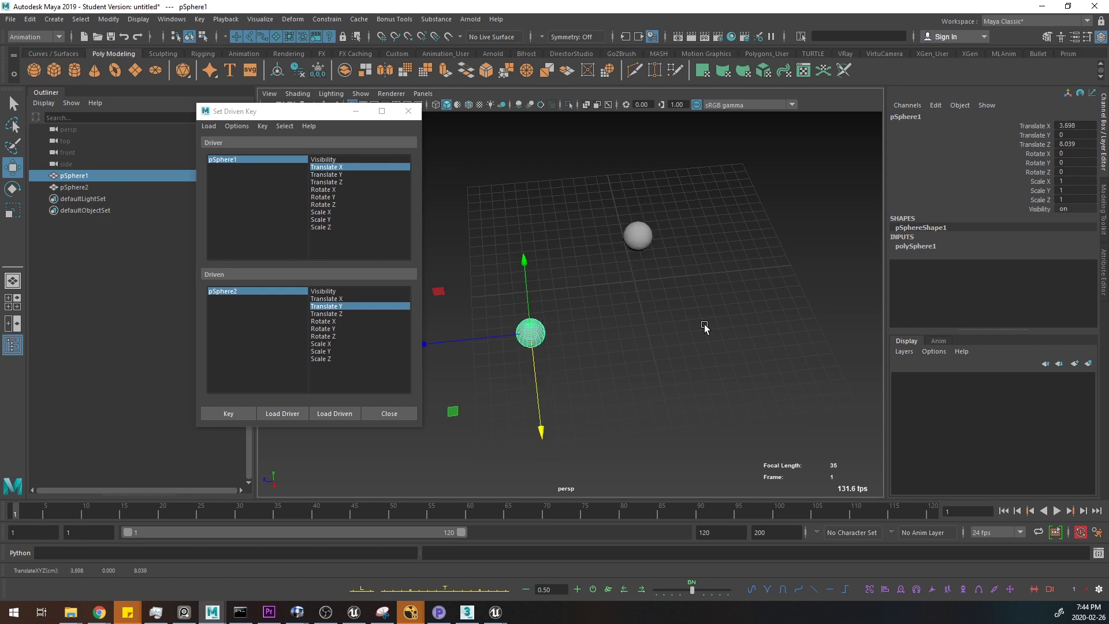
alt+drag(718, 353, 776, 338)
alt+drag(653, 292, 687, 375)
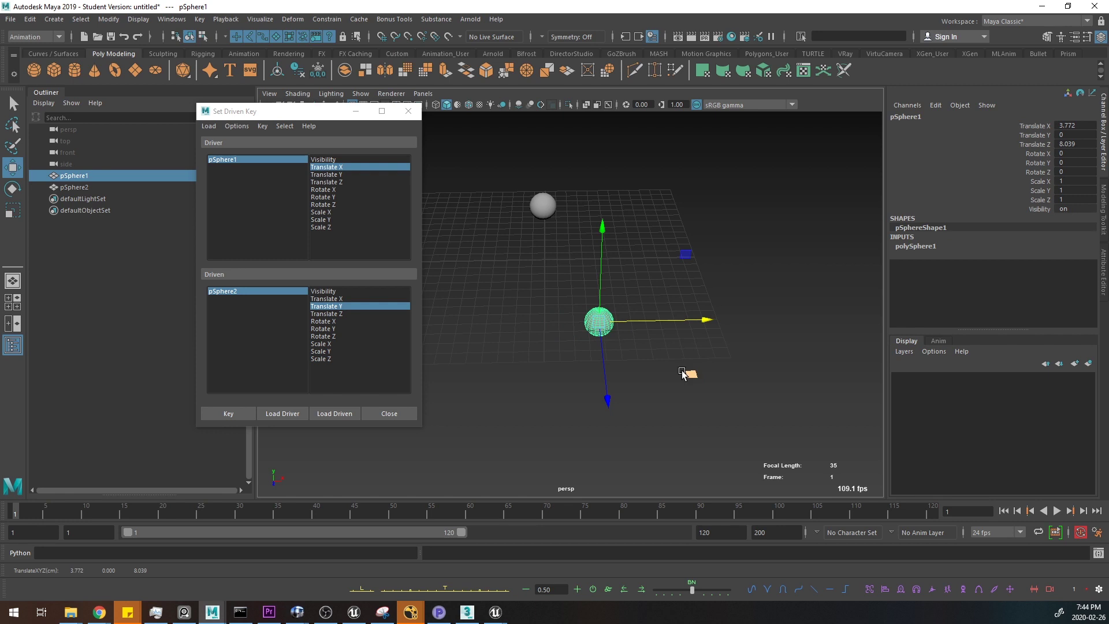
click(11, 20)
mouse_move(58, 351)
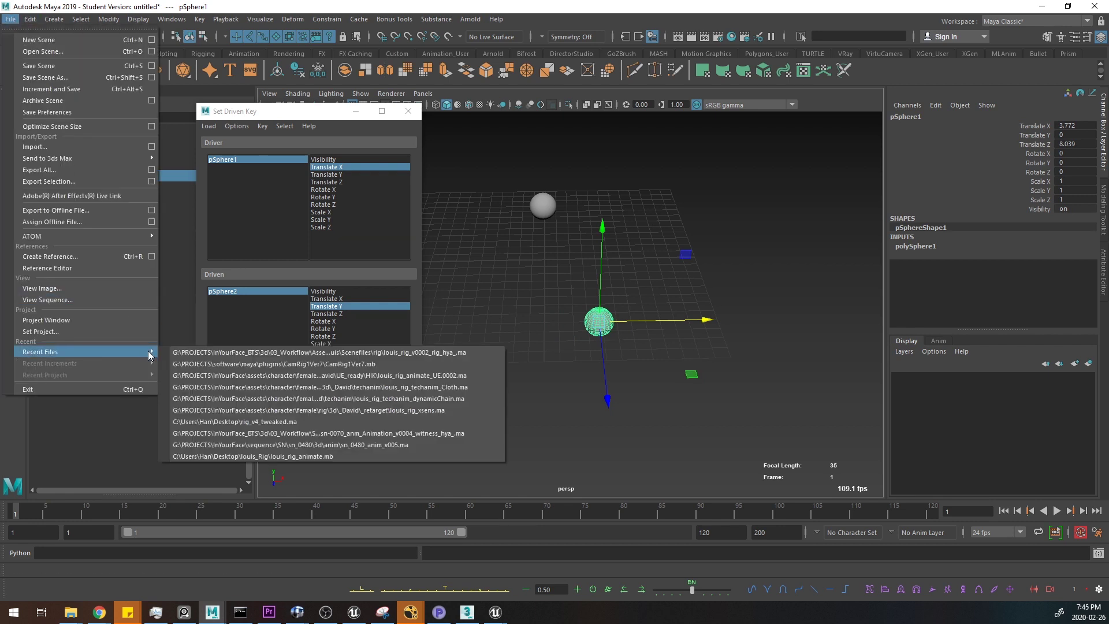
click(192, 357)
click(603, 309)
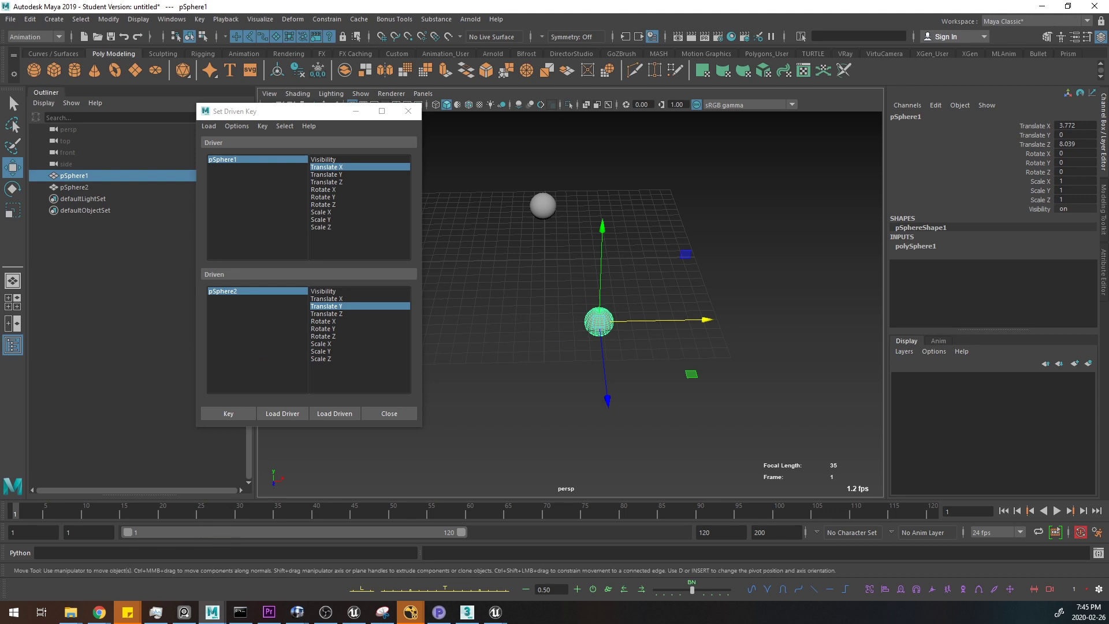
- Switch to the Prism Project Browser, open rig version v0002 of the louis character in Maya, and accept the student version notice
key(alt+Tab)
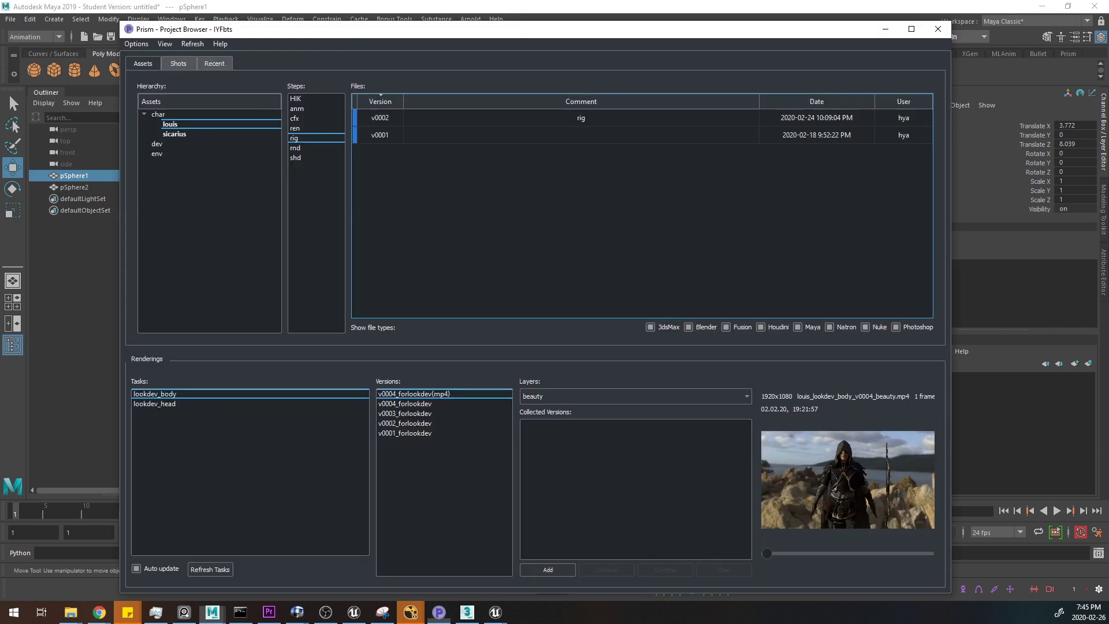
double_click(469, 120)
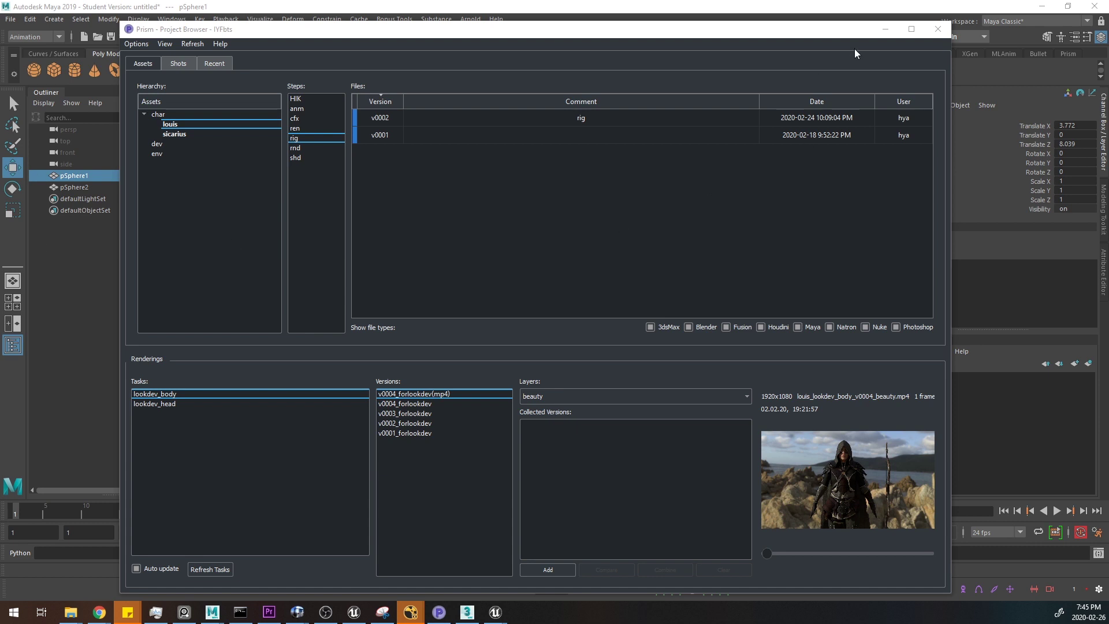
click(886, 29)
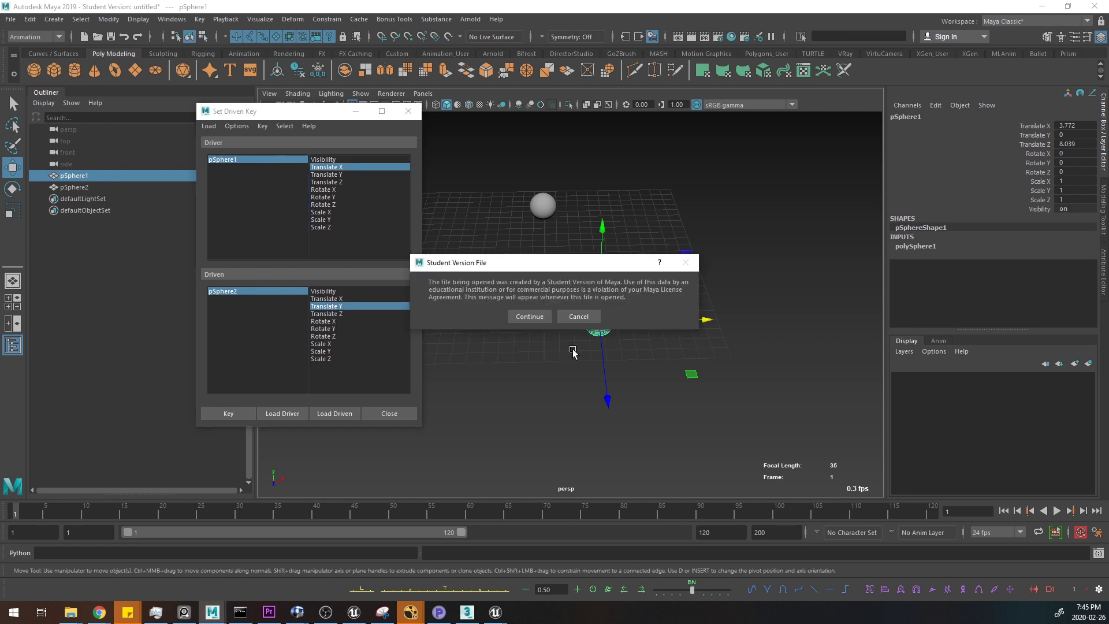
click(529, 316)
click(527, 316)
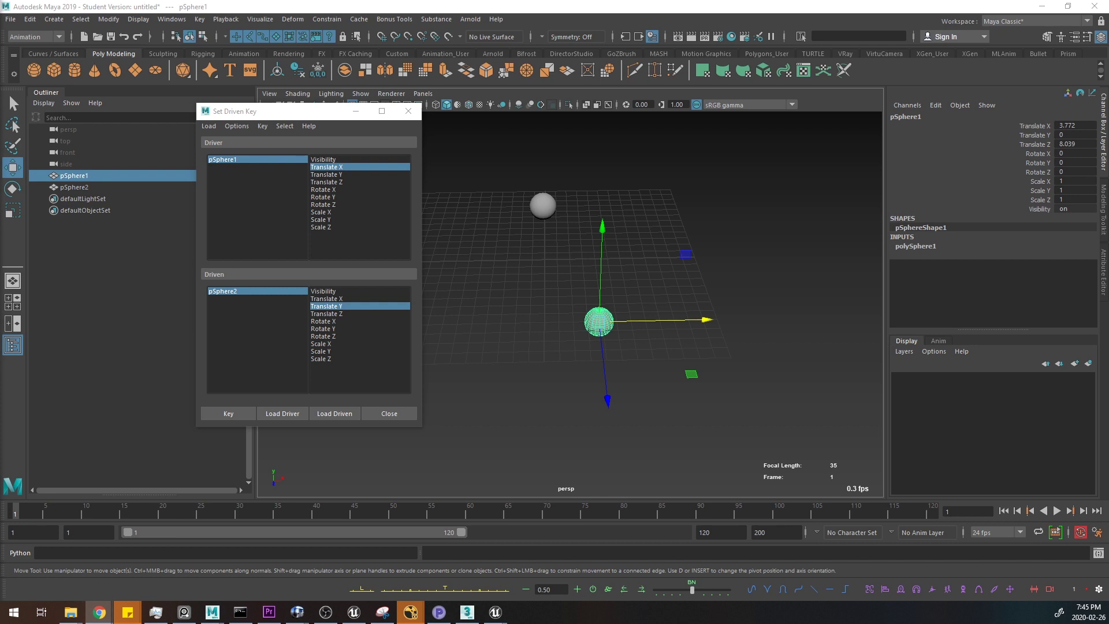
key(alt+Tab)
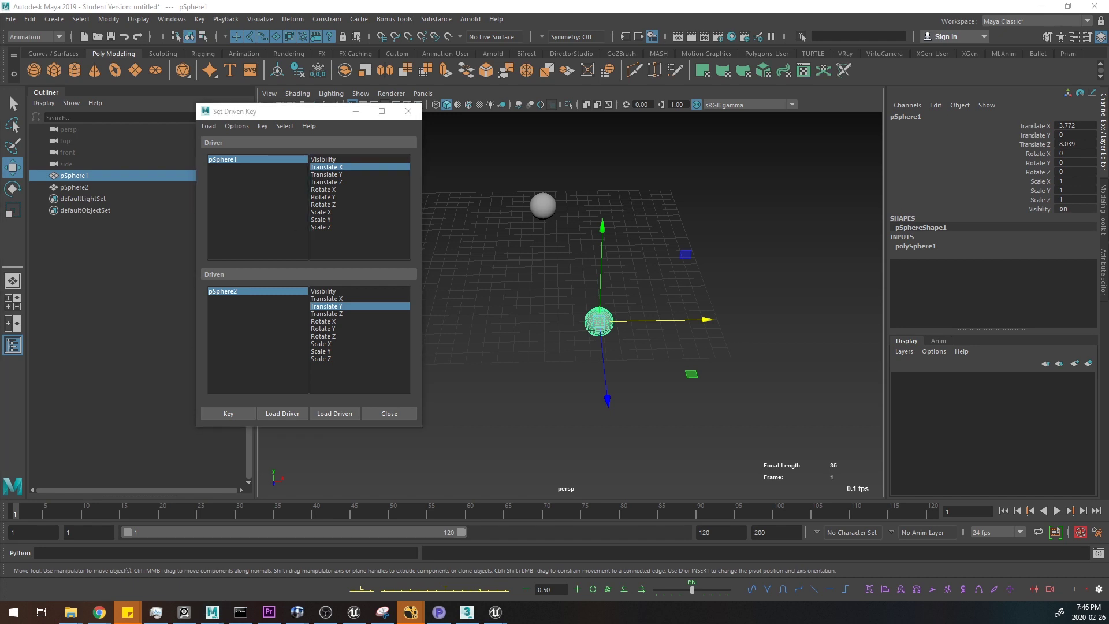
drag(0, 303, 667, 130)
double_click(667, 129)
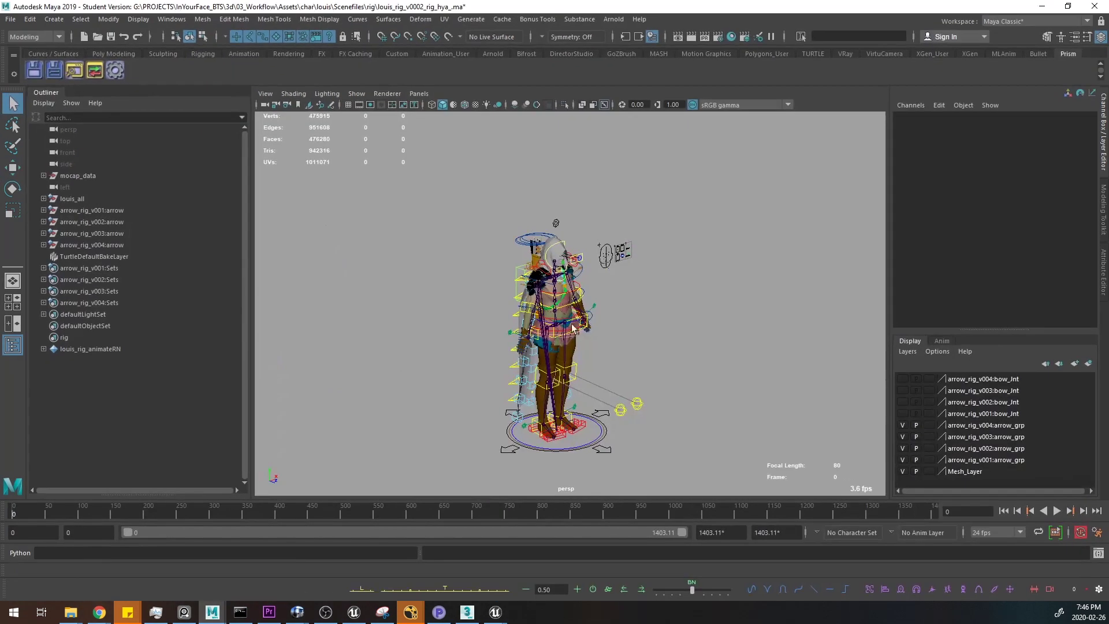
- Expand louis_all through Louis_face_all, facial_mocap_raw and grp_scale to reveal the contents of grp_transform
alt+middle_drag(824, 402, 782, 361)
scroll(782, 362, up, 5)
alt+drag(782, 361, 346, 301)
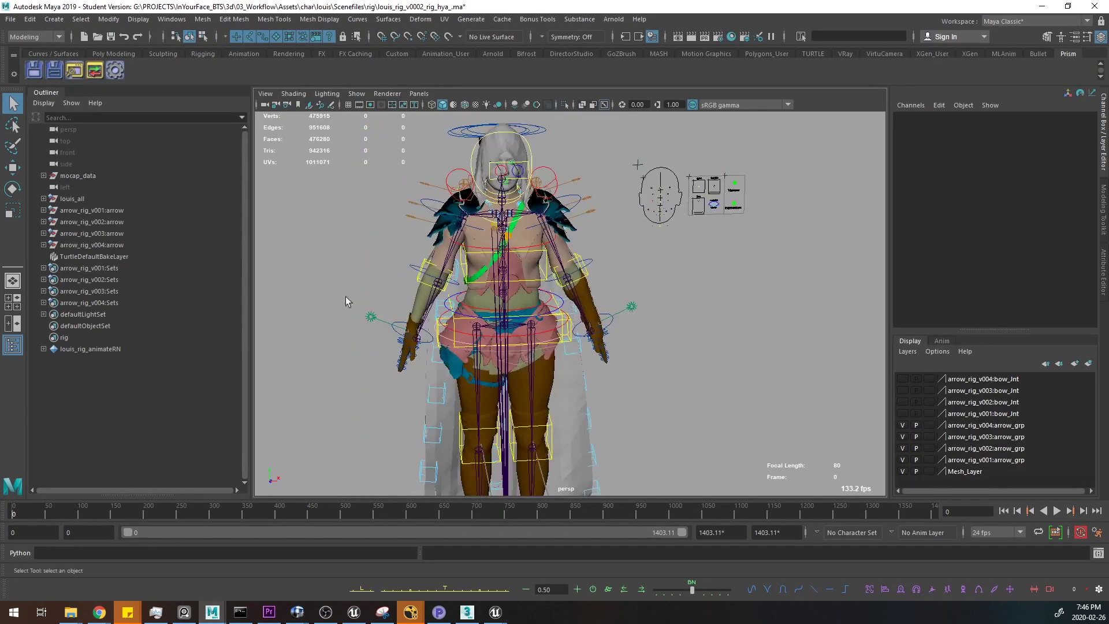
click(43, 198)
click(50, 221)
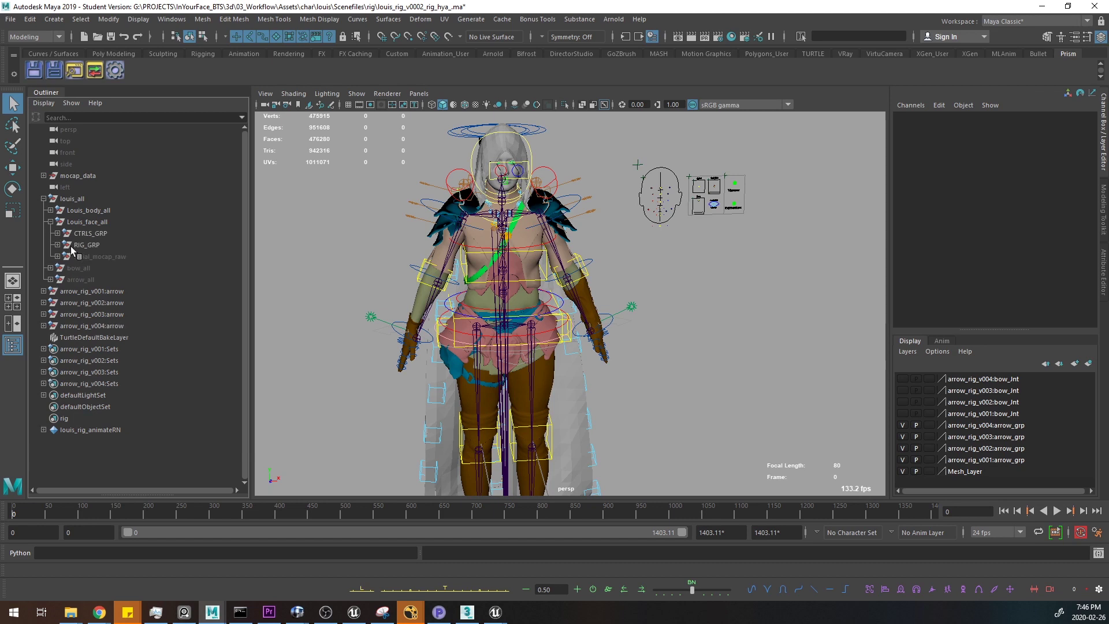
click(57, 256)
click(64, 268)
click(71, 279)
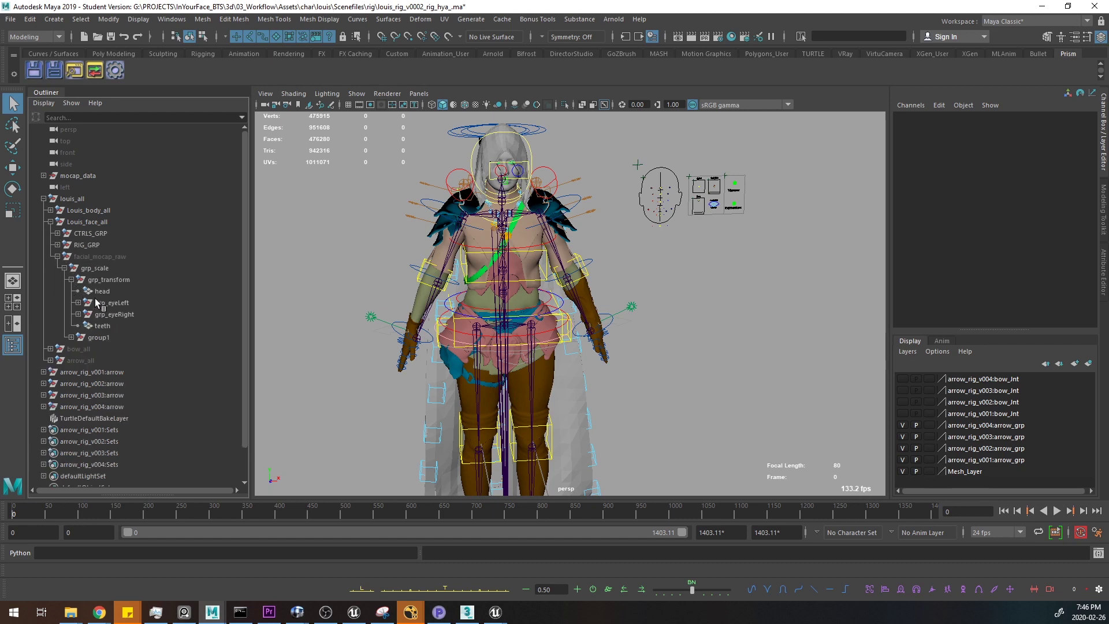
- Select the head mesh under grp_transform and bring up its blend shape channels with the face framed
click(139, 291)
click(916, 249)
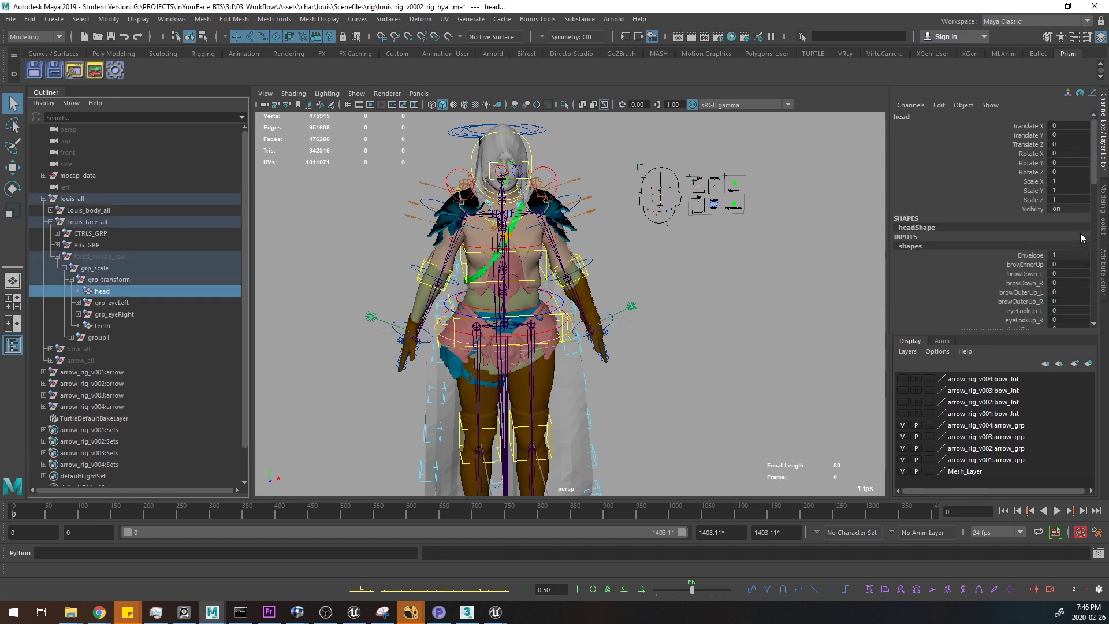
scroll(1101, 161, down, 4)
key(f)
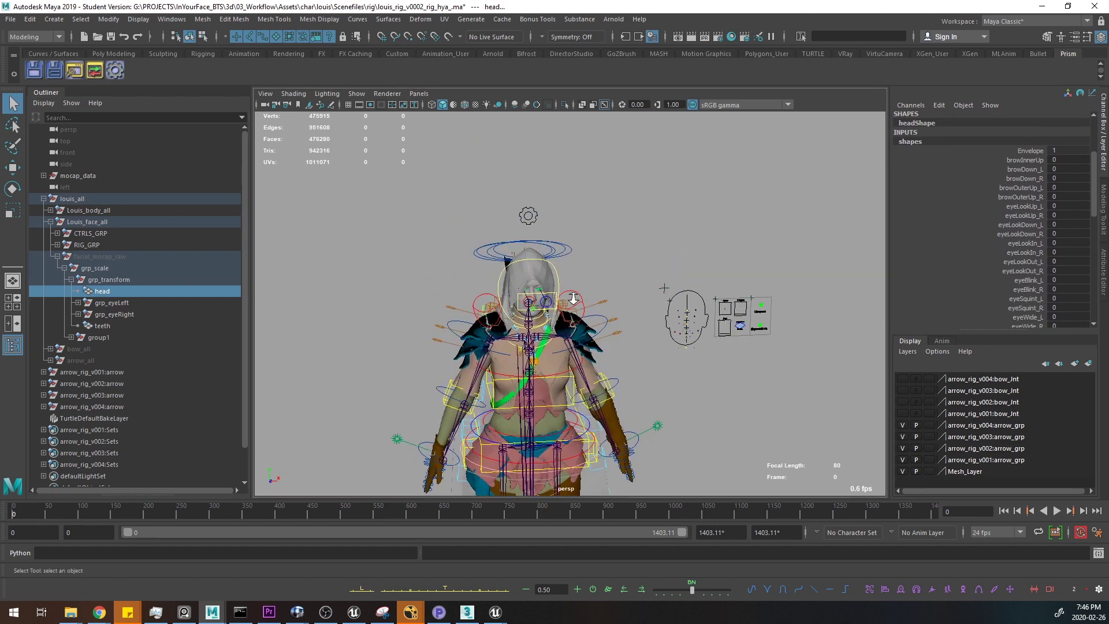
mouse_move(702, 323)
alt+mouse_down()
mouse_move(698, 297)
mouse_move(705, 304)
alt+mouse_up()
- Try adjusting the head mesh's eyeLookIn_R blend shape, and undo the change
click(999, 253)
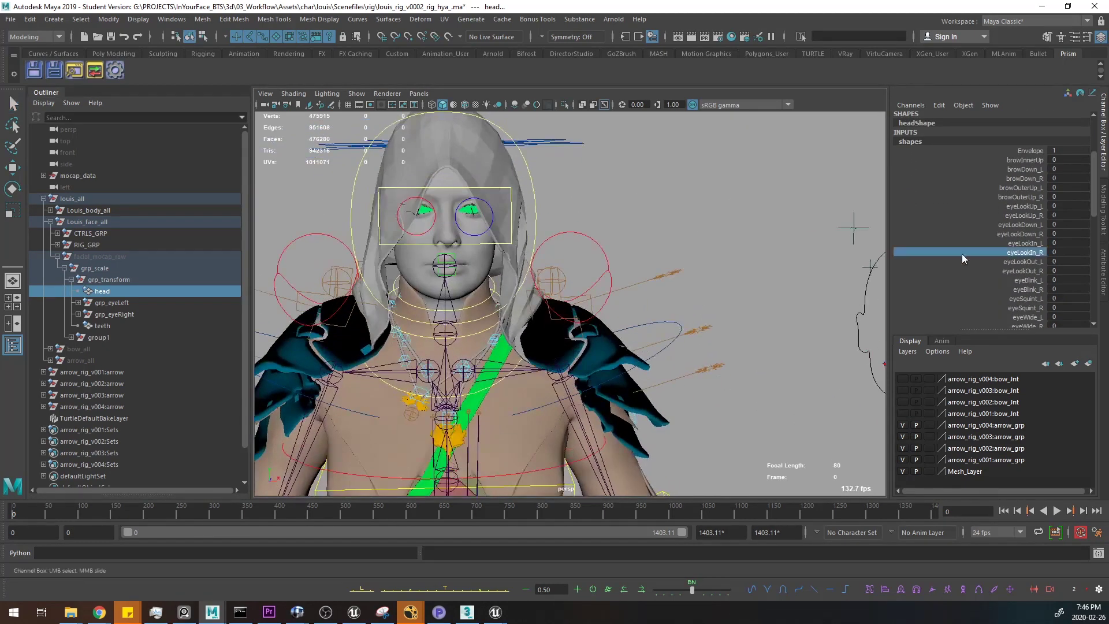
middle_drag(763, 258, 766, 258)
key(ctrl+z)
- Set the head mesh's jawOpen blend shape to 1 and compare the face with the facial control board
scroll(1094, 170, down, 5)
click(1031, 206)
mouse_move(758, 267)
middle_down()
mouse_move(774, 265)
mouse_move(758, 262)
middle_up()
alt+middle_drag(758, 261, 784, 263)
alt+middle_drag(853, 282, 626, 268)
alt+drag(683, 295, 651, 314)
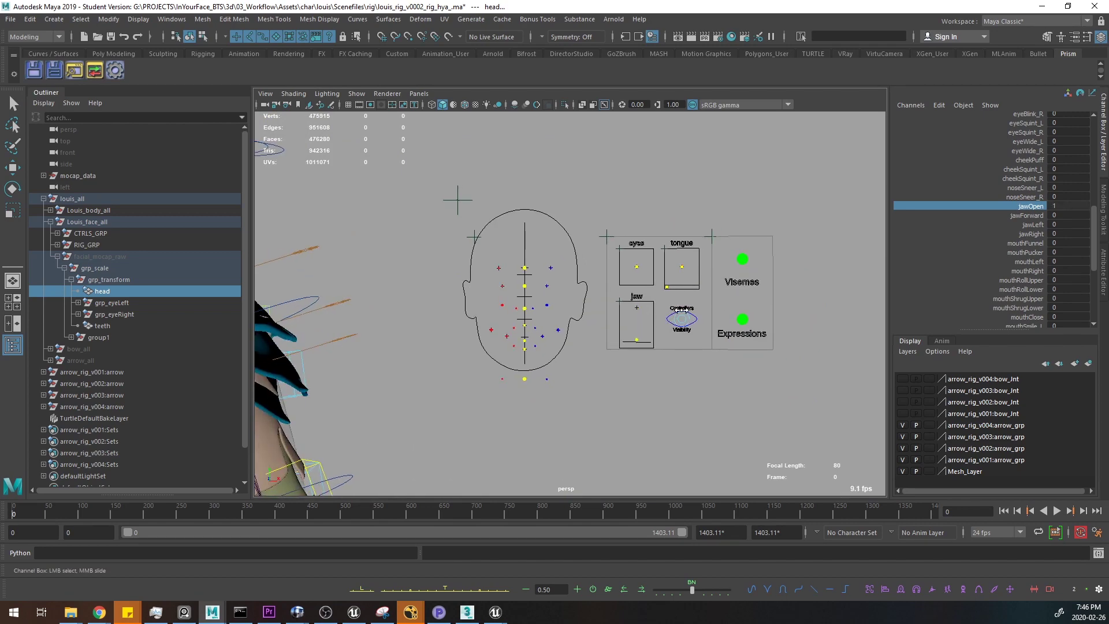
alt+right_drag(683, 310, 584, 312)
alt+middle_drag(584, 312, 723, 327)
alt+drag(723, 327, 739, 308)
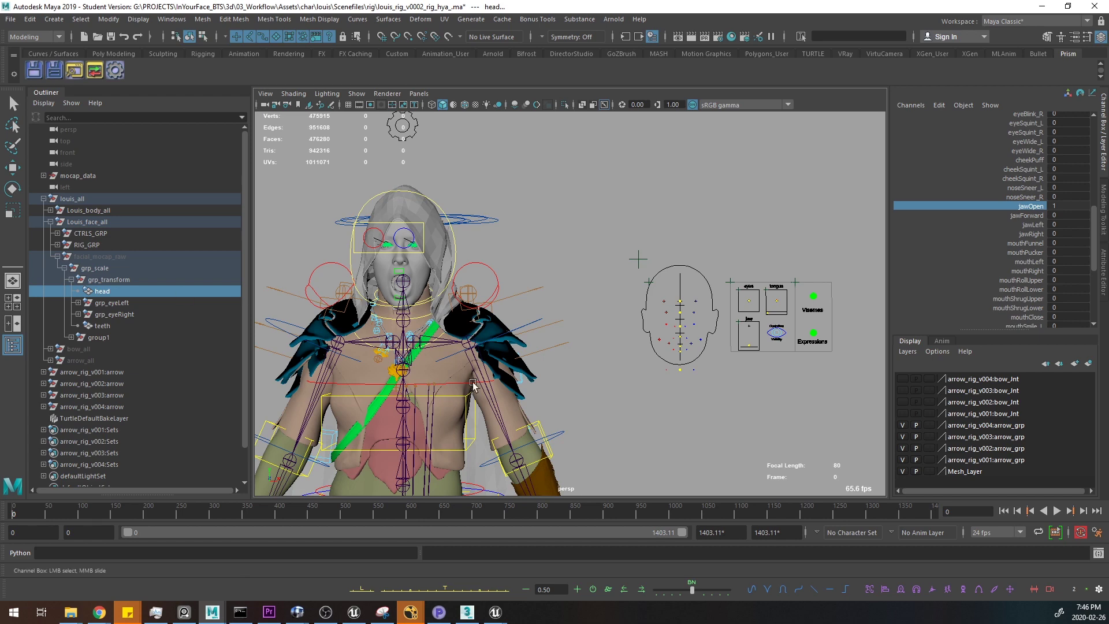
scroll(626, 388, down, 5)
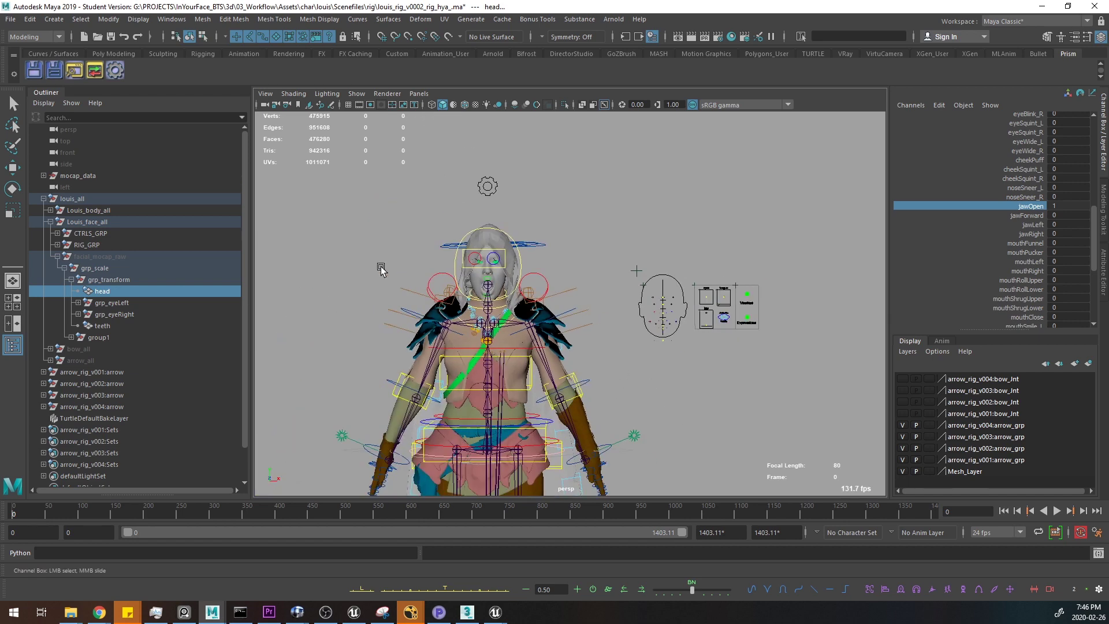
- Switch to Chrome, open the MocapX website from the mocapx search results, and look through its home page
key(alt+Tab)
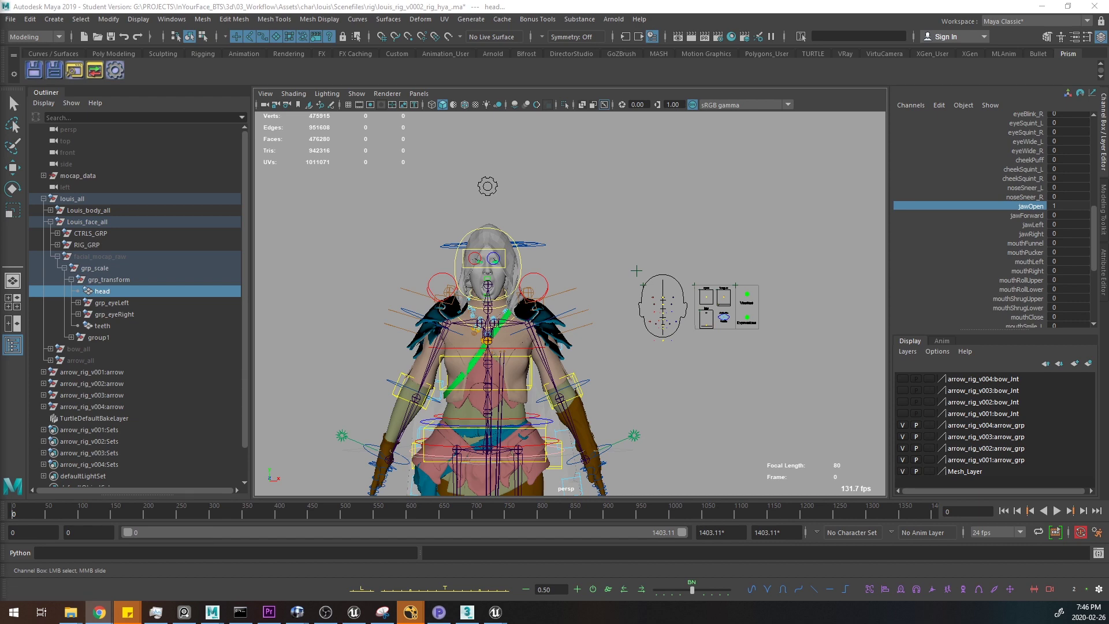
click(99, 612)
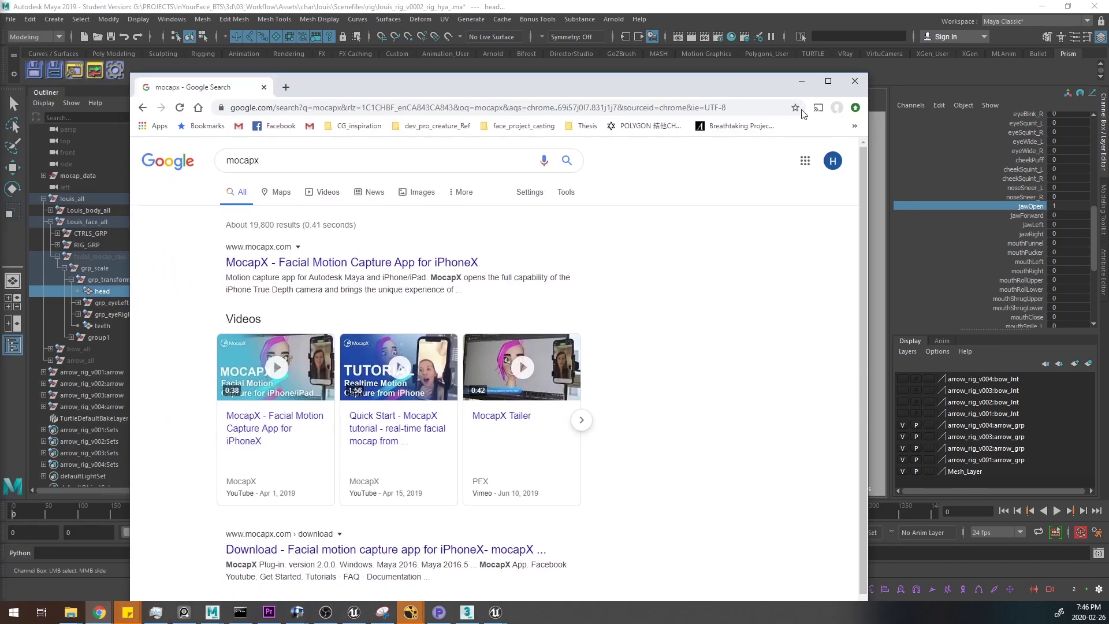
double_click(749, 85)
click(236, 185)
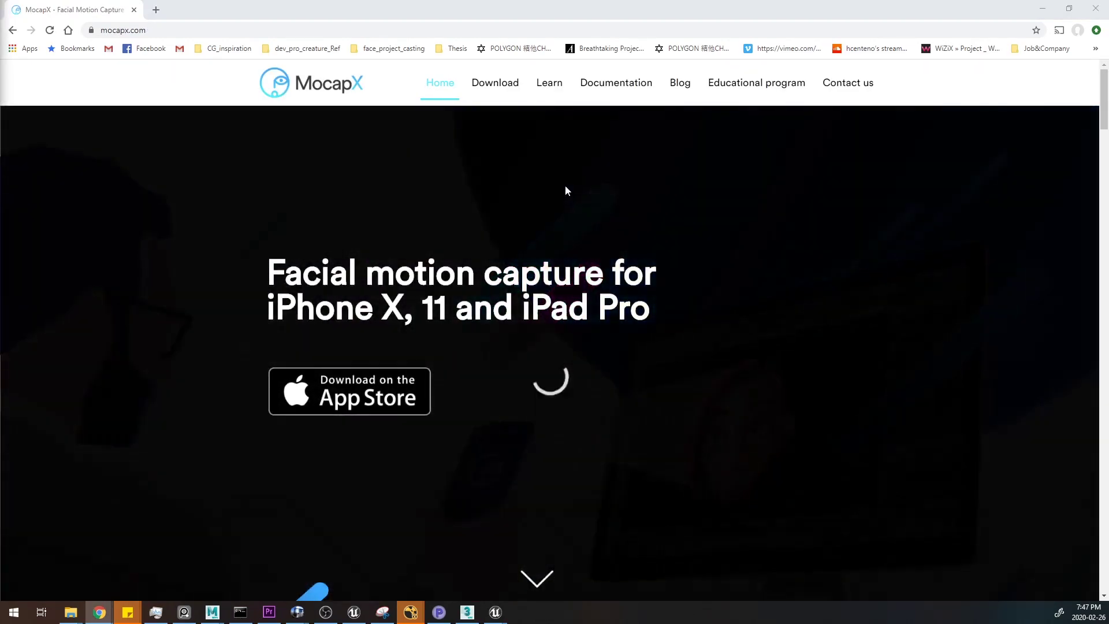
scroll(574, 138, down, 1)
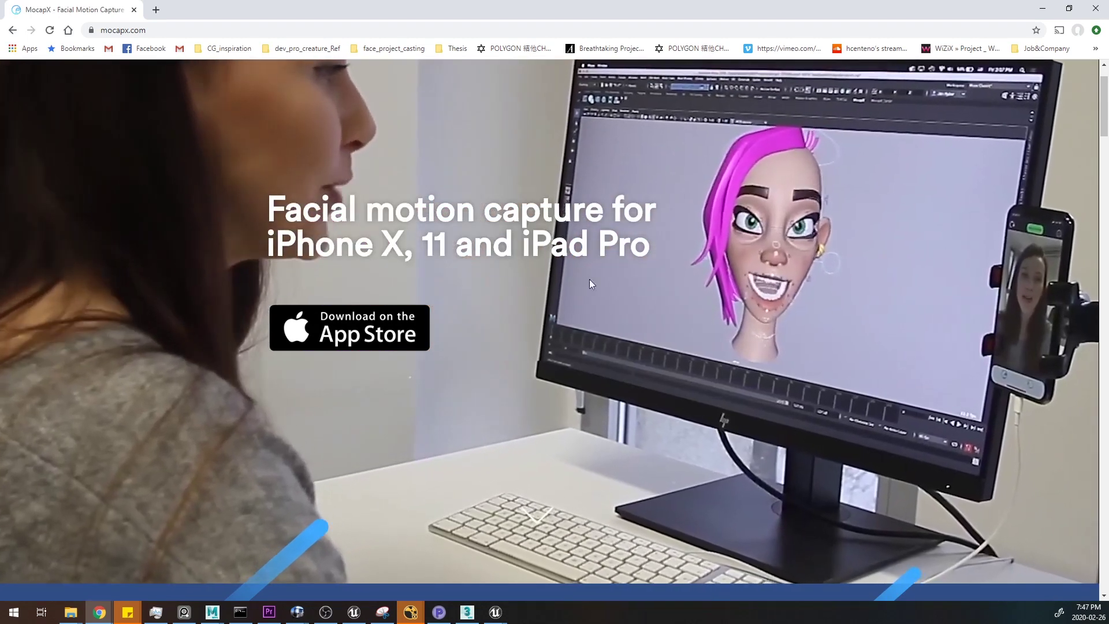
scroll(553, 335, down, 5)
scroll(522, 435, up, 7)
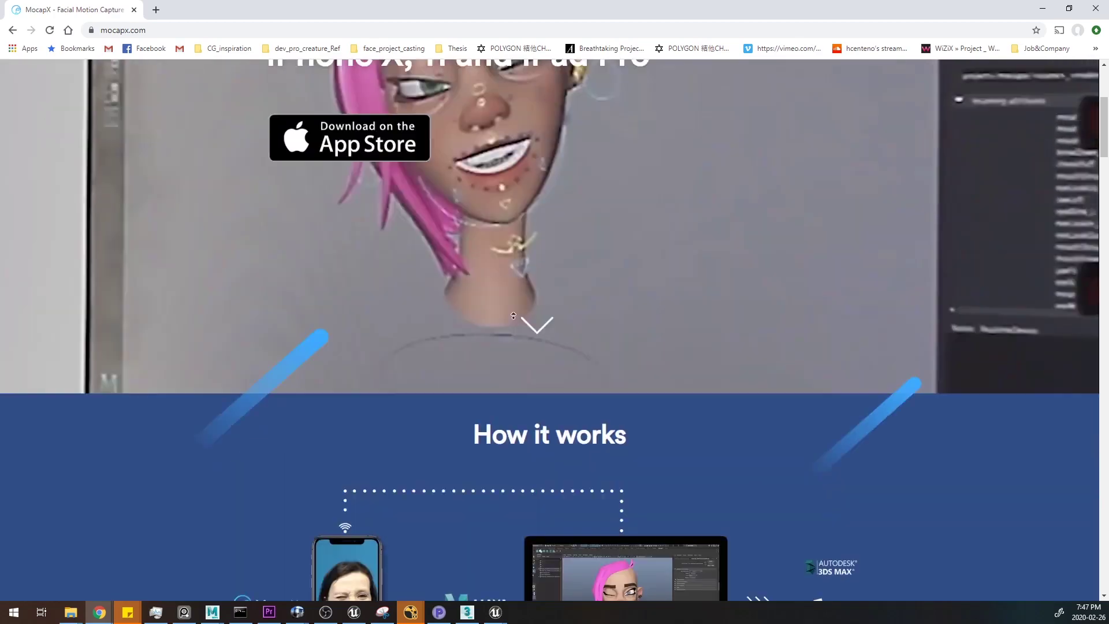
scroll(640, 296, down, 3)
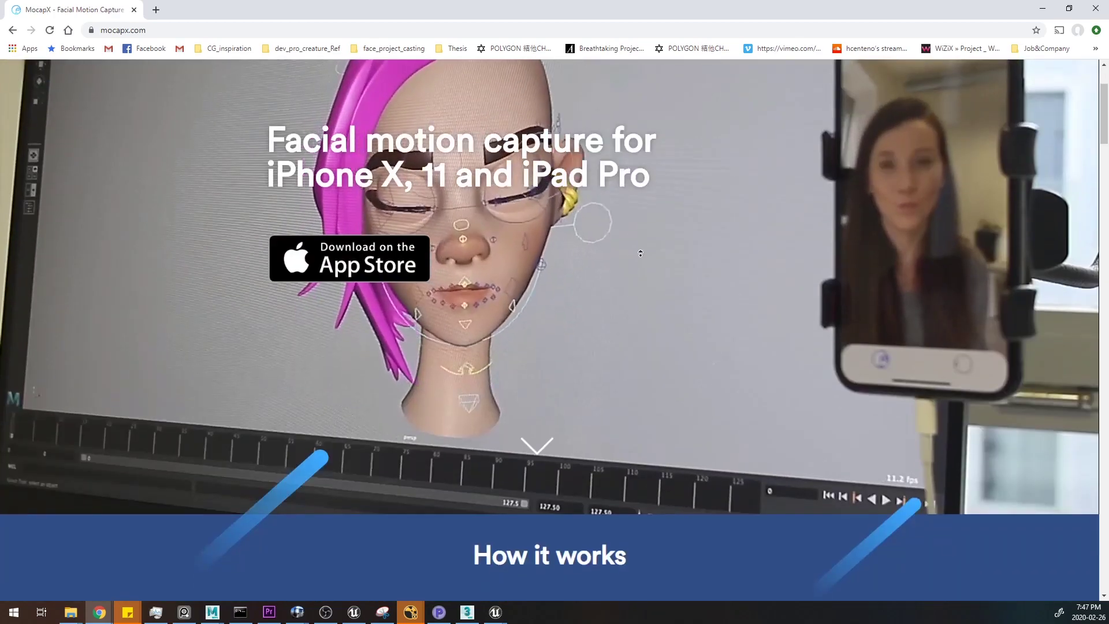
scroll(650, 251, up, 3)
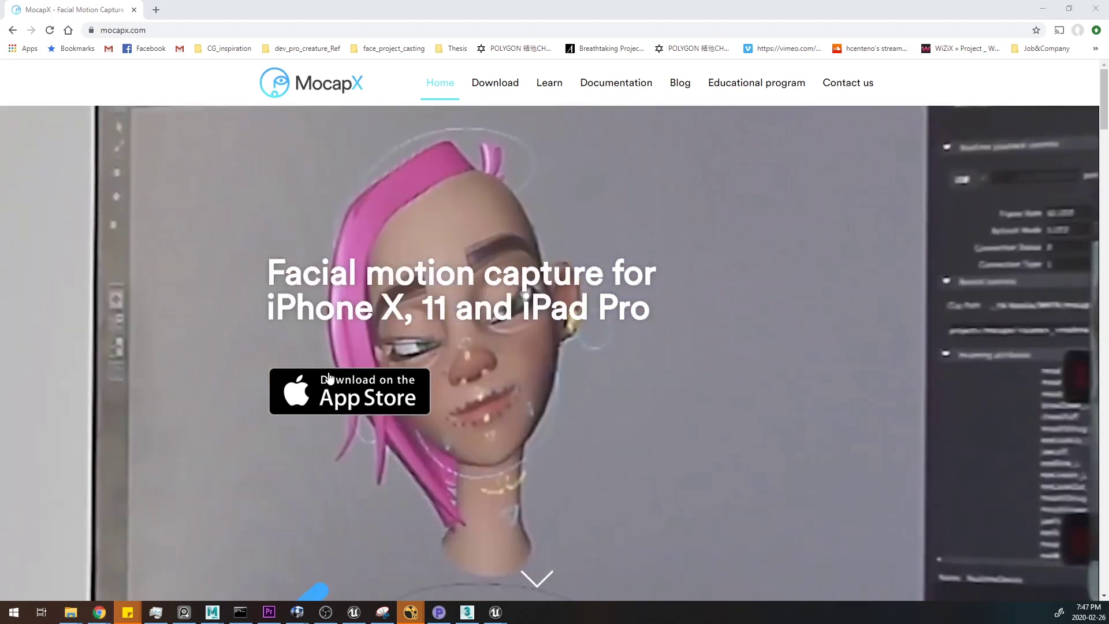
- Switch back to Maya and inspect the full louis rig from the front and the side
key(alt+Tab)
alt+middle_drag(645, 376, 639, 282)
alt+right_drag(638, 281, 609, 254)
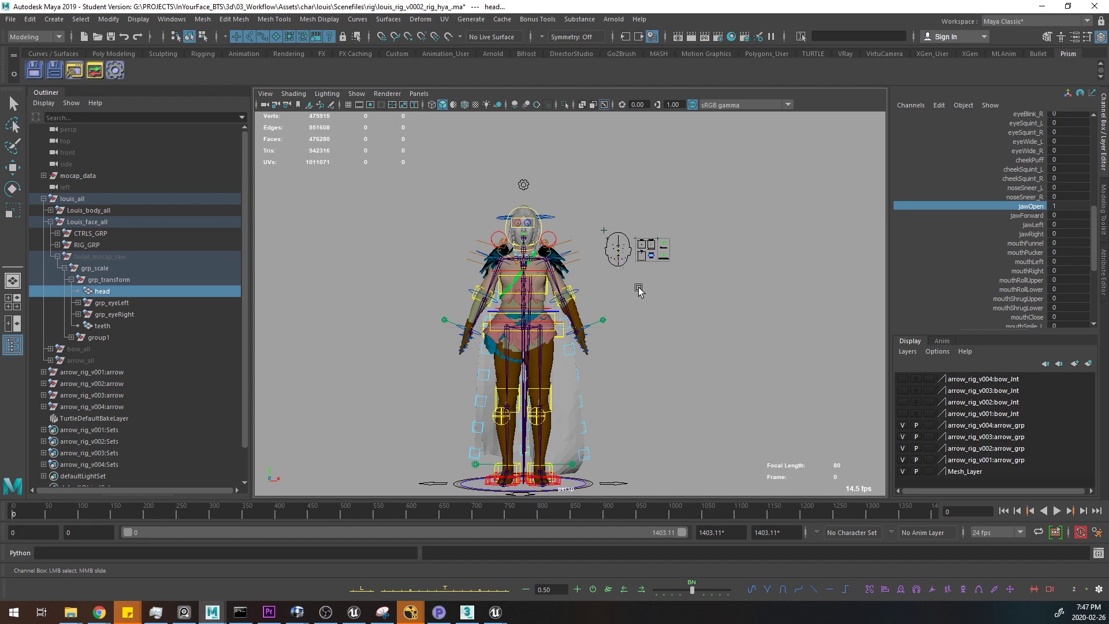
alt+middle_drag(628, 370, 631, 339)
alt+drag(632, 339, 493, 342)
alt+right_drag(493, 341, 631, 426)
alt+drag(632, 306, 628, 283)
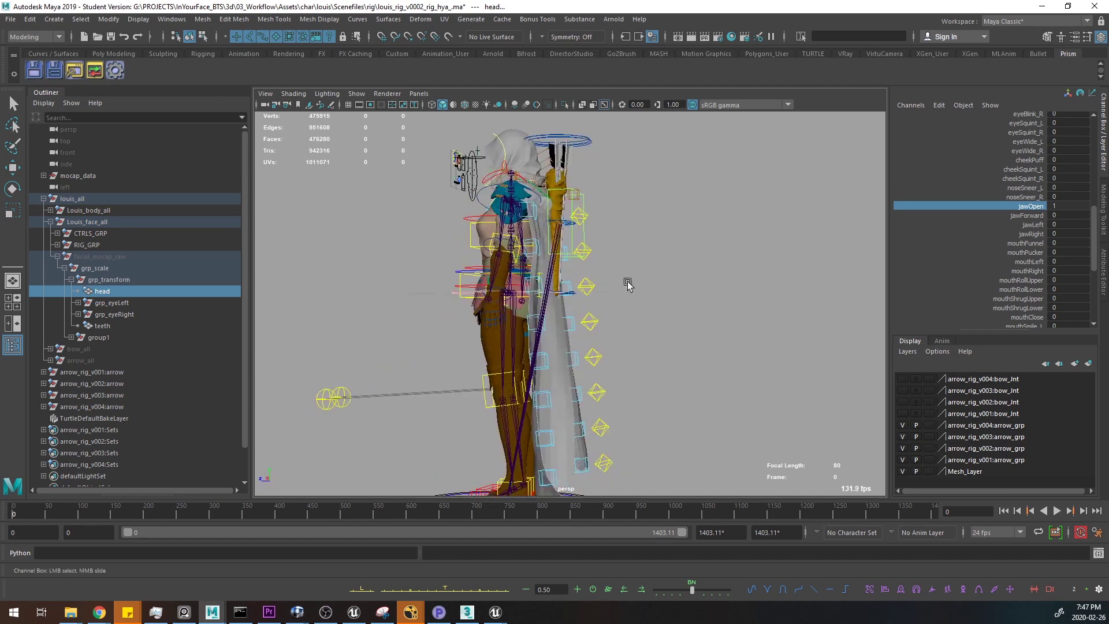
- Try rotating the cape control c_cape_fk_ctrl_0 to swing the cape away from the body, and undo the rotation
click(585, 217)
key(e)
alt+drag(676, 315, 700, 324)
middle_drag(701, 324, 728, 297)
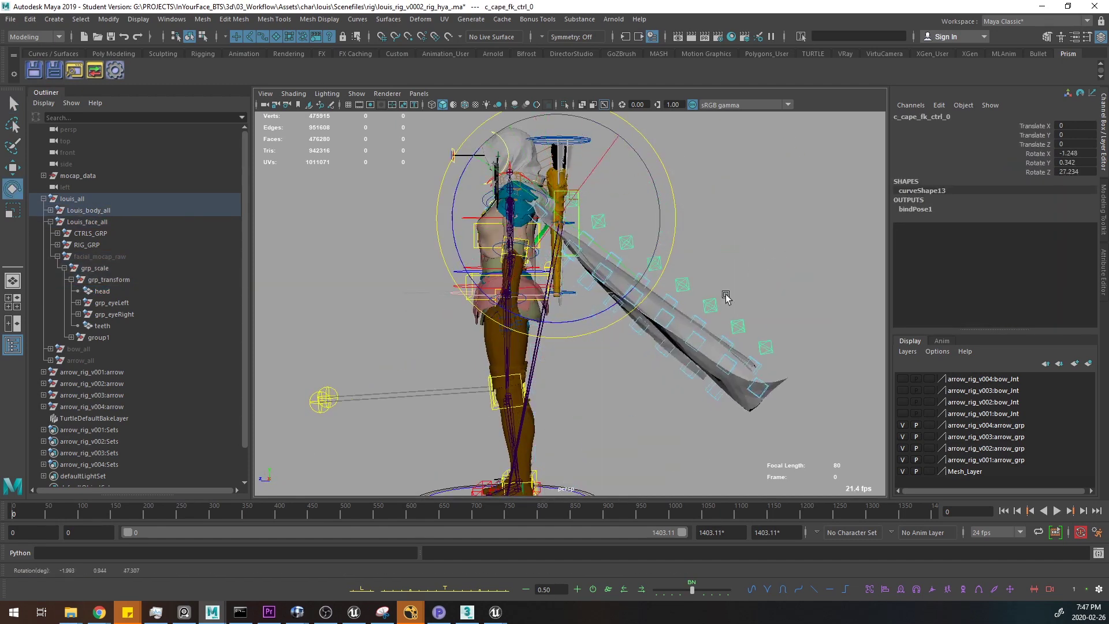
key(ctrl+z)
- Try raising the left foot with l_ankle_ik_ctrl, and undo the movement
alt+middle_drag(629, 423, 637, 333)
alt+drag(637, 330, 766, 341)
key(q)
click(599, 397)
key(w)
alt+drag(603, 400, 625, 395)
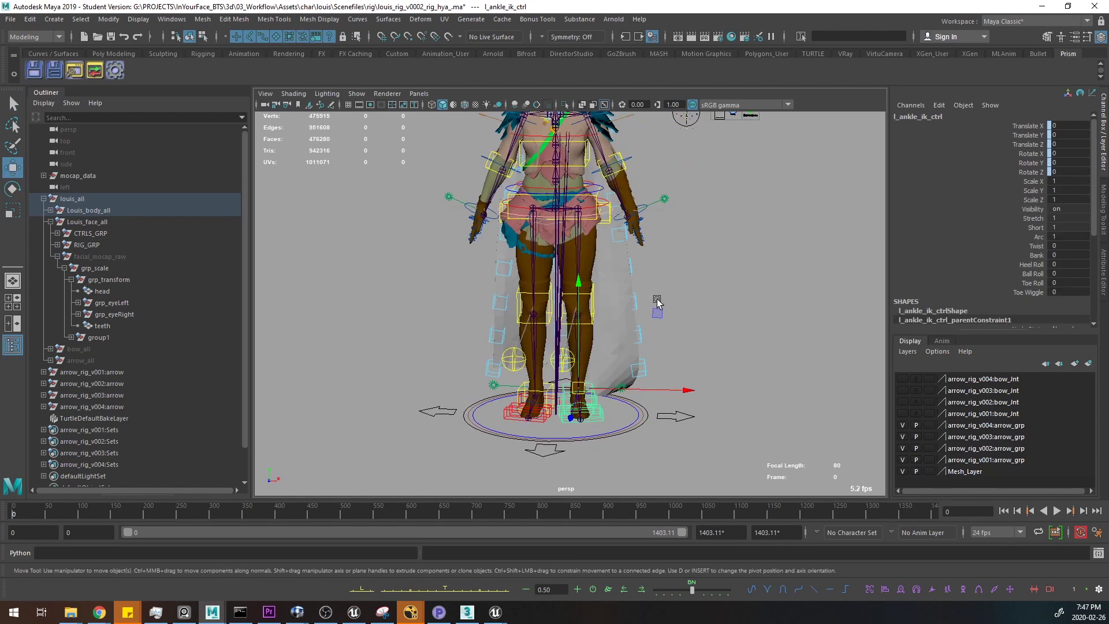
middle_drag(656, 316, 674, 198)
drag(675, 199, 658, 203)
key(ctrl+z)
- Try moving r_ankle_ik_ctrl to about -3.64 in X and 37.27 in Y, and undo the movement
alt+middle_drag(734, 183, 730, 257)
alt+drag(731, 258, 721, 242)
key(q)
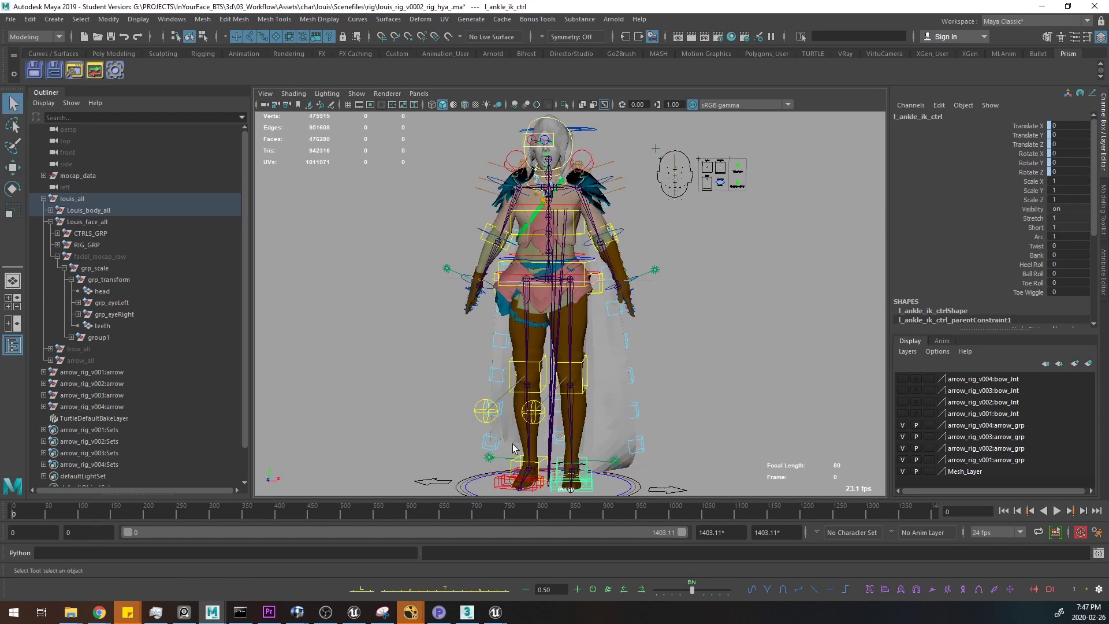
click(516, 457)
key(w)
middle_drag(734, 332, 761, 284)
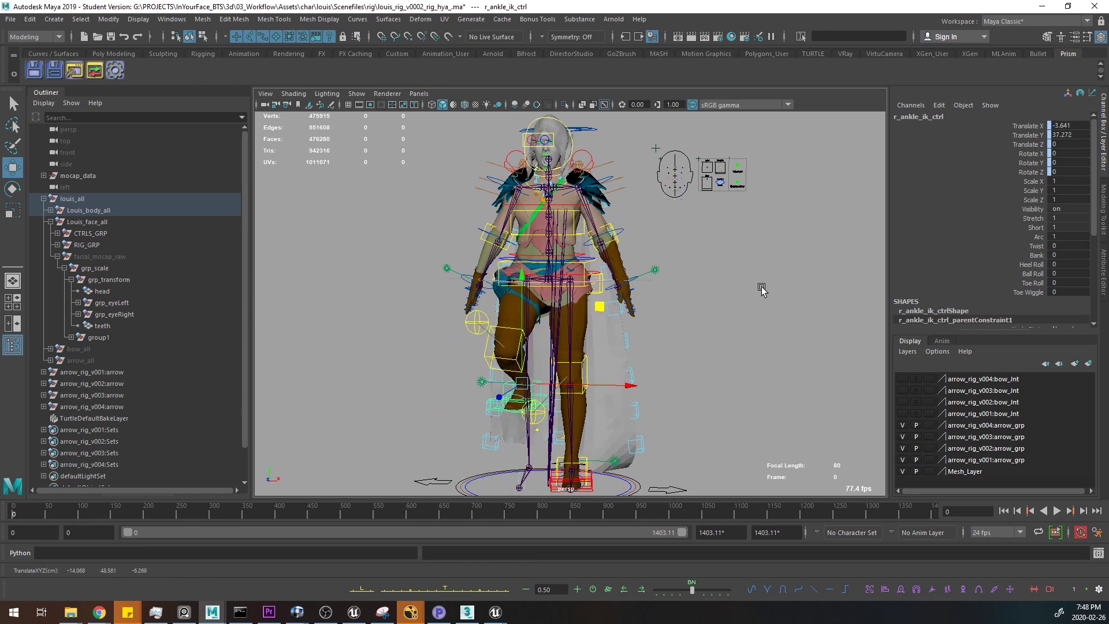
alt+drag(760, 285, 723, 312)
key(ctrl+z)
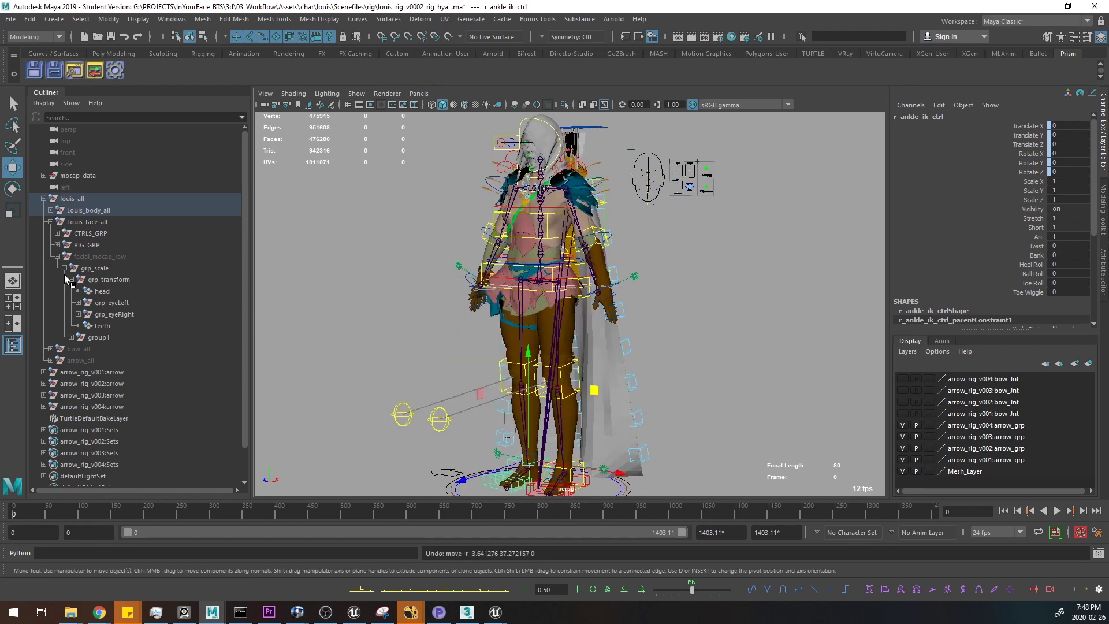
- Expand RIG_GRP, CTRLS_GRP and Louis_body_all to examine the rig's control and constraint hierarchy
click(57, 245)
click(57, 245)
click(57, 234)
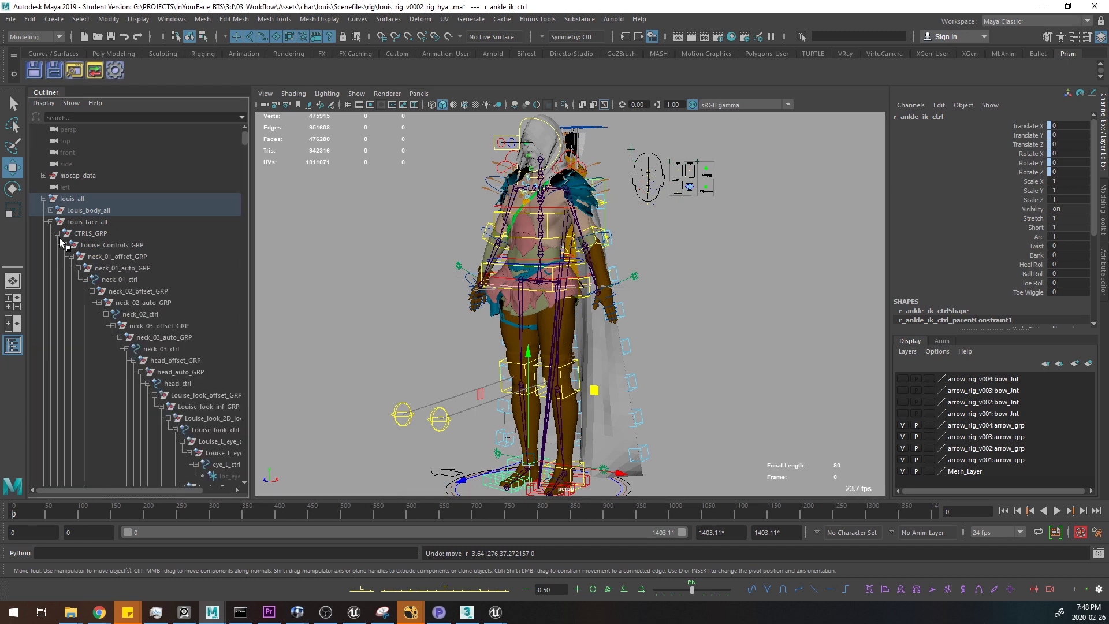
drag(245, 141, 265, 106)
click(50, 210)
- Try moving r_ankle_ik_ctrl to about -20.53 in X and 32.86 in Y, and undo the movement
alt+middle_drag(642, 327, 633, 280)
alt+drag(634, 280, 653, 327)
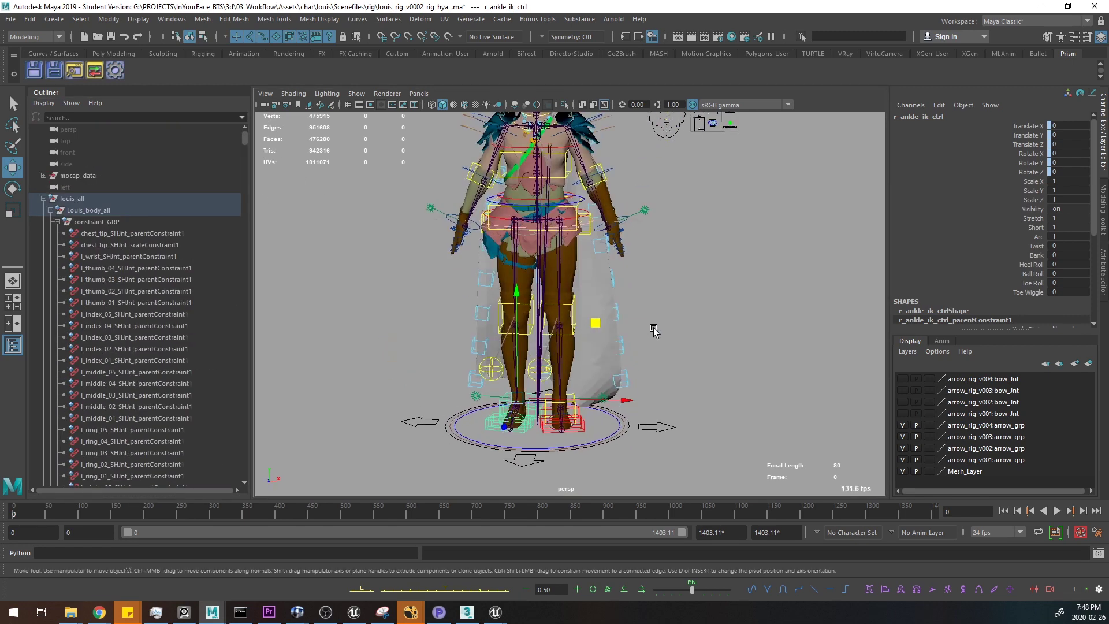
alt+middle_drag(641, 335, 689, 267)
alt+middle_drag(684, 328, 698, 328)
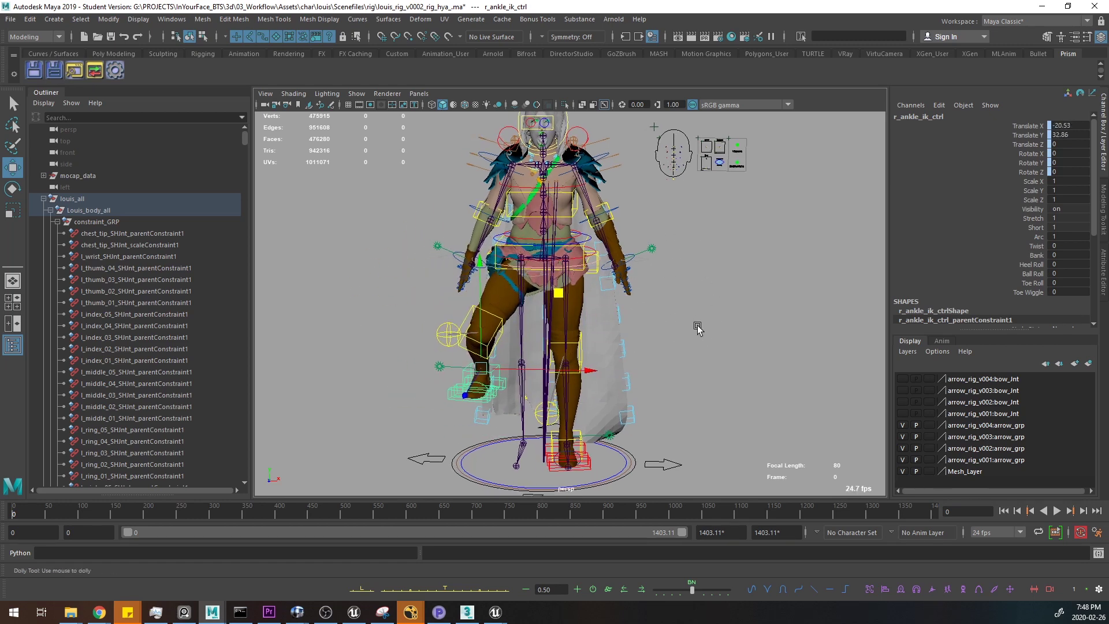
key(ctrl+z)
key(ctrl+z)
- Inspect the louis rig's body and leg controls from several angles and distances
alt+middle_drag(723, 289, 703, 363)
key(q)
alt+right_drag(701, 307, 575, 351)
click(575, 351)
alt+drag(575, 352, 705, 340)
alt+right_drag(706, 339, 683, 292)
alt+middle_drag(683, 292, 689, 327)
alt+drag(688, 327, 665, 335)
alt+middle_drag(665, 335, 657, 253)
alt+right_drag(657, 253, 639, 384)
alt+drag(639, 383, 618, 392)
- Try moving a control near the character's feet, undo the movement, and clear the selection
click(543, 428)
key(w)
drag(634, 333, 686, 293)
key(ctrl+z)
click(716, 272)
alt+middle_drag(695, 217, 681, 298)
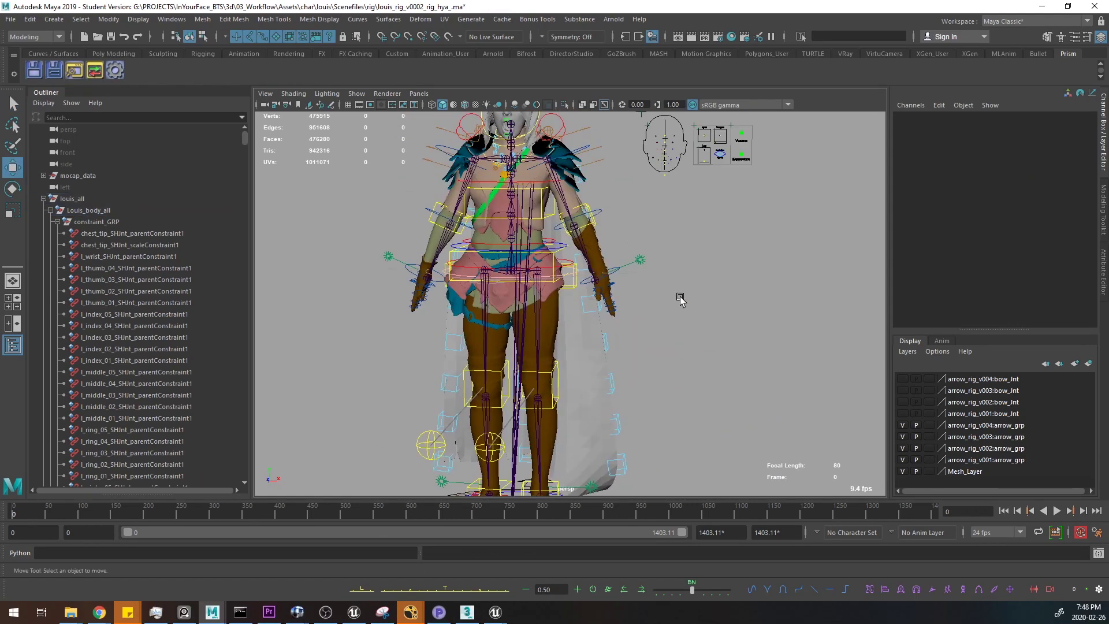
alt+right_drag(680, 298, 632, 308)
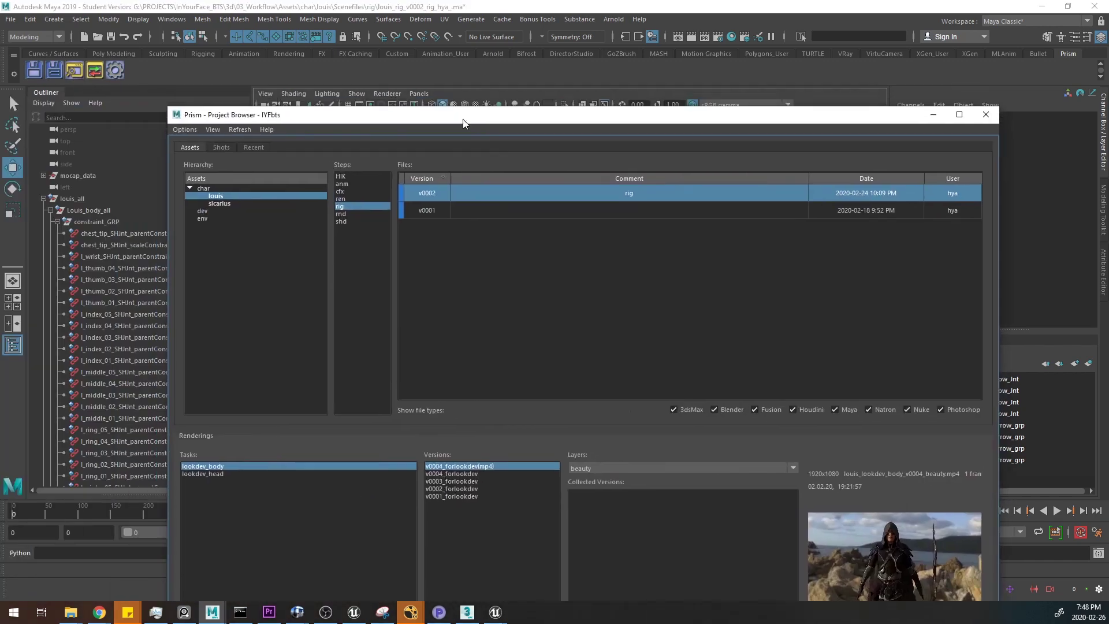
- Open cfx version v0001 of the louis character from the Prism Project Browser and accept the student version notice
mouse_move(463, 119)
mouse_down()
mouse_move(520, 137)
mouse_move(455, 99)
mouse_up()
click(347, 171)
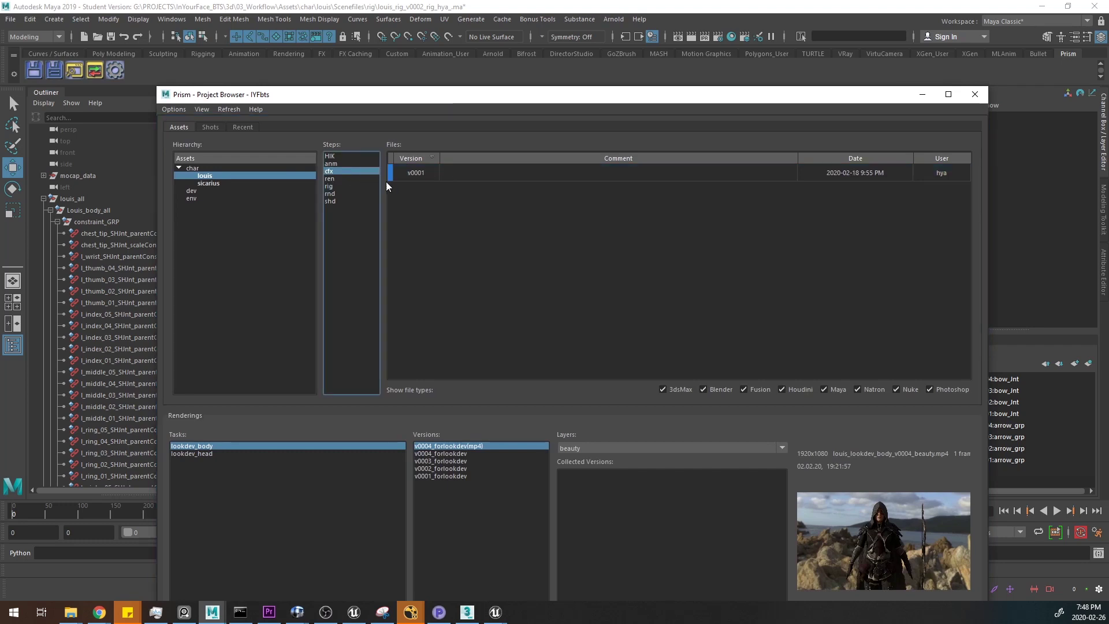
double_click(500, 175)
click(554, 317)
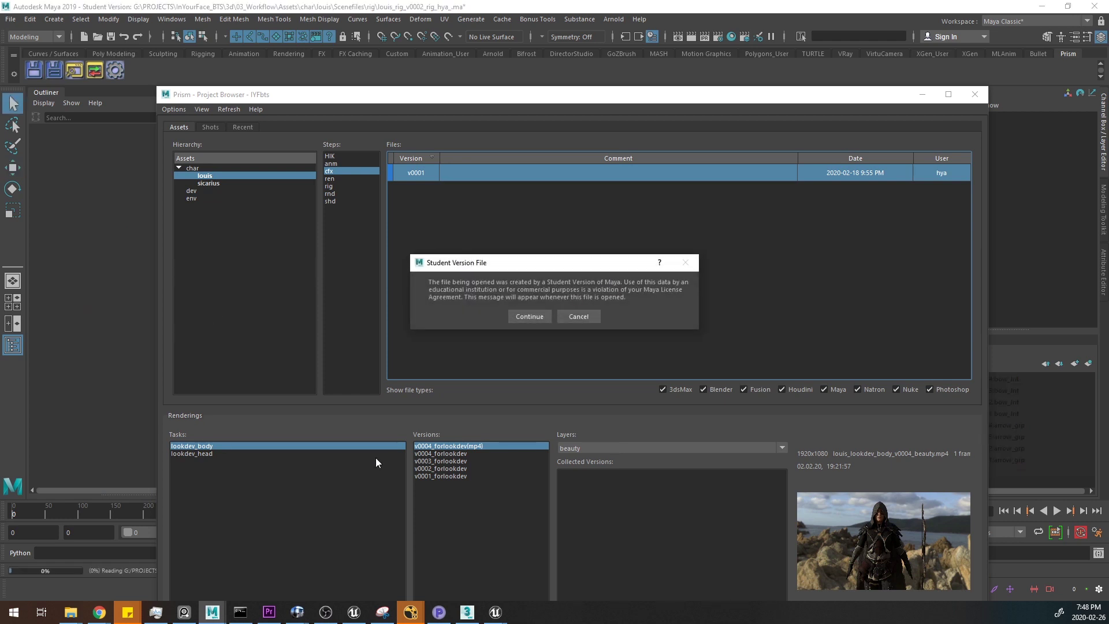
click(529, 317)
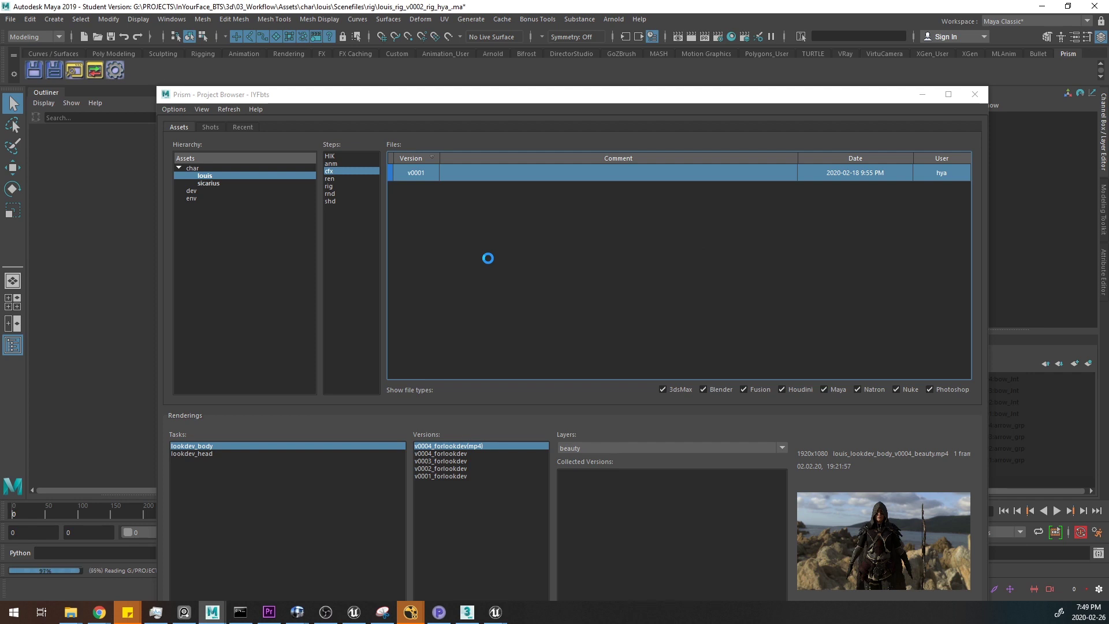
- Switch to Chrome, maximize the window showing numerion-software.com, and accept the site's cookie notice
key(alt+Tab)
drag(241, 9, 0, 74)
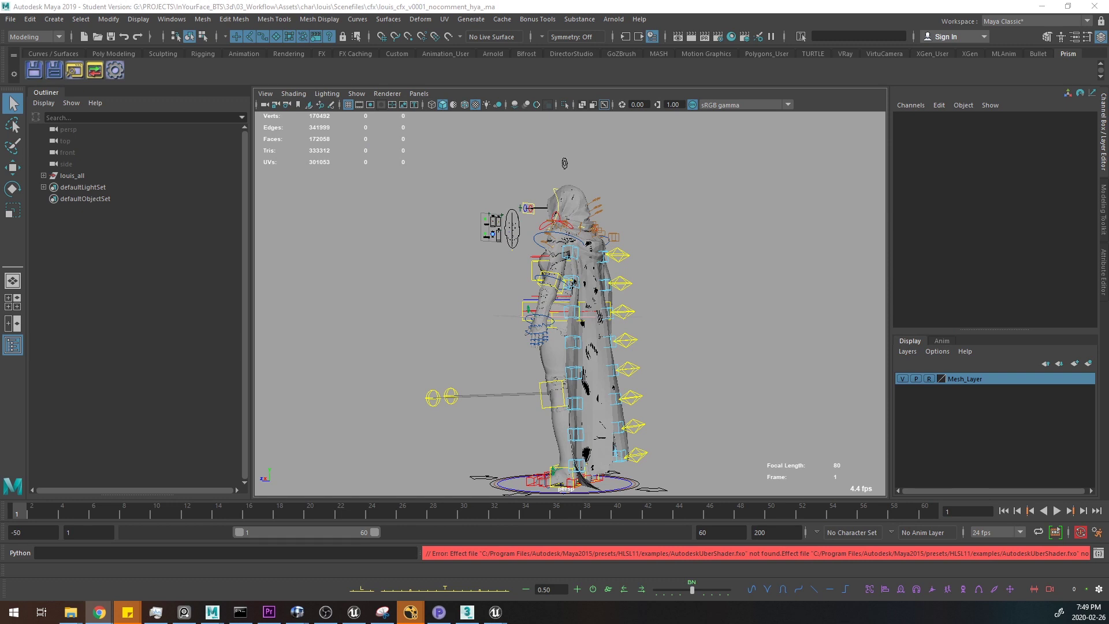
drag(0, 79, 780, 84)
double_click(792, 75)
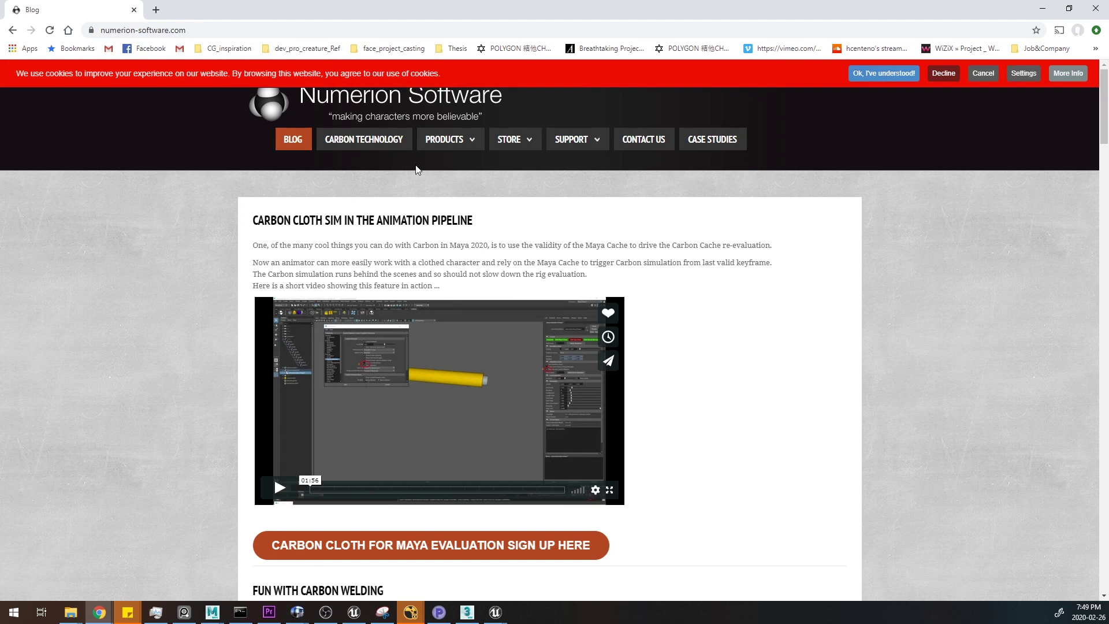
click(884, 73)
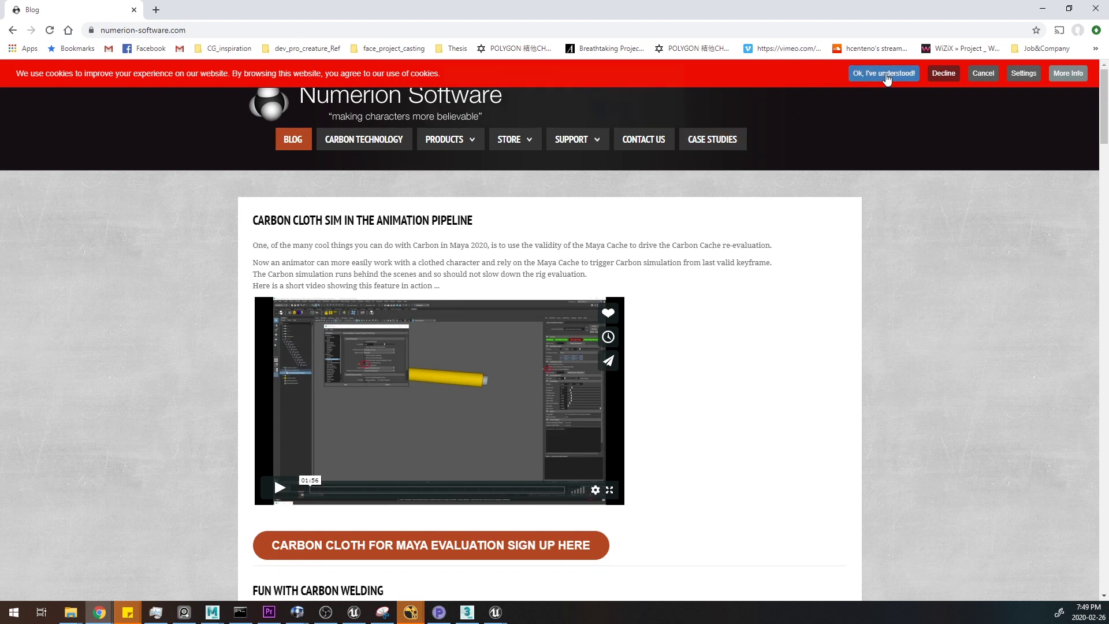
click(607, 117)
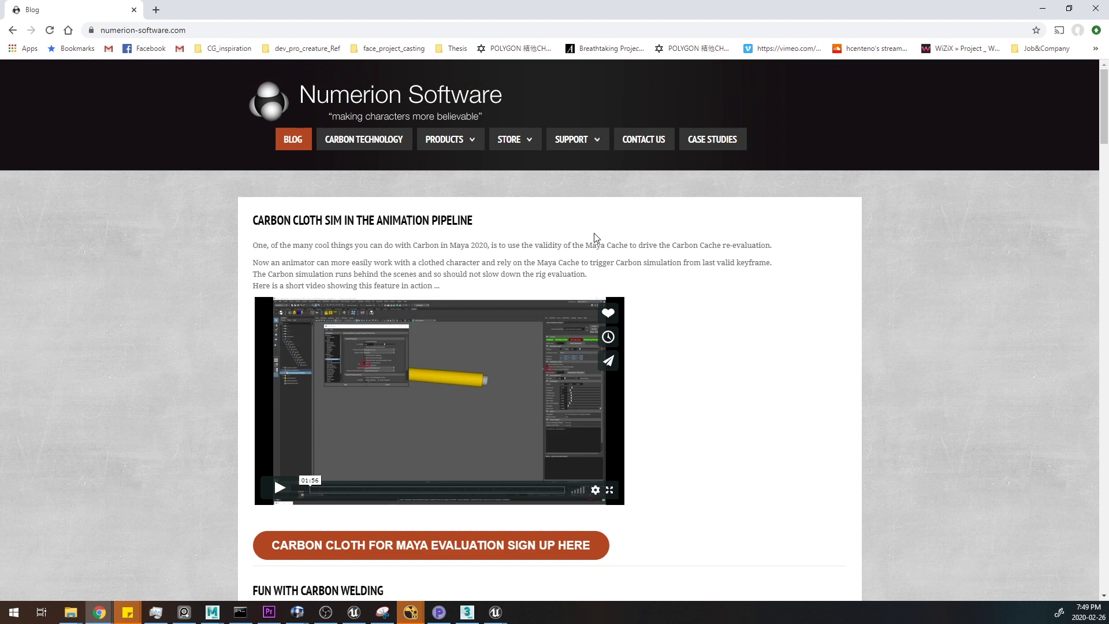
- Look through the Carbon cloth simulation posts on the Numerion Software blog
scroll(594, 237, down, 10)
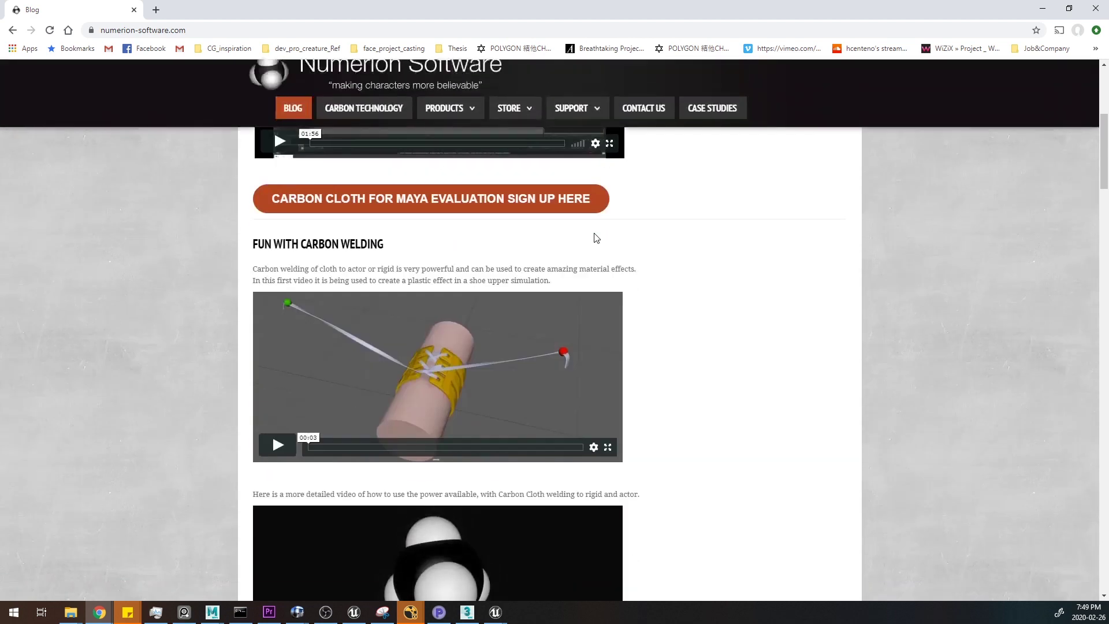
scroll(595, 237, down, 4)
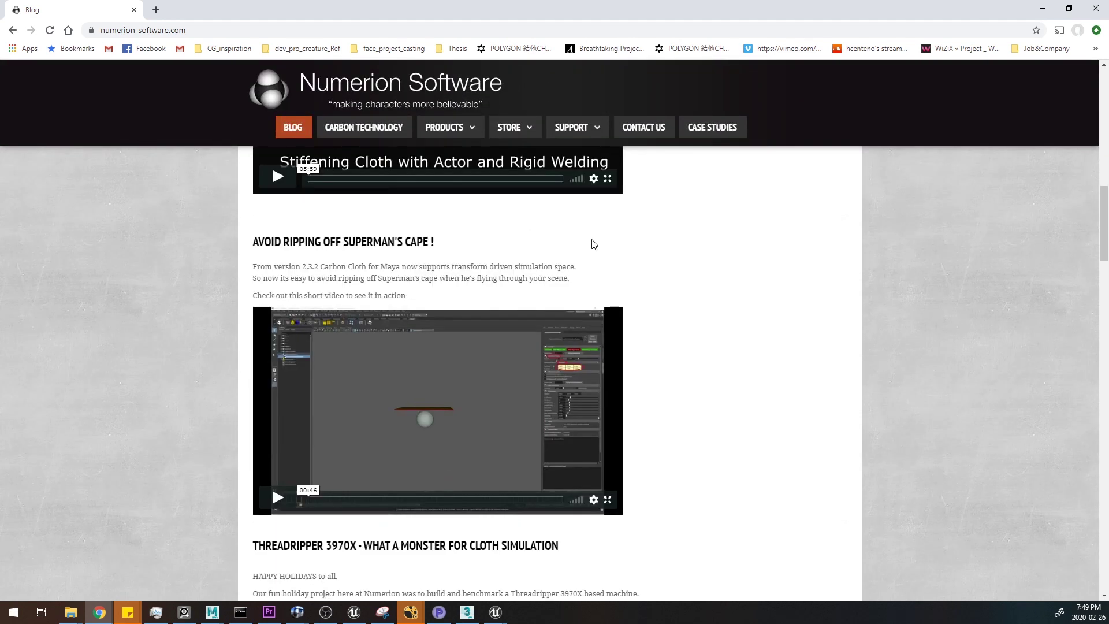
scroll(594, 244, up, 12)
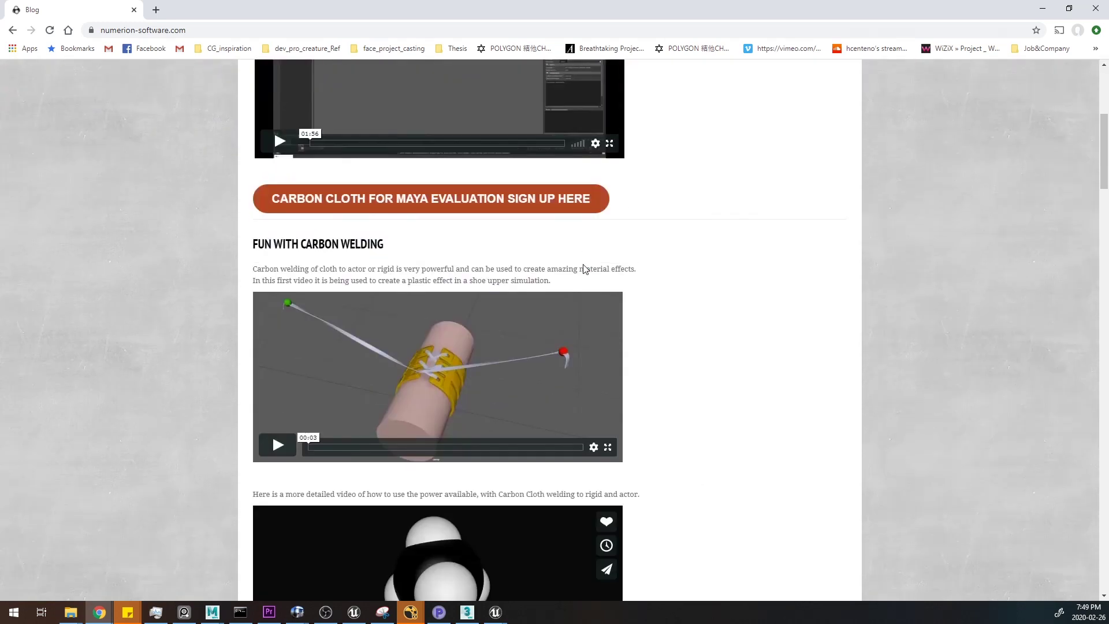
- Play the Maya Cache and Carbon welding demo videos while going down the Numerion Software blog
click(385, 366)
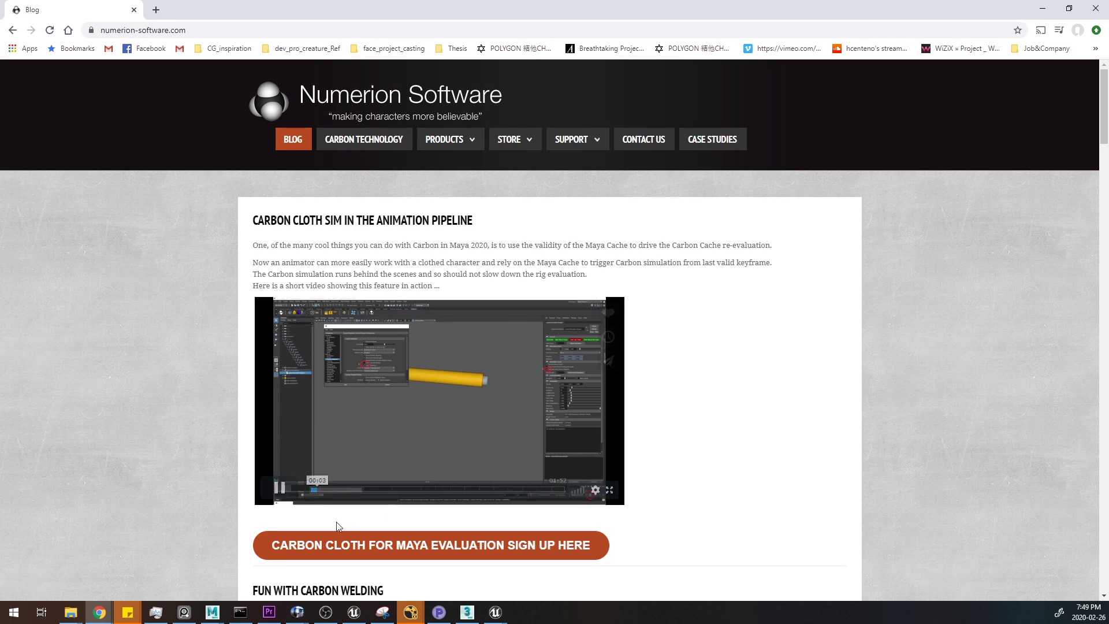
scroll(346, 347, down, 7)
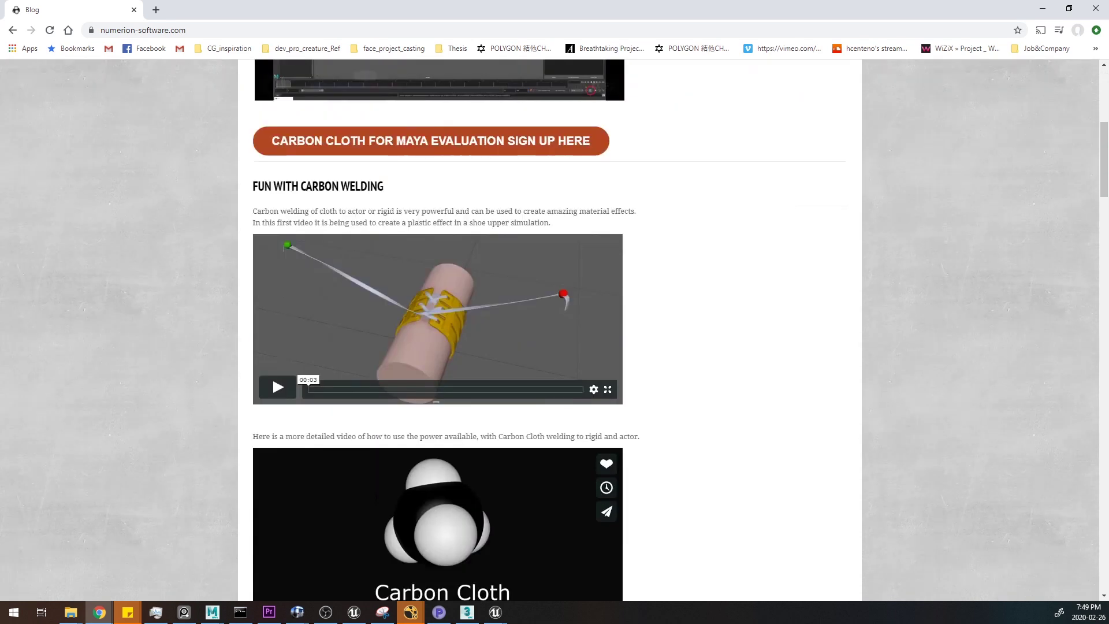
click(347, 312)
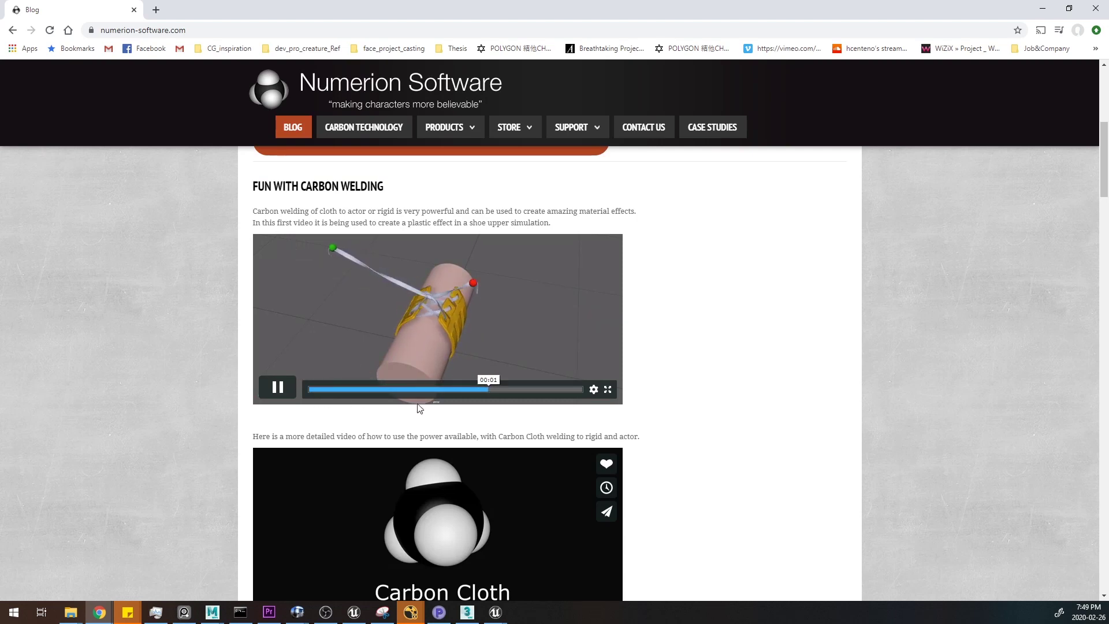
scroll(420, 411, down, 4)
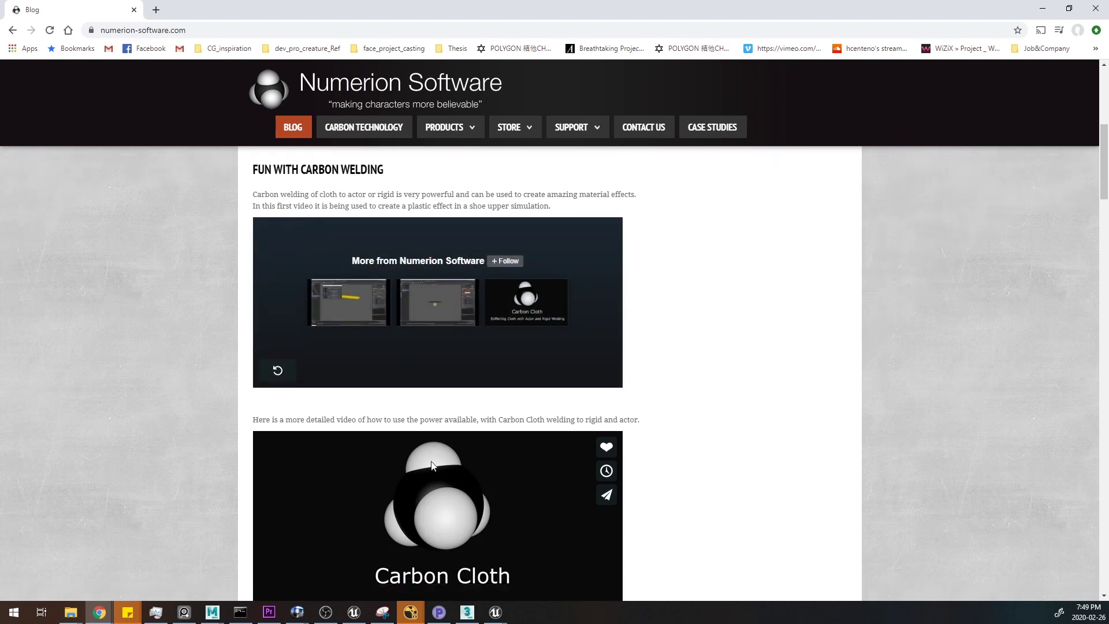
click(283, 410)
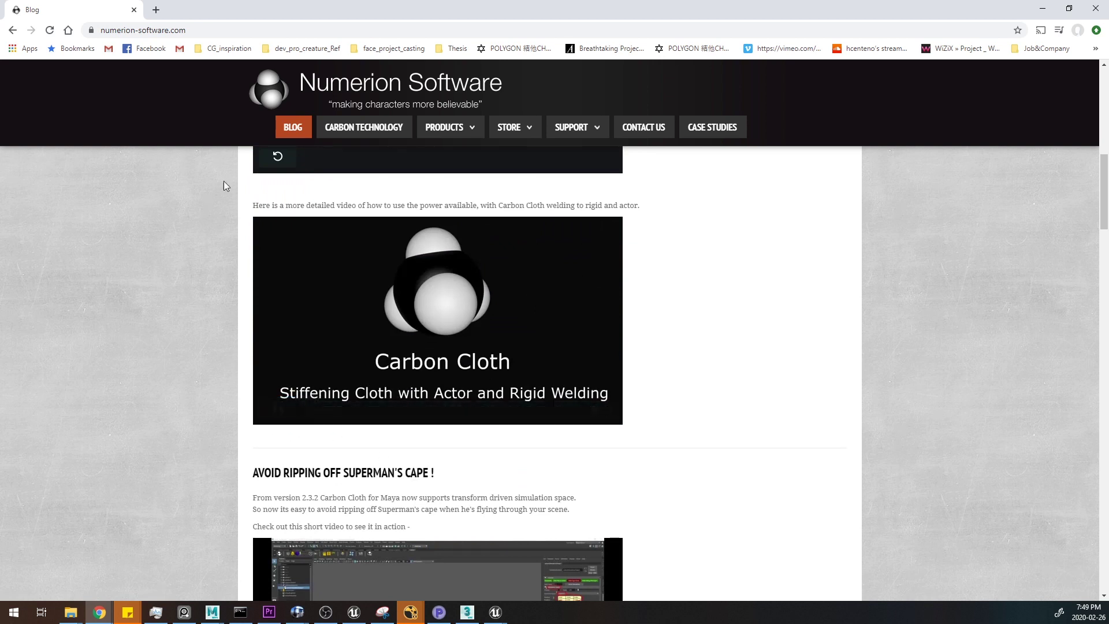
- Switch back to Maya and examine the louis character's body and cape controls from the front, side and back
click(1044, 7)
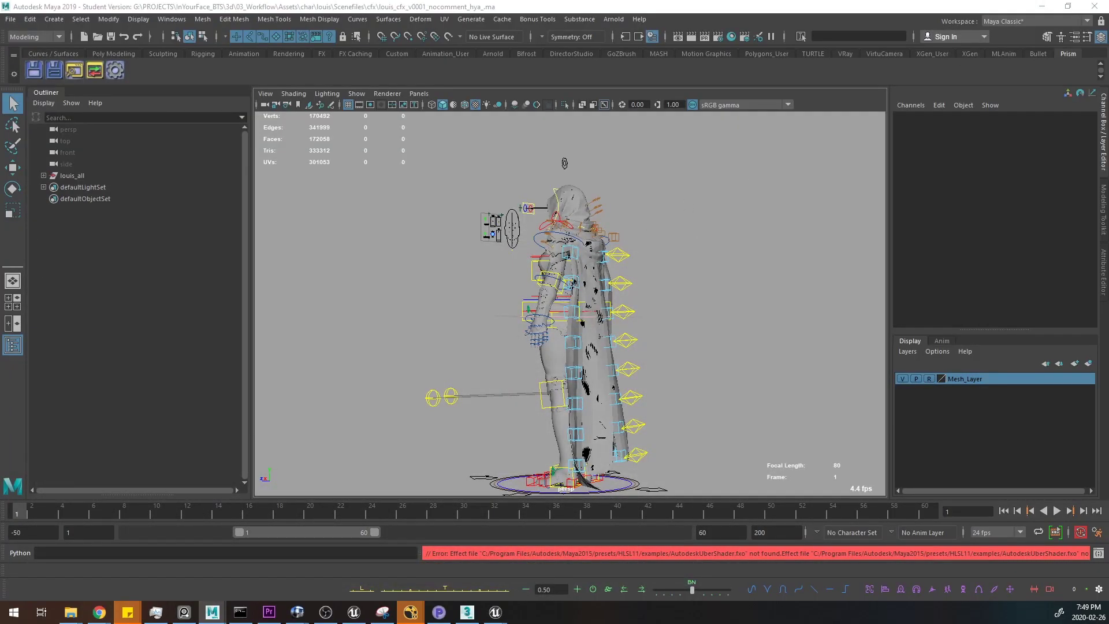
alt+drag(512, 305, 517, 337)
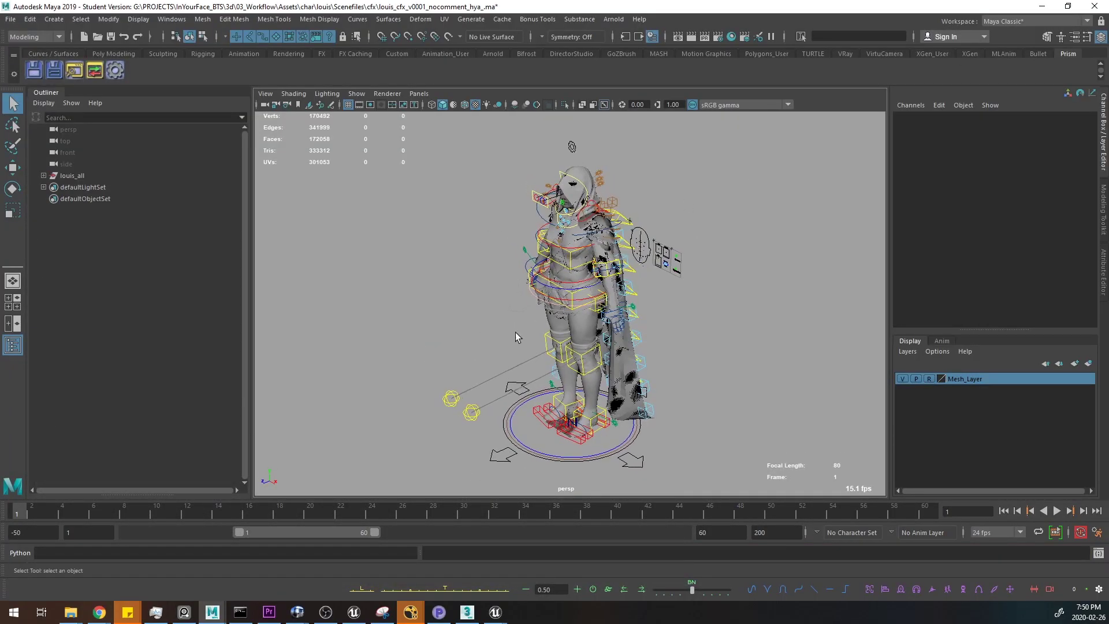
alt+middle_drag(516, 332, 454, 331)
alt+right_drag(412, 327, 634, 354)
alt+drag(634, 354, 543, 361)
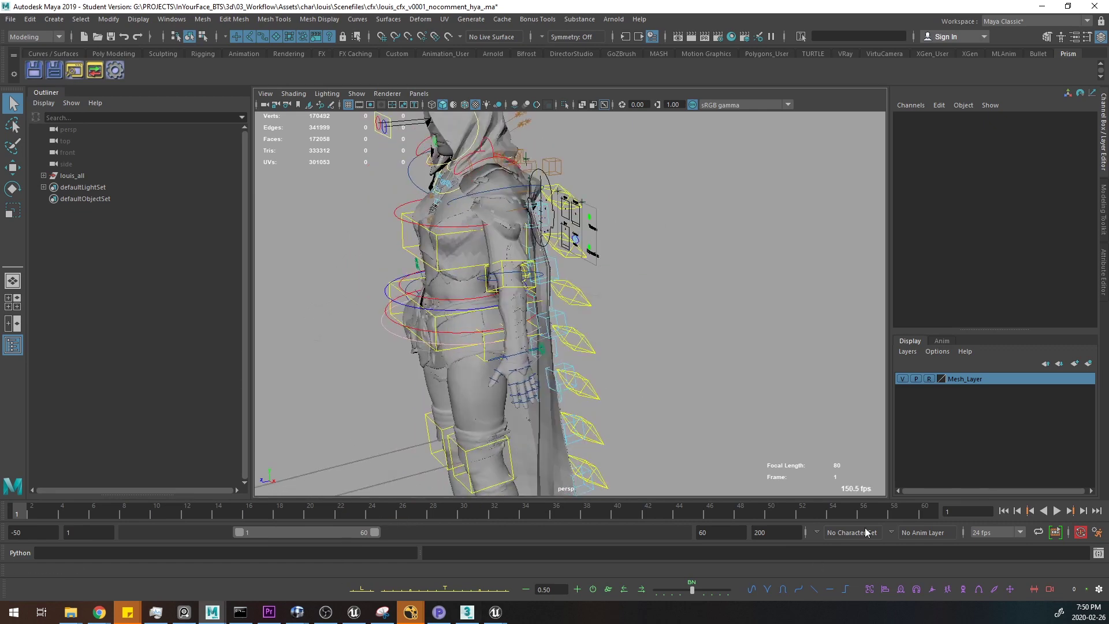
alt+drag(832, 363, 750, 223)
scroll(688, 338, down, 2)
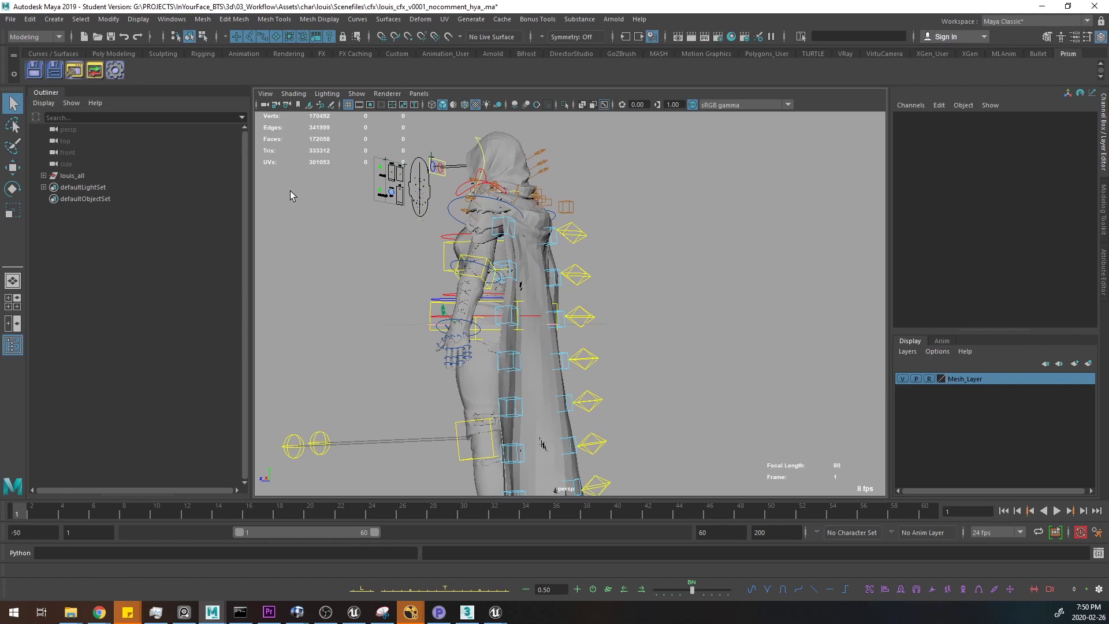
alt+drag(558, 341, 521, 268)
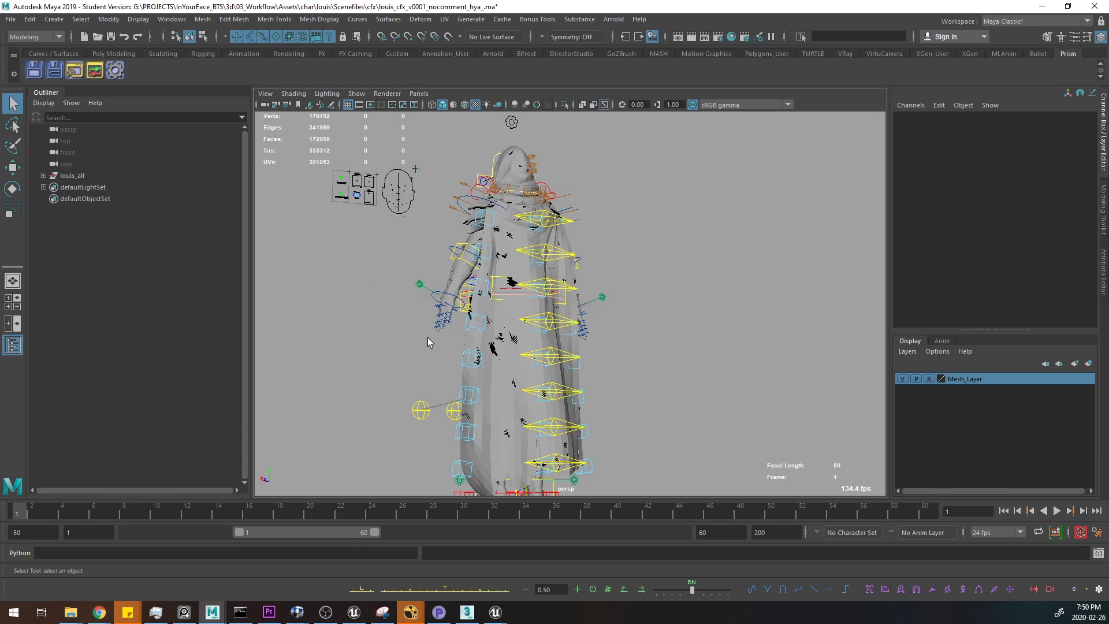
- Change the viewport background to the dark gradient and frame the character's cape from behind
alt+drag(573, 326, 582, 301)
alt+middle_drag(583, 301, 572, 338)
alt+right_drag(572, 338, 627, 312)
alt+middle_drag(627, 312, 568, 253)
alt+drag(568, 253, 581, 272)
key(alt+b)
alt+middle_drag(582, 271, 604, 302)
alt+drag(605, 306, 657, 285)
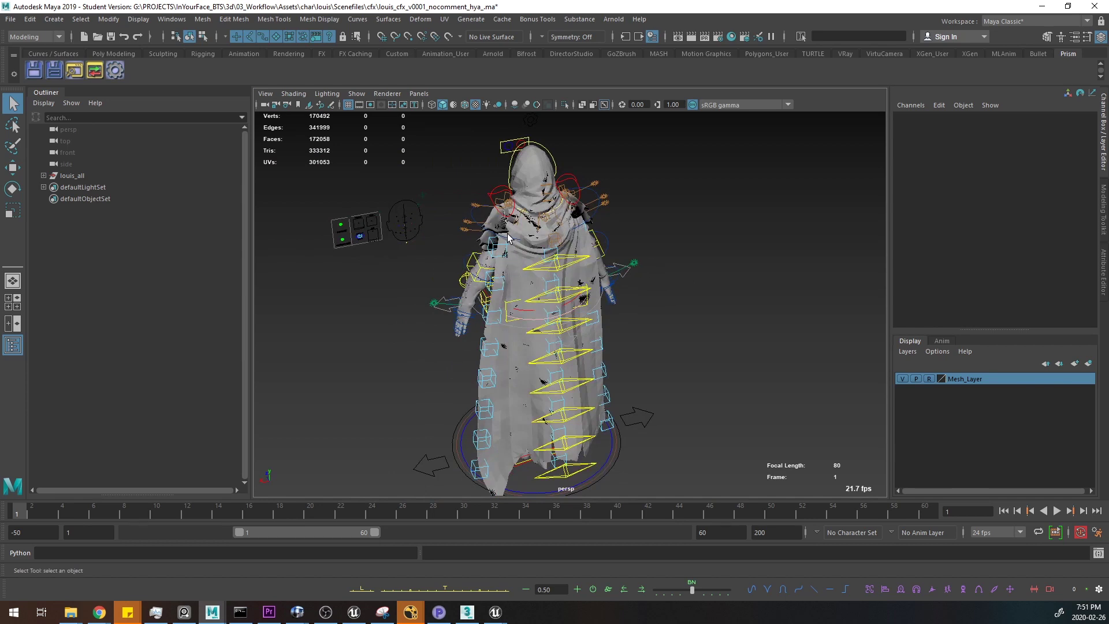
- Create a polygon plane at the character's feet and scale it uniformly to about 160.85
click(113, 54)
click(134, 70)
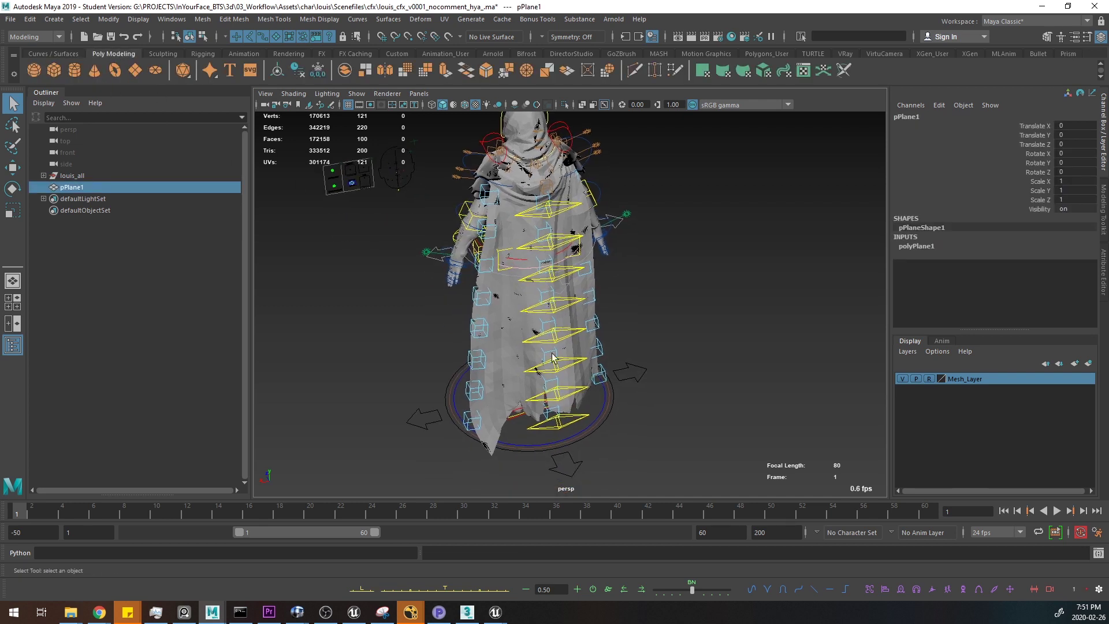
scroll(553, 358, down, 2)
key(w)
drag(534, 382, 671, 363)
key(ctrl+z)
key(r)
drag(535, 381, 903, 307)
- Stand the plane upright at the character by rotating it about 76.3° in X and moving it to about Y 77.8, Z 15
key(w)
key(e)
drag(578, 416, 549, 300)
key(w)
alt+drag(465, 364, 570, 334)
key(w)
drag(443, 437, 595, 292)
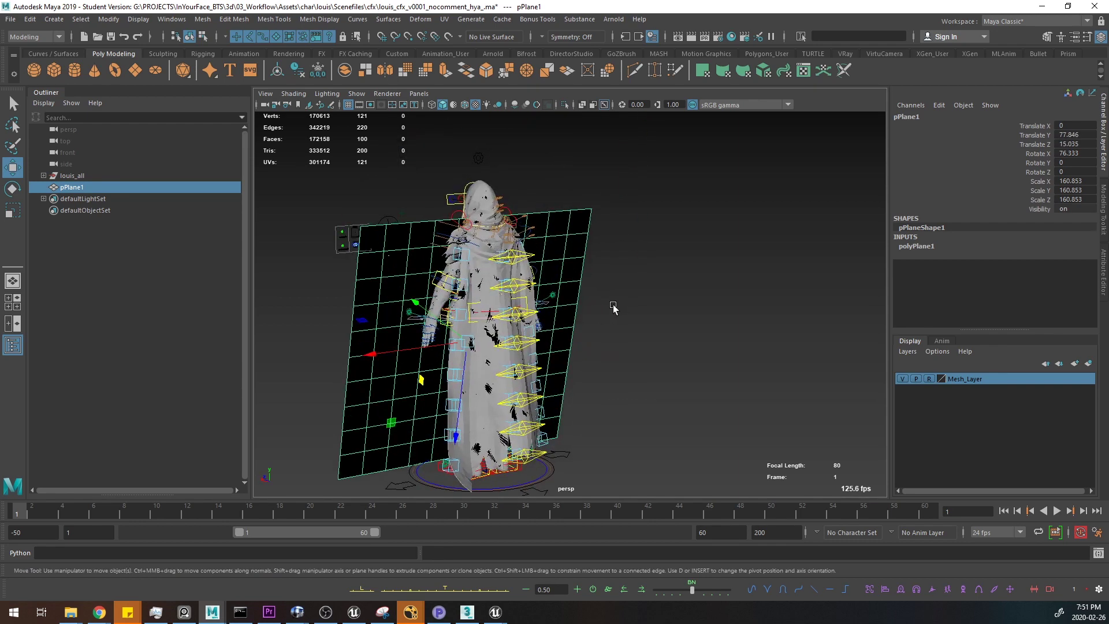
- Delete the polygon plane and return to the Select Tool
key(Delete)
alt+drag(568, 370, 562, 358)
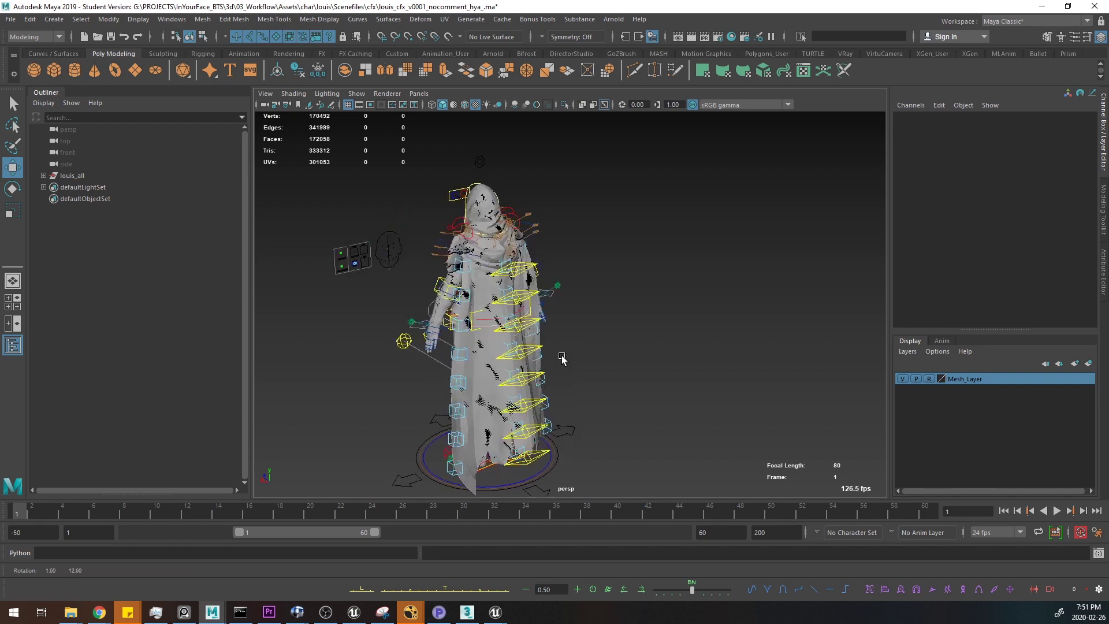
key(q)
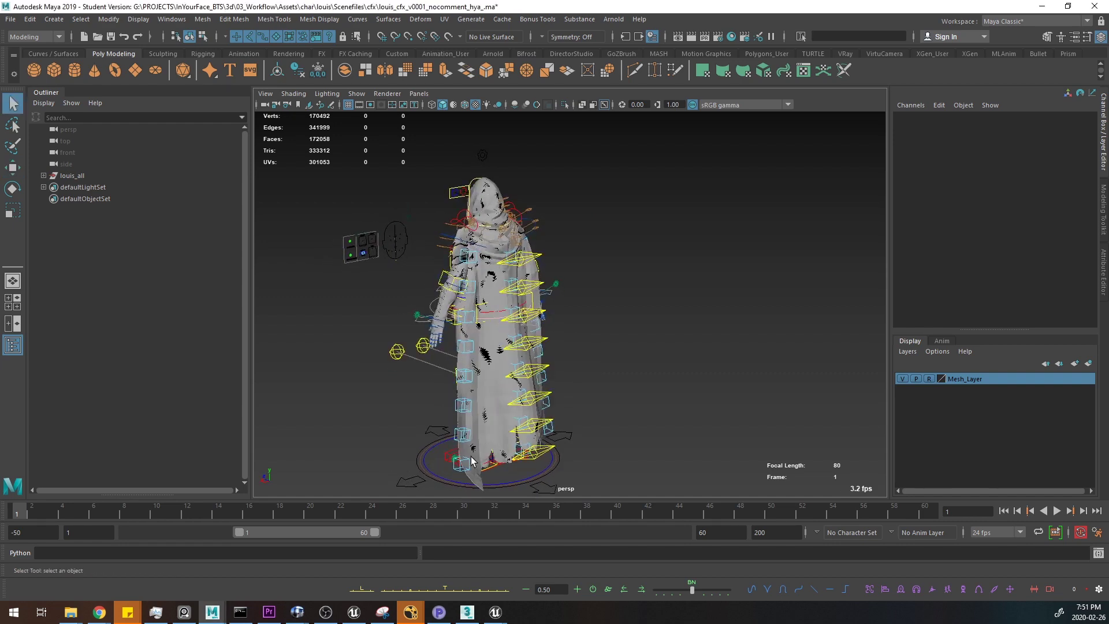
- Expand louis_all, Louis_body_all and nocloth_GRP in the scene hierarchy to show the cape and hood cloth nodes
click(472, 461)
alt+right_drag(574, 356, 632, 345)
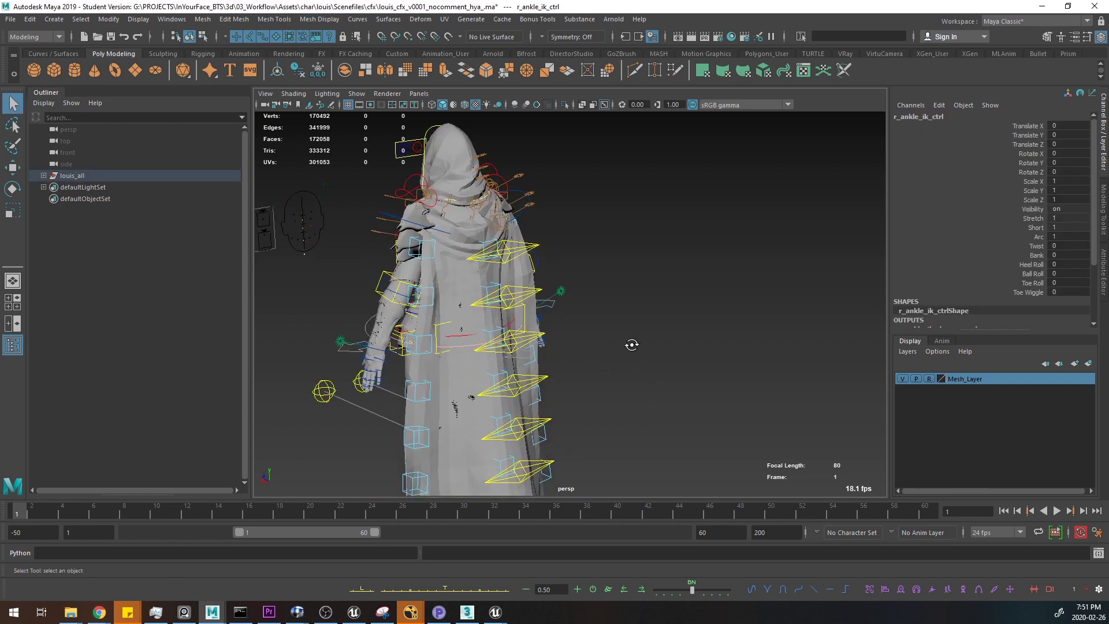
alt+drag(632, 345, 533, 298)
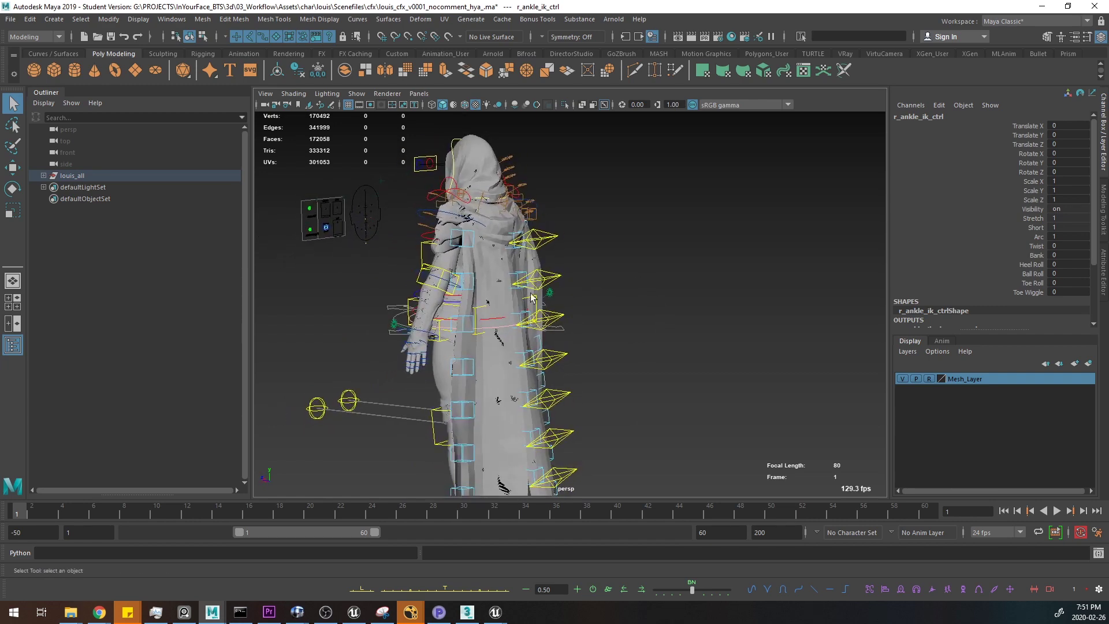
click(44, 175)
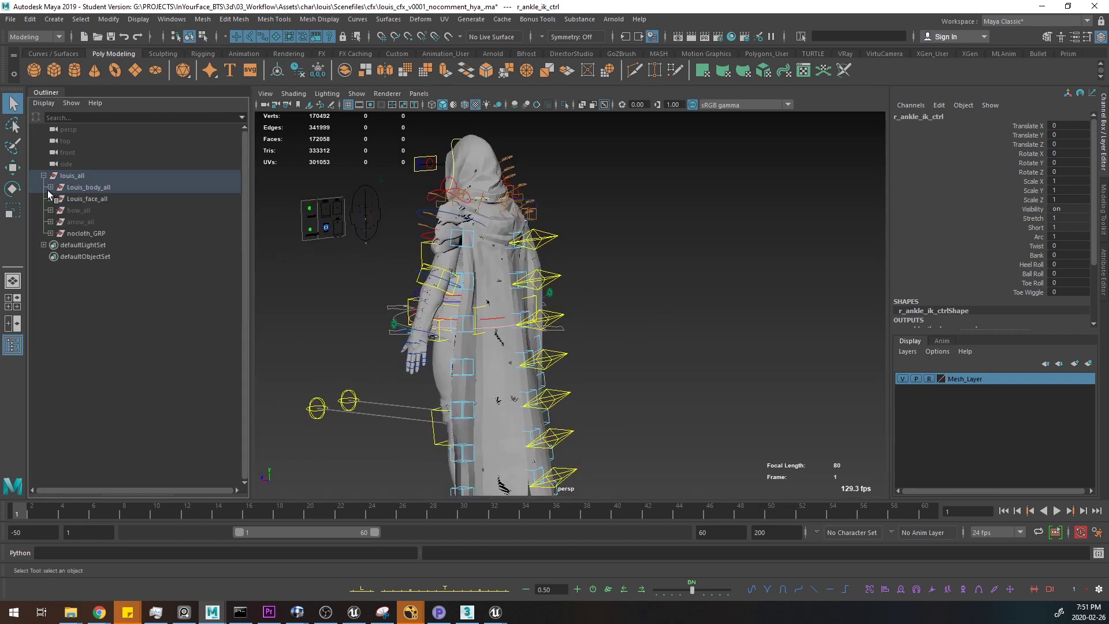
click(50, 187)
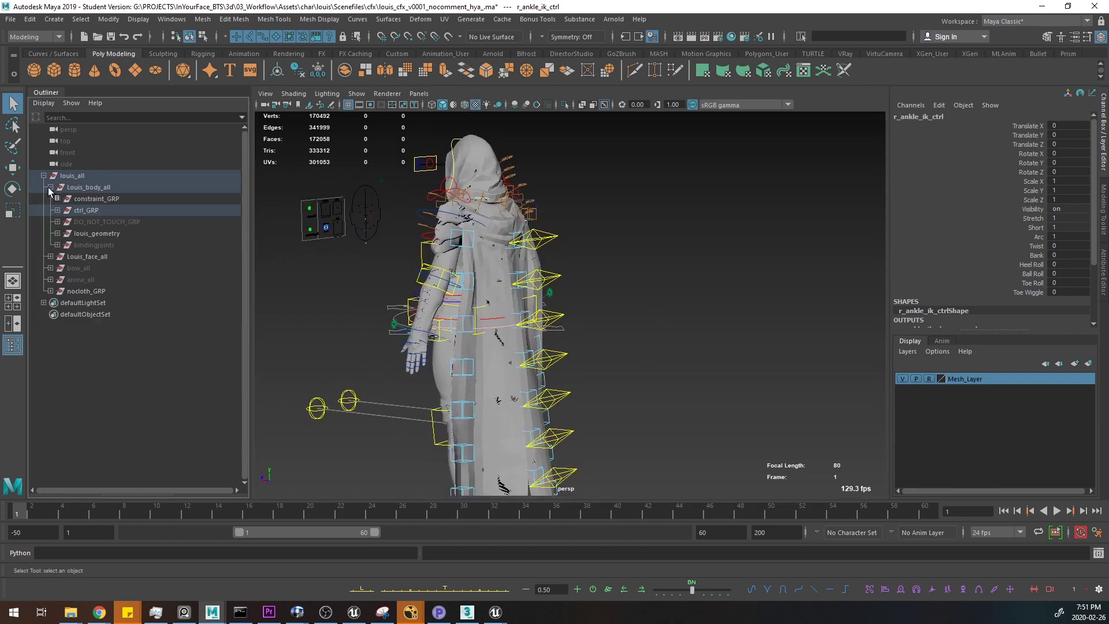
click(50, 291)
- Select the uppermost central cape control c_cape_fk_ctrl_0 and rotate it to lift the cape off the character's back
alt+drag(657, 240, 578, 260)
alt+right_drag(603, 254, 612, 294)
alt+drag(567, 235, 580, 283)
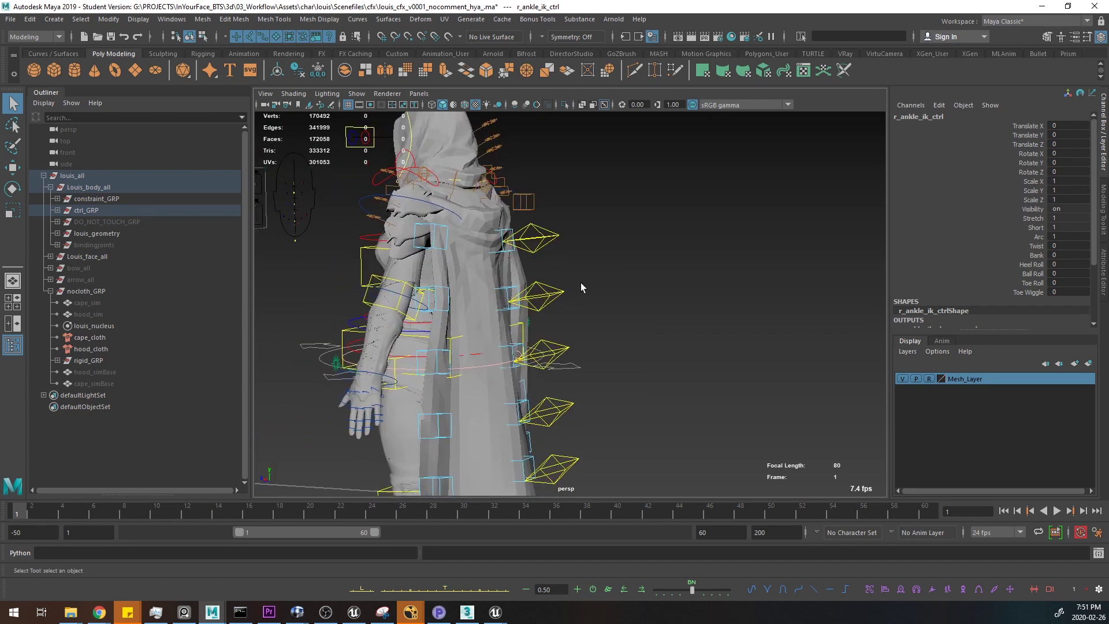
click(557, 237)
key(e)
alt+right_drag(666, 292, 626, 304)
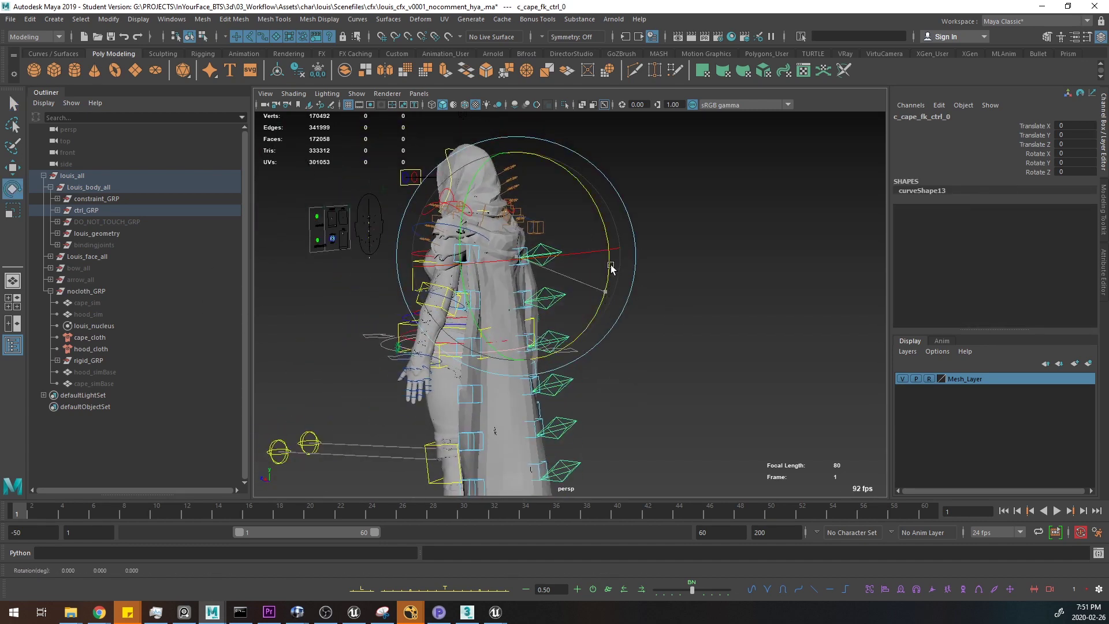
drag(609, 267, 607, 200)
- Rotate c_cape_fk_ctrl_0 further to about X -25.7, Y 44.8, Z 111.9 so the cape extends out behind the character
alt+right_drag(653, 260, 639, 244)
alt+drag(640, 245, 500, 282)
alt+drag(624, 275, 729, 292)
drag(517, 295, 595, 208)
alt+drag(722, 231, 601, 341)
drag(563, 245, 502, 180)
alt+drag(664, 231, 750, 211)
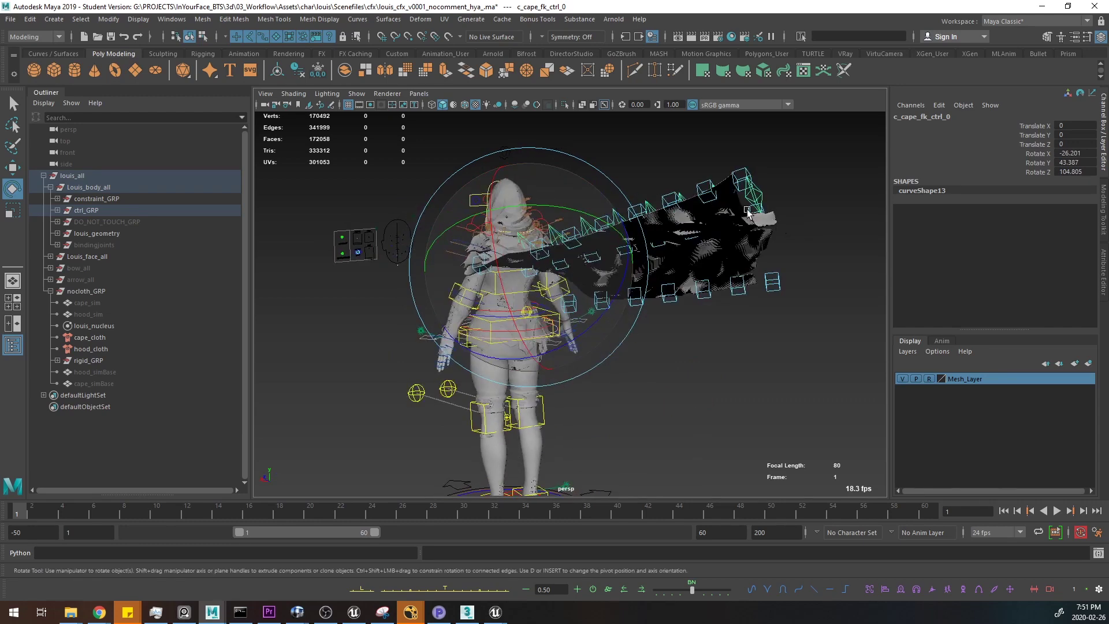
mouse_move(598, 249)
alt+mouse_down()
mouse_move(686, 260)
mouse_move(673, 278)
mouse_move(616, 252)
alt+mouse_up()
- Set the playback speed to Play Every Frame, Free, play the cape simulation to about frame 14, and rewind to frame 1
right_click(371, 512)
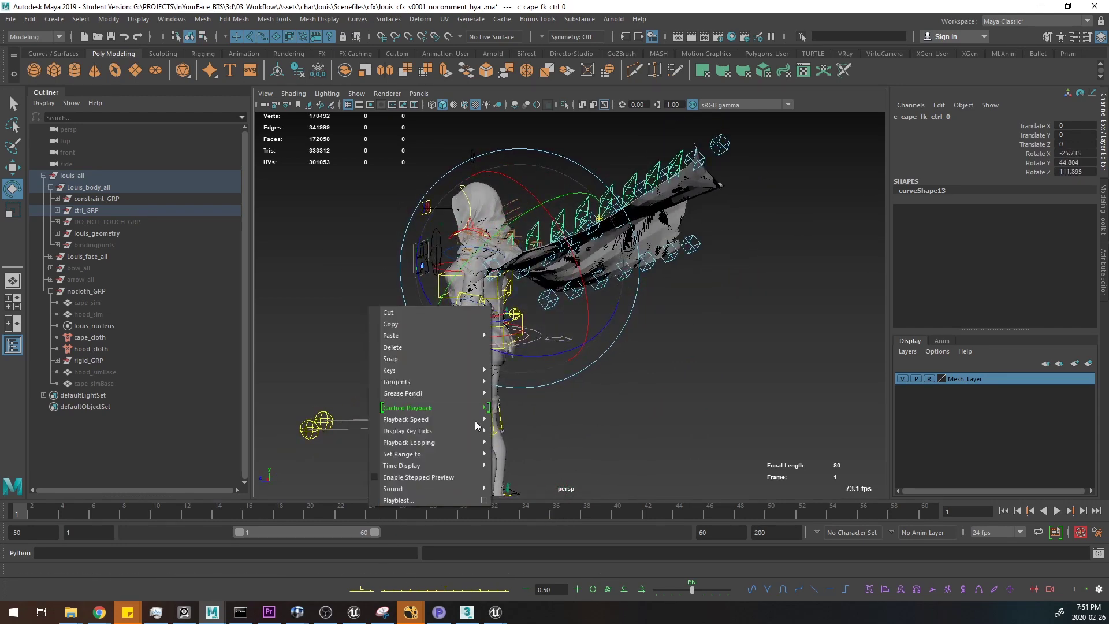
mouse_move(485, 419)
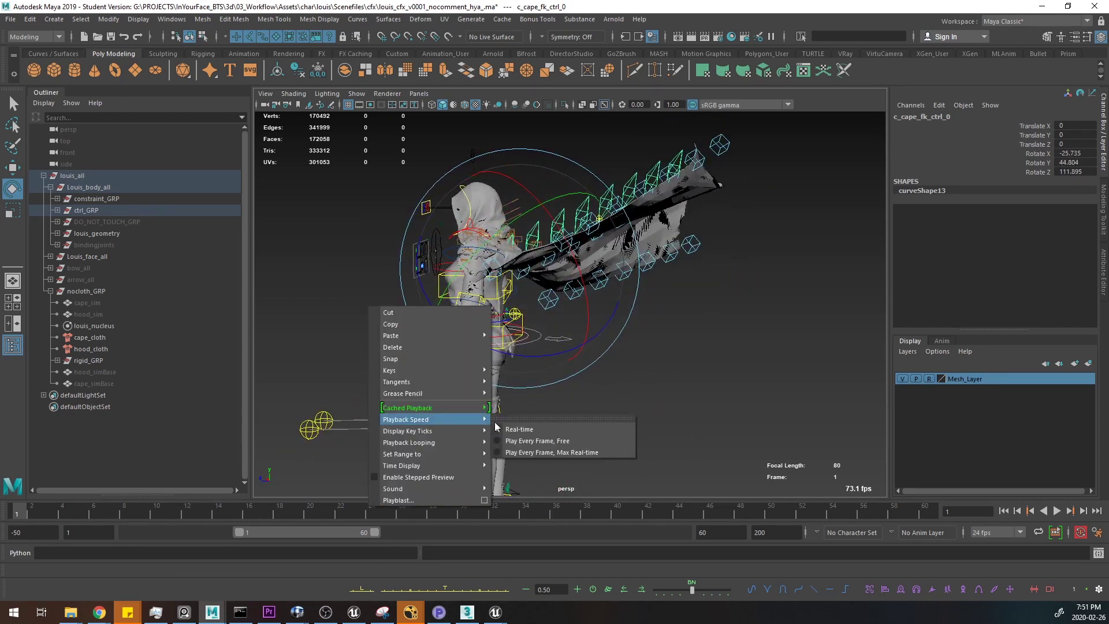
click(532, 442)
key(alt+v)
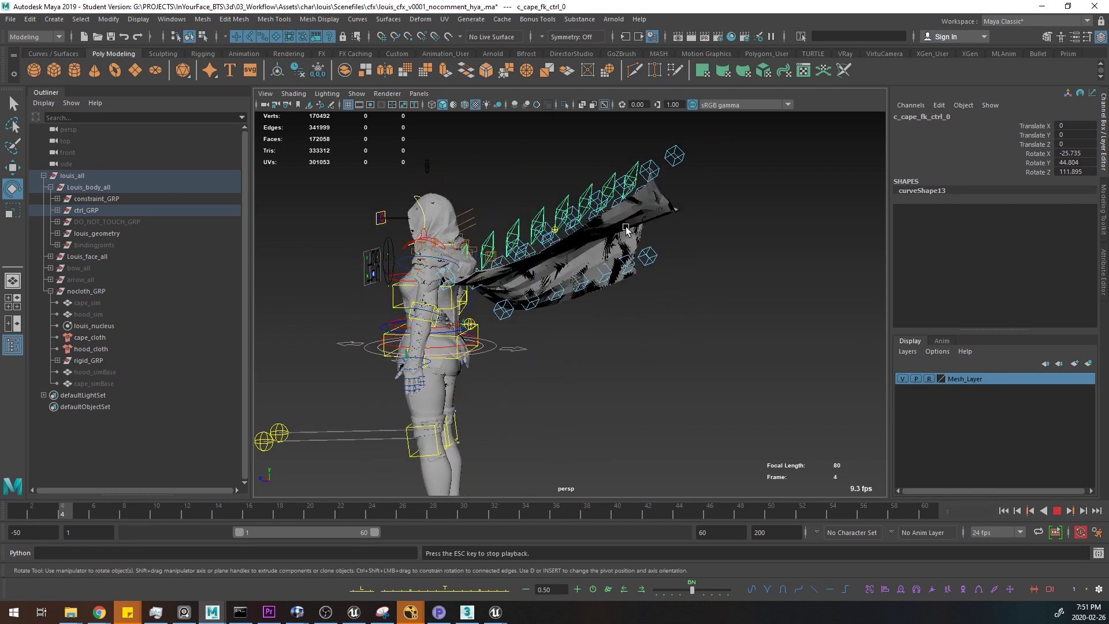
key(Escape)
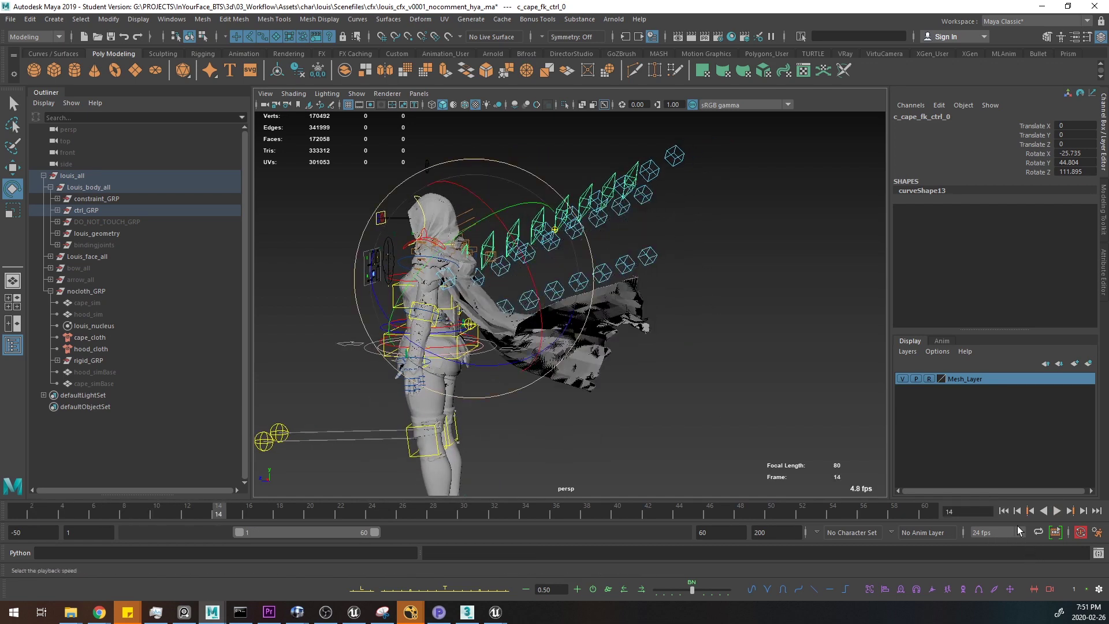
click(1005, 511)
- Select reference_ctrl at the character's feet and move the whole character forward to Translate Z about 246.5
alt+right_drag(693, 416, 595, 398)
alt+drag(596, 399, 594, 434)
key(q)
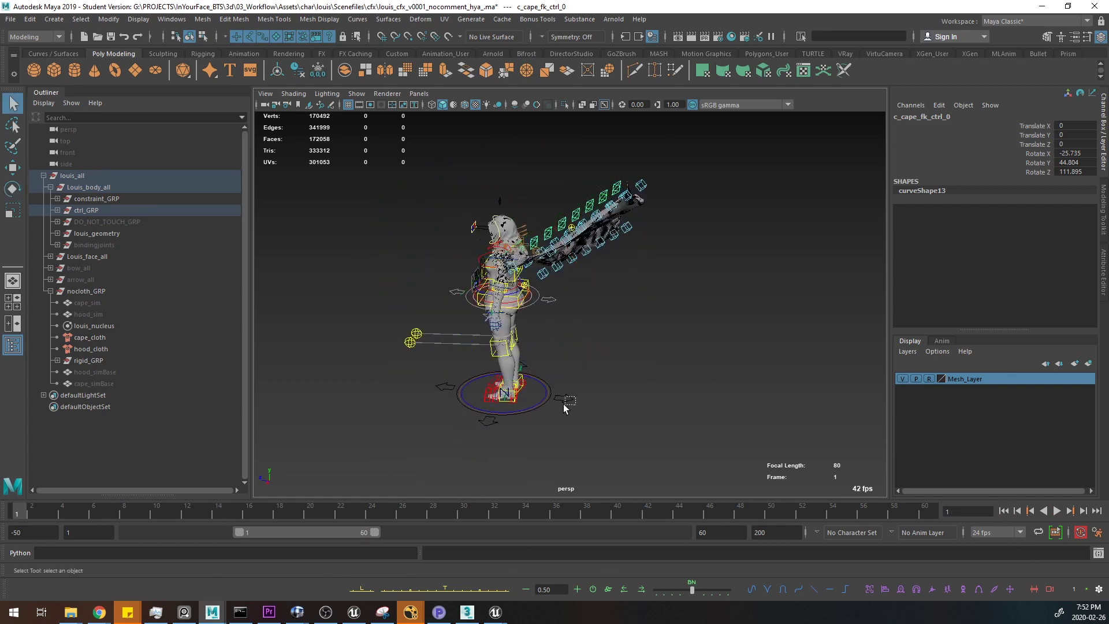
click(567, 398)
key(w)
drag(443, 388, 226, 309)
alt+drag(370, 290, 582, 310)
- Play the cape simulation at the moved position to frame 12, stop it, and rewind to frame 1
key(alt+v)
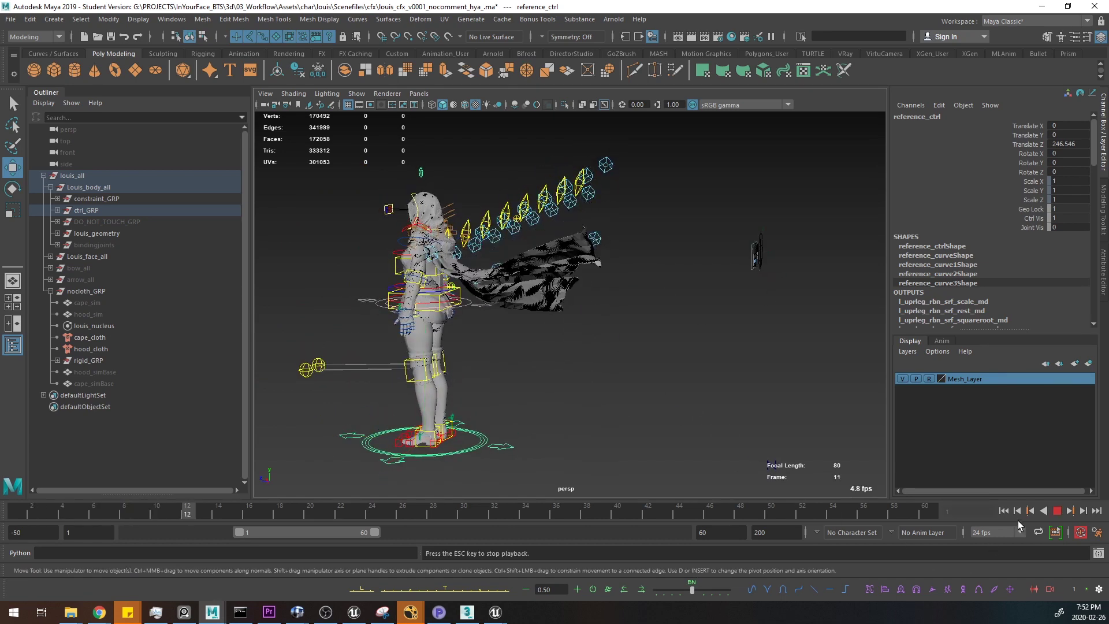
key(Escape)
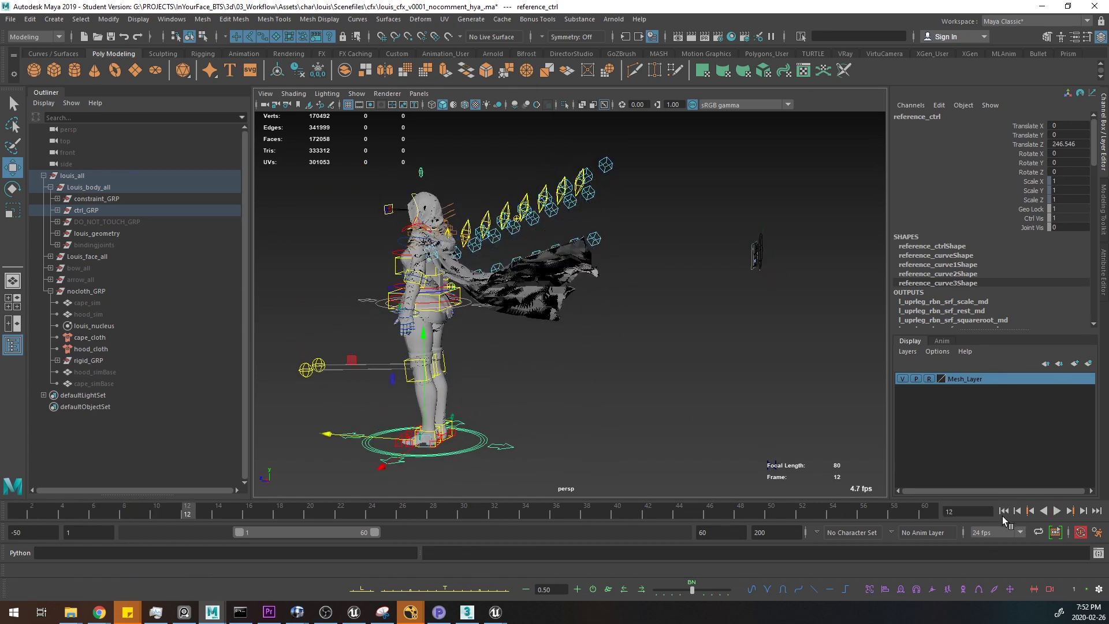
click(1002, 511)
- Inspect the cape from both sides and move reference_ctrl further forward to Translate Z about 312.4
alt+drag(688, 354, 671, 336)
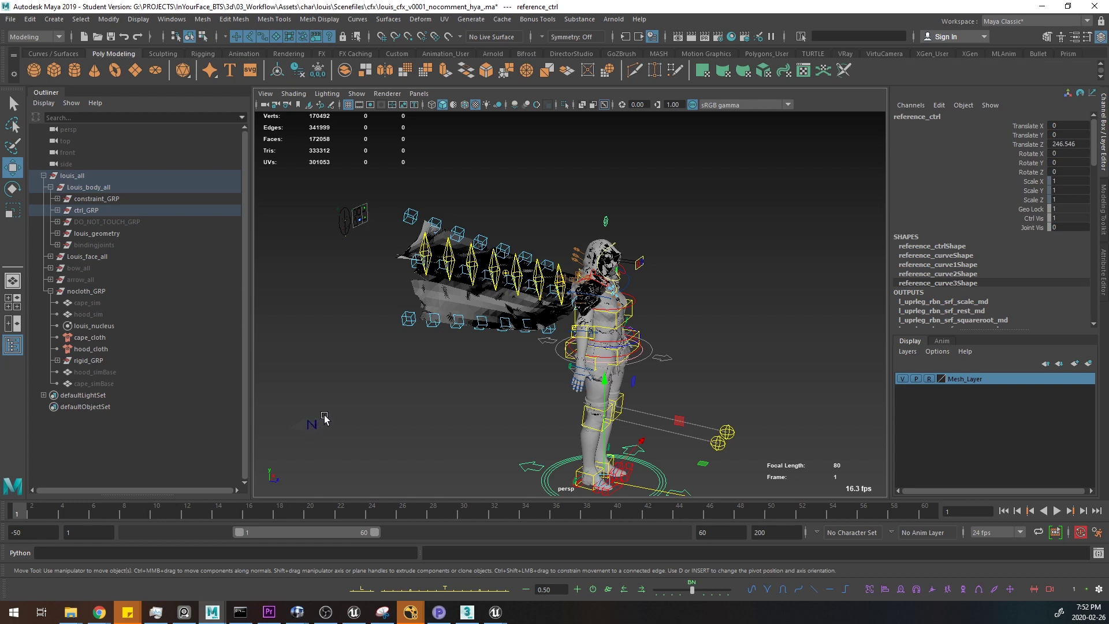
alt+drag(470, 327, 636, 336)
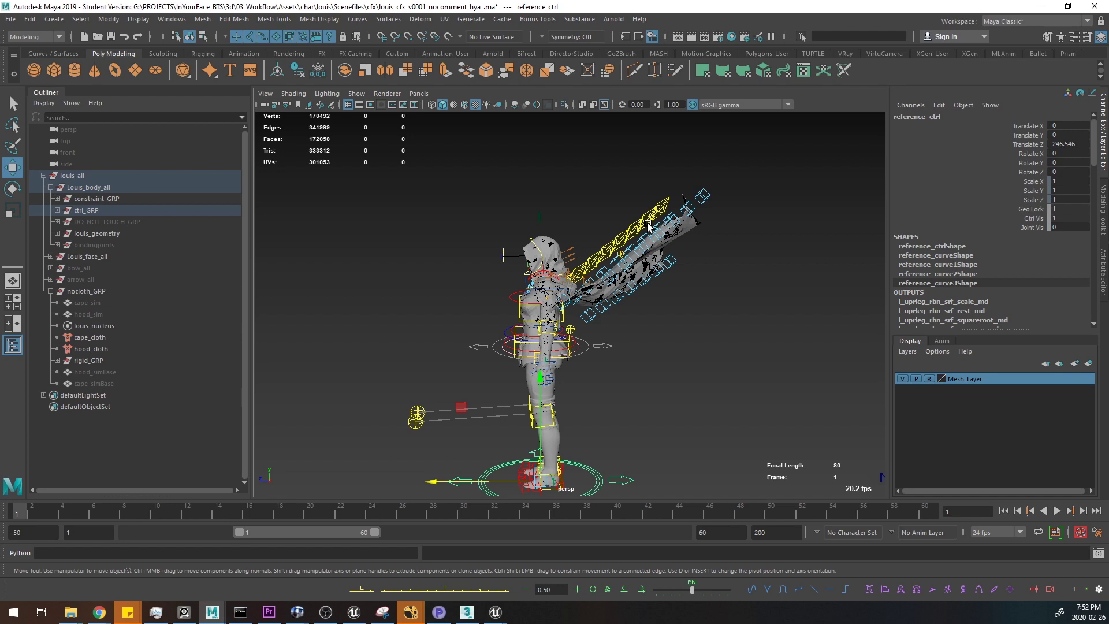
alt+drag(586, 376, 664, 343)
drag(430, 442, 345, 428)
alt+middle_drag(585, 342, 653, 347)
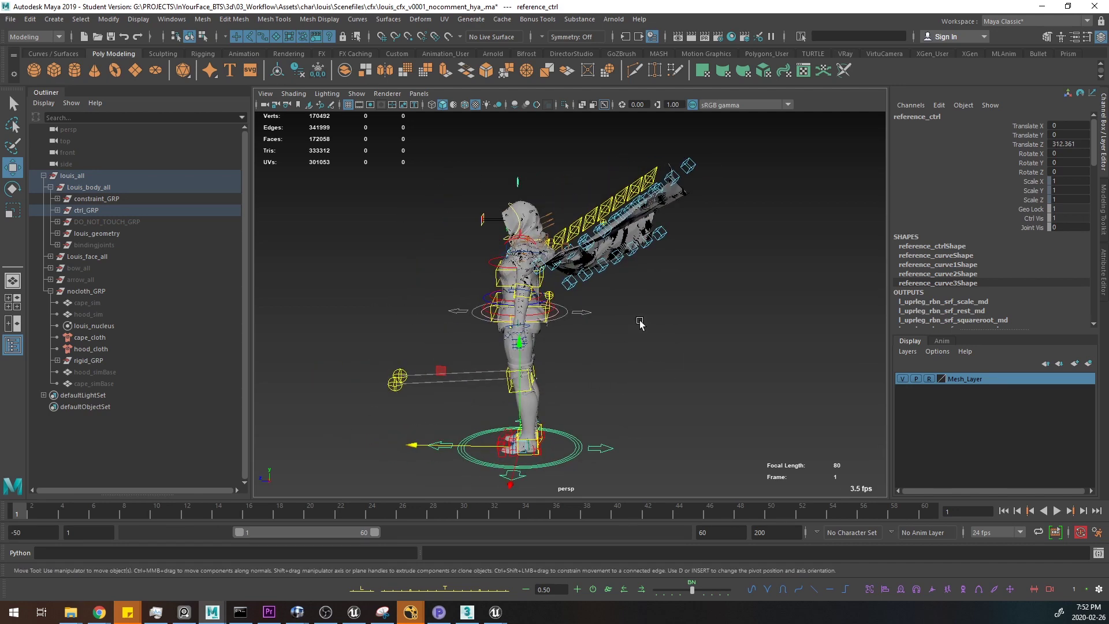
- Select the second central cape control c_cape_fk_ctrl_1 and rotate it until the cape extends straight out behind the character
alt+drag(645, 317, 621, 269)
key(q)
click(544, 255)
key(e)
alt+right_drag(715, 268, 862, 278)
alt+drag(862, 283, 730, 313)
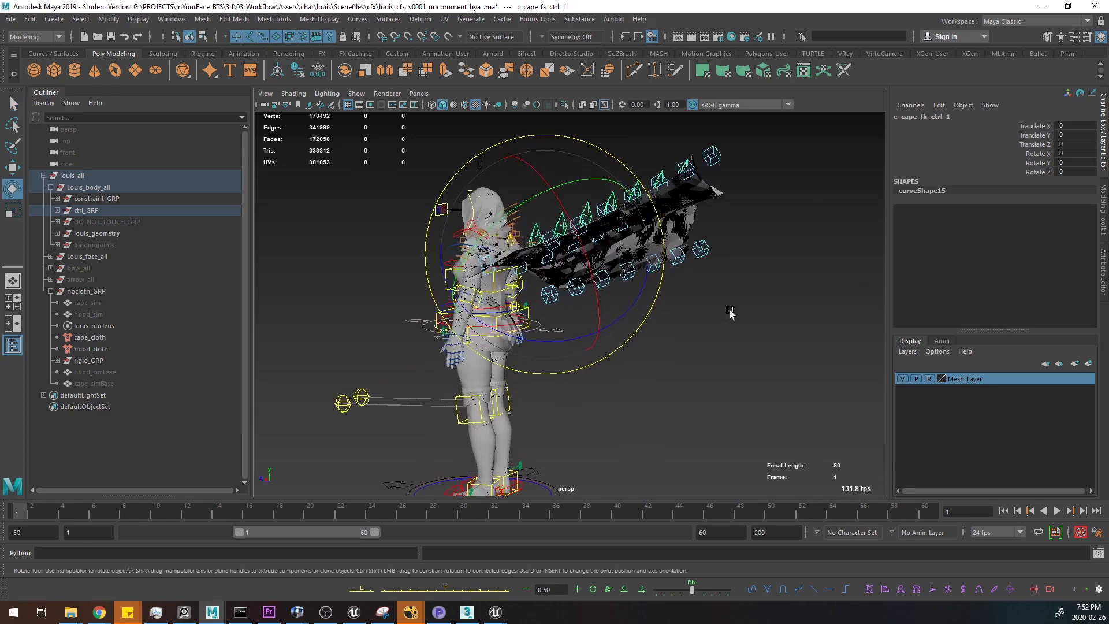
drag(589, 310, 528, 347)
alt+drag(737, 286, 572, 306)
drag(569, 271, 494, 300)
- Select central cape controls c_cape_fk_ctrl_3 through 7 and rotate them to about X 4.5, Y 1.3, Z 51.7 to curl the cape
alt+drag(497, 231, 410, 237)
key(q)
click(396, 251)
shift+click(371, 253)
shift+click(426, 247)
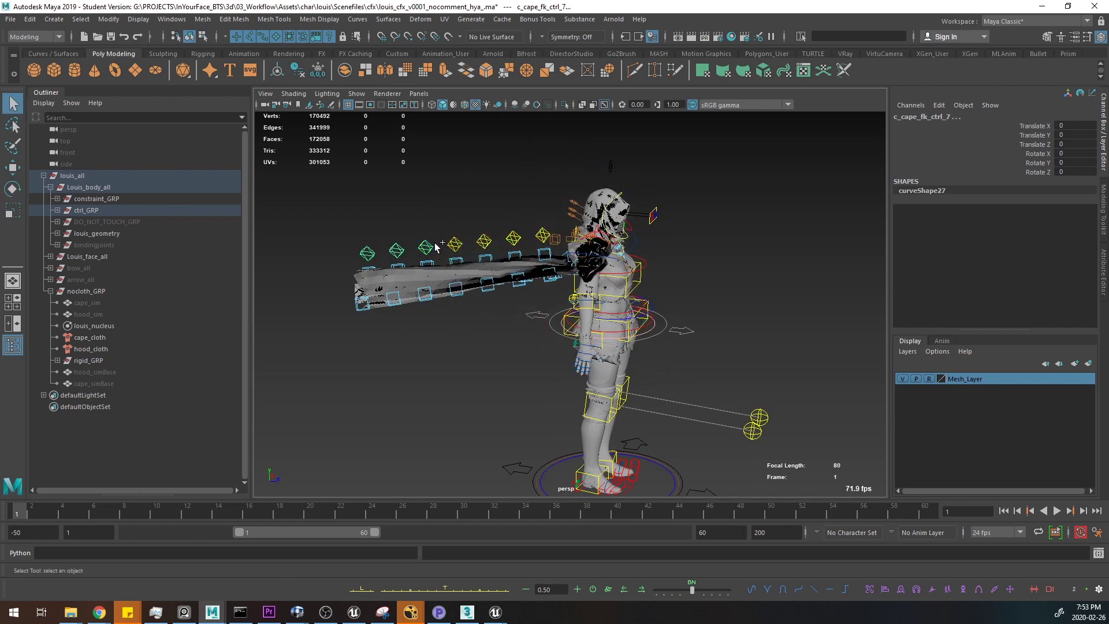
shift+click(454, 242)
shift+click(484, 241)
key(e)
drag(596, 217, 710, 280)
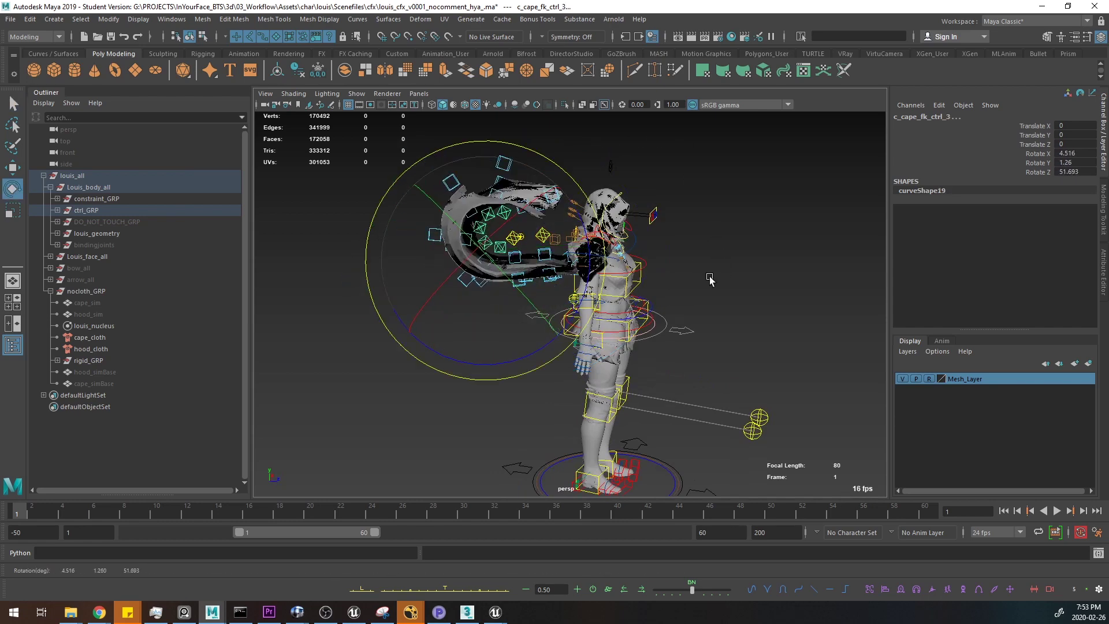
- Play the cape simulation from the curled pose to frame 28, stop it, rewind to frame 1 and clear the selection
alt+drag(612, 287, 738, 300)
key(alt+v)
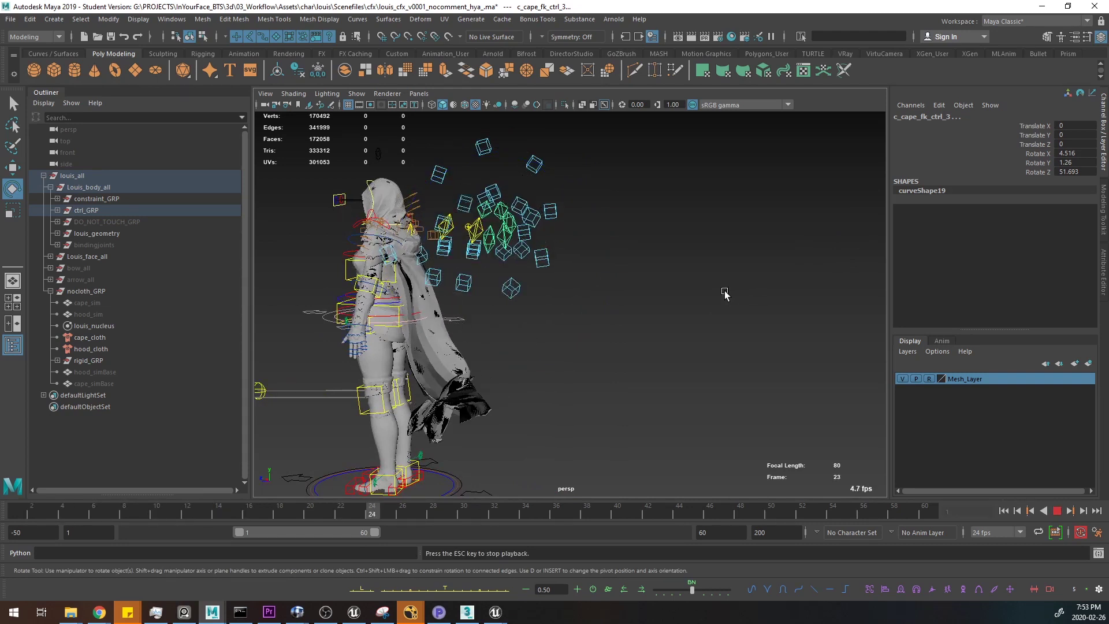
key(Escape)
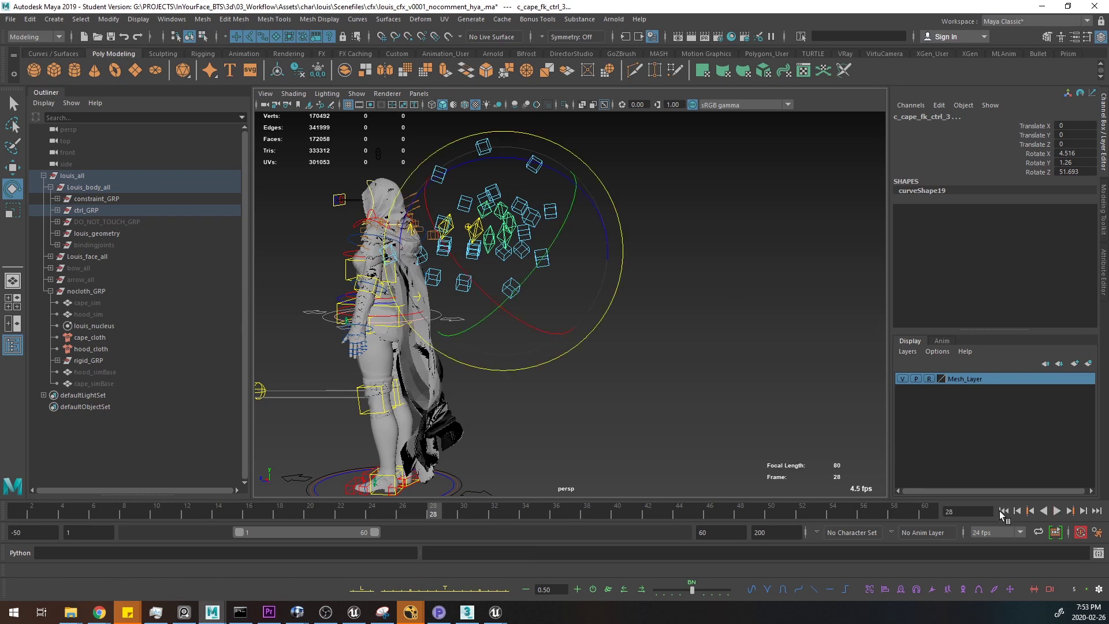
click(1007, 514)
click(1004, 511)
key(q)
click(622, 325)
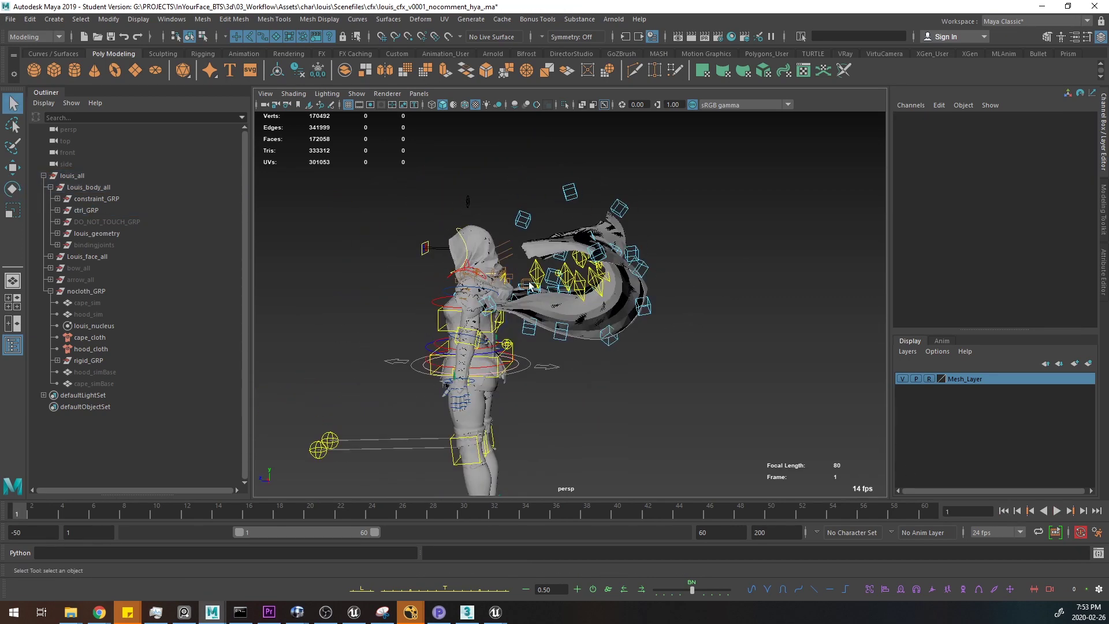
- Rotate the hood control c_capehoodhead_ctrl to about X -79, Y -1.2, Z -2, and briefly play the simulation
scroll(546, 358, up, 3)
click(538, 261)
key(e)
key(alt+v)
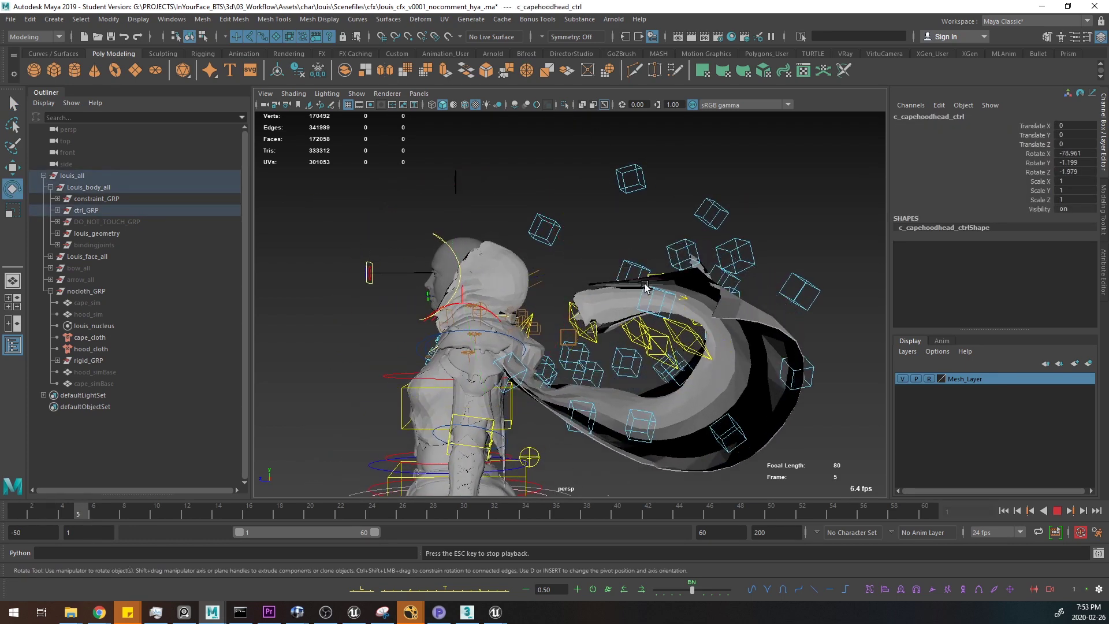
key(Escape)
- Undo the playback and the hood control's rotation, and deselect the control
key(ctrl+z)
key(ctrl+z)
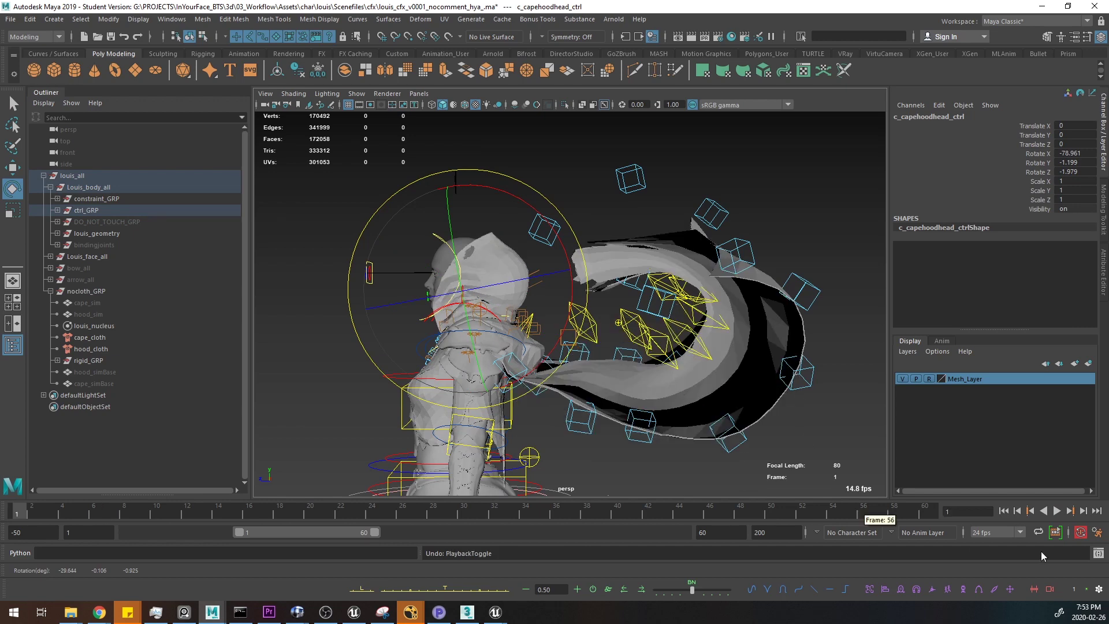
key(ctrl+z)
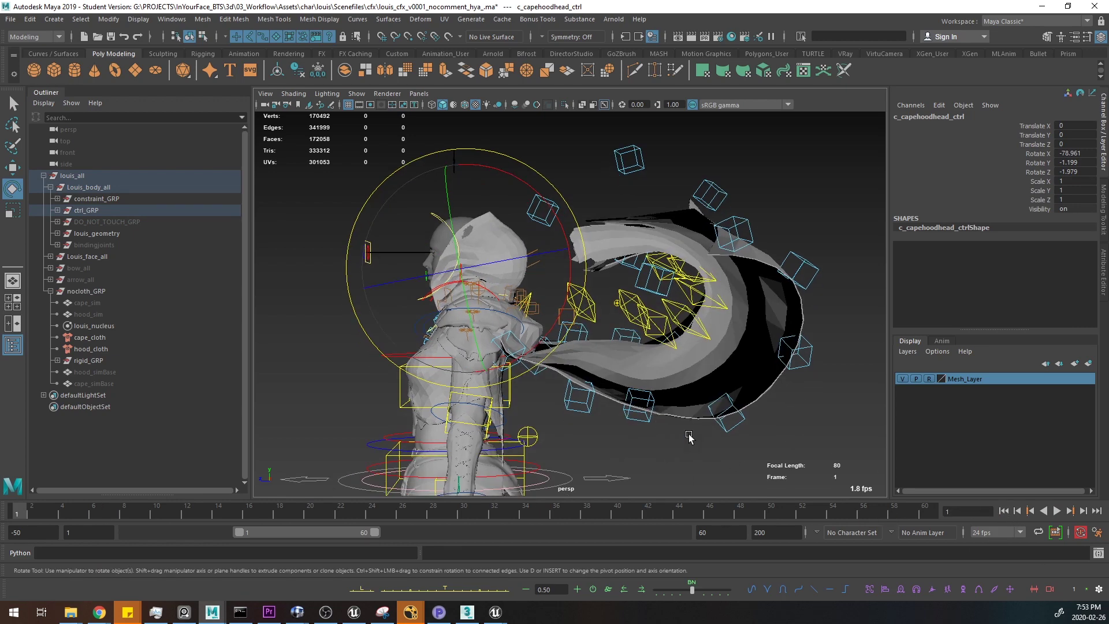
alt+middle_drag(633, 417, 613, 370)
alt+right_drag(613, 370, 616, 334)
key(q)
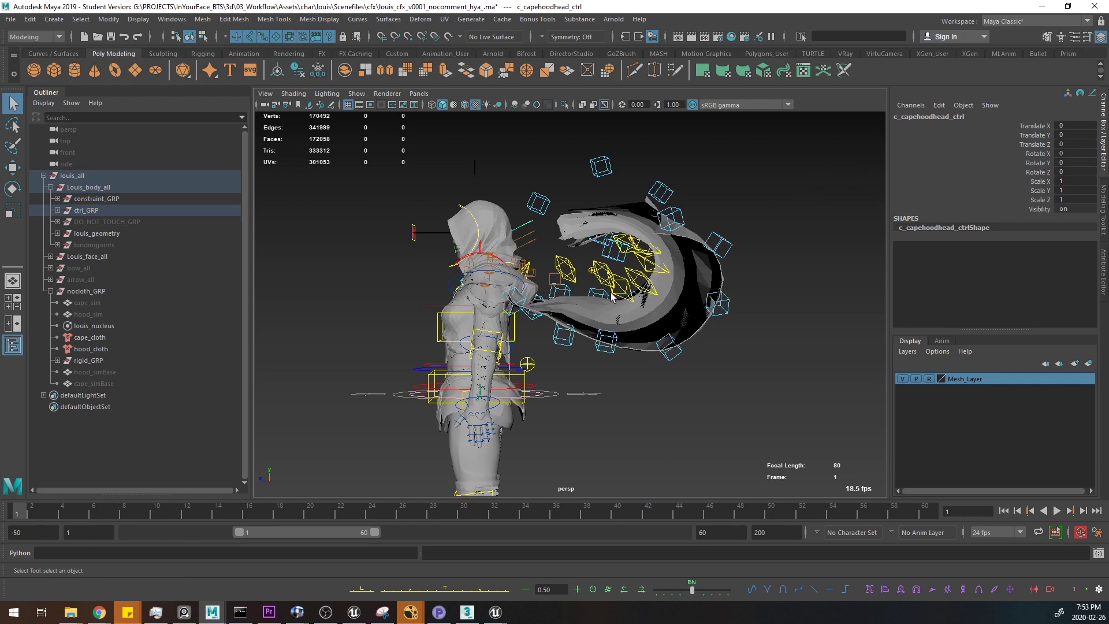
alt+drag(633, 339, 352, 276)
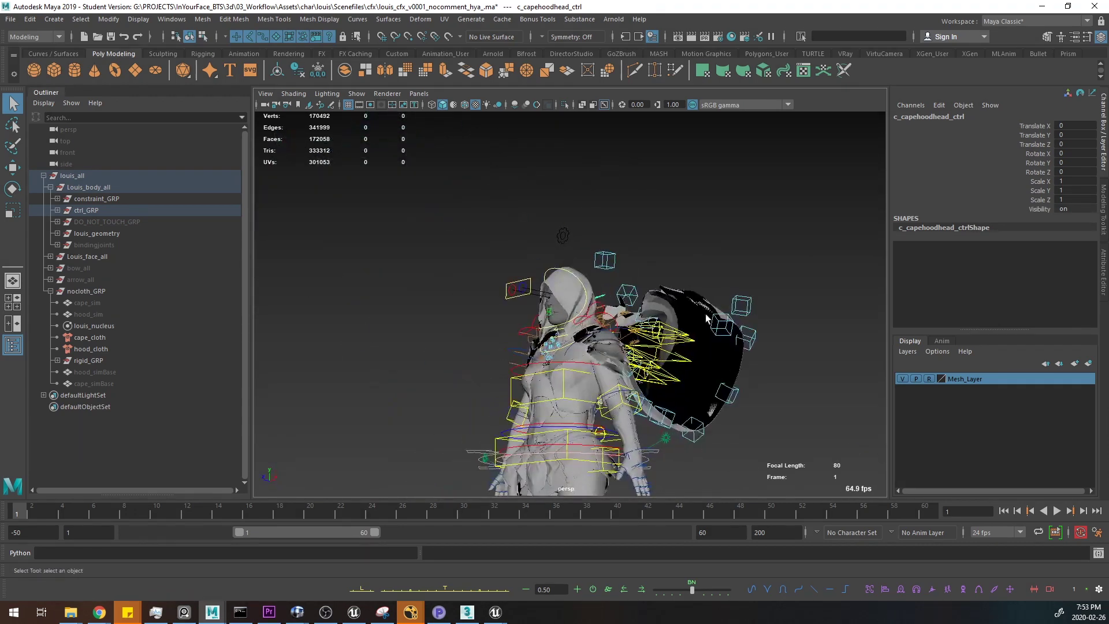
alt+middle_drag(664, 308, 576, 297)
click(624, 285)
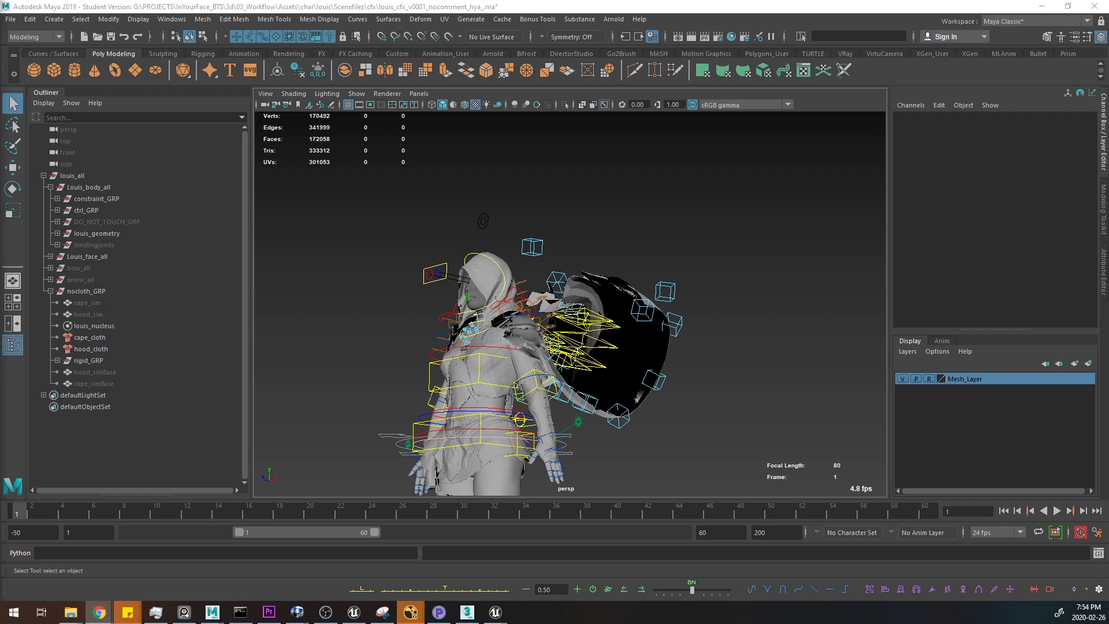
- Switch to Chrome with the AnimPolish YouTube video, mute the video and maximize the browser window
drag(0, 60, 610, 59)
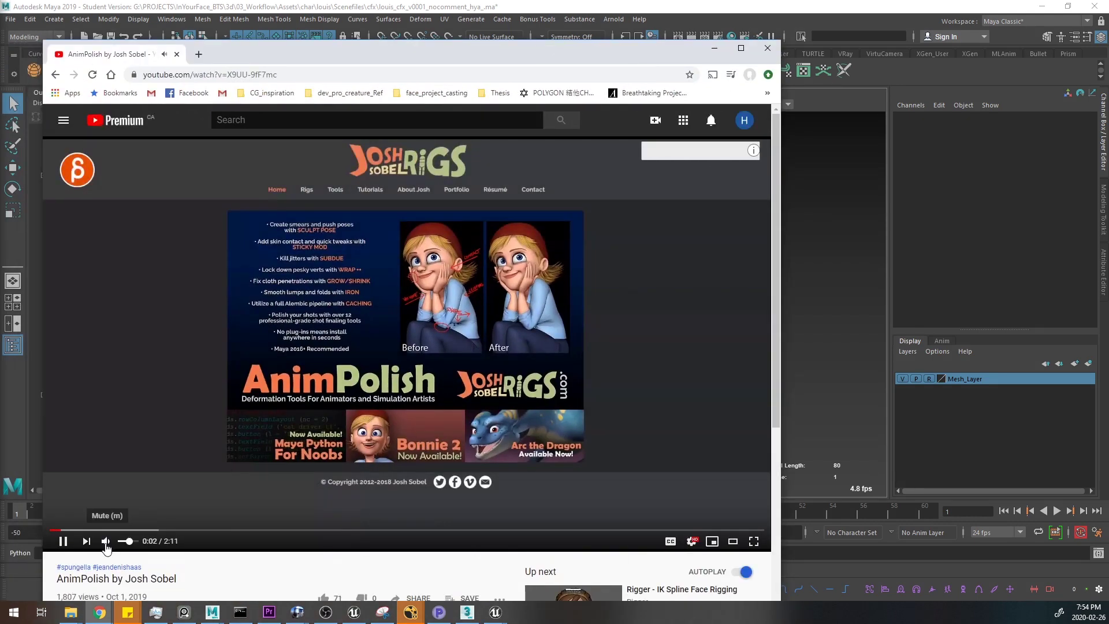
click(106, 541)
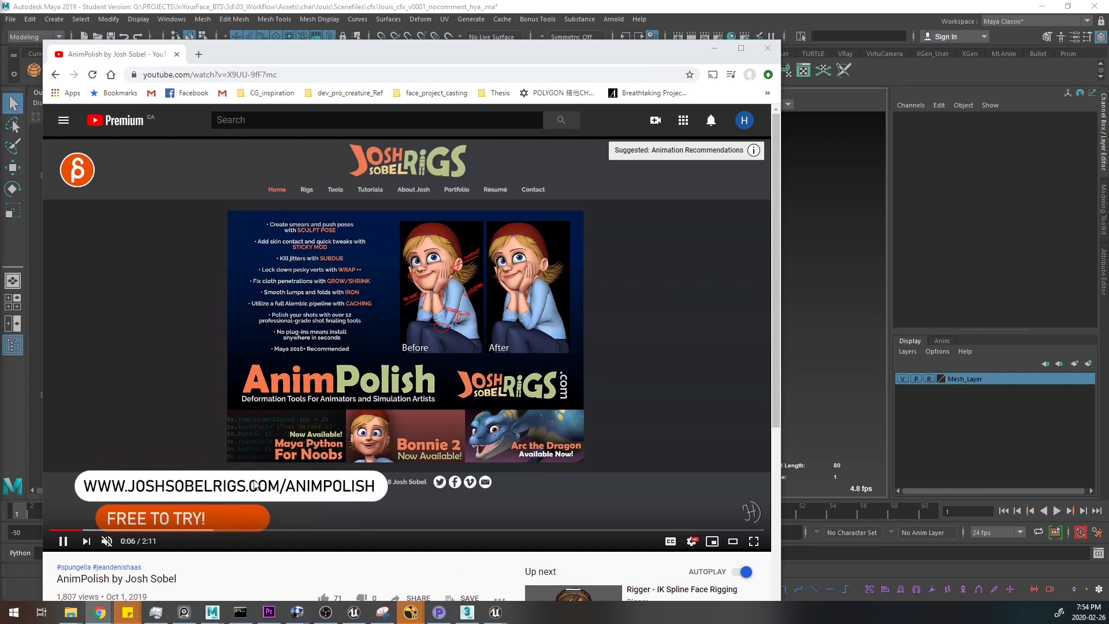
click(741, 49)
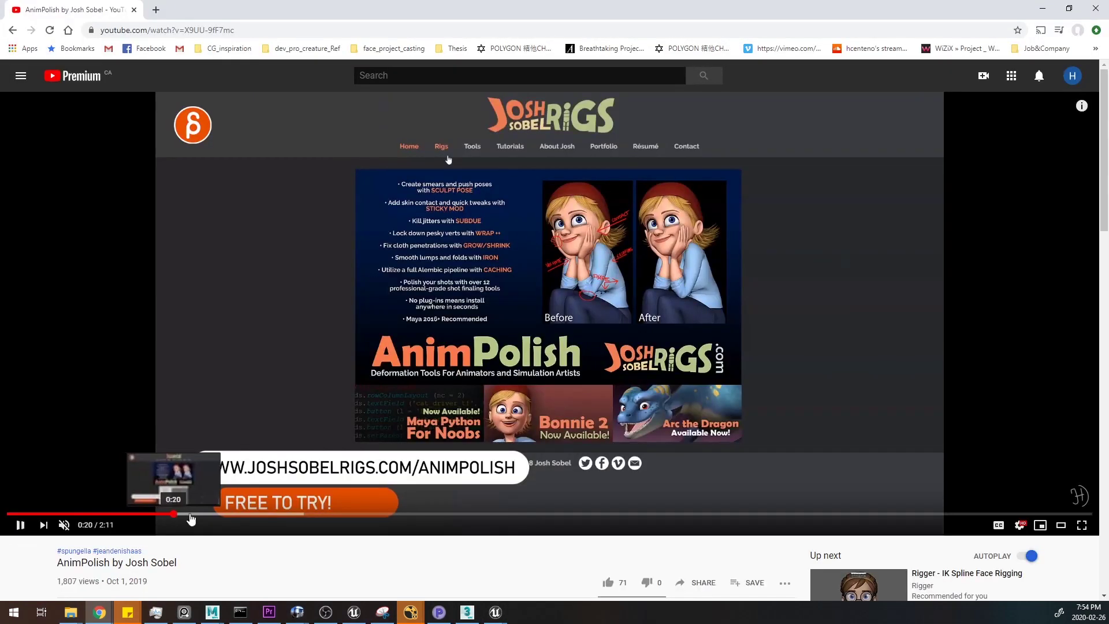
- Skim the AnimPolish video, skipping to about 0:28, 0:58 and 1:18 and on to the feature comparison near the end
click(241, 514)
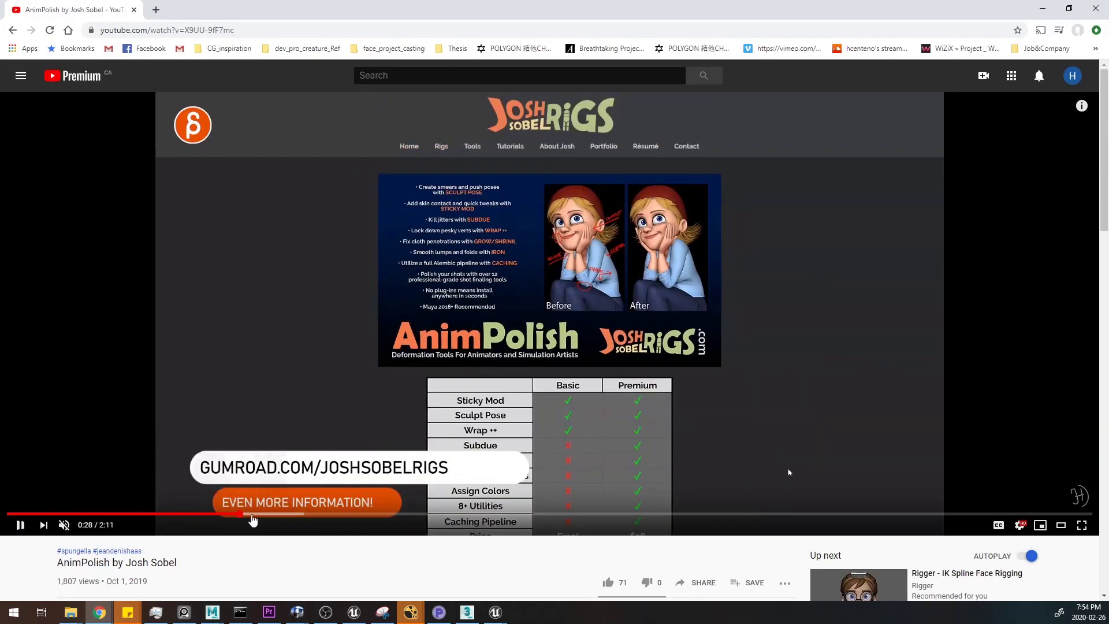
drag(253, 515, 495, 516)
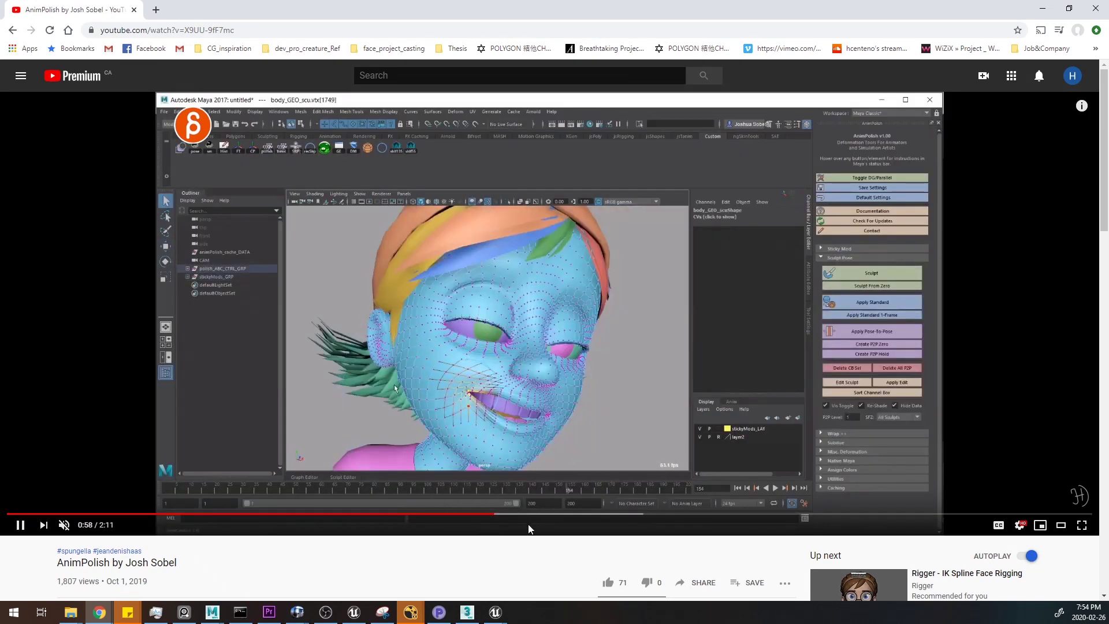
click(471, 514)
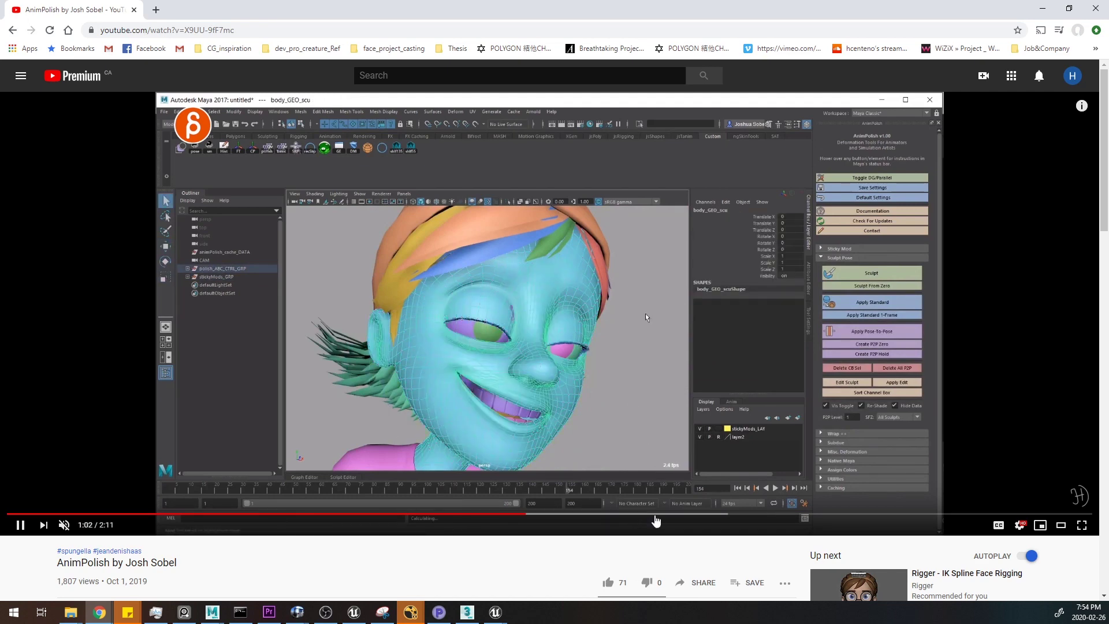
click(655, 514)
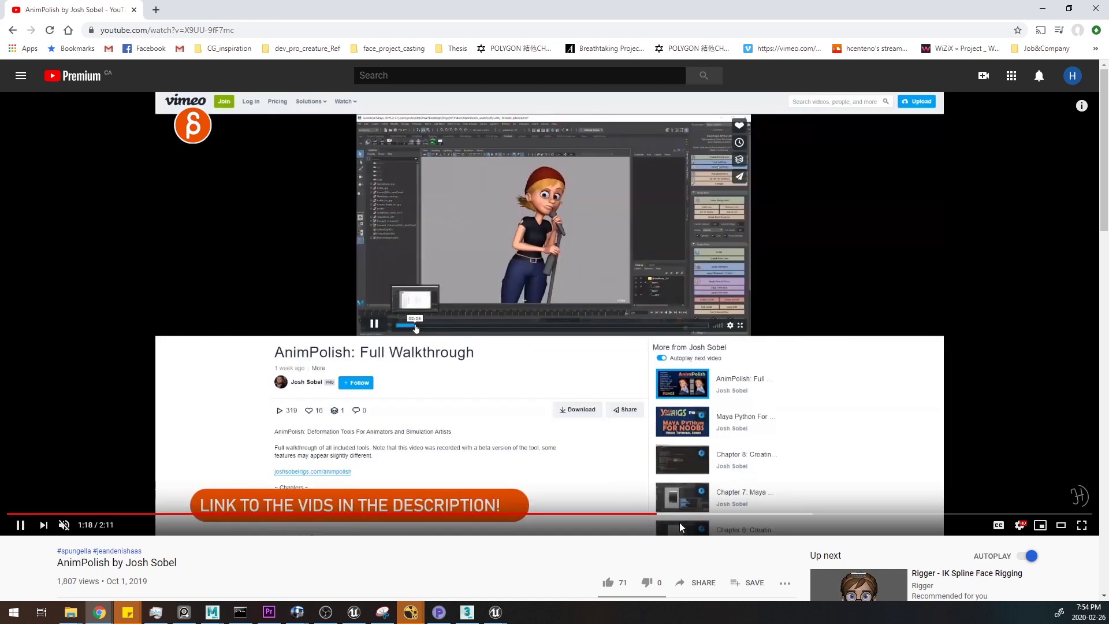
click(742, 514)
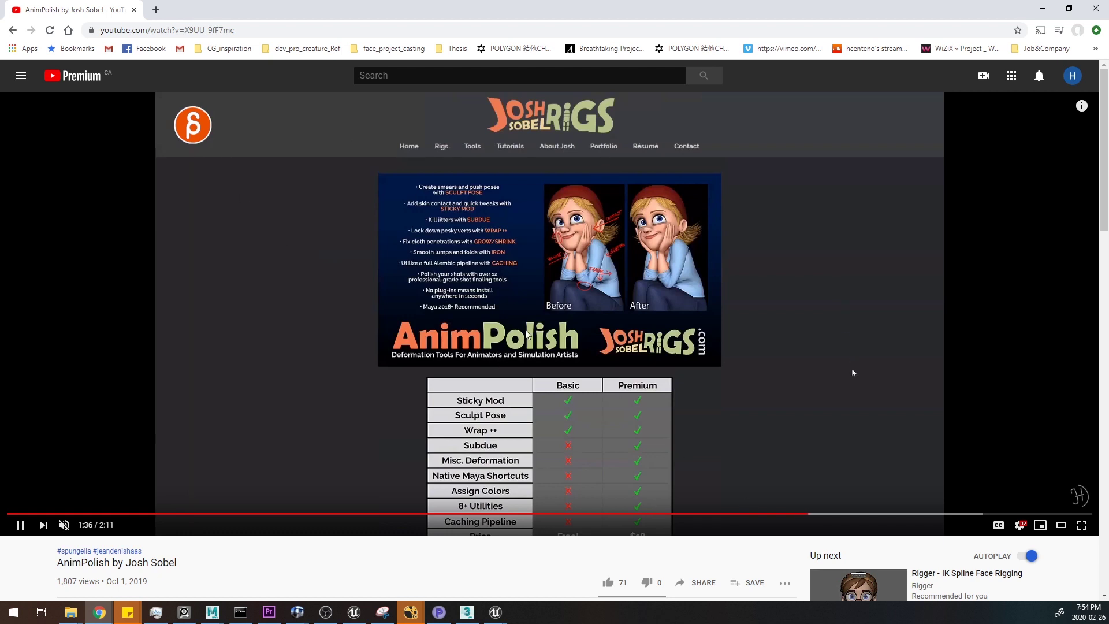
click(850, 363)
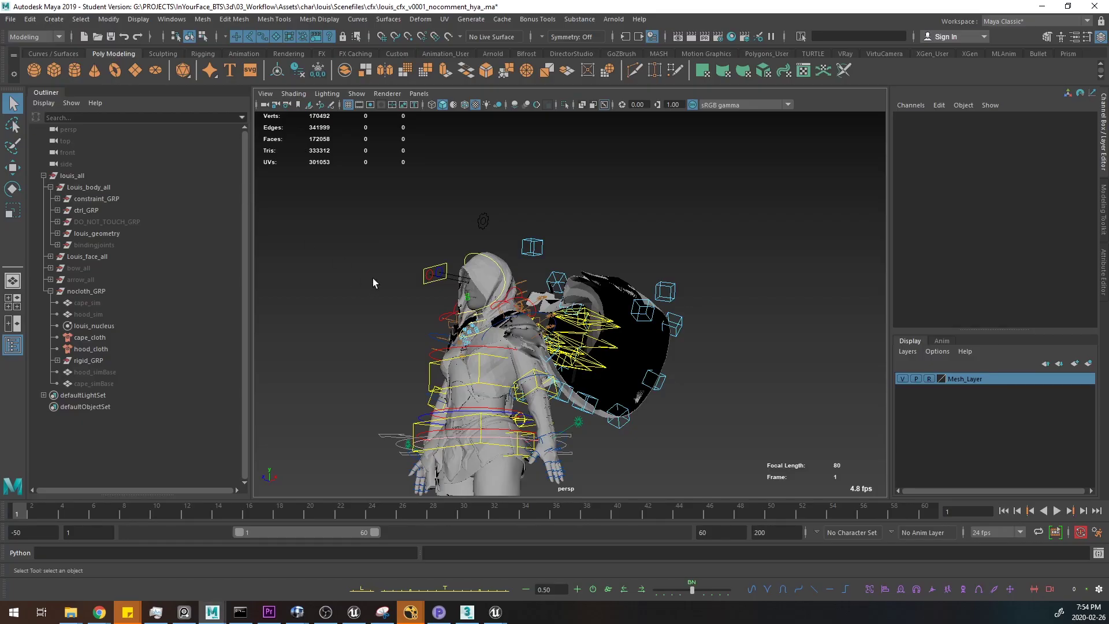
- Switch back to Maya and start a new empty scene without saving the changes to the louis cloth file
alt+drag(373, 278, 494, 302)
click(10, 19)
click(24, 40)
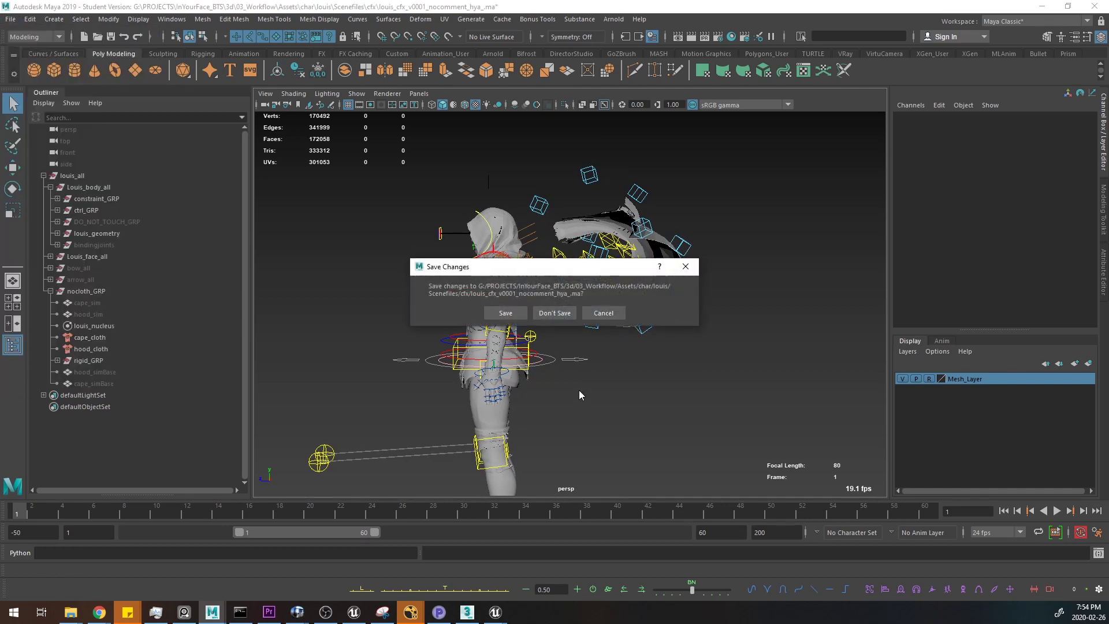
click(564, 313)
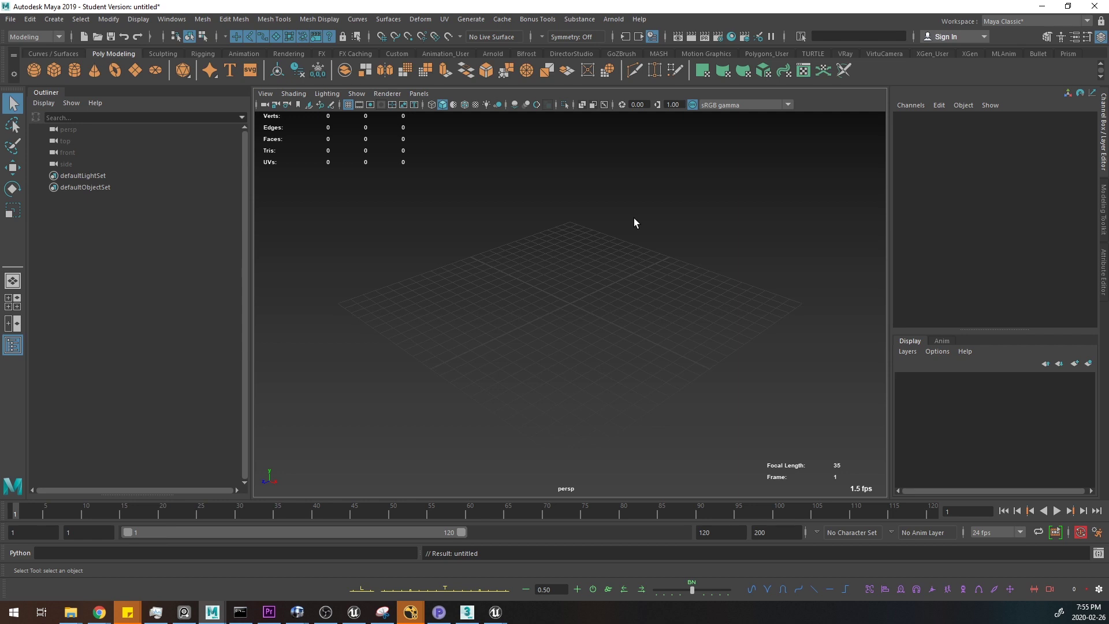
- Narrow the Outliner and show the HumanIK character controls
alt+middle_drag(588, 318, 564, 332)
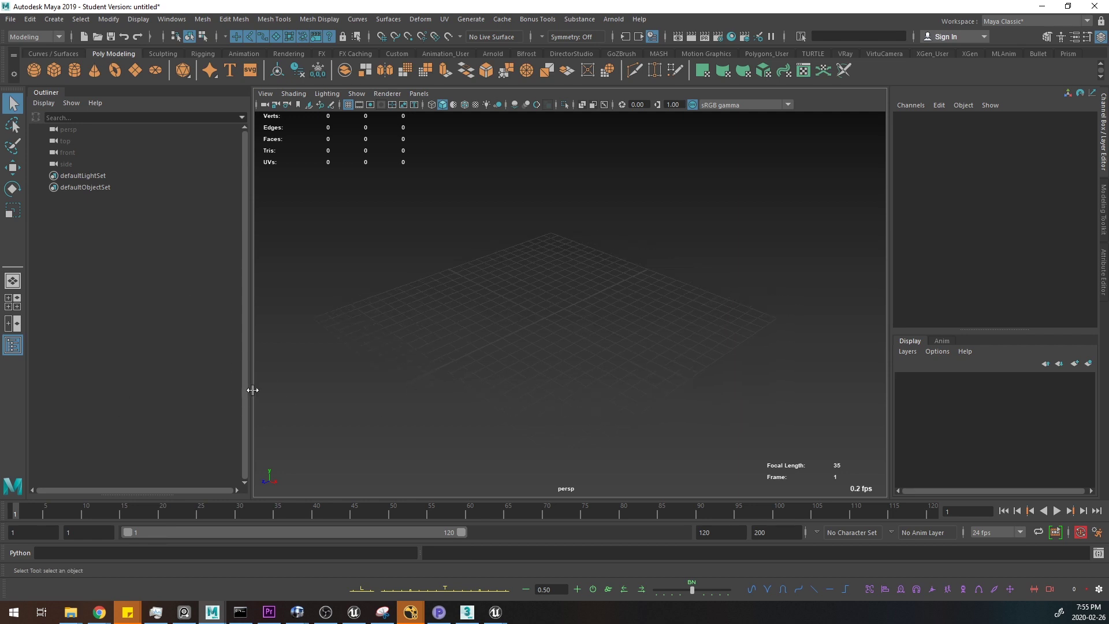
drag(252, 390, 210, 390)
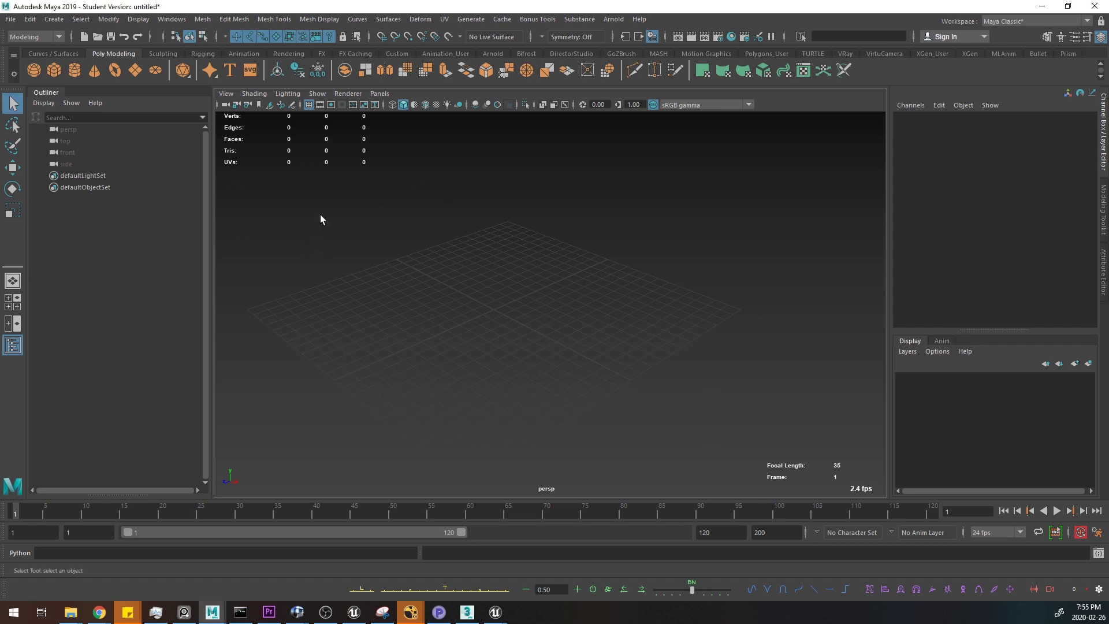
alt+drag(508, 281, 649, 258)
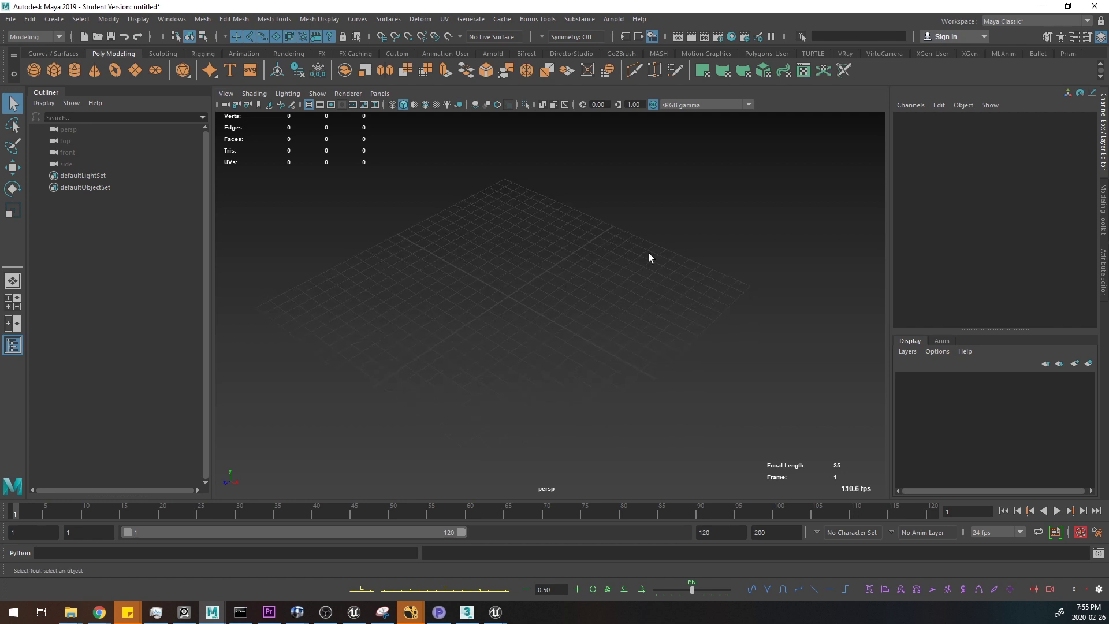
click(1062, 38)
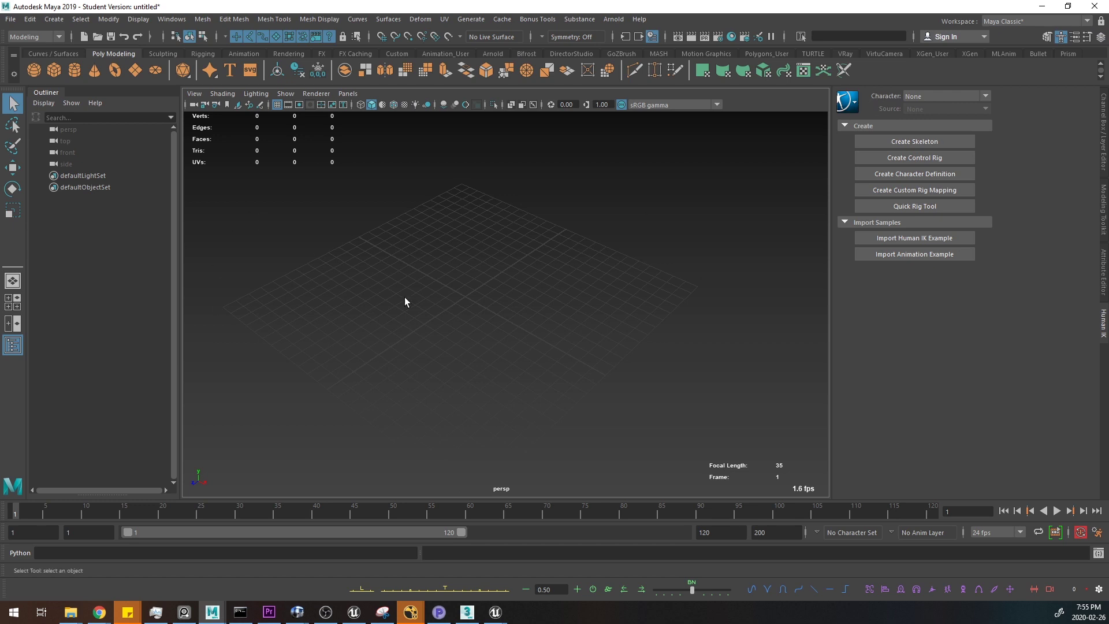
alt+drag(462, 304, 498, 307)
click(13, 19)
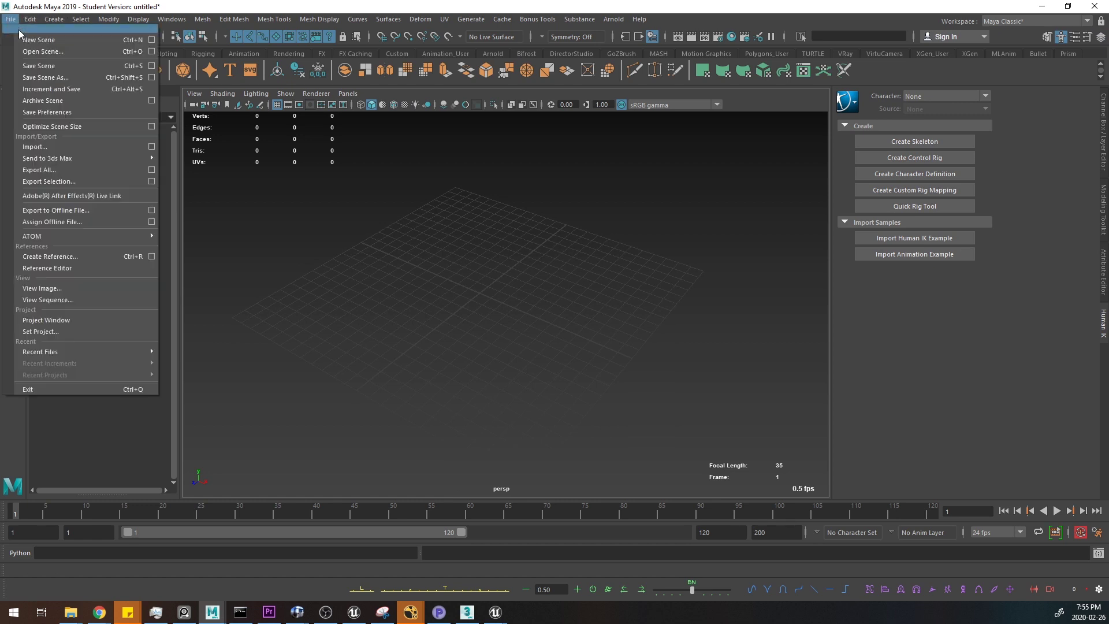
click(153, 5)
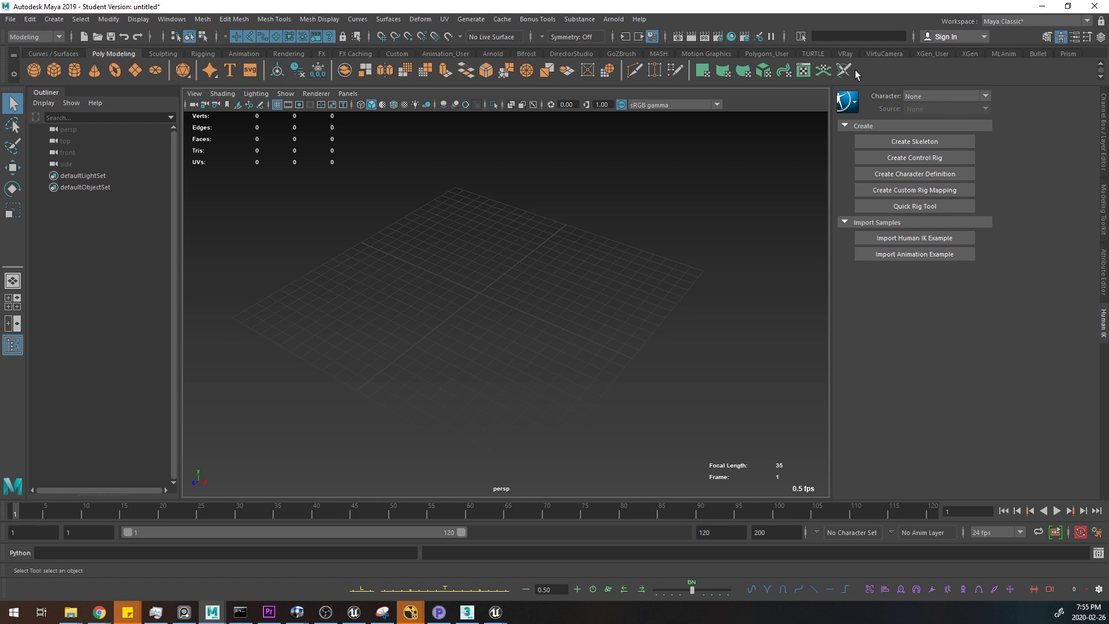
- Open the Prism Project Browser
click(11, 19)
click(41, 51)
click(1069, 53)
click(113, 70)
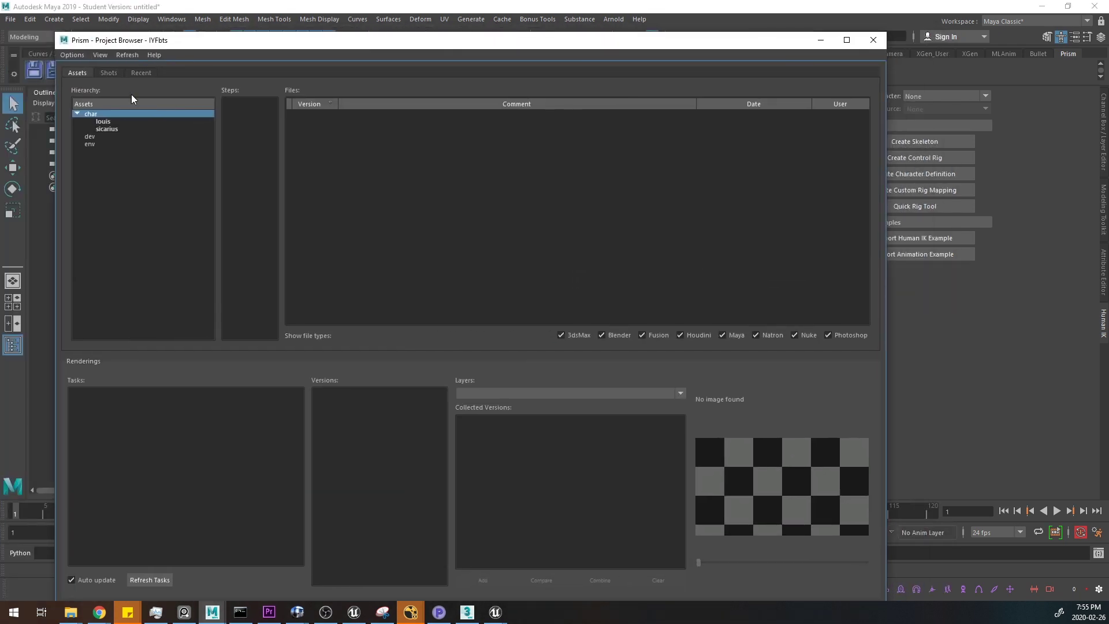
- Load version v0001 of the louis character's HIK scene, accepting the student version notice and postponing the animation crash recovery
click(115, 122)
click(243, 130)
click(246, 103)
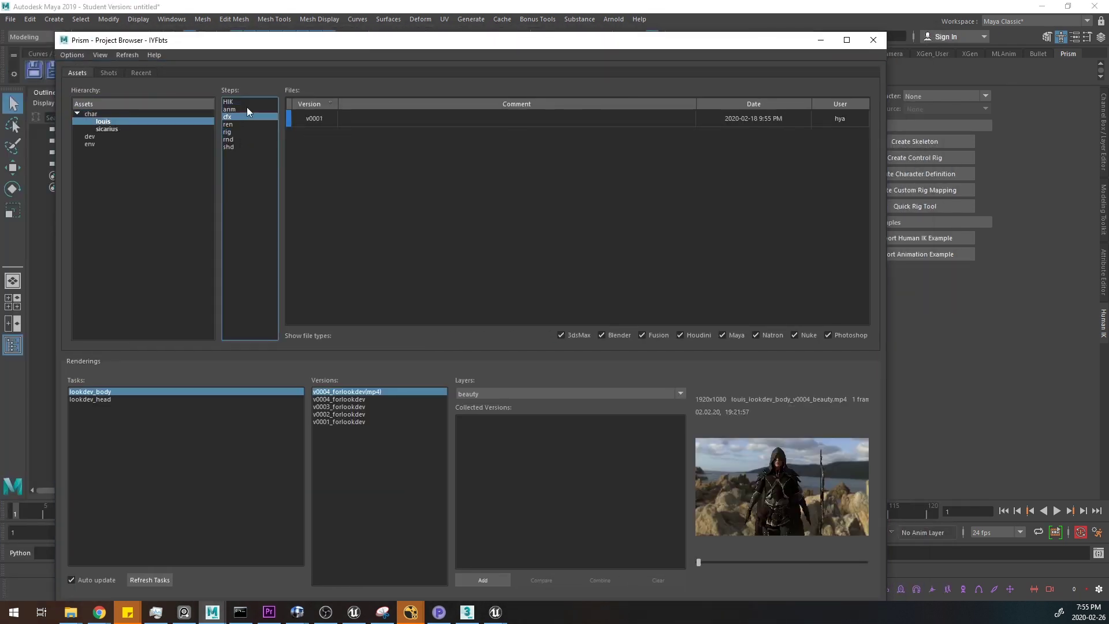
double_click(380, 120)
click(569, 310)
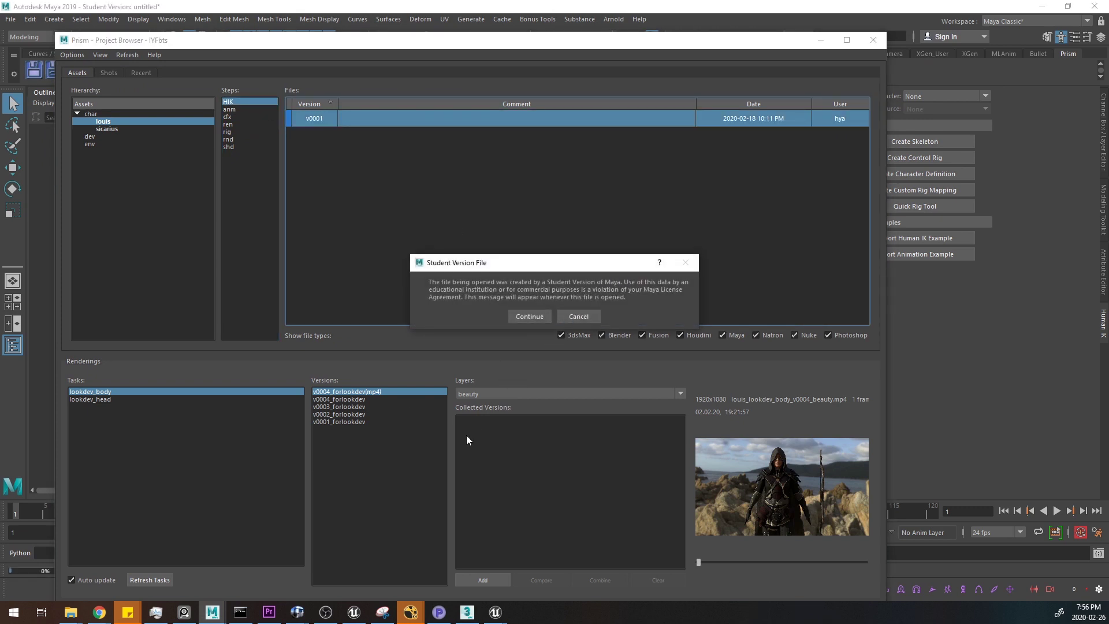
click(527, 315)
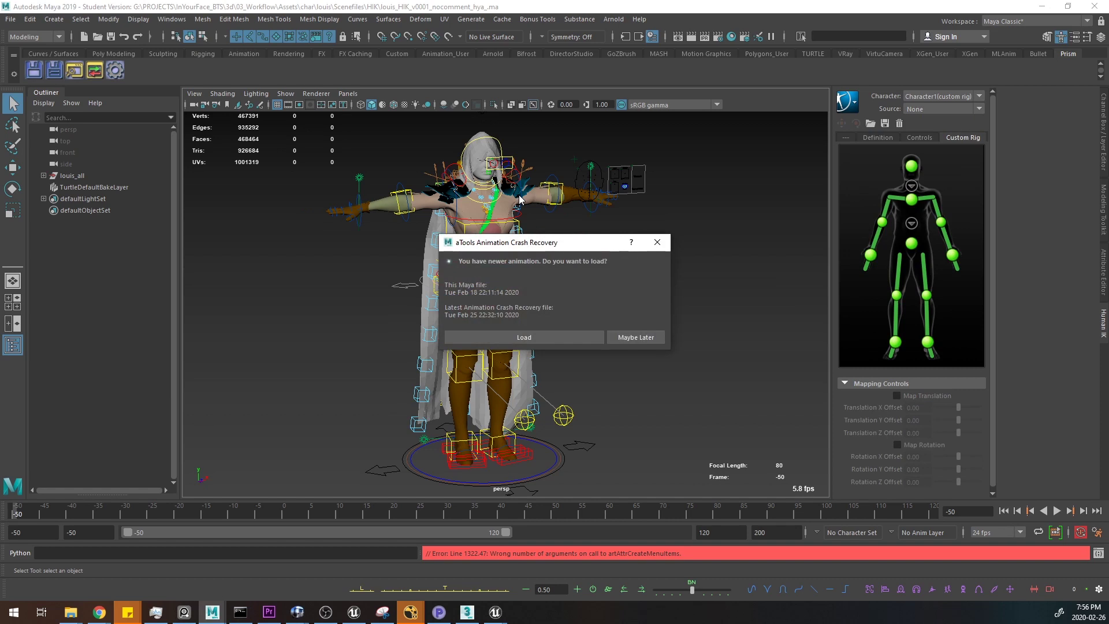
click(664, 337)
- Show the HumanIK definition of the louis character and examine the rig from the front
alt+middle_drag(562, 257, 599, 270)
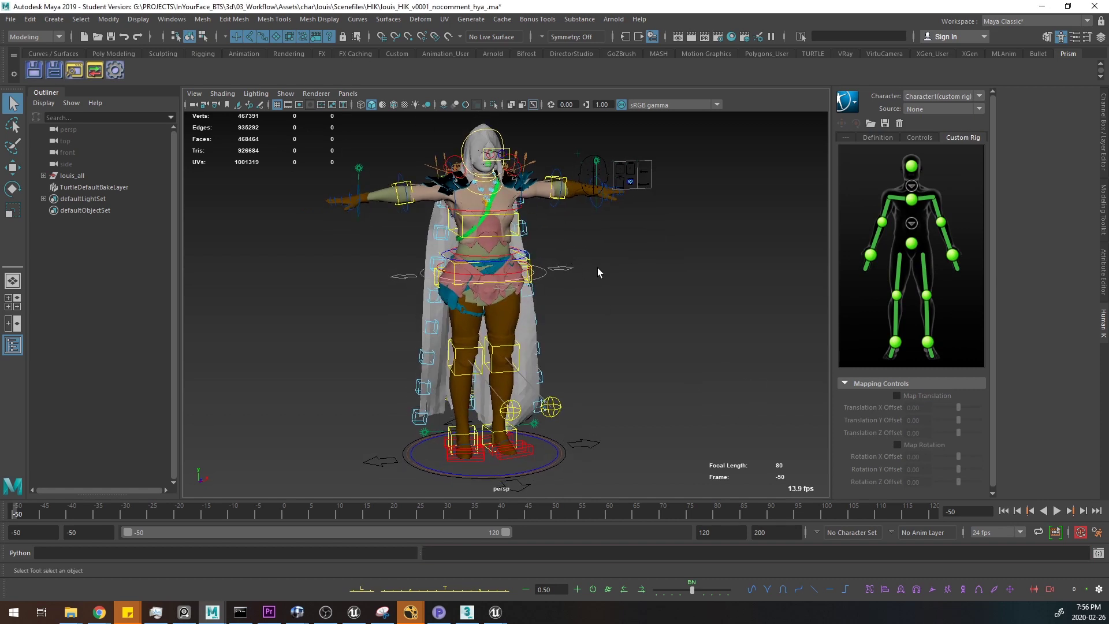
alt+drag(608, 270, 597, 270)
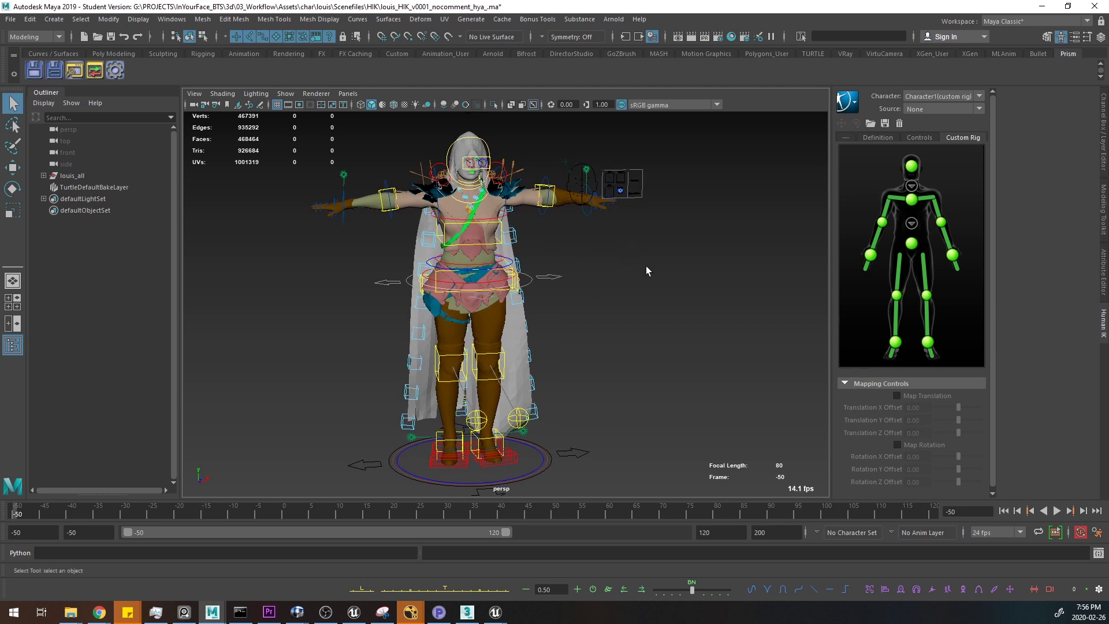
click(876, 138)
alt+middle_drag(558, 334, 563, 342)
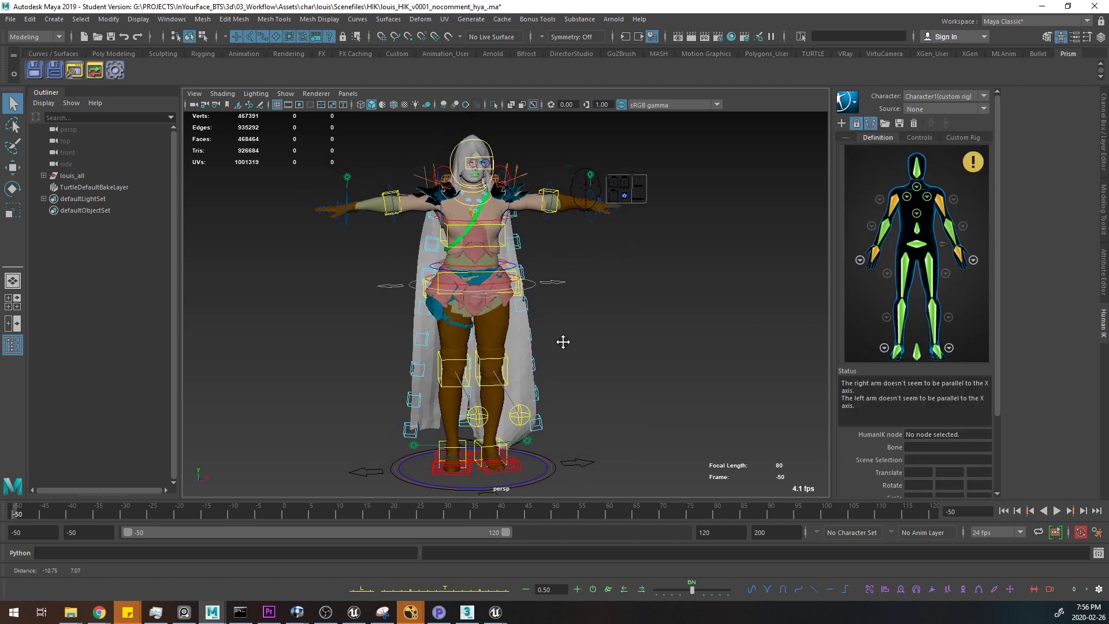
alt+drag(563, 342, 572, 321)
alt+drag(666, 310, 661, 304)
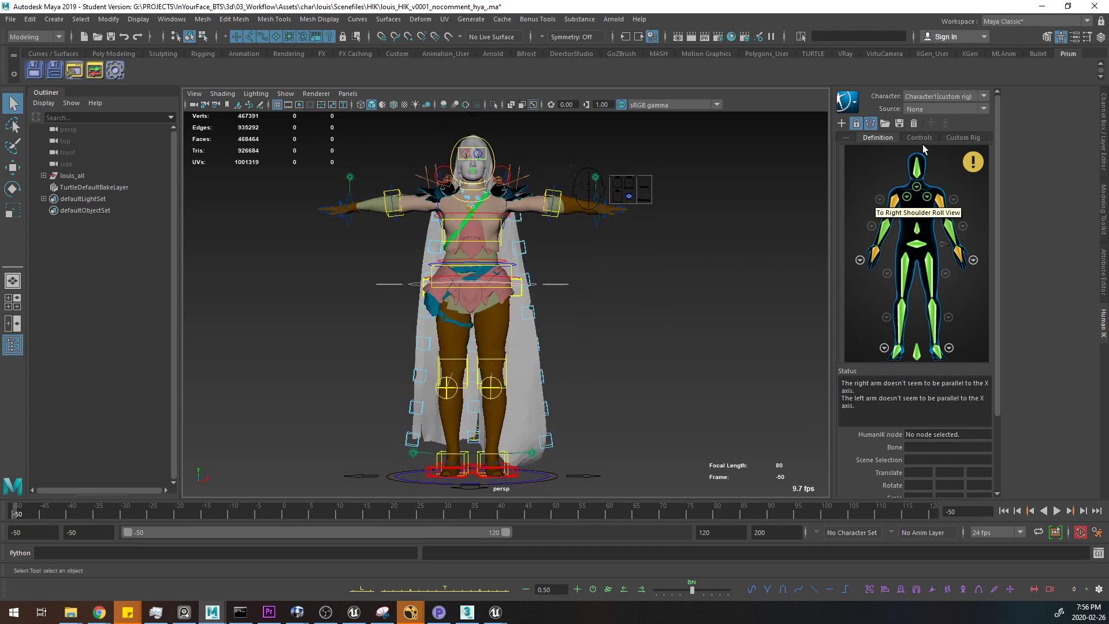
alt+middle_drag(631, 323, 623, 337)
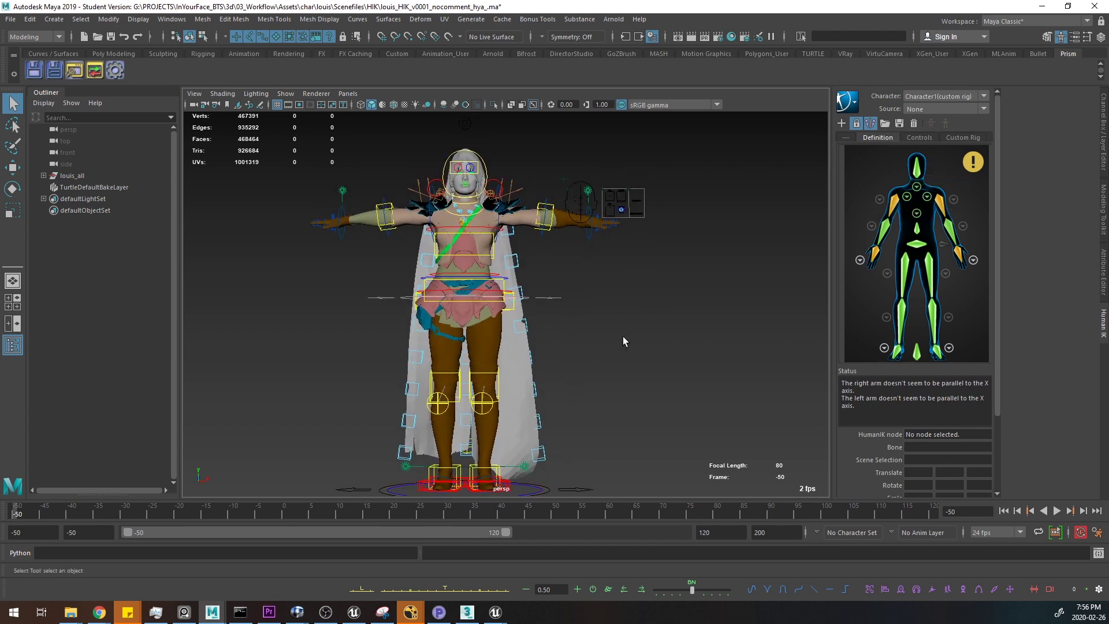
mouse_move(639, 329)
alt+mouse_down()
mouse_move(624, 342)
mouse_move(648, 334)
alt+mouse_up()
alt+middle_drag(680, 290, 683, 282)
alt+right_drag(684, 287, 701, 270)
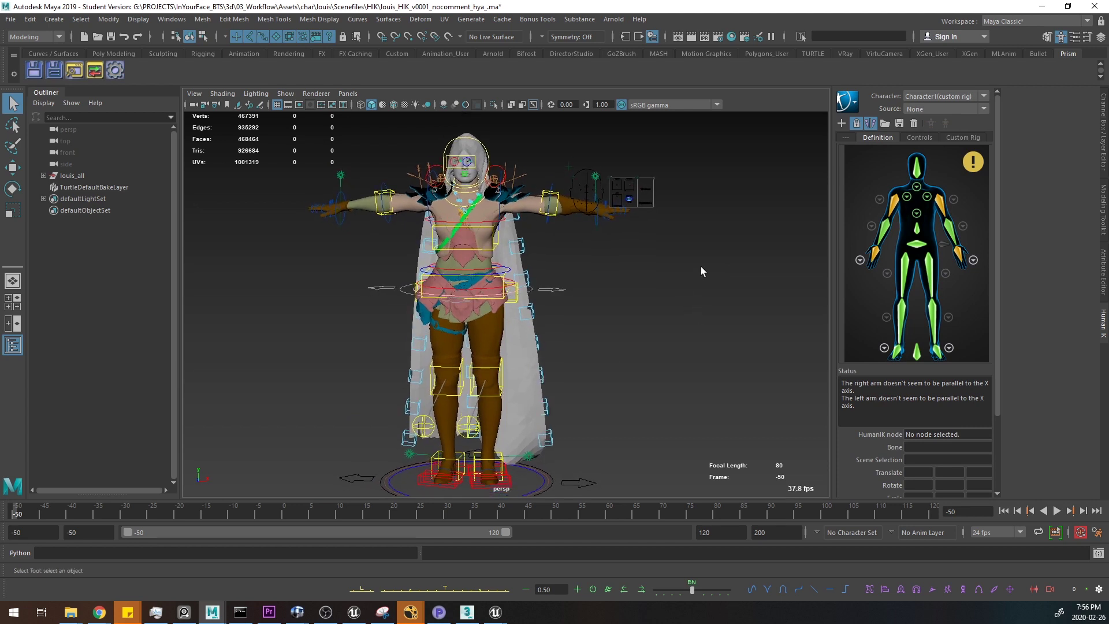
- Inspect the joints mapped to the hips, right upper leg, right lower leg and right foot in the HumanIK definition
click(917, 244)
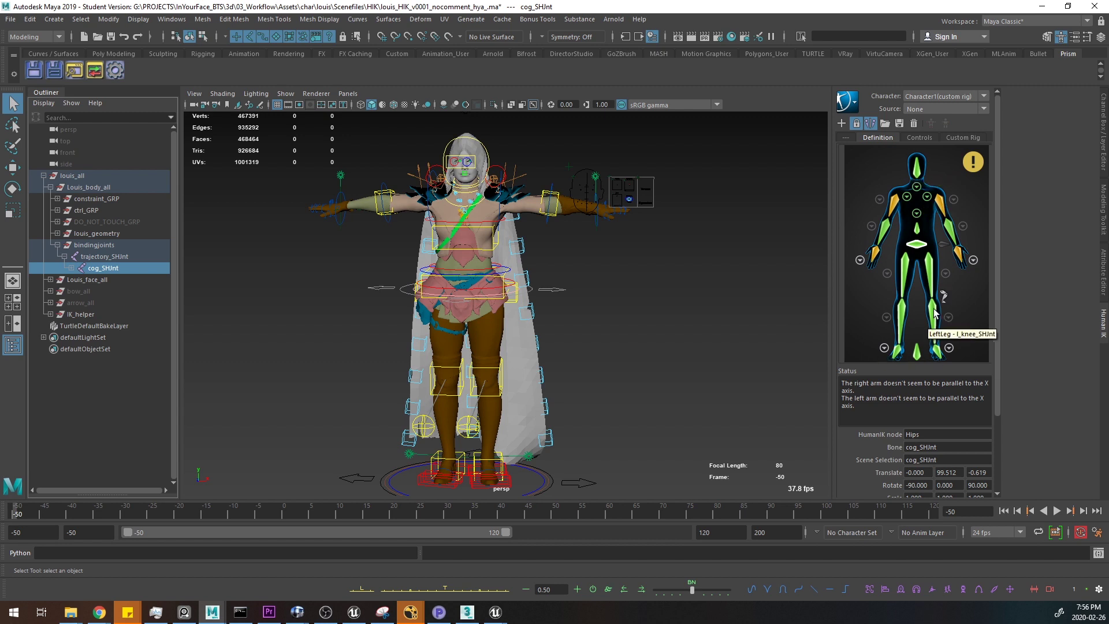
click(902, 279)
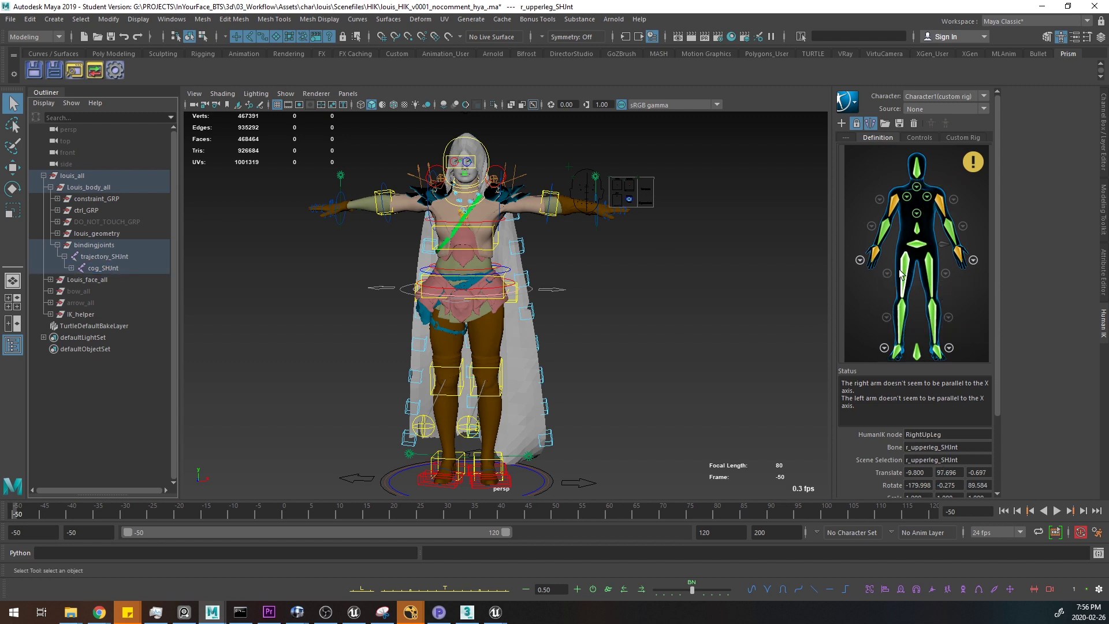
key(f)
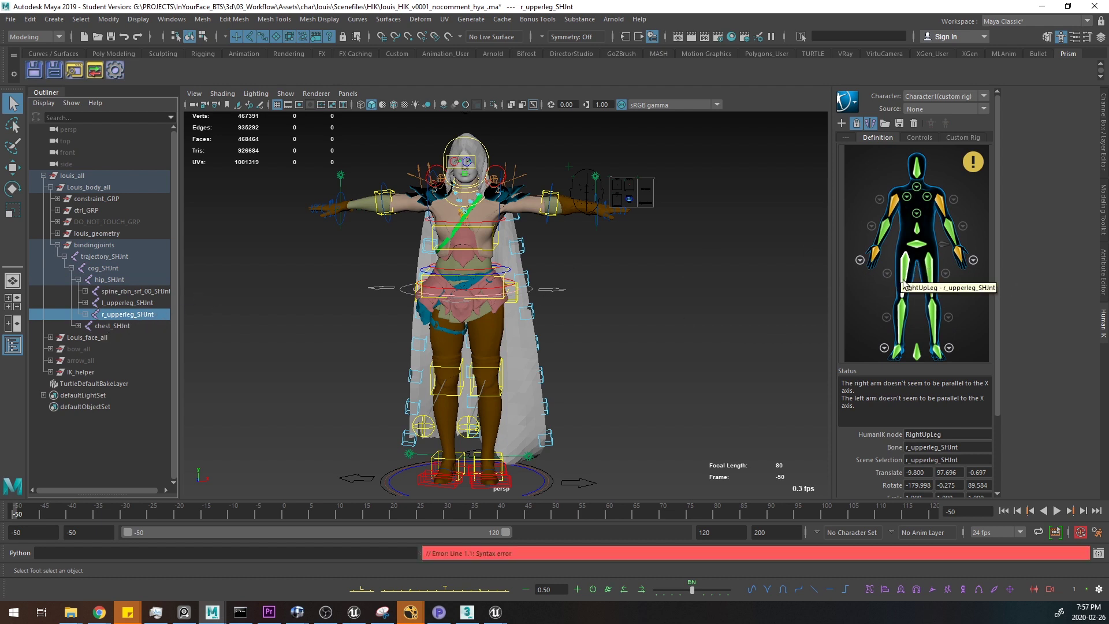
click(890, 295)
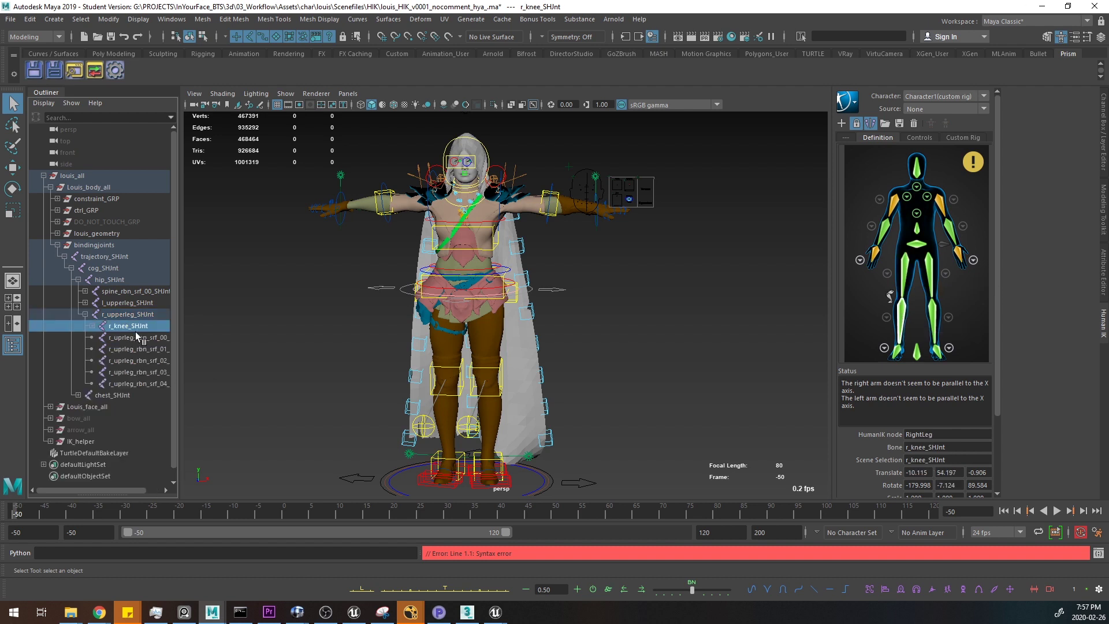
click(884, 348)
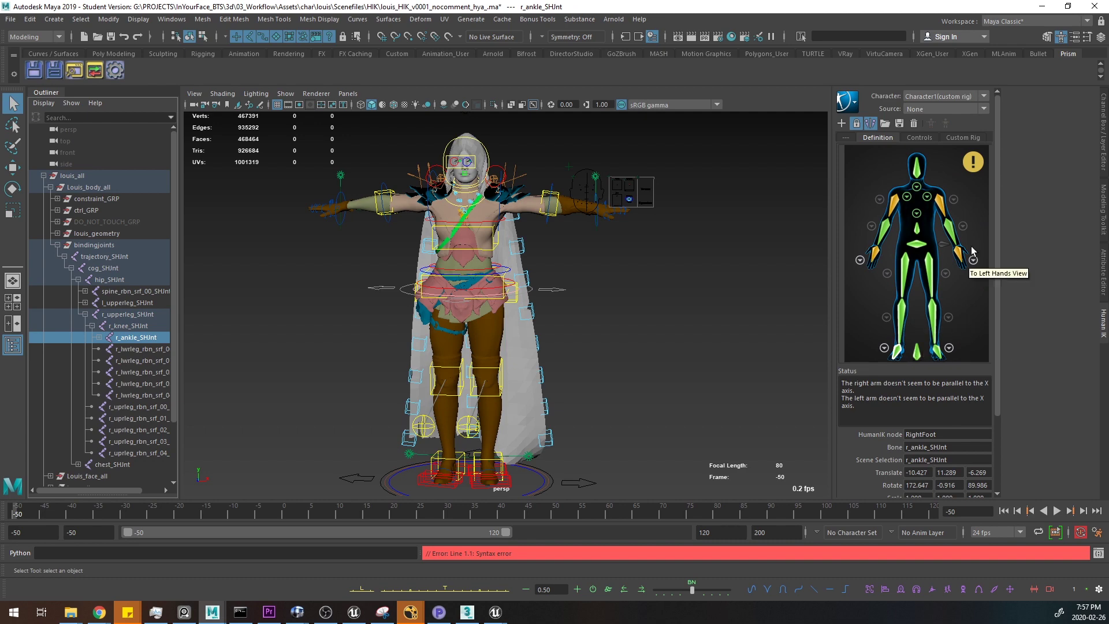
alt+drag(596, 289, 647, 269)
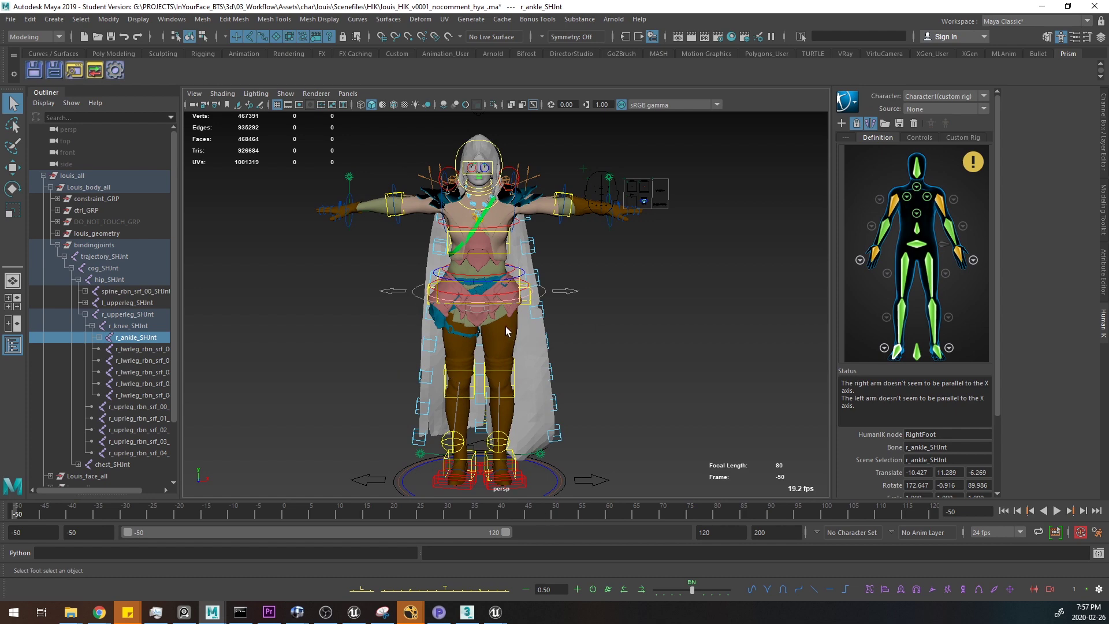
alt+middle_drag(566, 288, 572, 296)
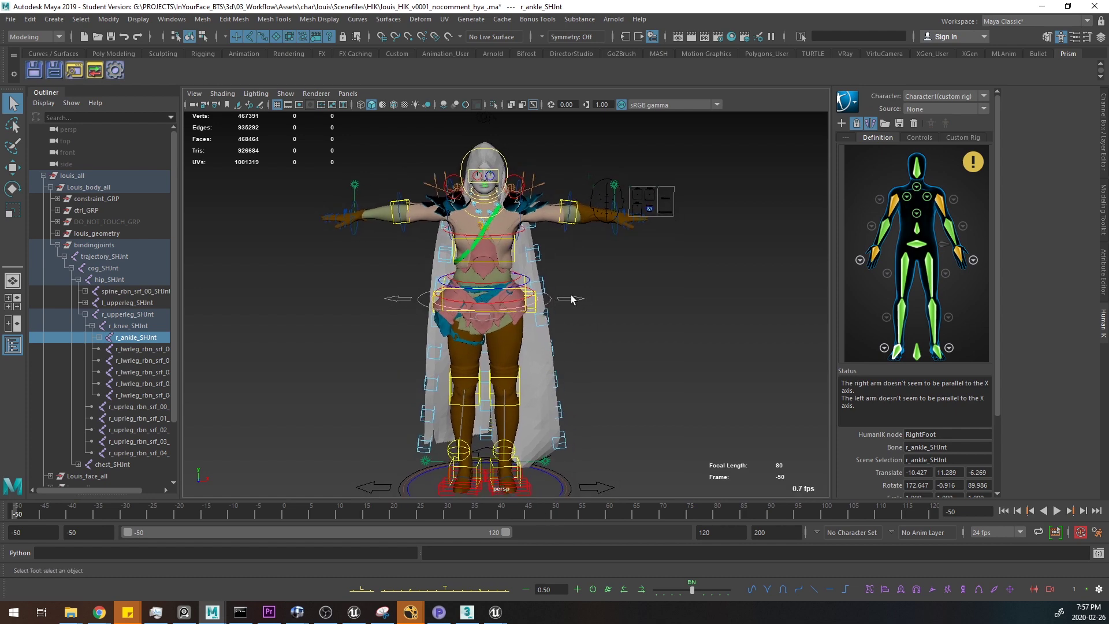
- Check the right knee, both upper leg joints and the spine joint in the skeleton hierarchy by selecting each one
click(140, 326)
click(140, 313)
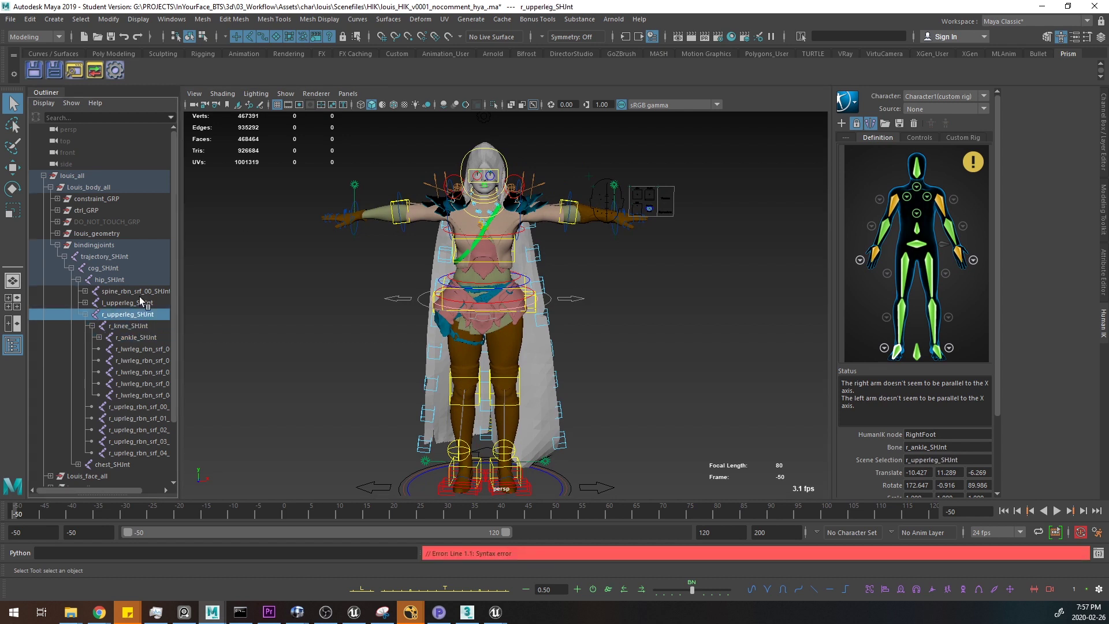
click(140, 301)
click(147, 292)
click(147, 303)
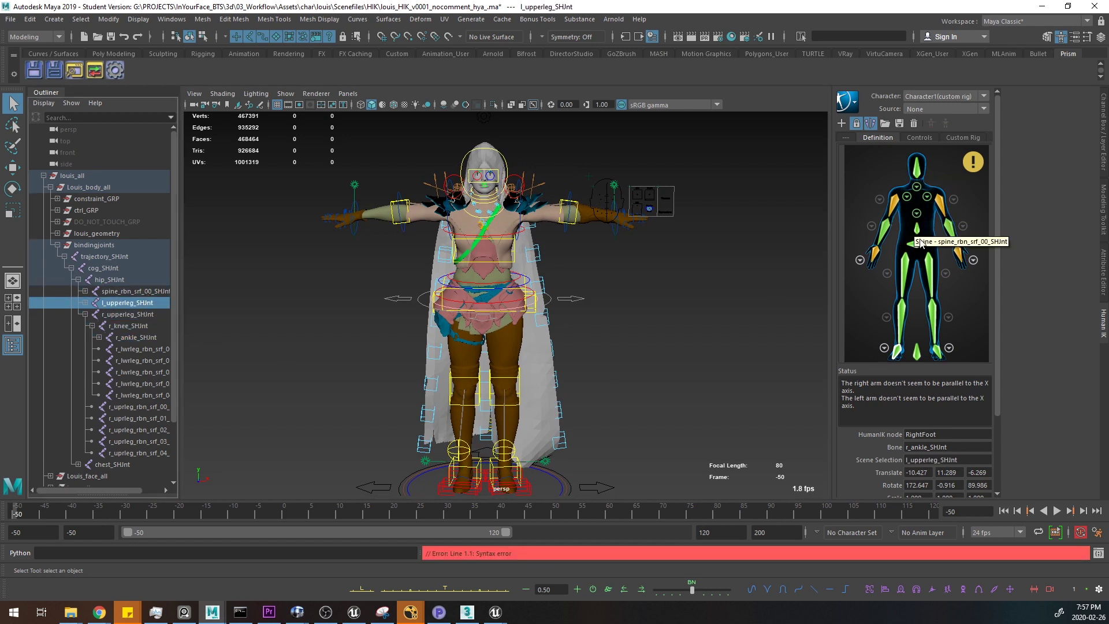
mouse_move(382, 612)
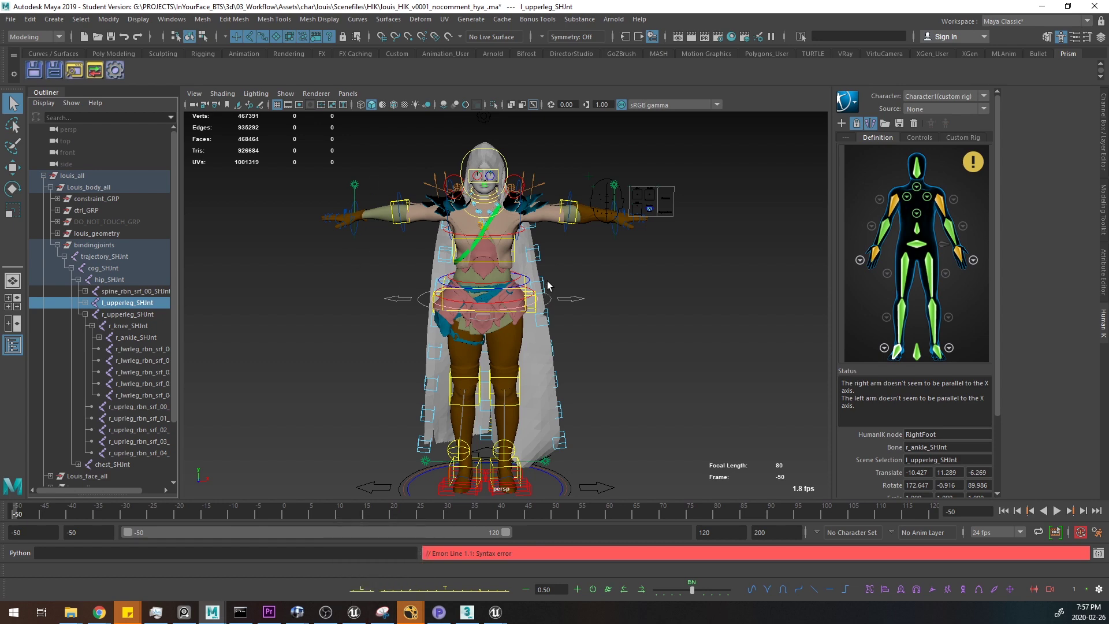
alt+middle_drag(569, 302, 529, 294)
alt+drag(528, 295, 528, 290)
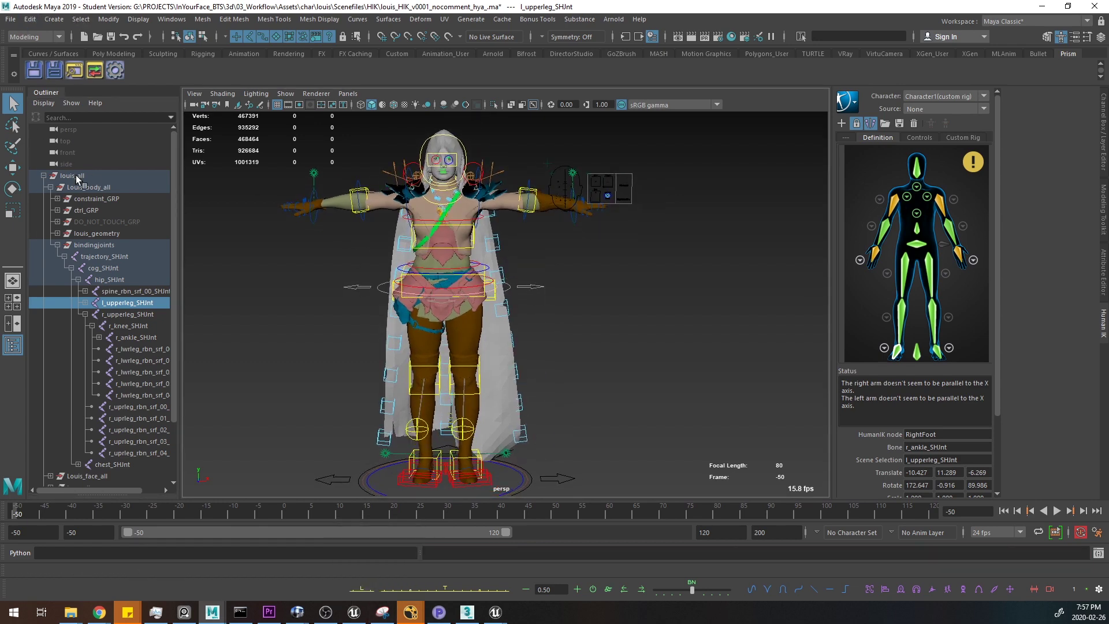
- Collapse the louis_all hierarchy, then set the current time to frame -28 with nothing selected
click(43, 175)
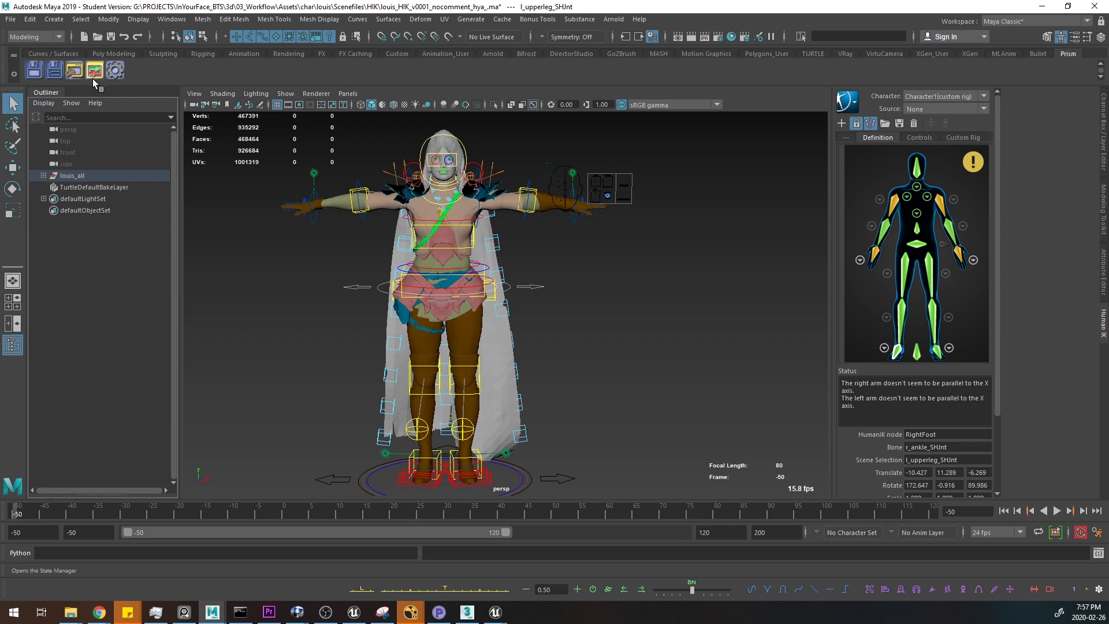
drag(26, 514, 133, 514)
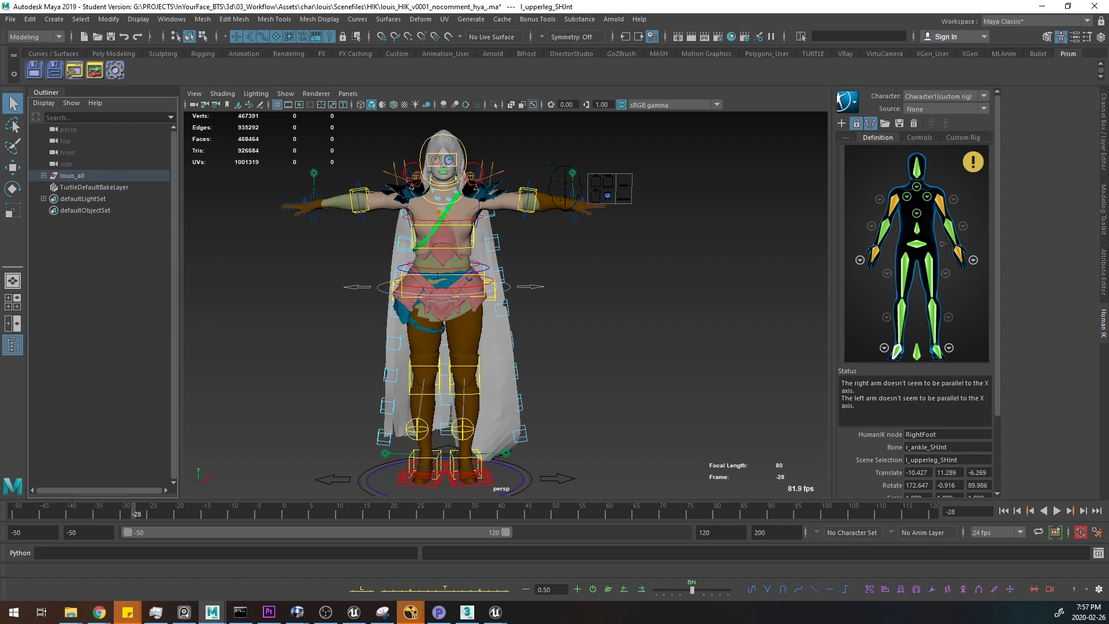
click(215, 272)
alt+middle_drag(251, 247, 248, 232)
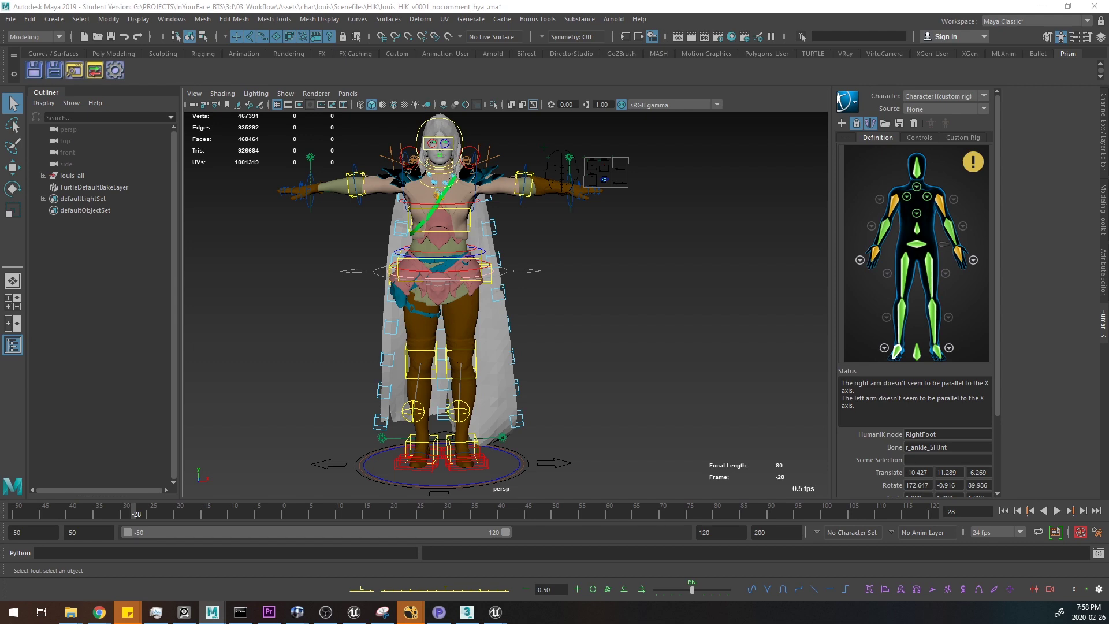
- Switch to the Maya window with the empty untitled scene and start importing a file
drag(0, 191, 798, 191)
double_click(797, 191)
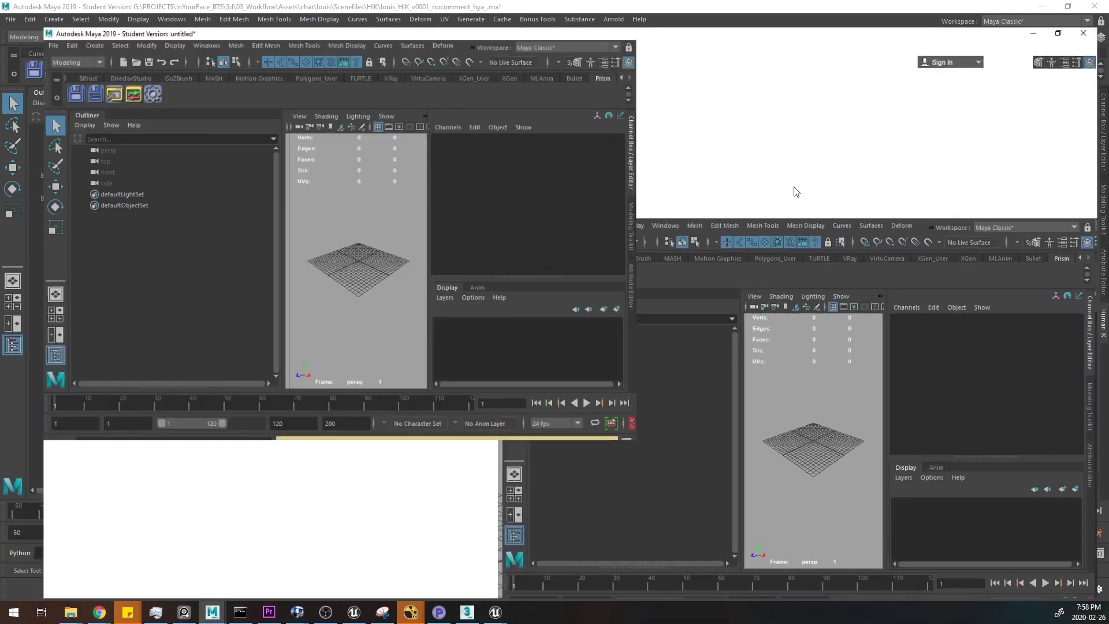
drag(255, 213, 197, 208)
click(11, 19)
click(76, 149)
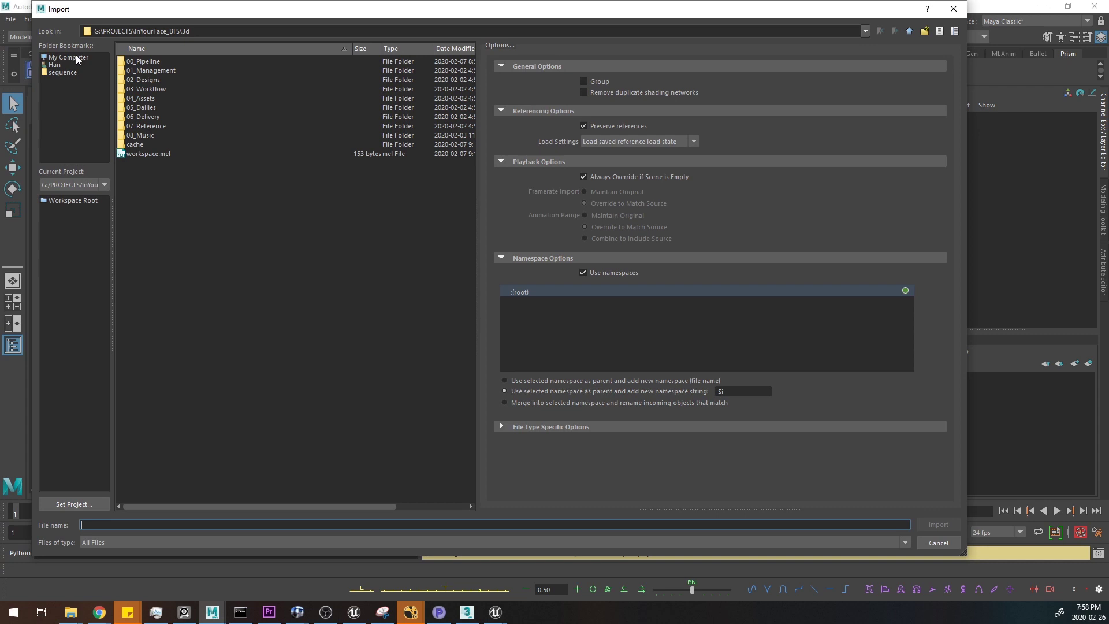
- Browse the import location to the sequence folder of the InYourFace project on the G: drive
click(77, 58)
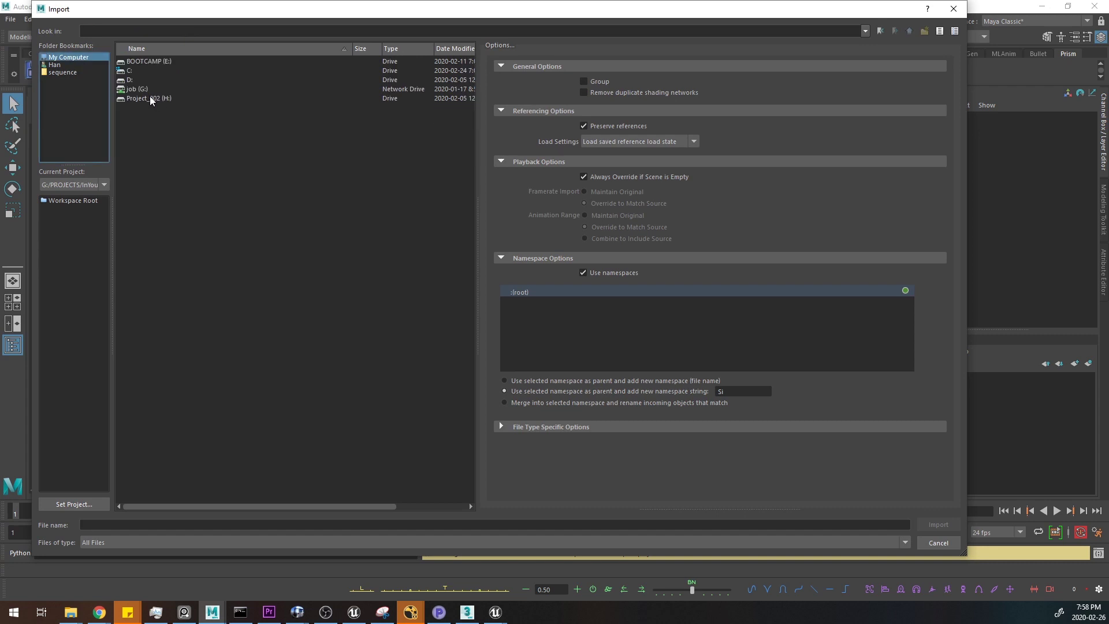
click(140, 90)
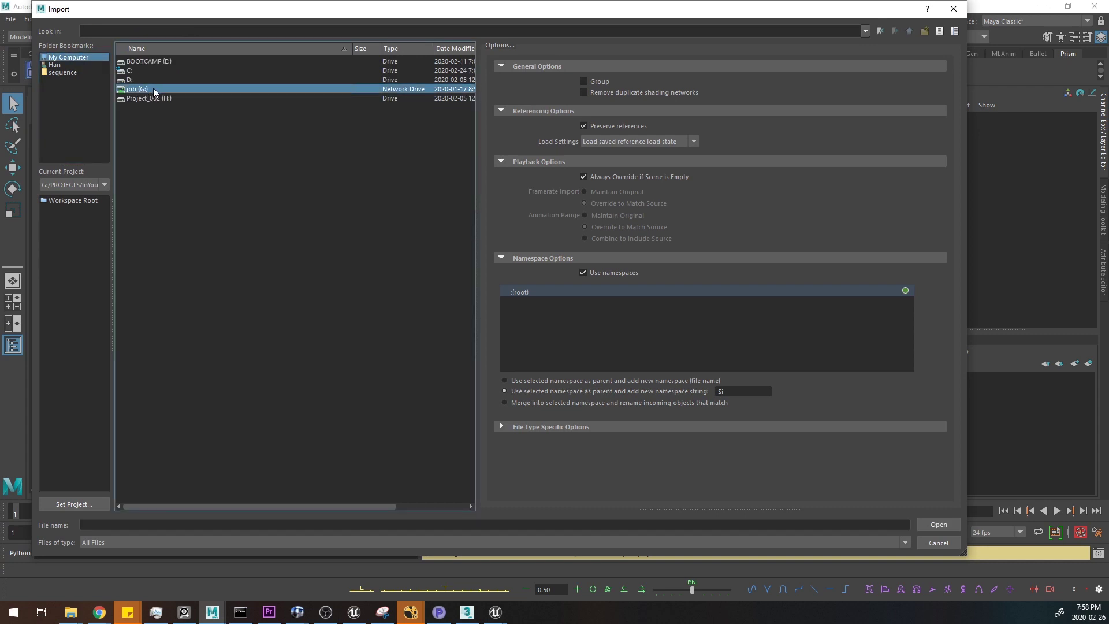
double_click(154, 88)
click(149, 107)
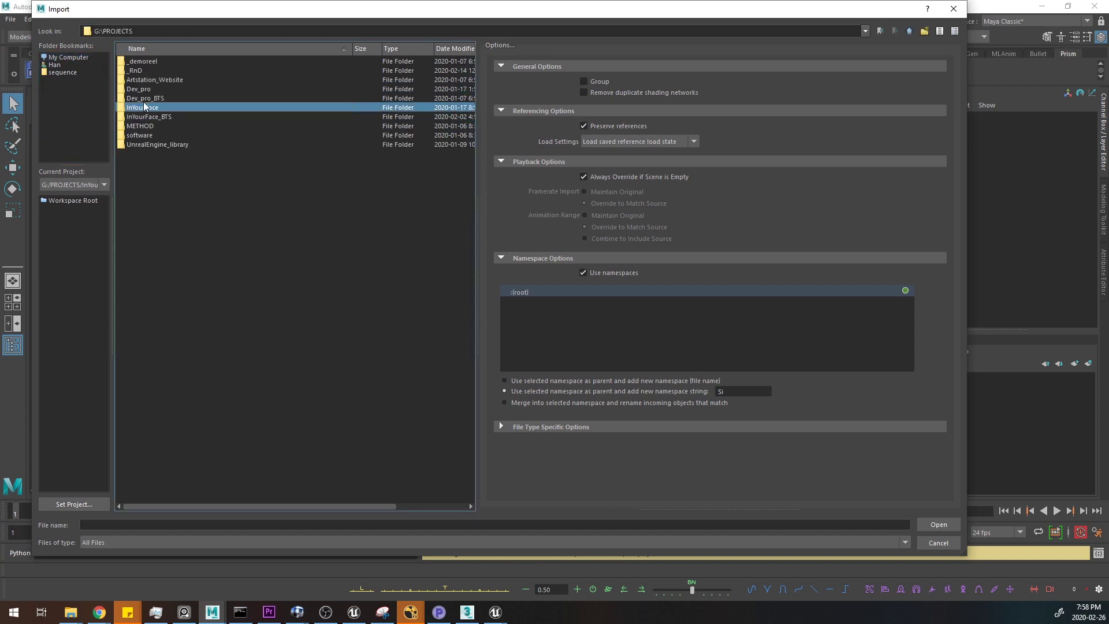
double_click(147, 108)
double_click(142, 182)
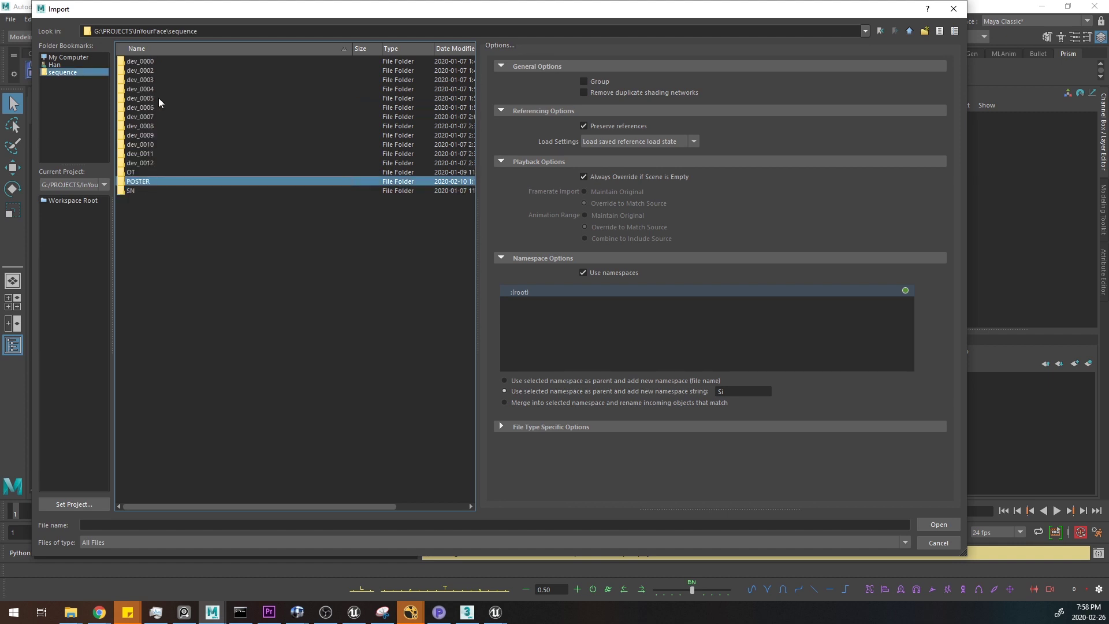
- Import the motion capture file final_battle_001-013.fbx from the dev_0012\3d\_mocap folder
double_click(151, 163)
double_click(144, 71)
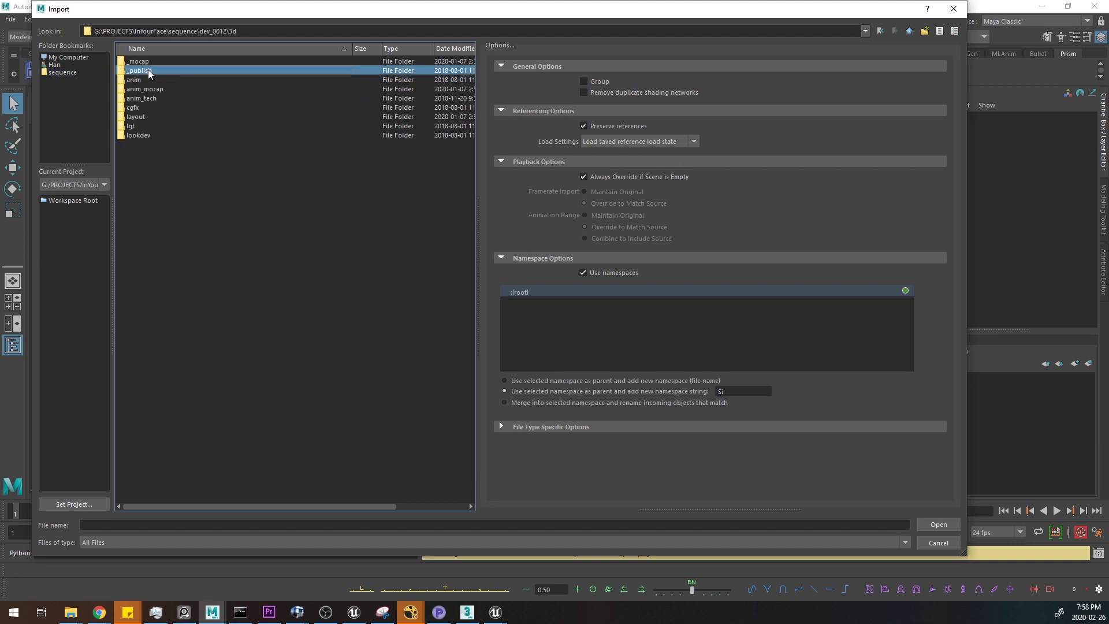
click(148, 63)
double_click(148, 64)
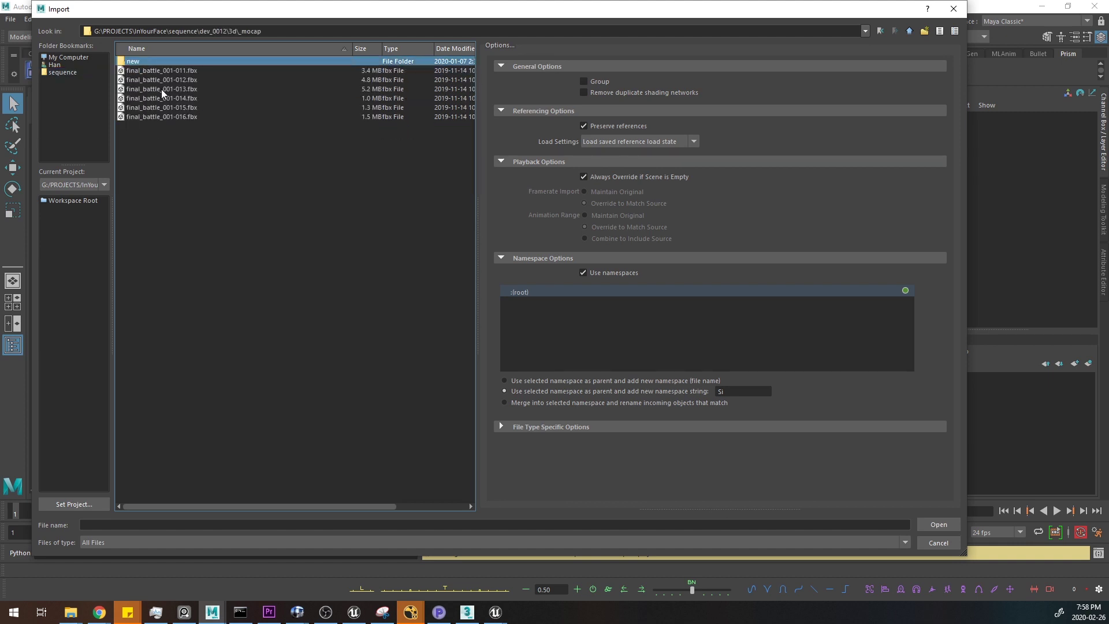
click(163, 89)
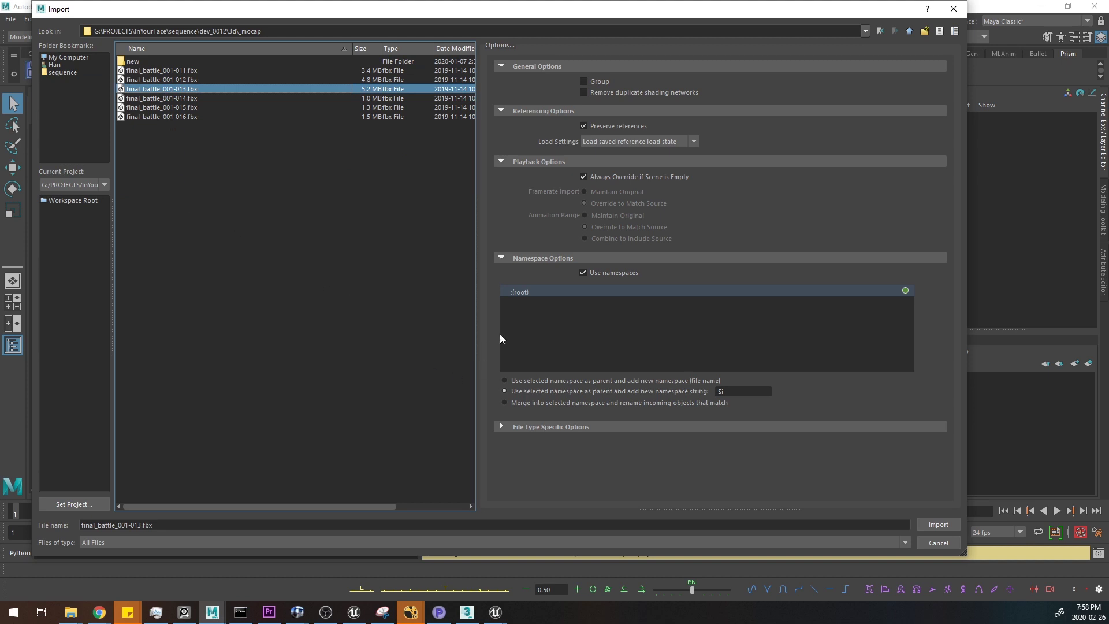
click(938, 525)
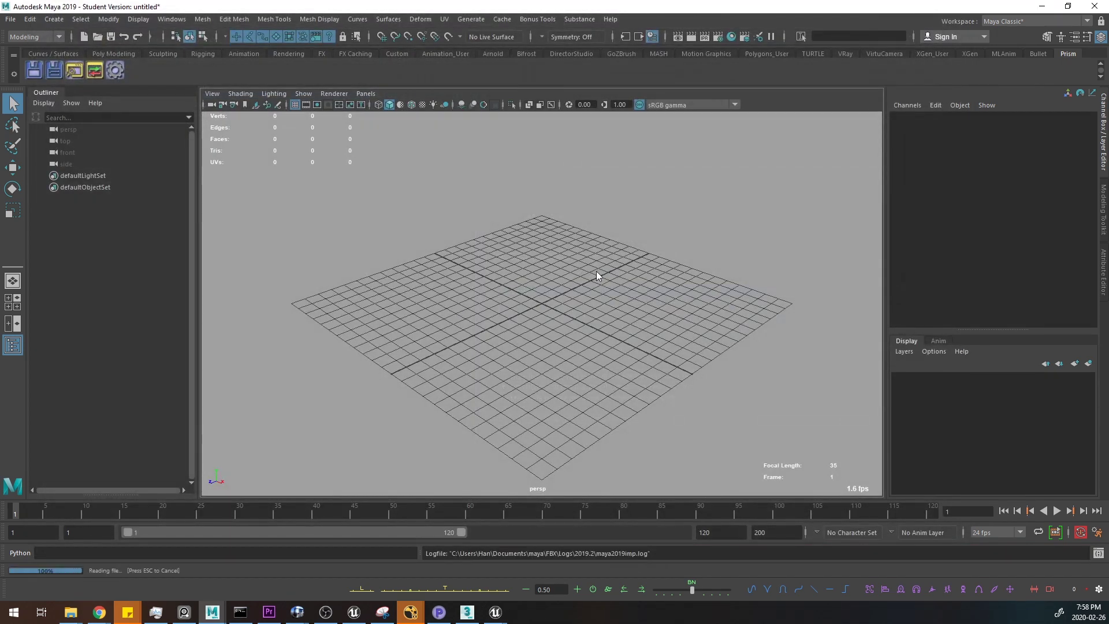
- Frame the imported skeleton and play back its motion capture animation from several angles, then stop playback
key(a)
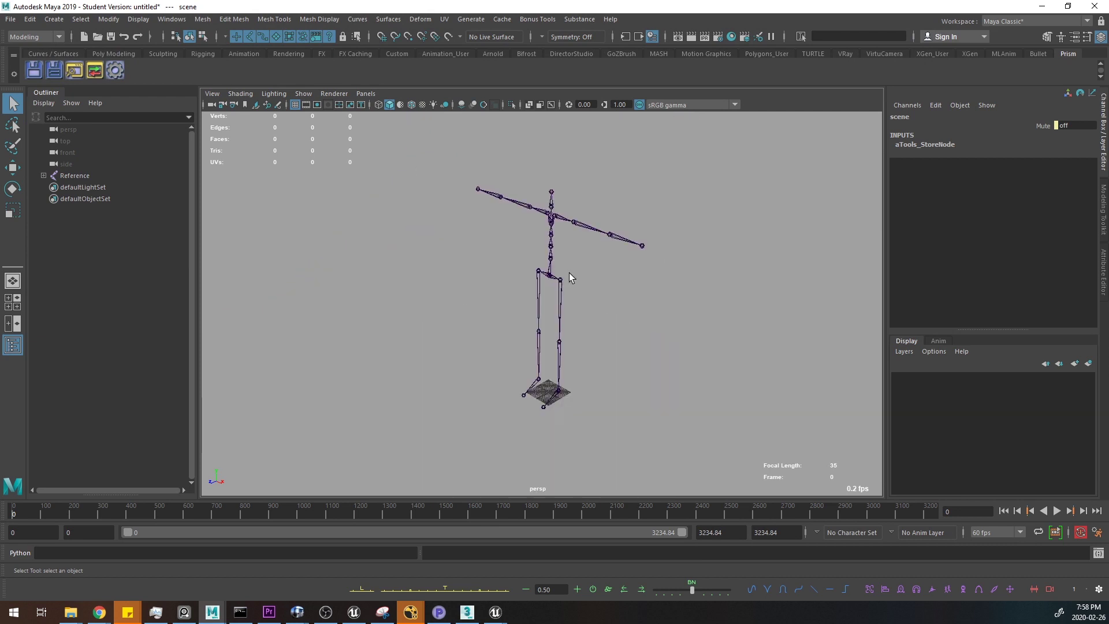
alt+right_drag(570, 272, 578, 340)
alt+drag(578, 339, 656, 313)
key(alt+v)
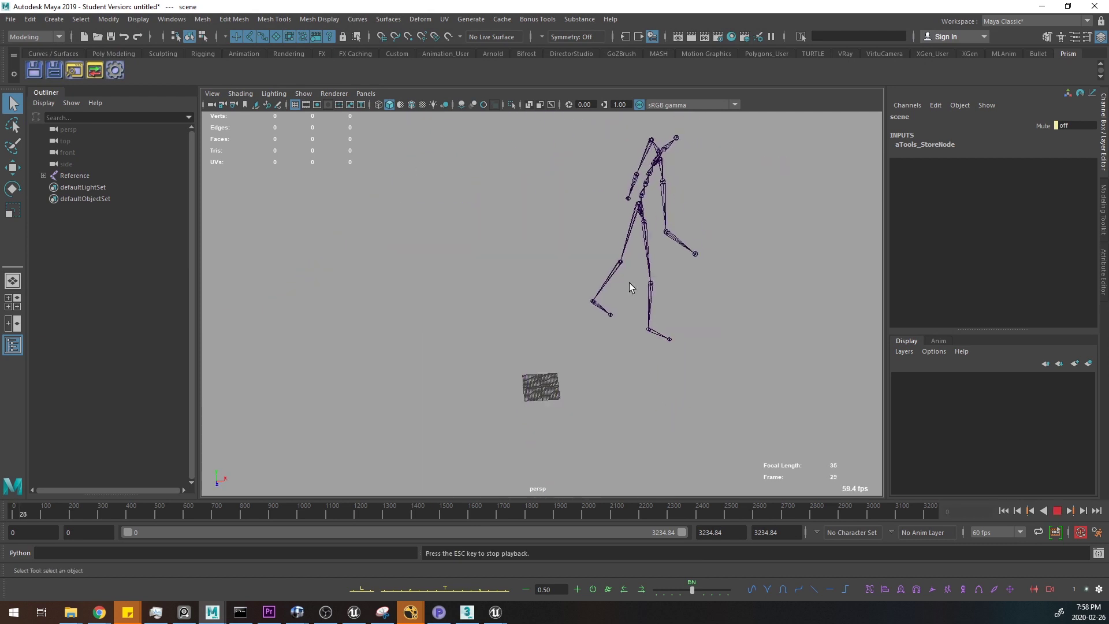
alt+middle_drag(647, 322, 610, 320)
alt+drag(658, 317, 551, 315)
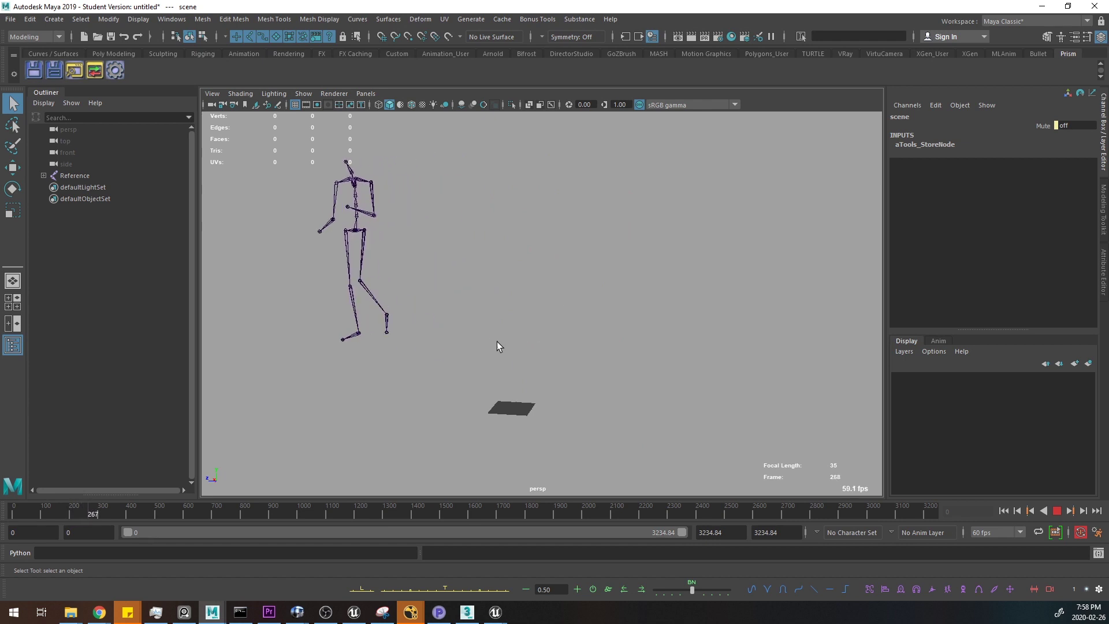
alt+middle_drag(404, 351, 480, 352)
alt+drag(480, 353, 537, 370)
key(alt+v)
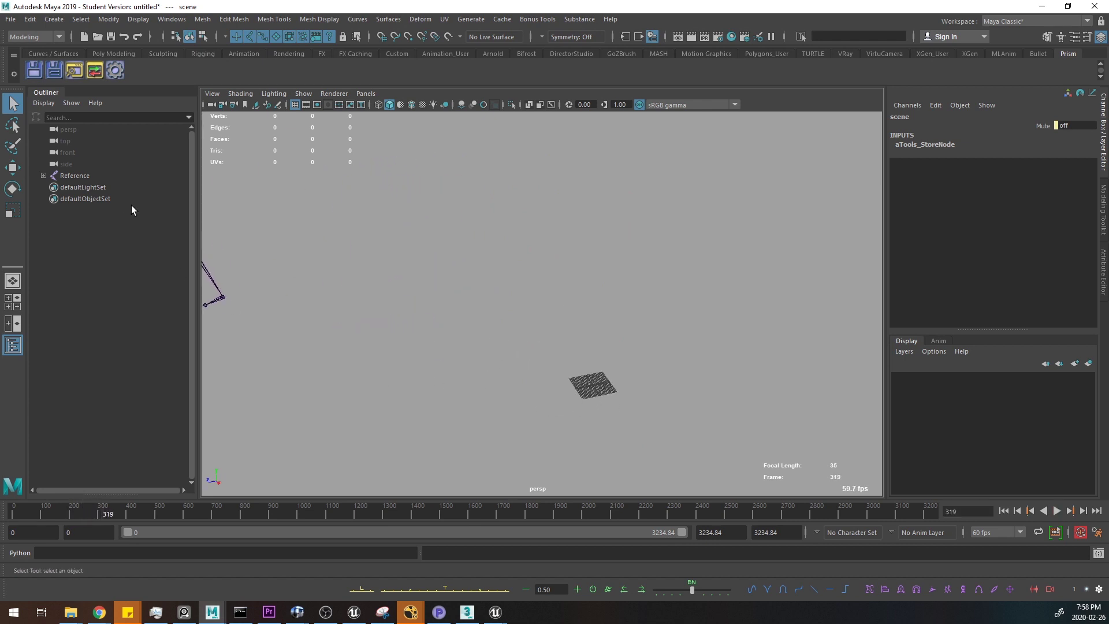
- Expand the entire Reference joint hierarchy and return the animation to its first frame
shift+click(44, 176)
alt+drag(396, 285, 662, 249)
alt+right_drag(593, 267, 388, 345)
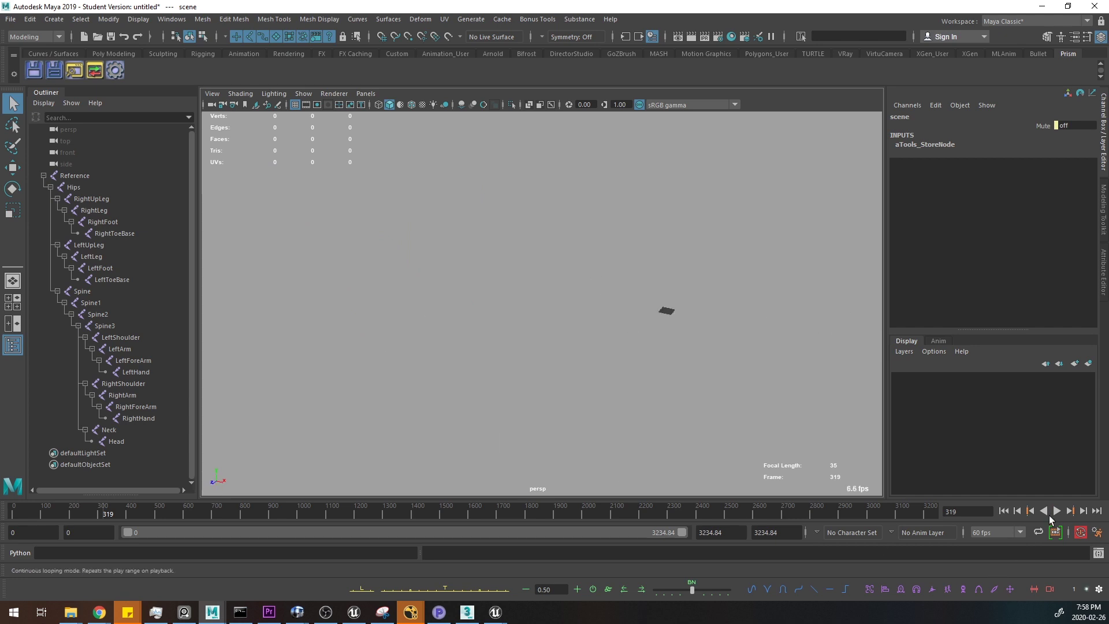
click(1004, 511)
- Examine the skeleton's T-pose at frame 0 by selecting the whole skeleton, then clear the selection
alt+drag(566, 273, 672, 277)
drag(358, 437, 602, 351)
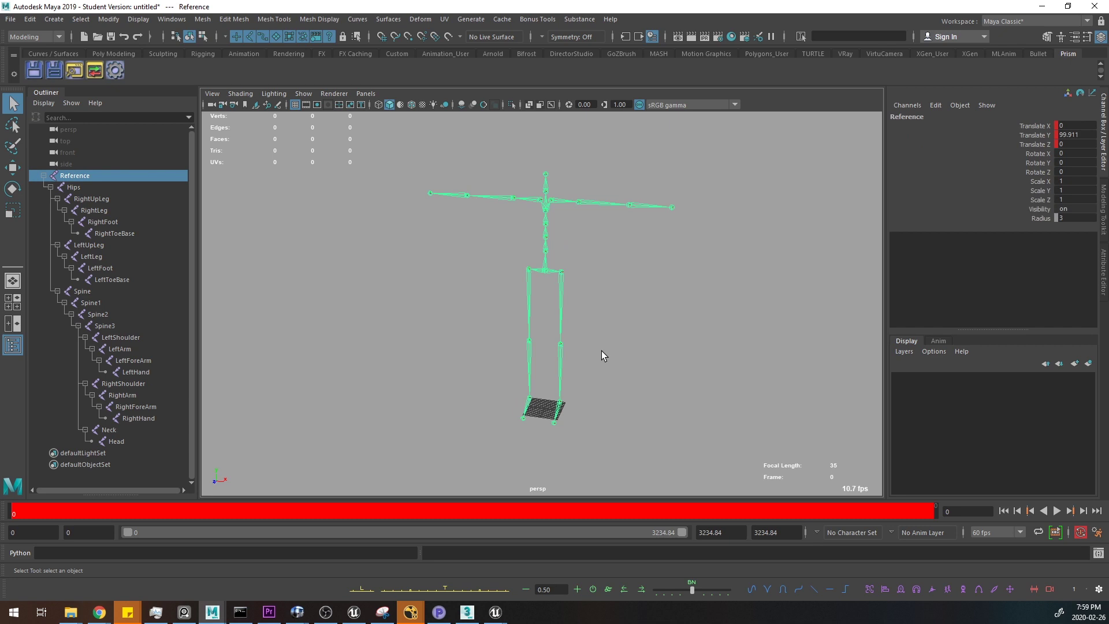
mouse_move(650, 318)
alt+mouse_down()
mouse_move(636, 307)
mouse_move(661, 338)
mouse_move(664, 318)
mouse_move(552, 309)
mouse_move(629, 321)
alt+mouse_up()
click(664, 318)
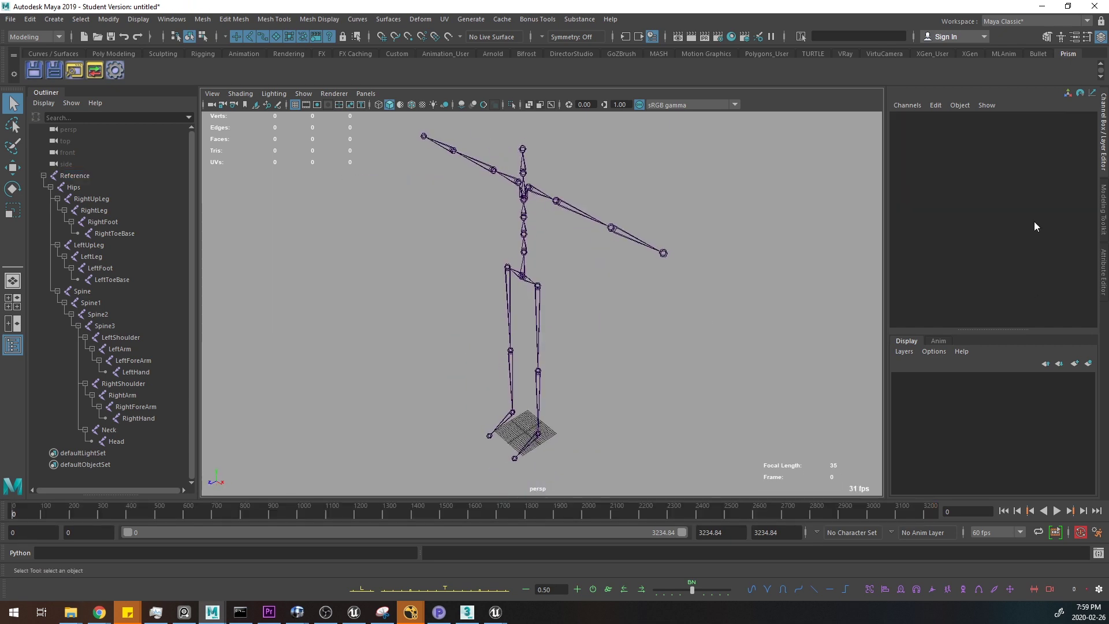
- Create a HumanIK character definition and assign the Reference joint to its Reference node
click(1060, 38)
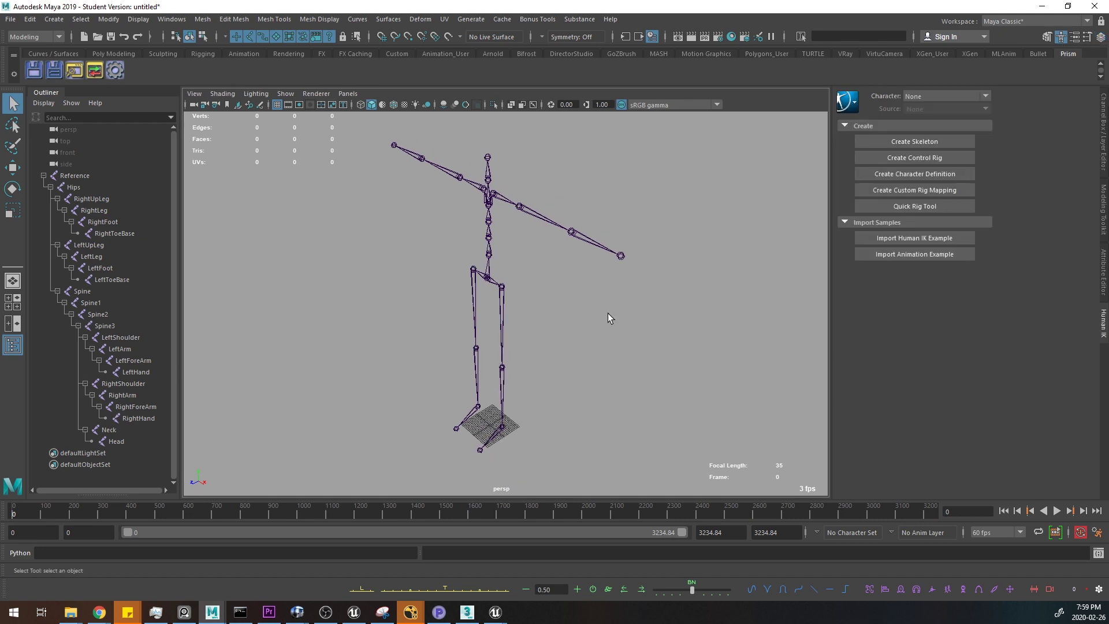
click(937, 175)
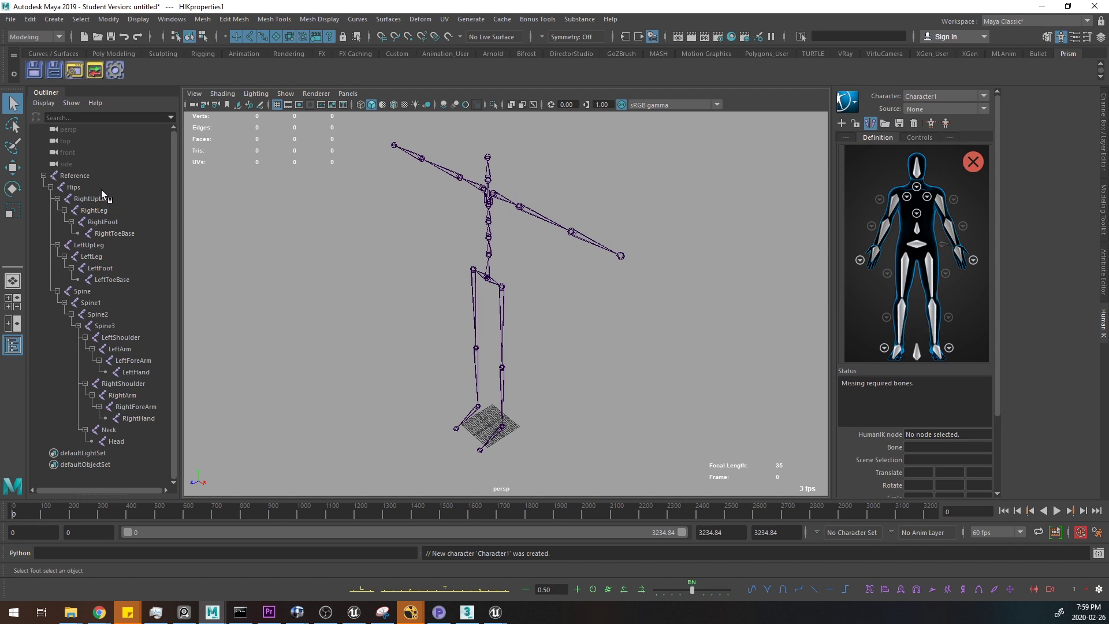
click(95, 175)
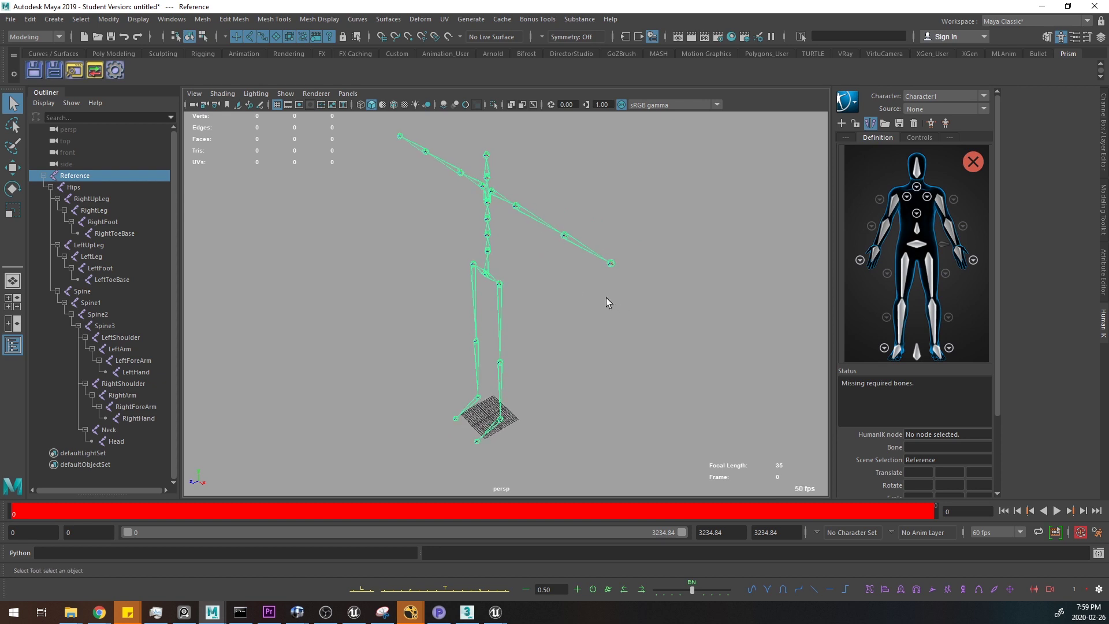
key(w)
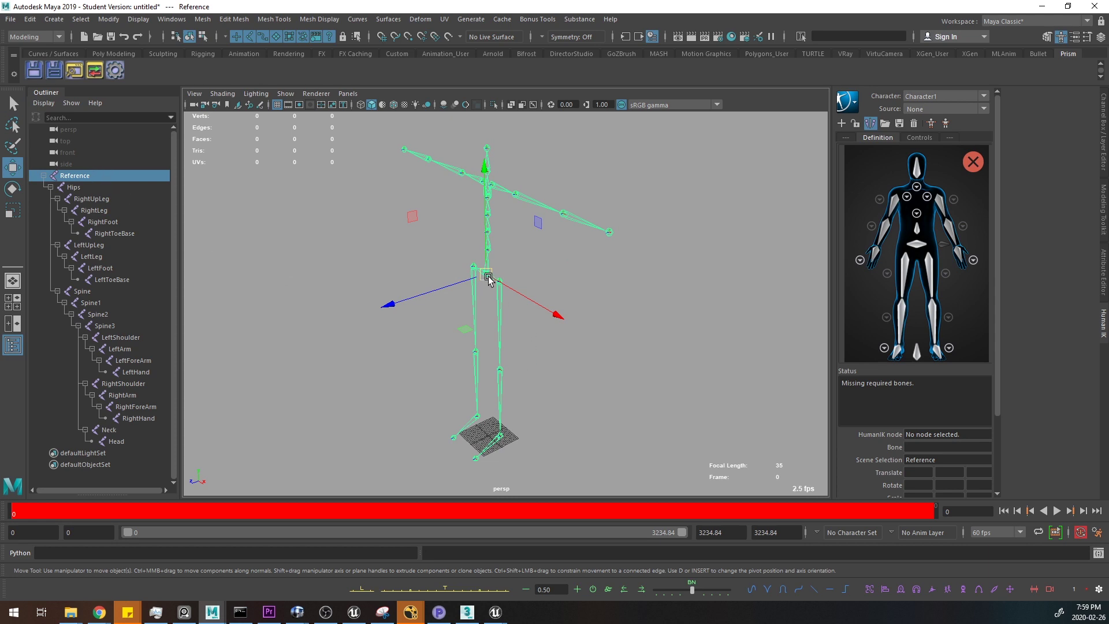
alt+drag(534, 395, 519, 454)
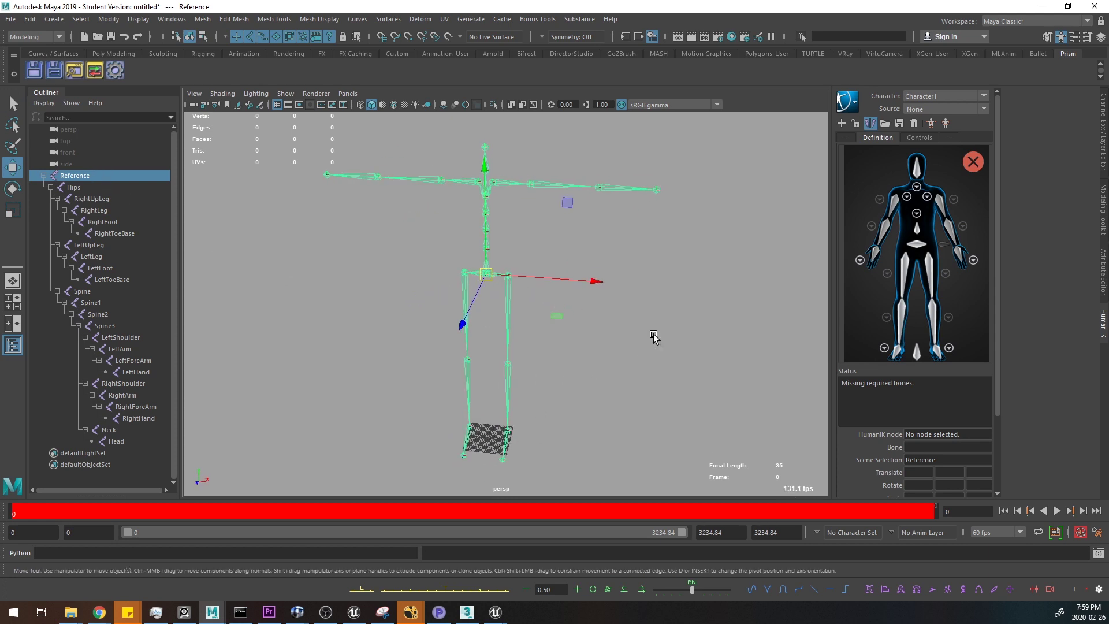
alt+drag(653, 338, 604, 340)
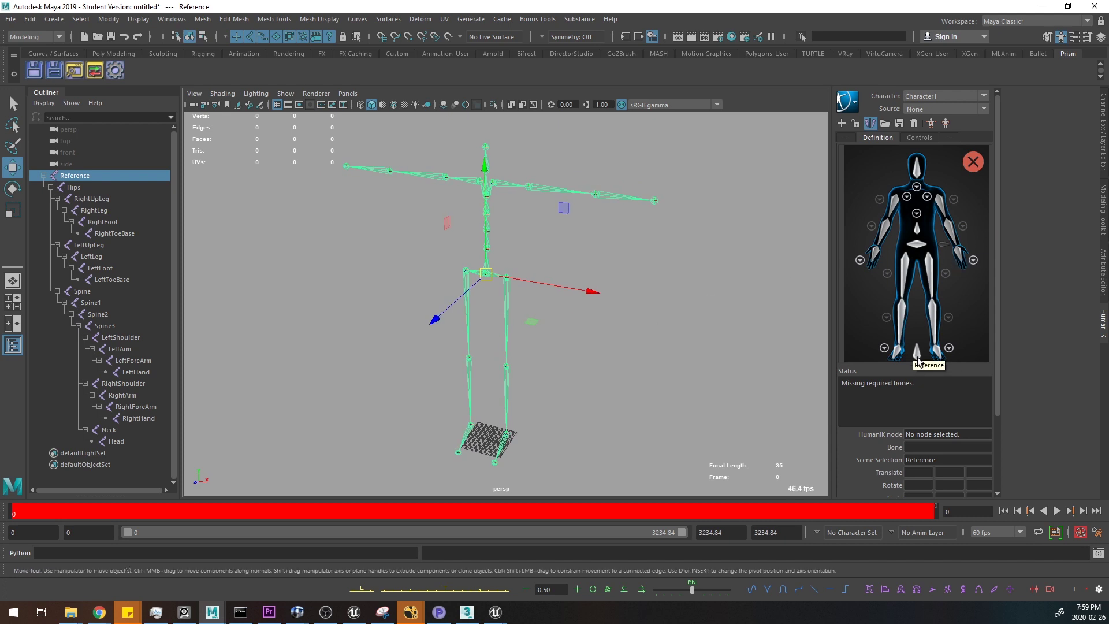
click(162, 176)
right_click(930, 358)
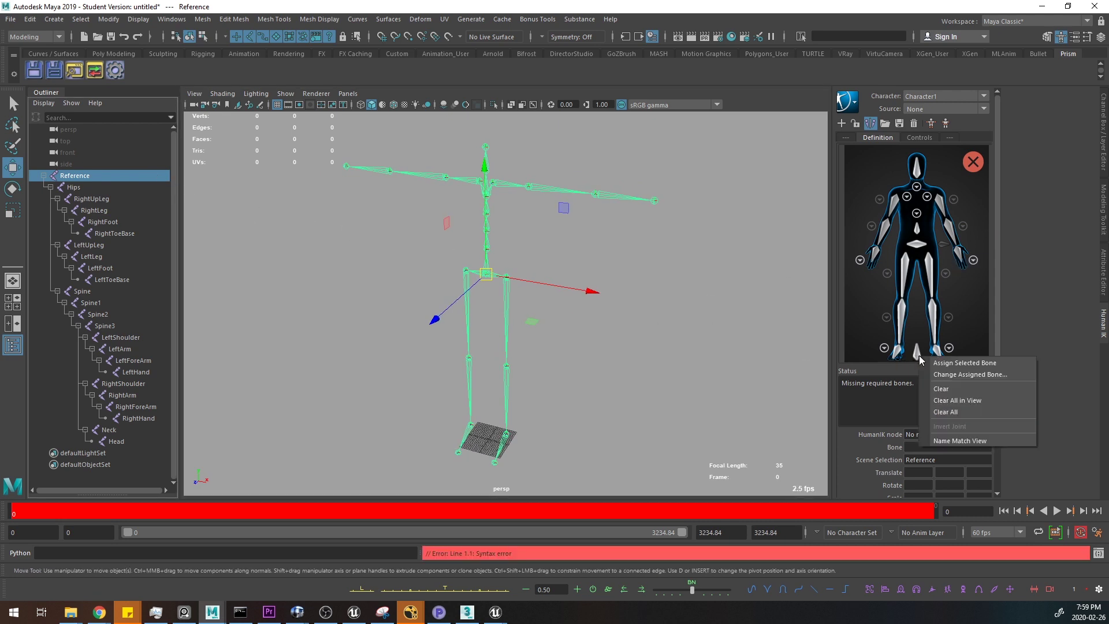
click(946, 364)
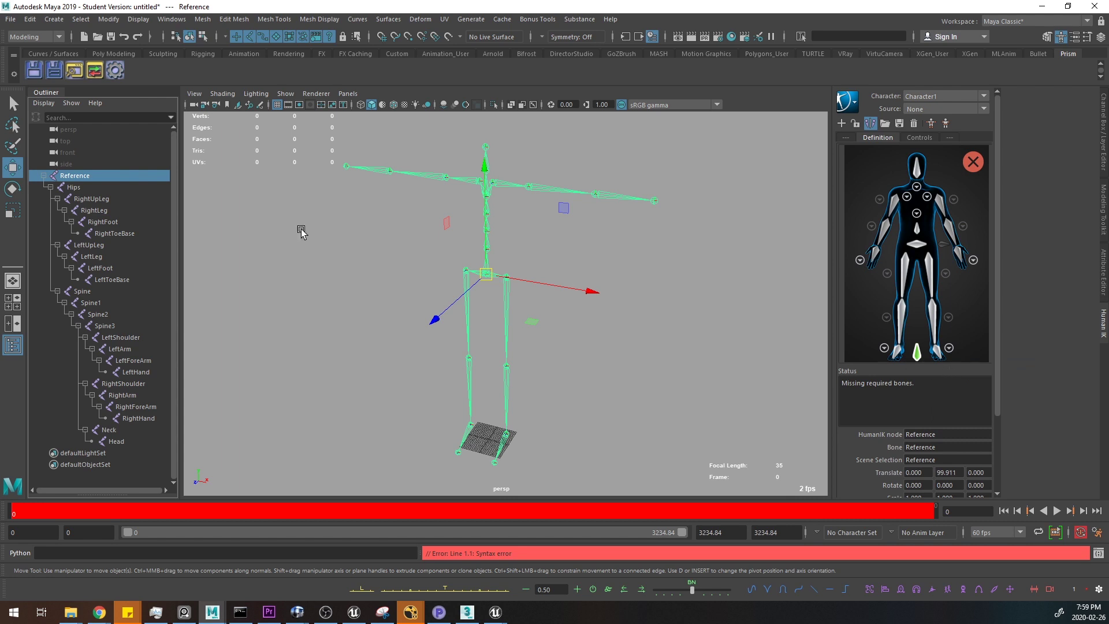
- Assign the Hips joint to the hips node of the HumanIK definition
click(98, 188)
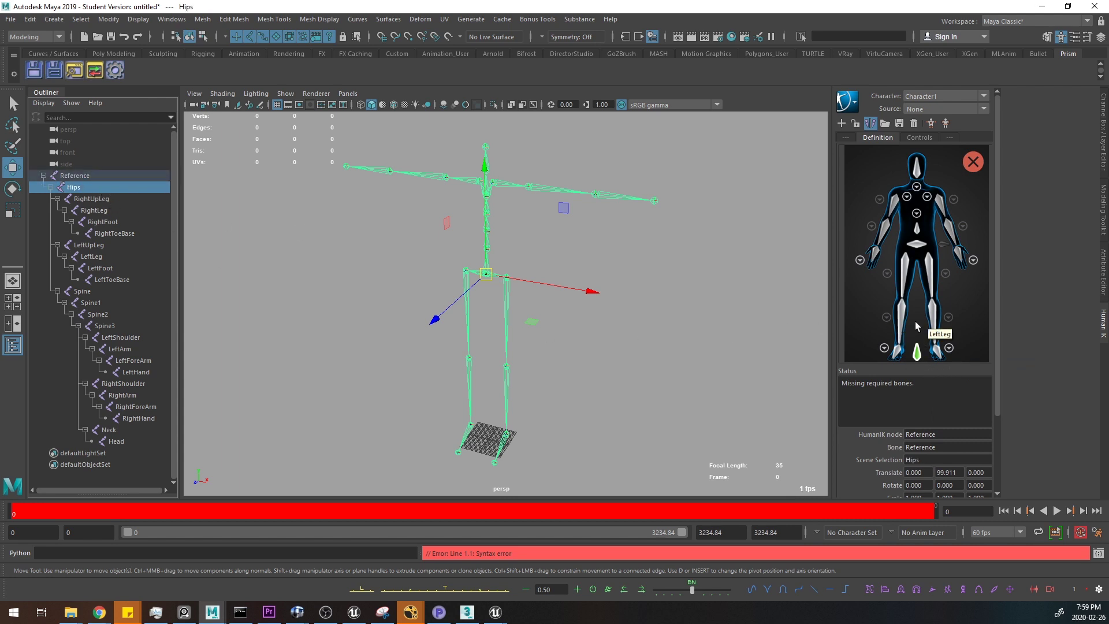
right_click(917, 248)
click(950, 254)
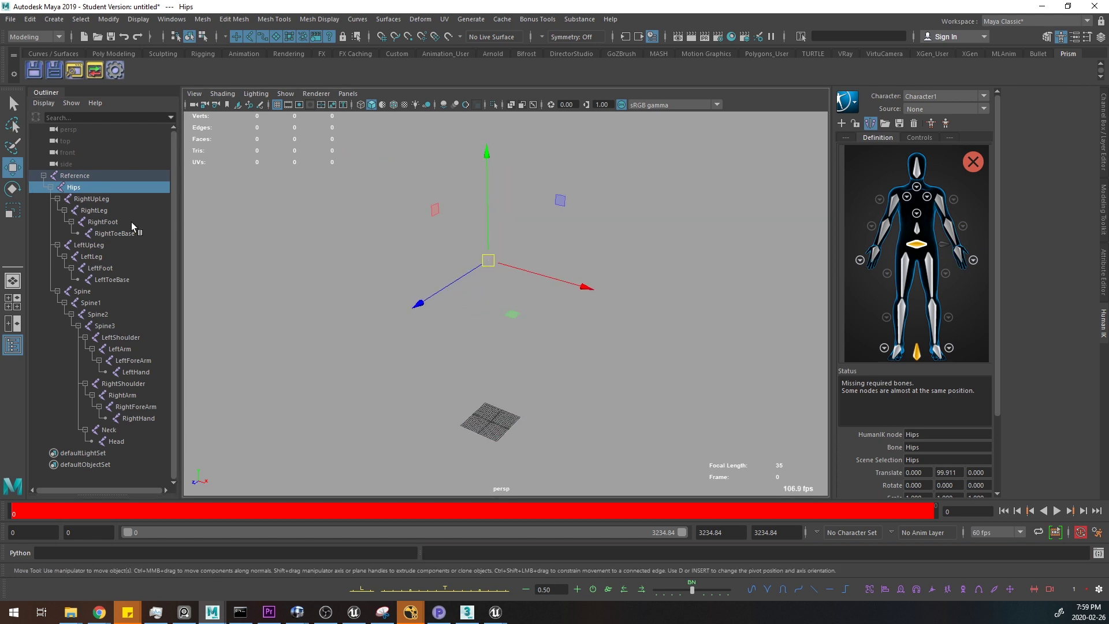
- Assign the RightUpLeg joint to the right upper leg of the HumanIK definition
alt+middle_drag(494, 308, 477, 329)
alt+right_drag(478, 329, 416, 248)
alt+middle_drag(370, 230, 366, 257)
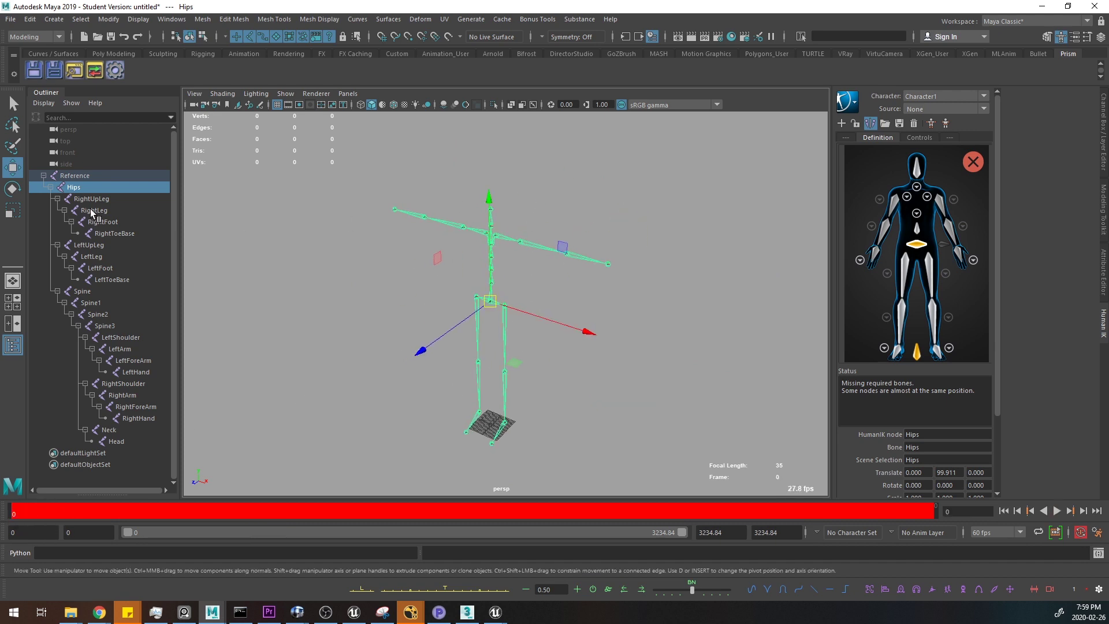
click(111, 199)
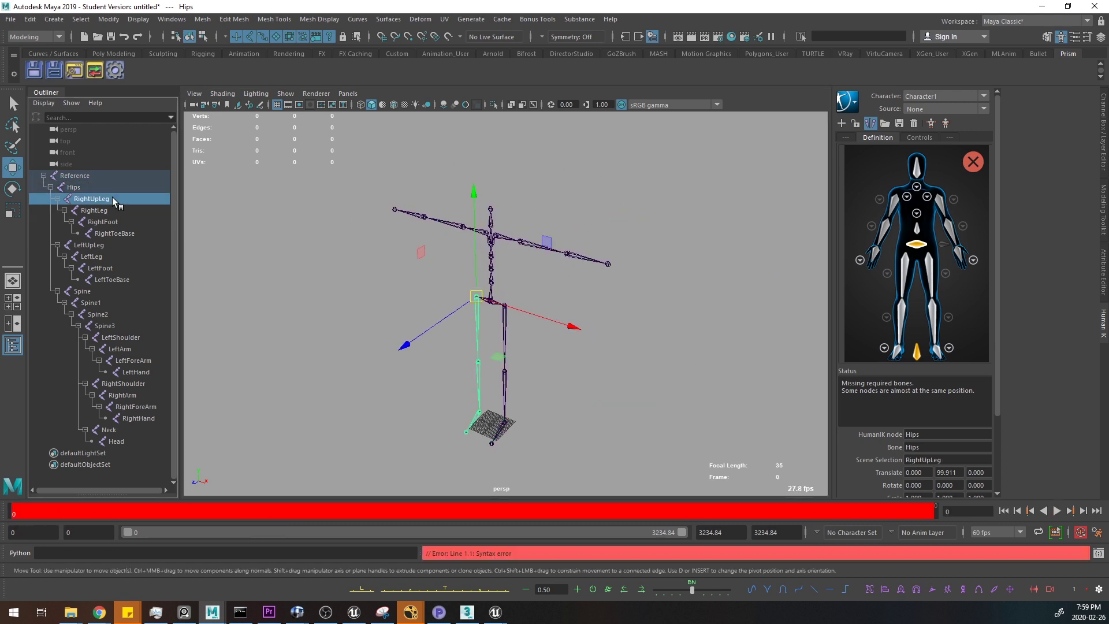
right_click(908, 261)
click(924, 268)
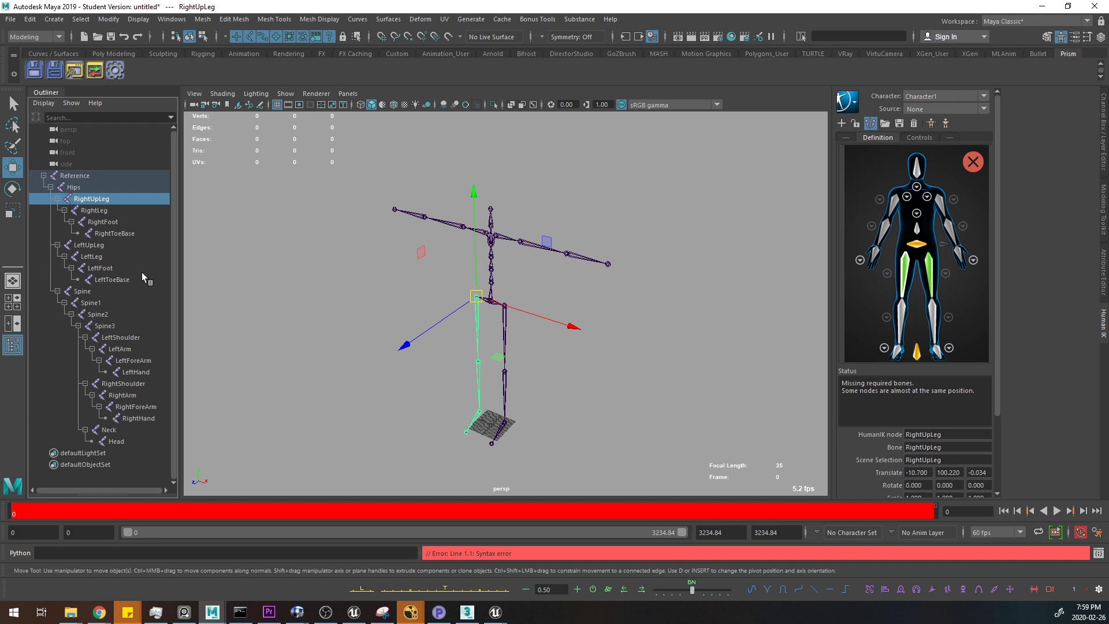
- Assign the RightLeg and RightFoot joints to the right lower leg and right foot of the HumanIK definition
click(98, 211)
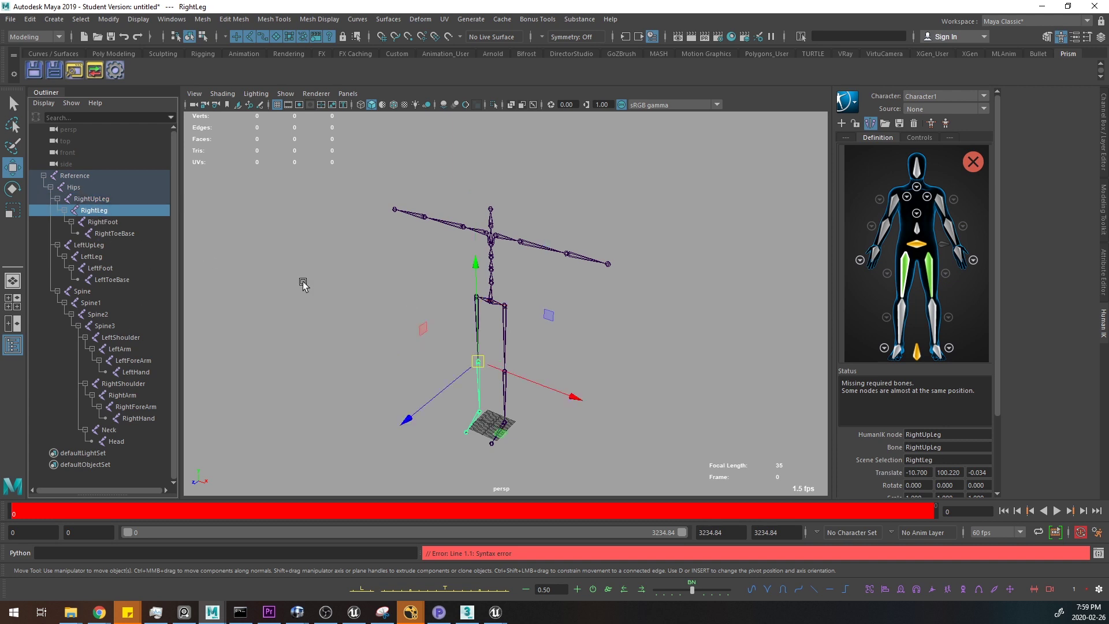
right_click(910, 317)
click(930, 319)
click(103, 222)
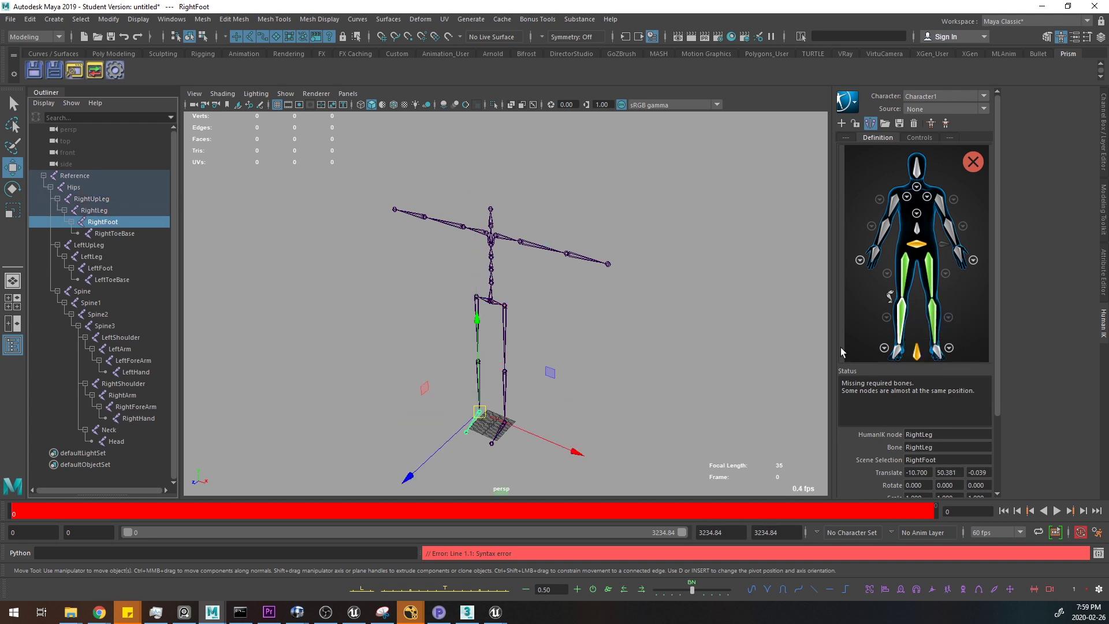
right_click(910, 357)
click(930, 360)
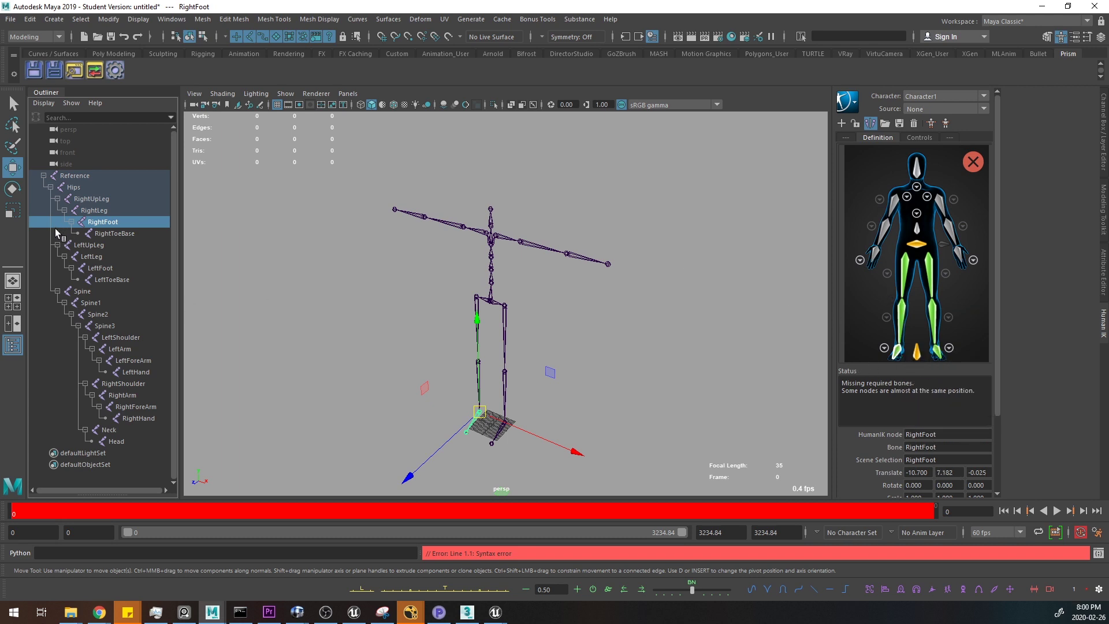
- Assign the Spine joint to the base spine node of the HumanIK definition
click(103, 291)
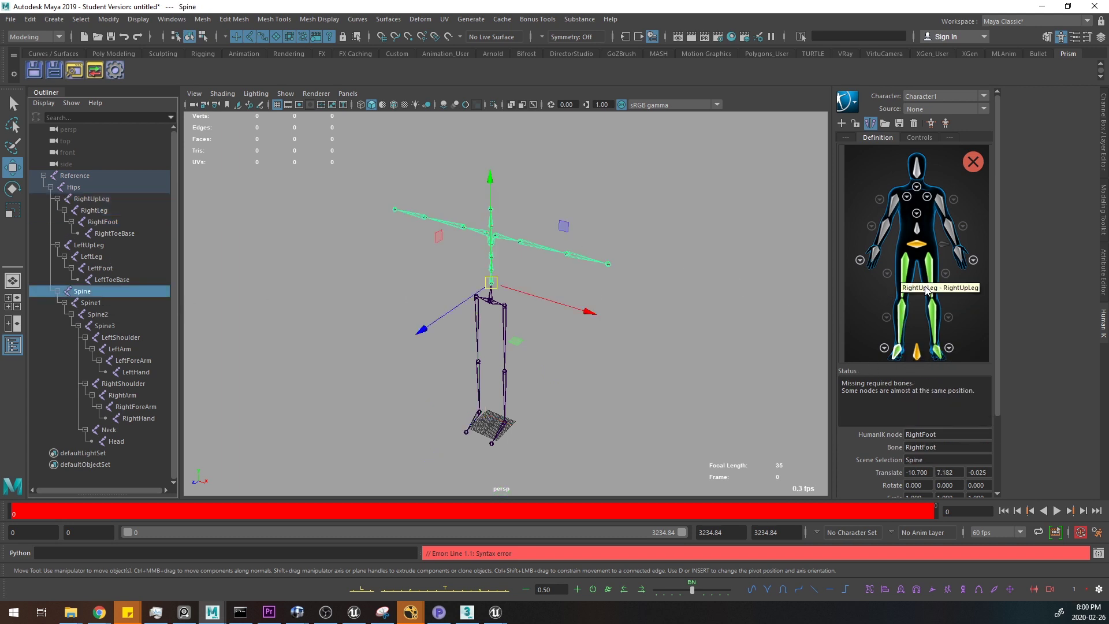
right_click(922, 233)
right_click(917, 229)
click(930, 236)
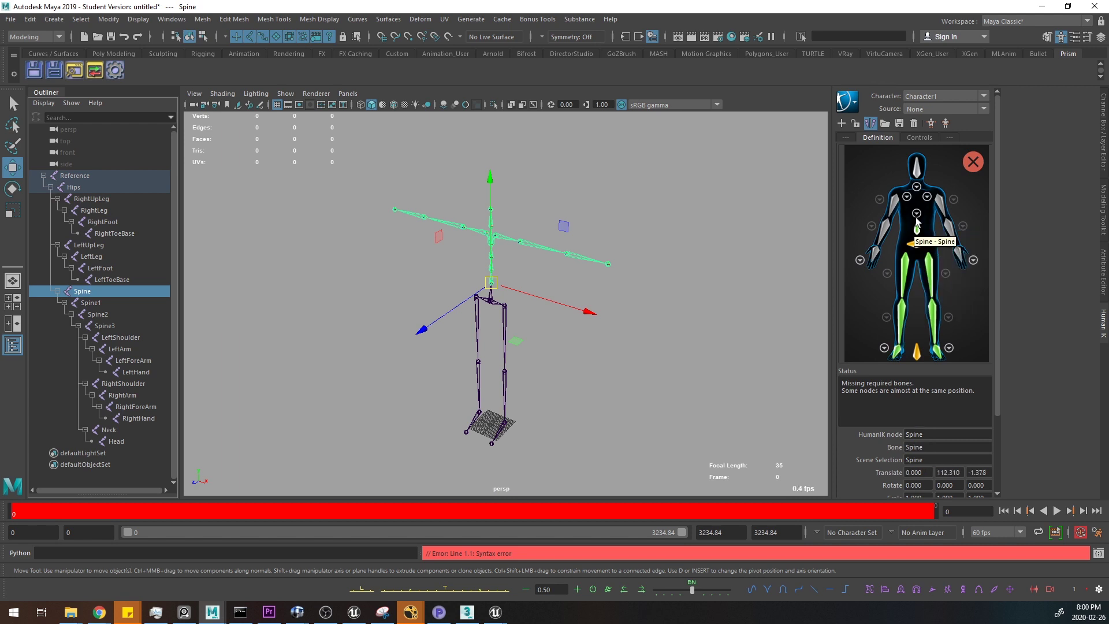
- Open the detailed spine view of the HumanIK definition and assign the Spine1 joint to its lowest bone
click(917, 214)
click(131, 303)
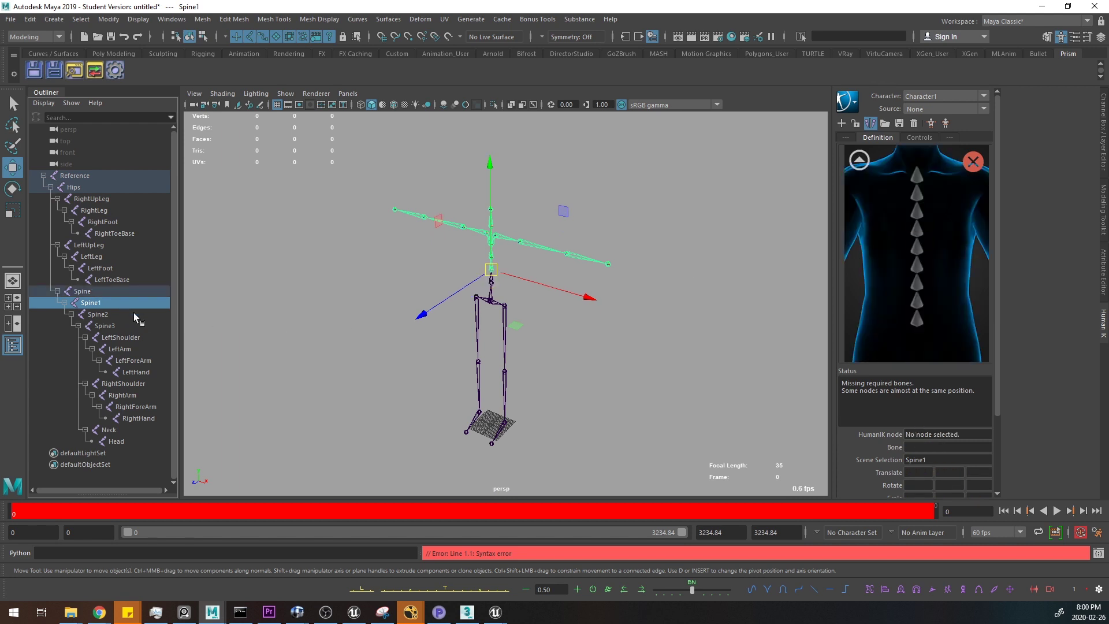
right_click(919, 317)
click(936, 322)
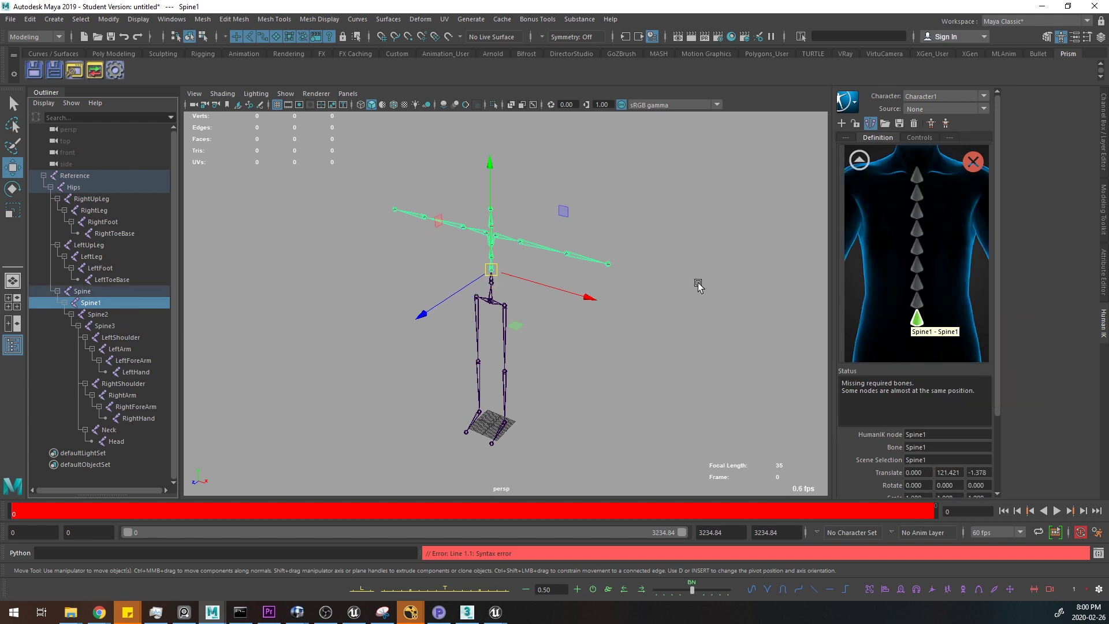
- Assign the Spine2 and Spine3 joints to the next two bones up the HumanIK spine and return to the full-body view
click(98, 315)
right_click(918, 301)
click(936, 305)
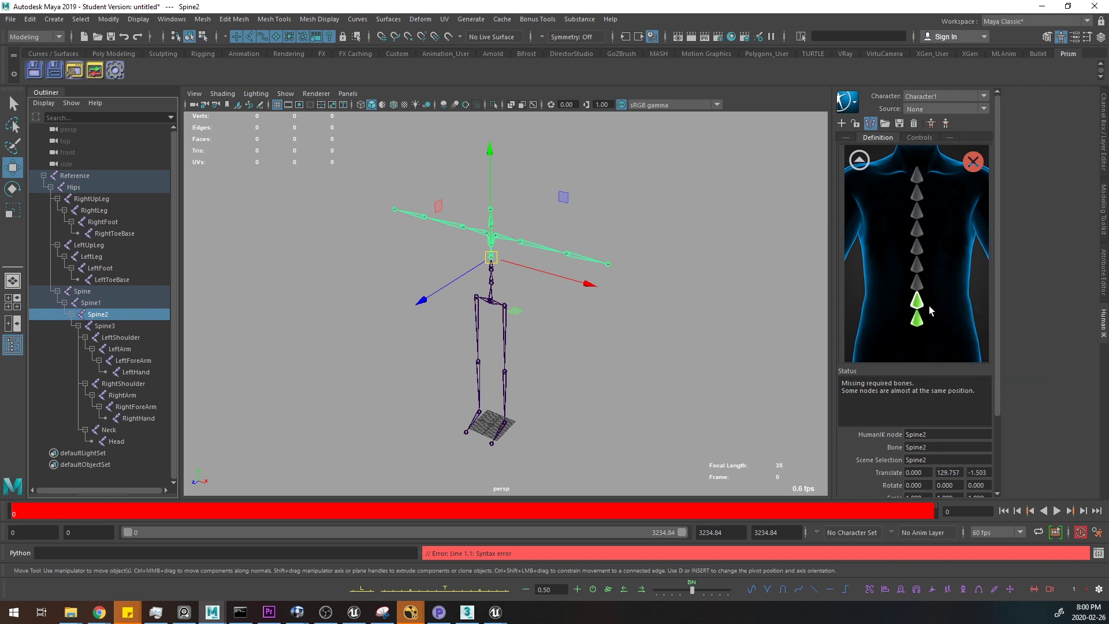
click(118, 326)
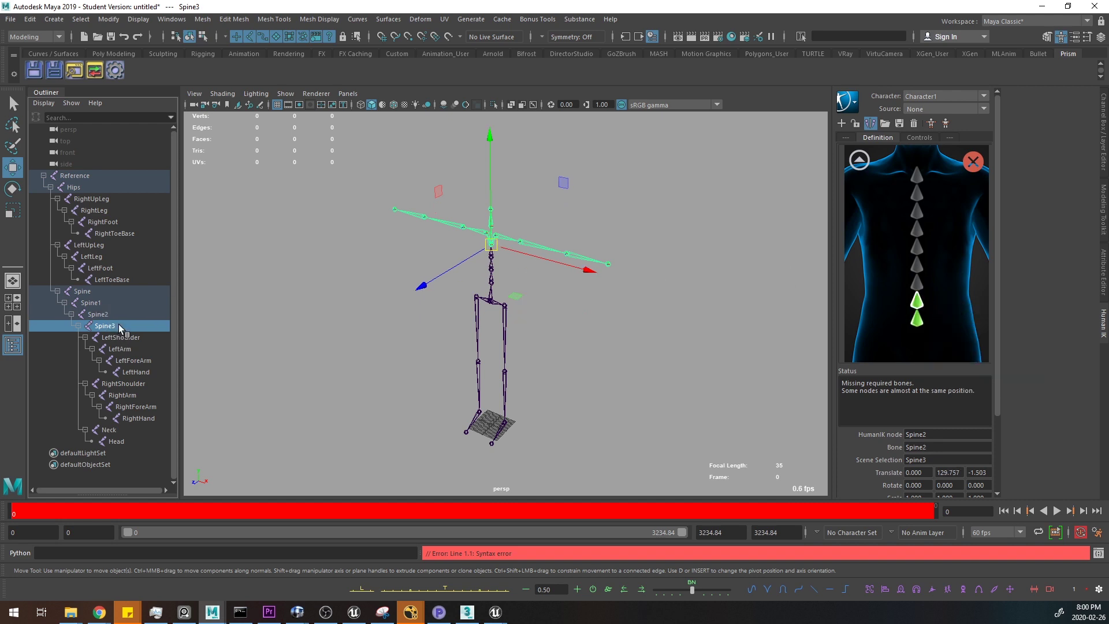
right_click(918, 283)
click(936, 287)
click(869, 168)
click(865, 163)
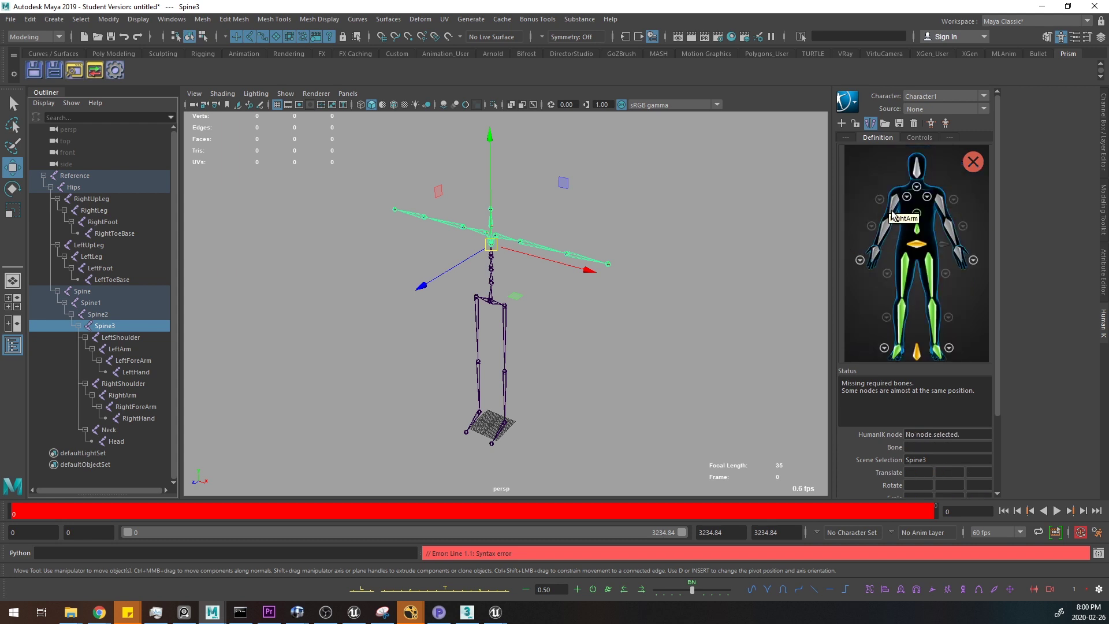
click(918, 239)
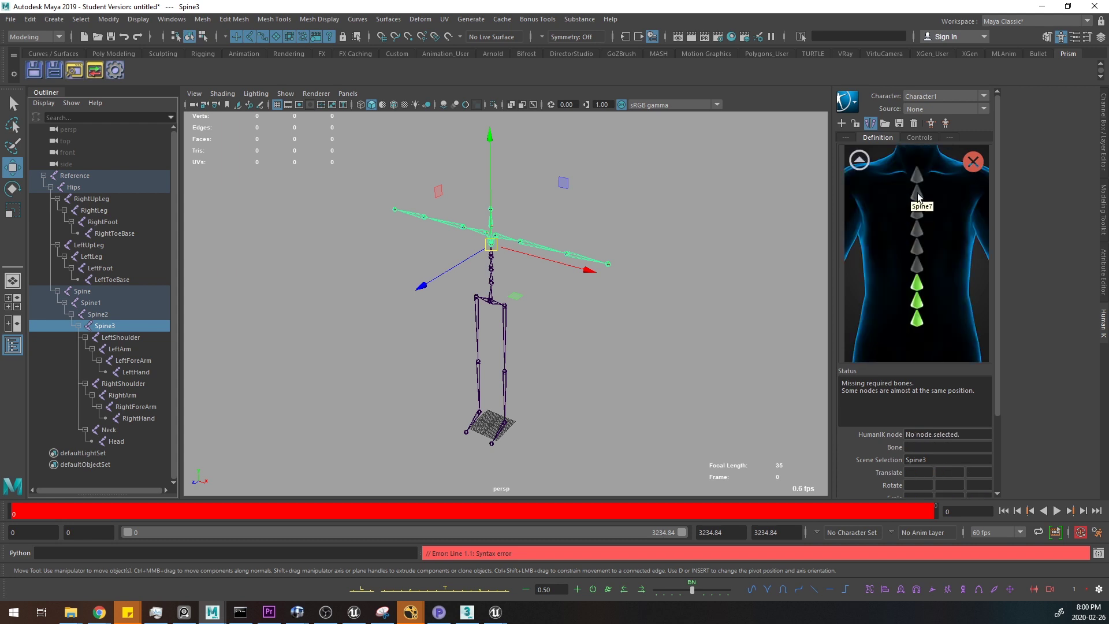
click(860, 160)
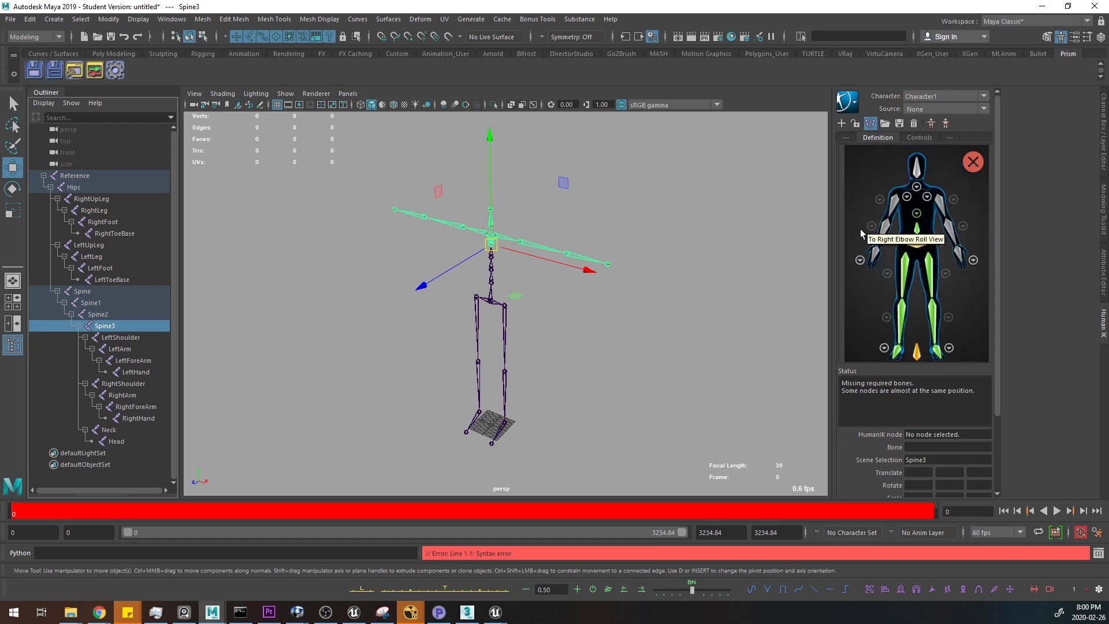
- Assign the LeftShoulder joint to the left shoulder node in the detailed shoulder view and return to the full-body view
click(121, 338)
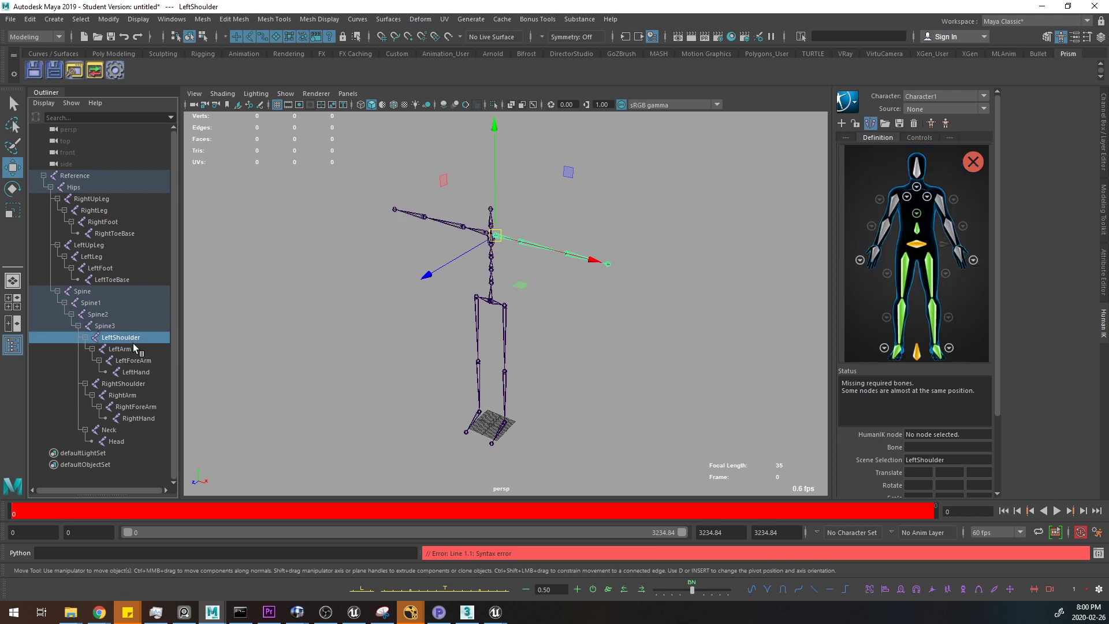
mouse_move(532, 339)
alt+mouse_down()
mouse_move(542, 337)
mouse_move(528, 342)
alt+mouse_up()
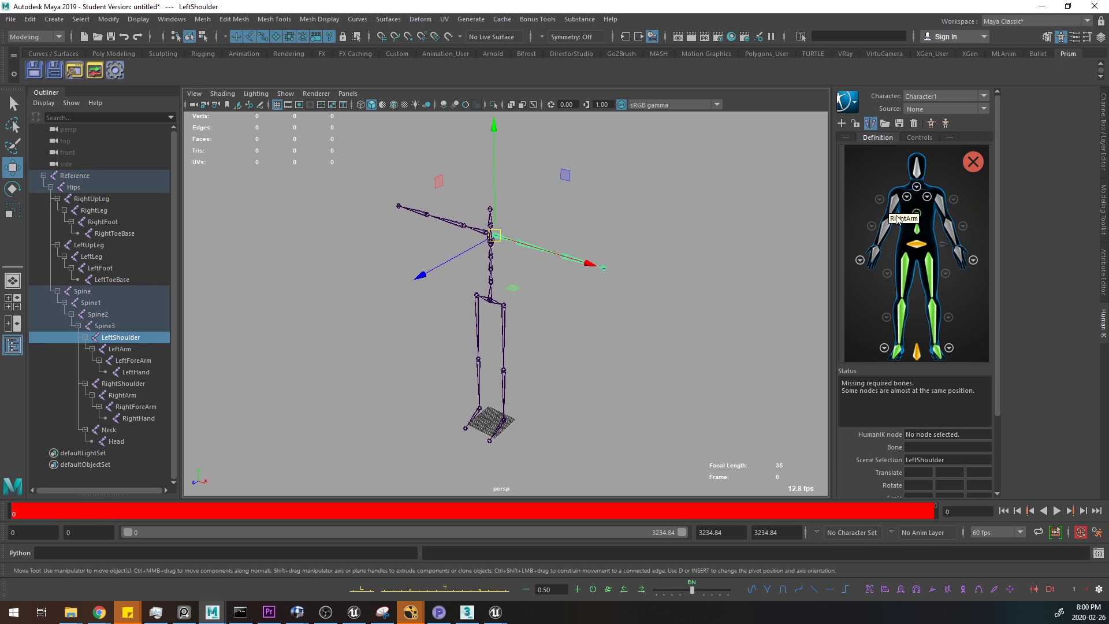
click(929, 206)
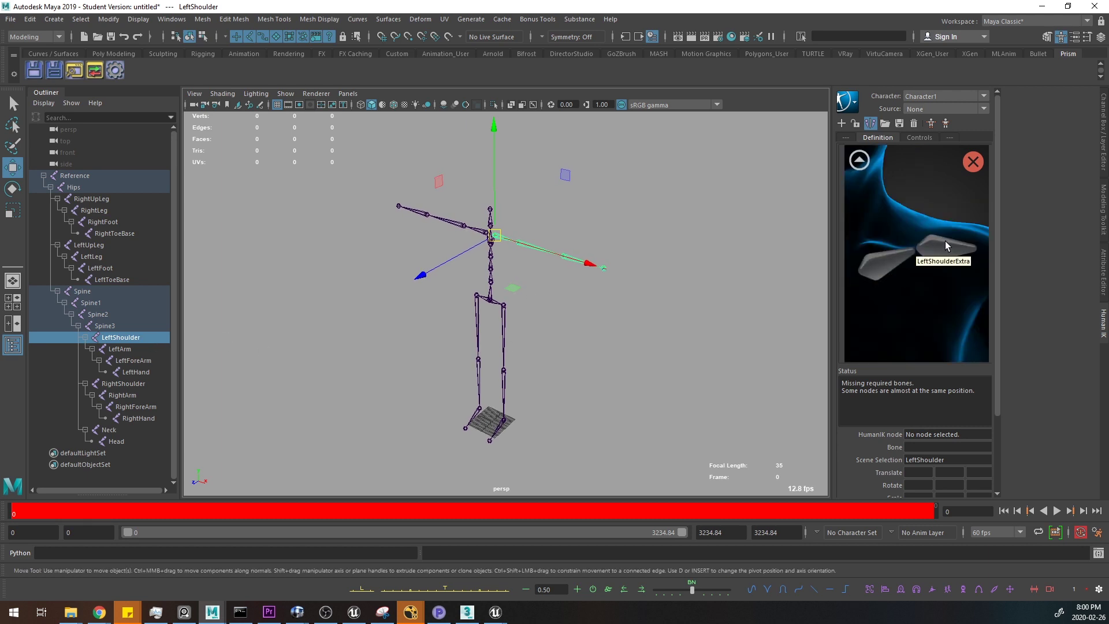
right_click(871, 262)
click(899, 263)
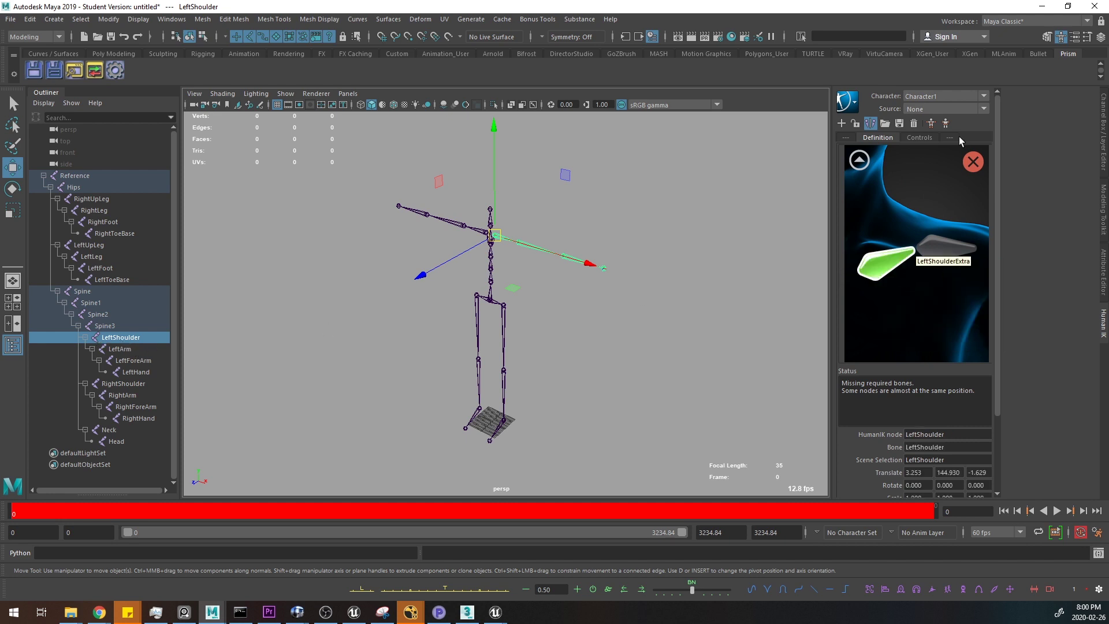
click(859, 162)
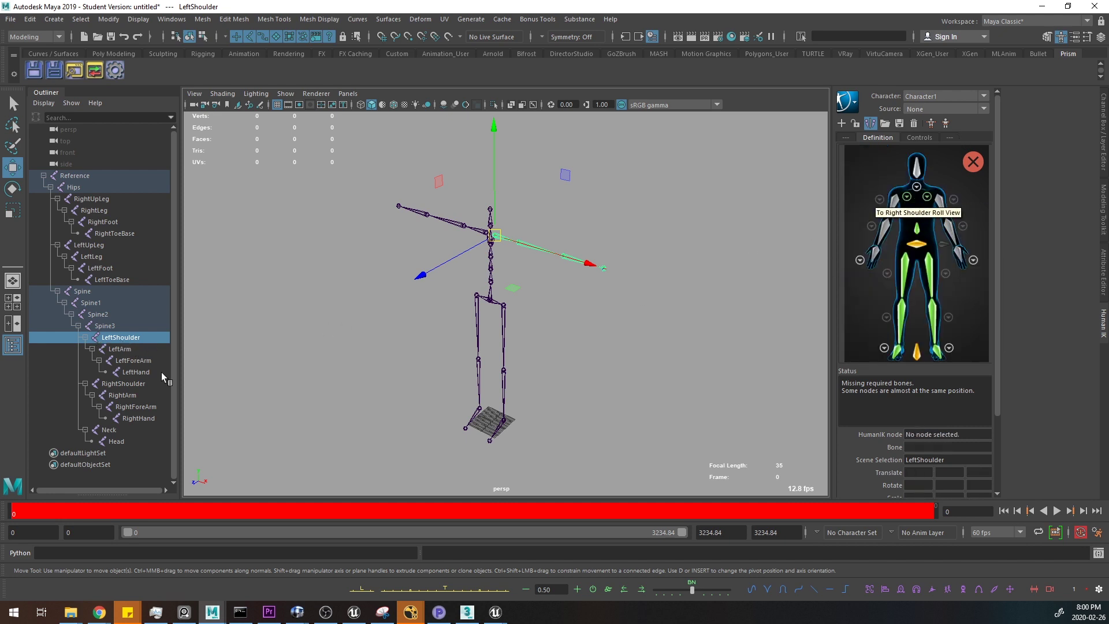
- Assign the LeftArm and LeftForeArm joints to the left upper arm and left forearm of the HumanIK definition
click(144, 349)
right_click(946, 208)
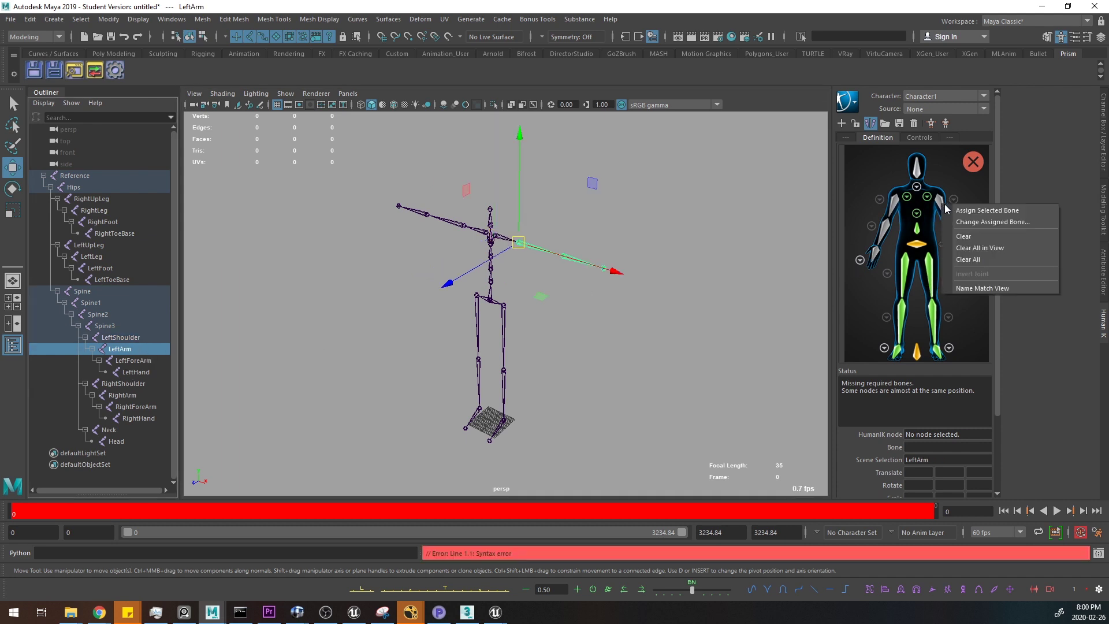
click(988, 210)
click(145, 361)
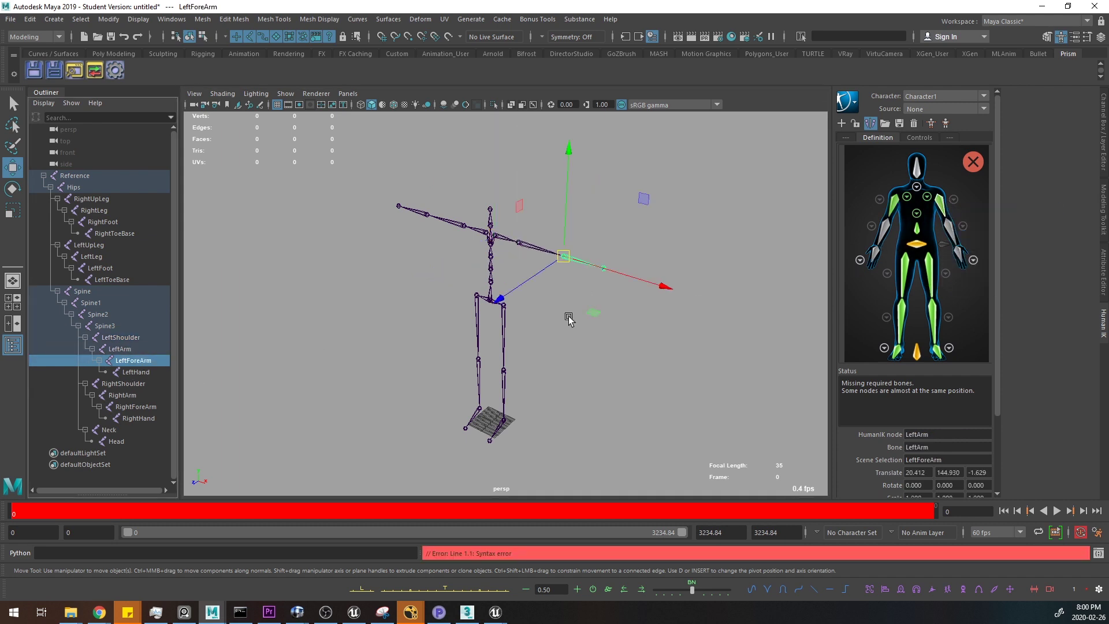
right_click(953, 218)
click(994, 231)
- Assign the LeftHand joint to the left hand of the HumanIK definition and select the RightShoulder joint
click(144, 372)
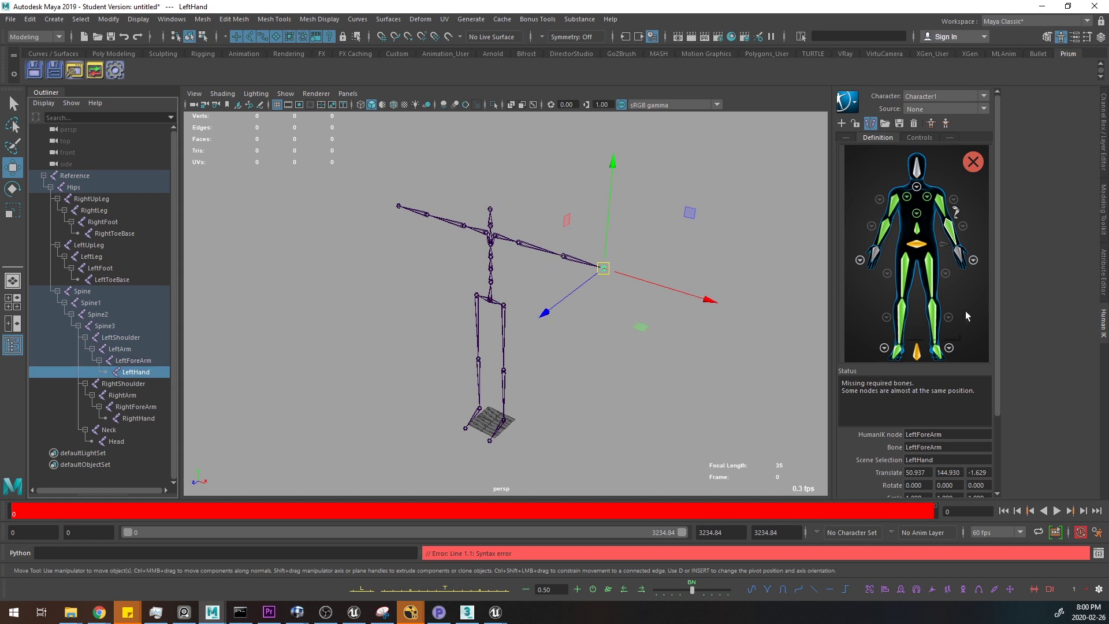
right_click(958, 254)
click(996, 267)
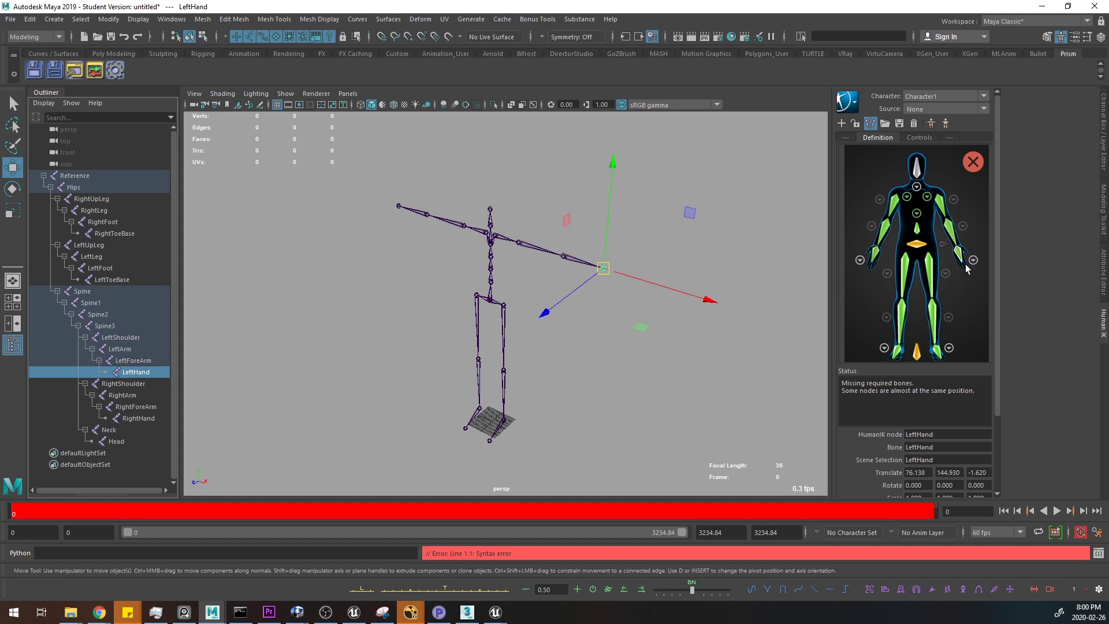
click(139, 384)
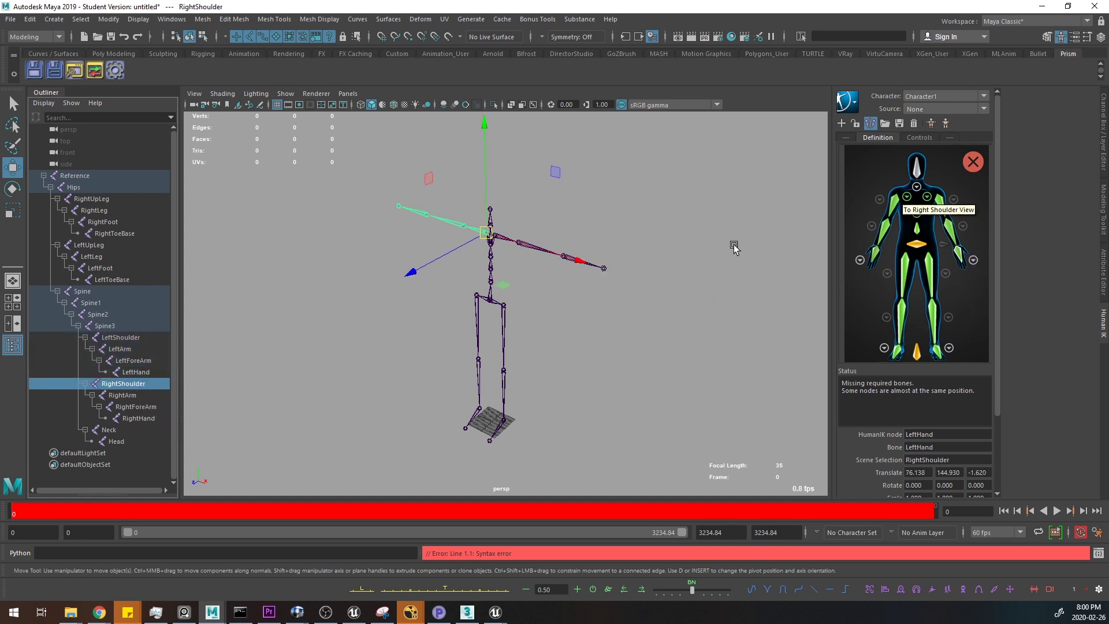
- Assign the Neck and Head joints to the neck and head nodes of the HumanIK definition
click(109, 430)
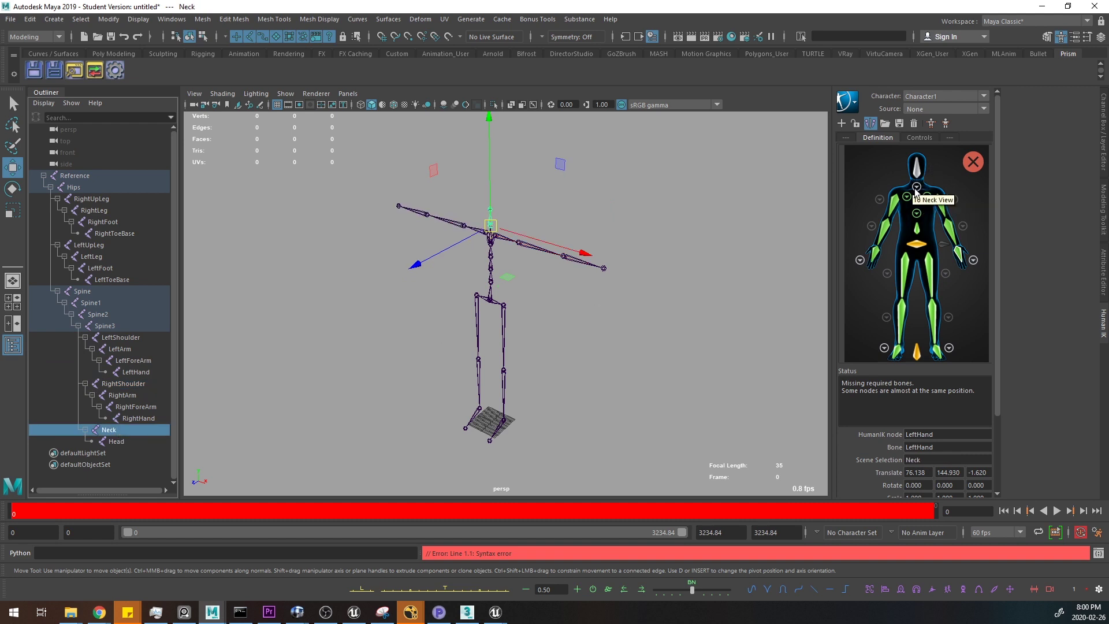
click(917, 187)
click(860, 162)
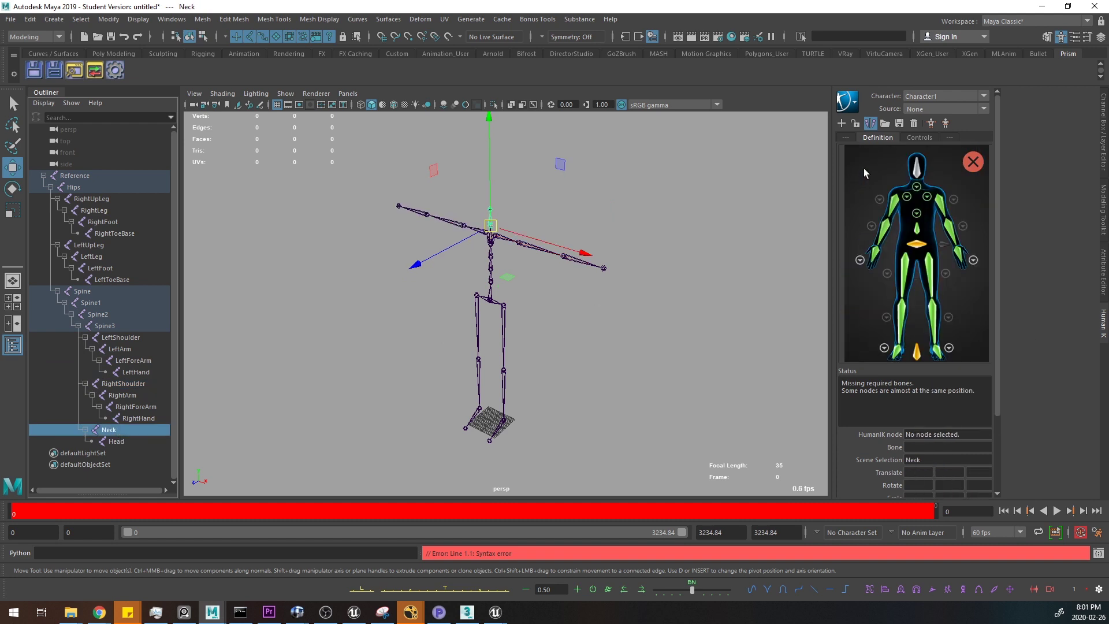
click(138, 441)
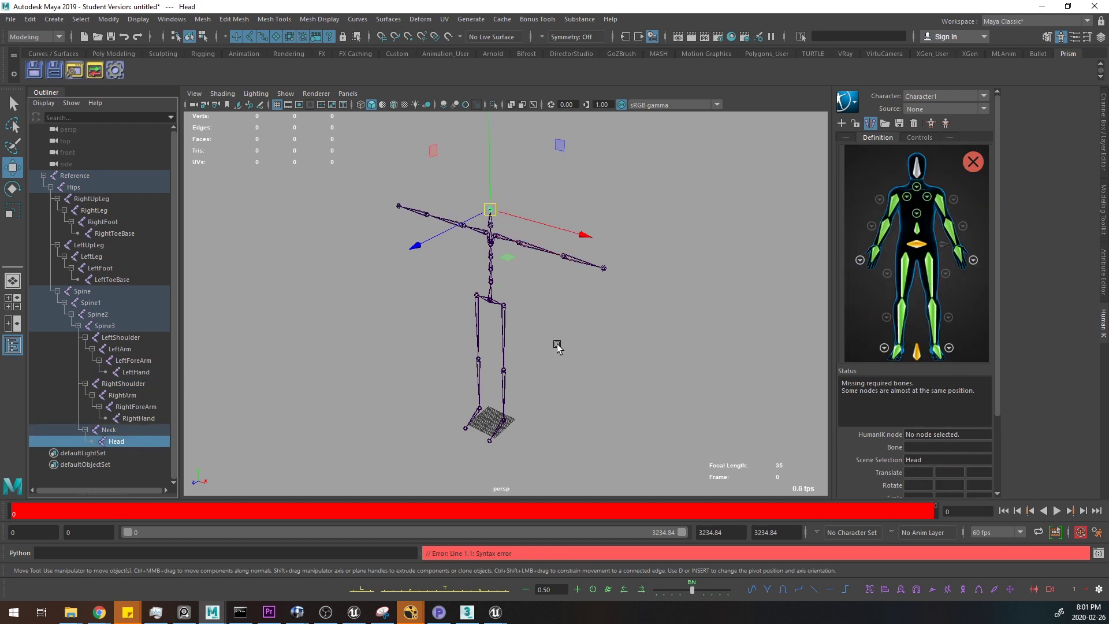
right_click(930, 178)
click(931, 181)
alt+drag(614, 330, 630, 376)
alt+right_drag(630, 377, 672, 403)
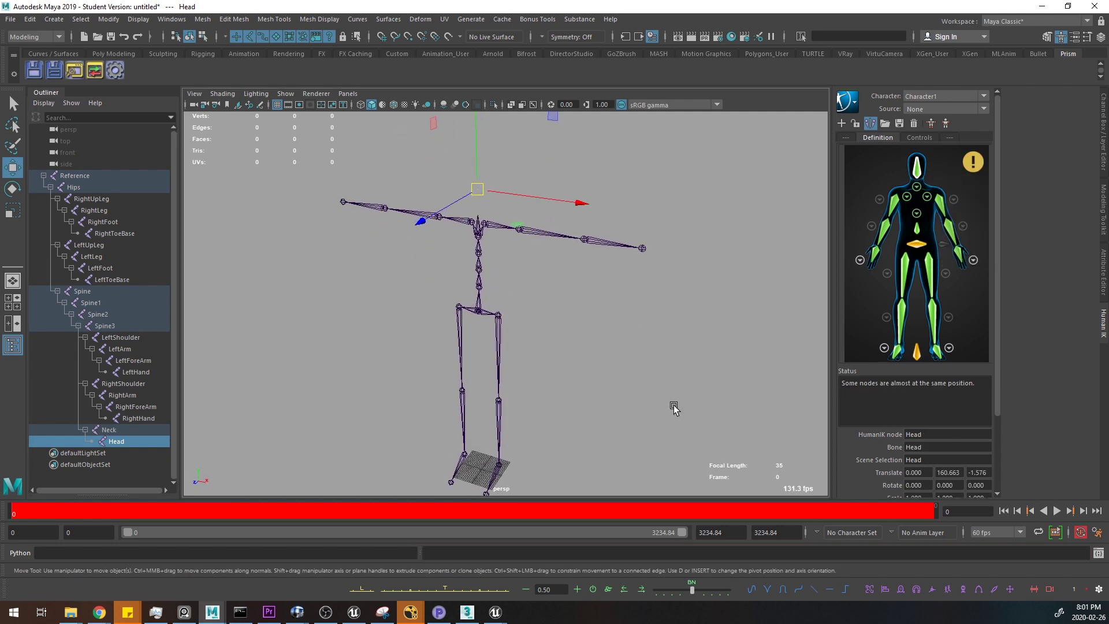
click(108, 432)
click(122, 443)
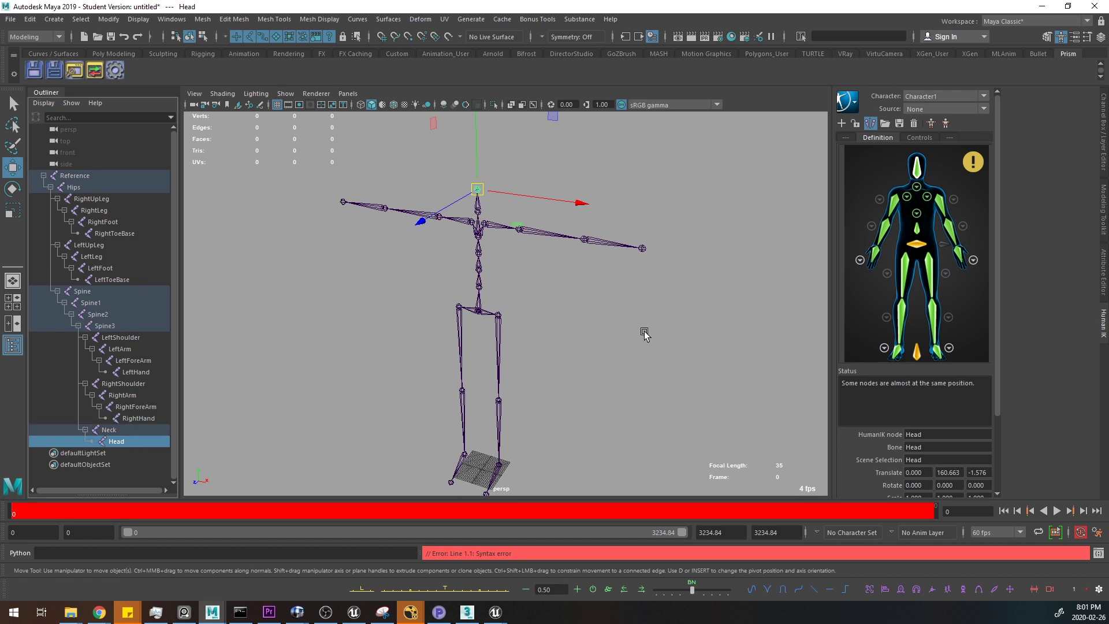
- Try Stance as the source of Character1 and set the source back to None
alt+drag(696, 331, 555, 357)
click(962, 109)
click(945, 134)
scroll(575, 349, down, 1)
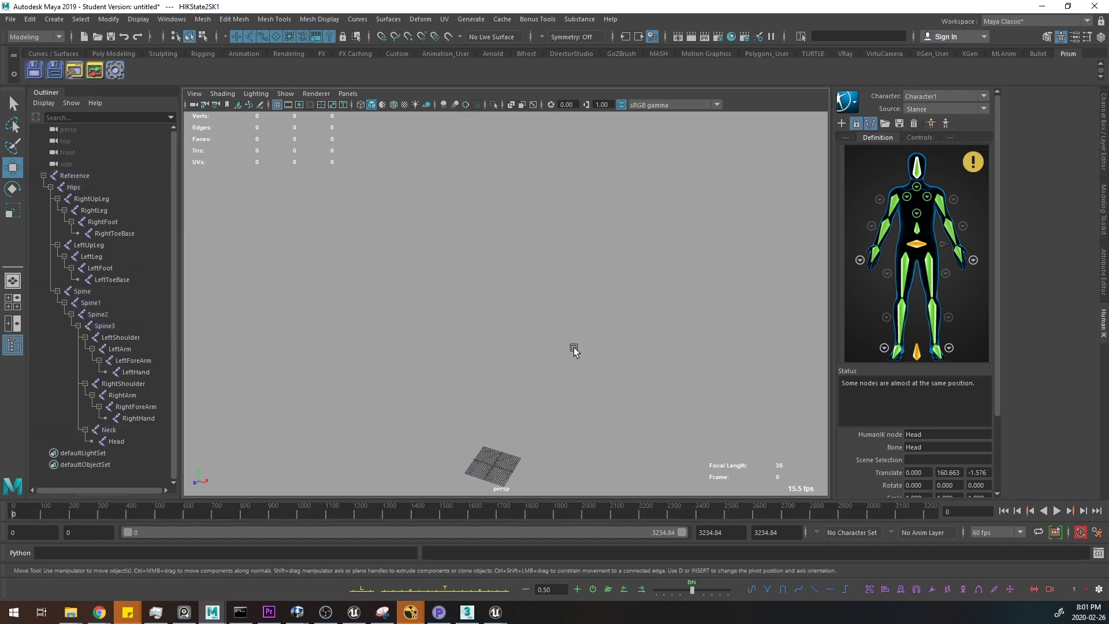
alt+right_drag(614, 361, 572, 341)
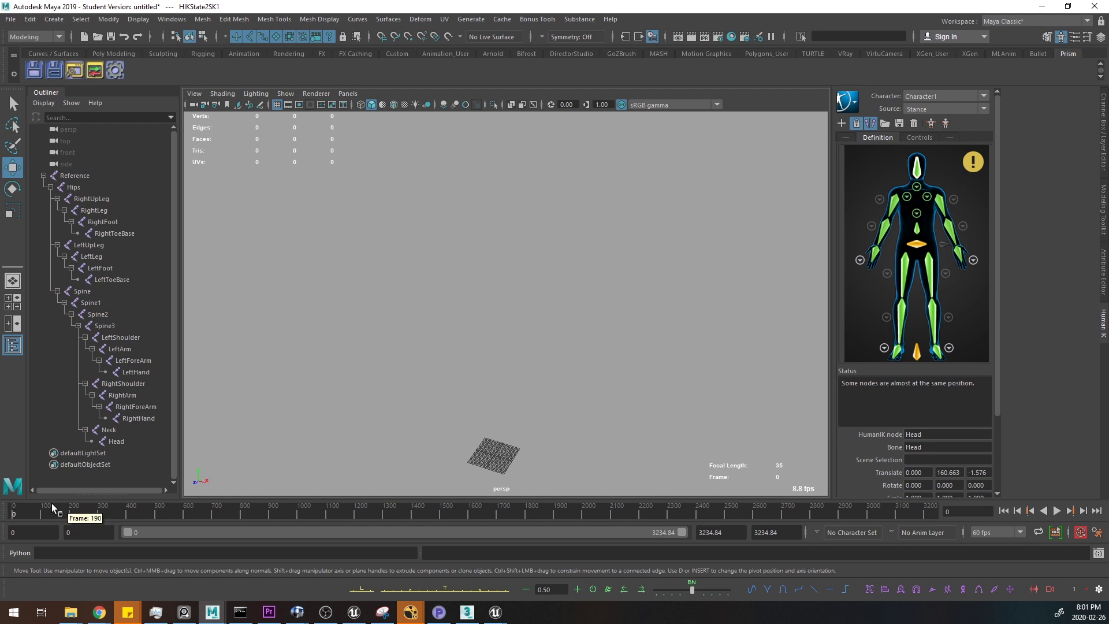
click(938, 111)
click(915, 121)
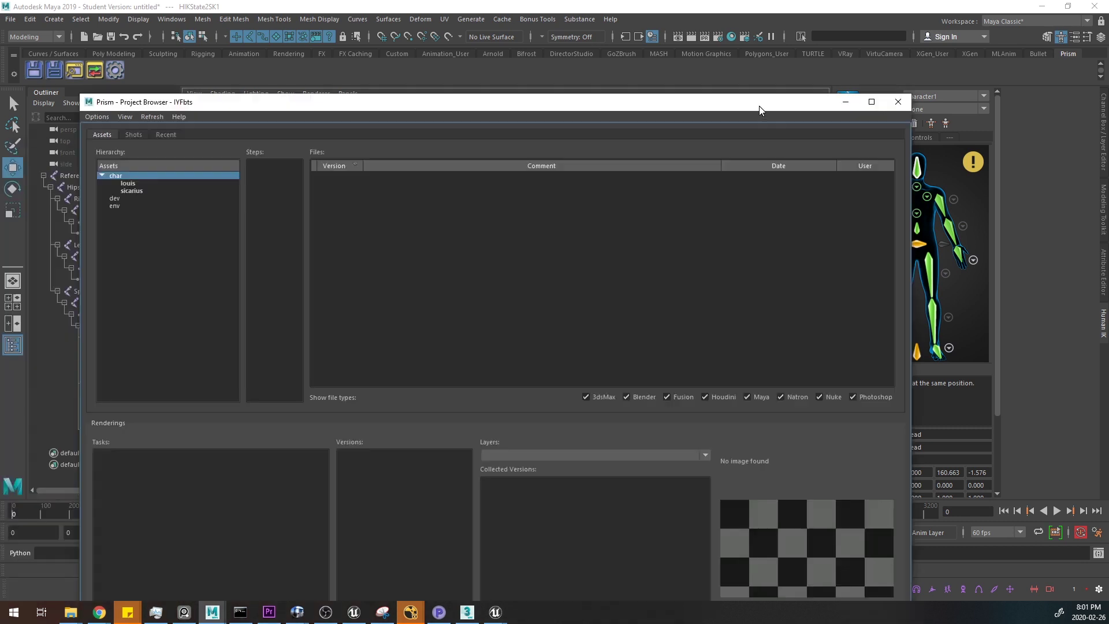
- In the Prism Project Browser, create shot 0010 in a new sequence named test
drag(759, 106, 820, 79)
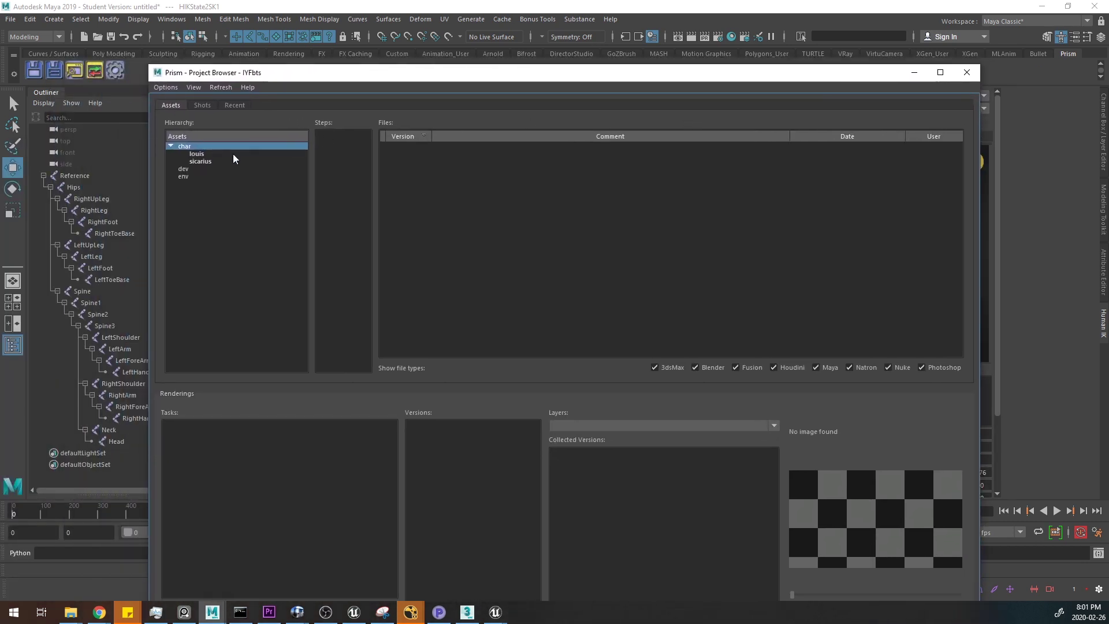
click(203, 105)
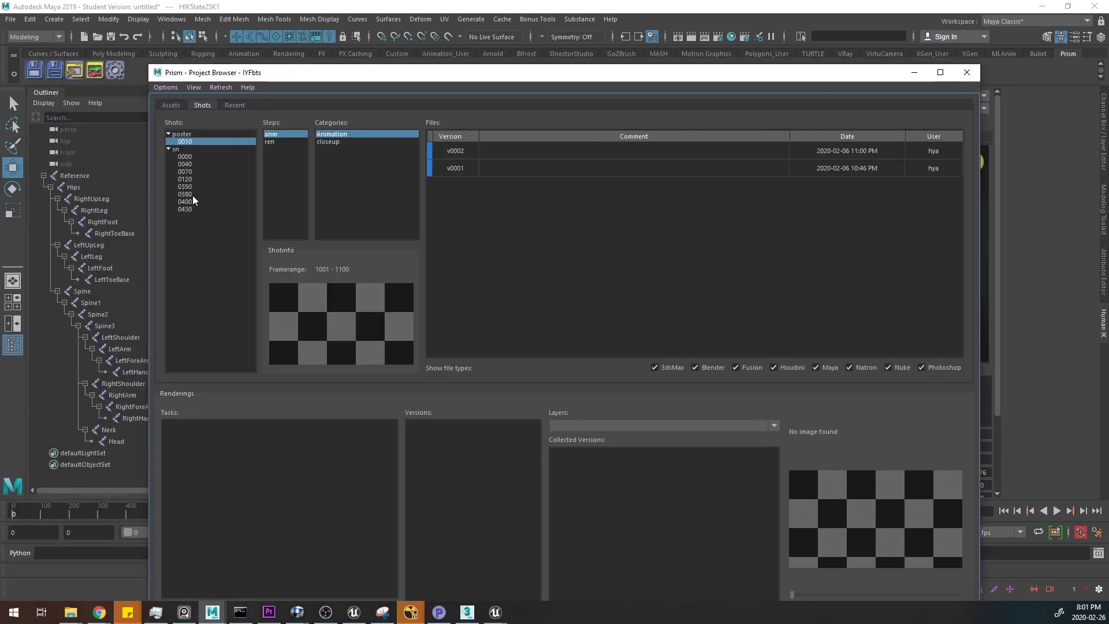
click(194, 149)
right_click(189, 150)
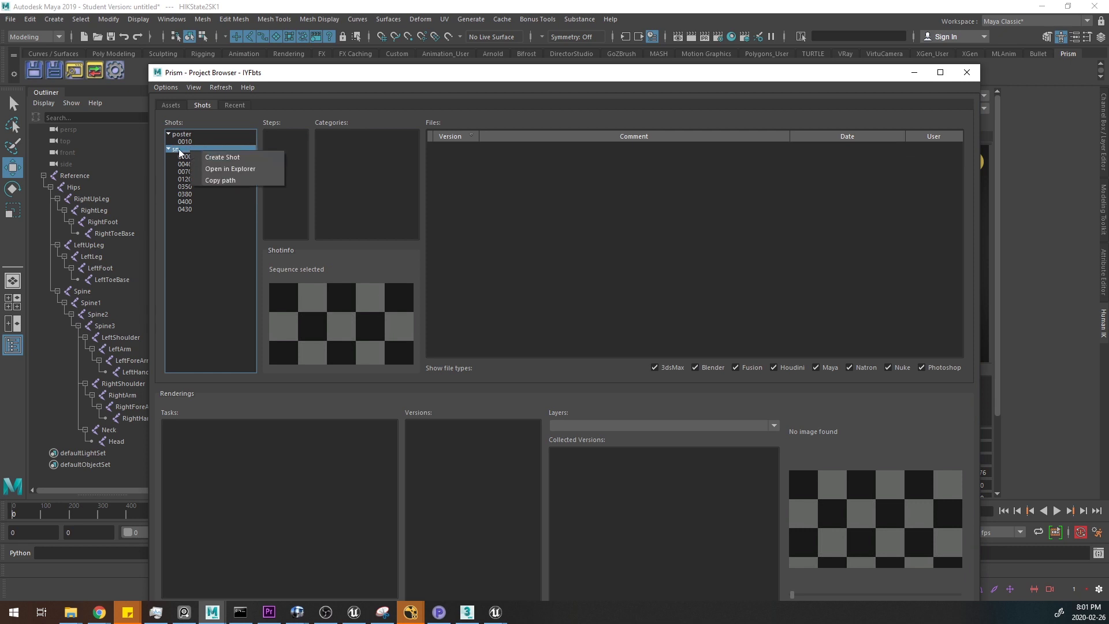
right_click(179, 252)
click(208, 259)
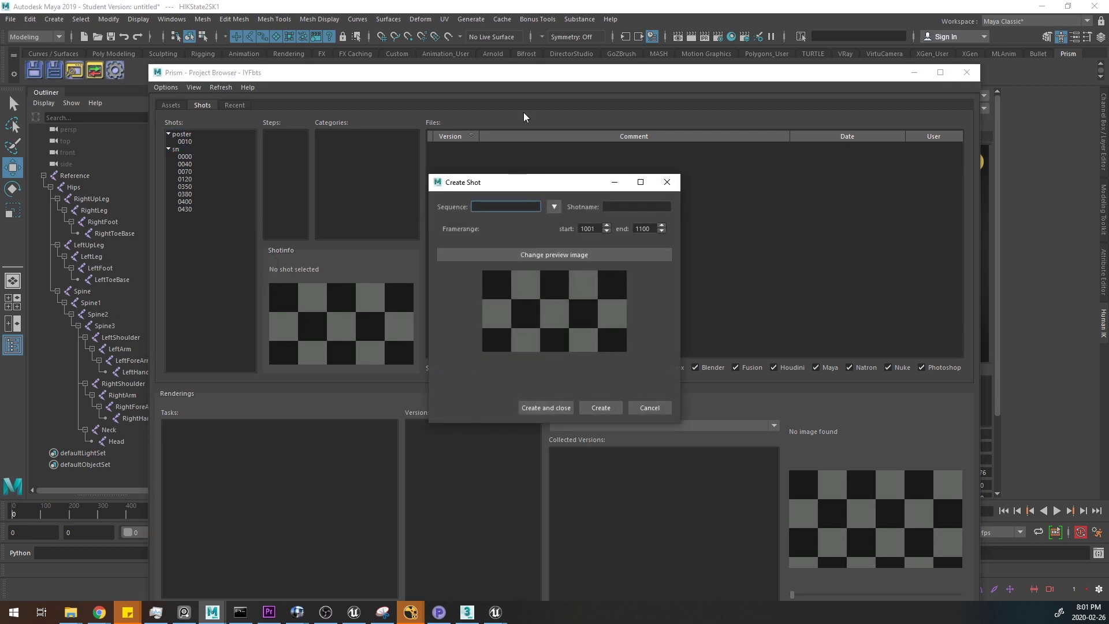
text(test)
key(Tab)
text(000)
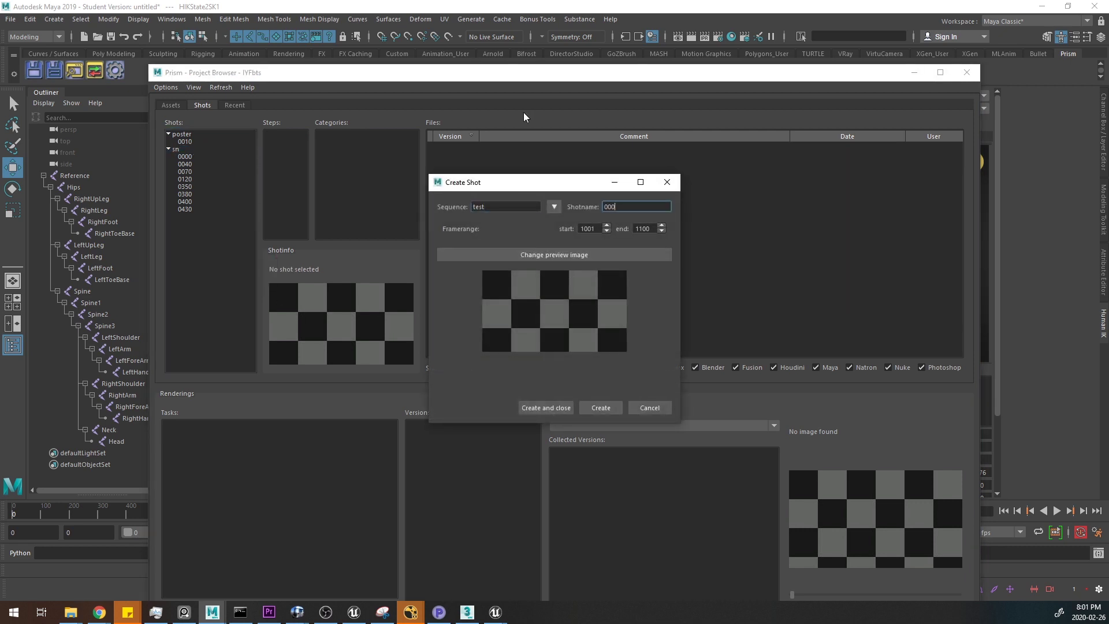
text(10)
key(Return)
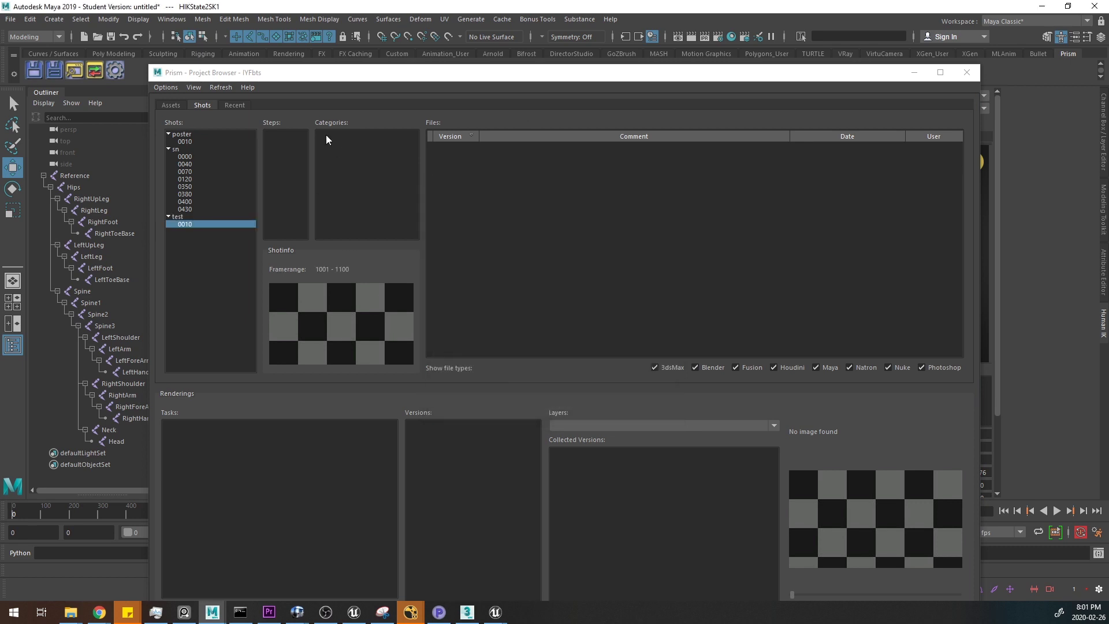
- Start adding a pipeline step to shot 0010 of the test sequence and look through the available steps
right_click(277, 166)
click(324, 170)
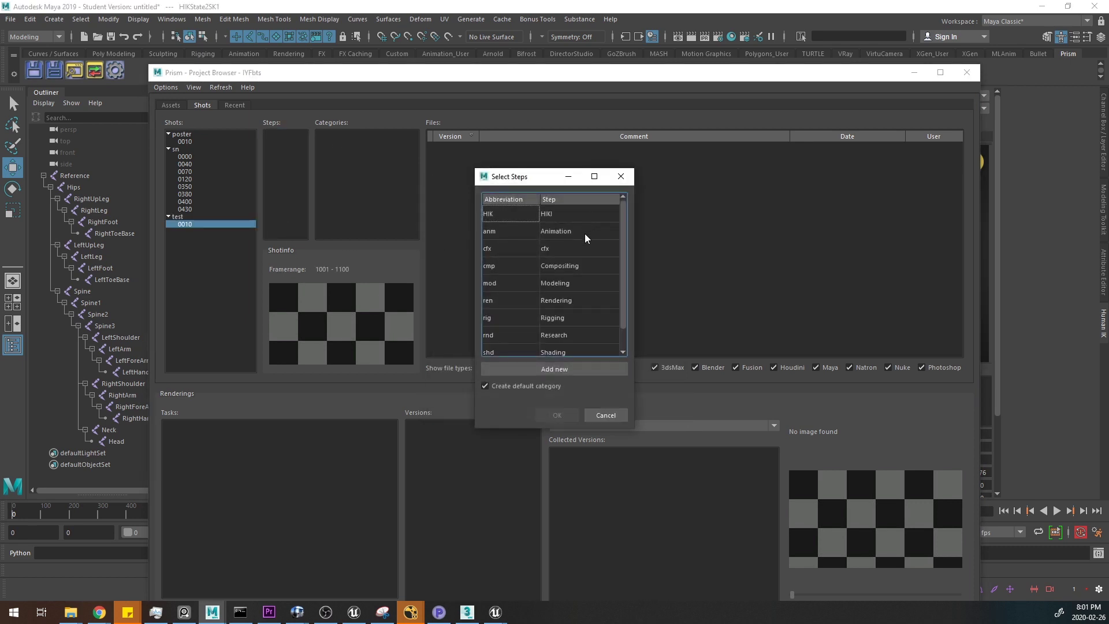
click(564, 287)
click(568, 269)
click(572, 299)
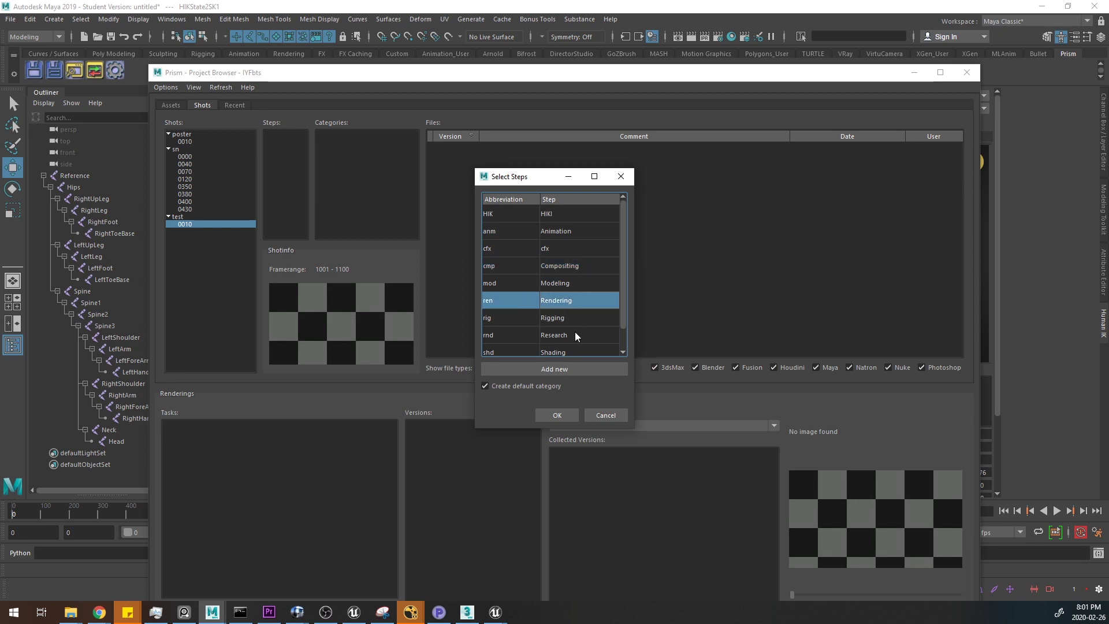
click(577, 334)
scroll(624, 321, down, 1)
scroll(608, 246, up, 1)
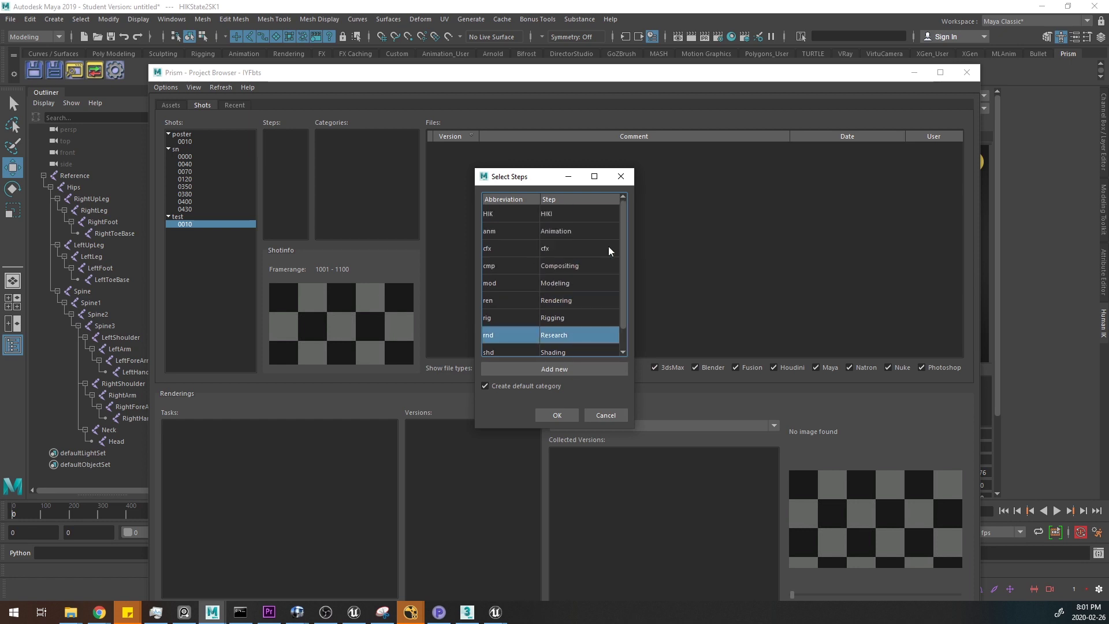
- Create a new pipeline step with mocap as both its abbreviation and its step name
click(563, 370)
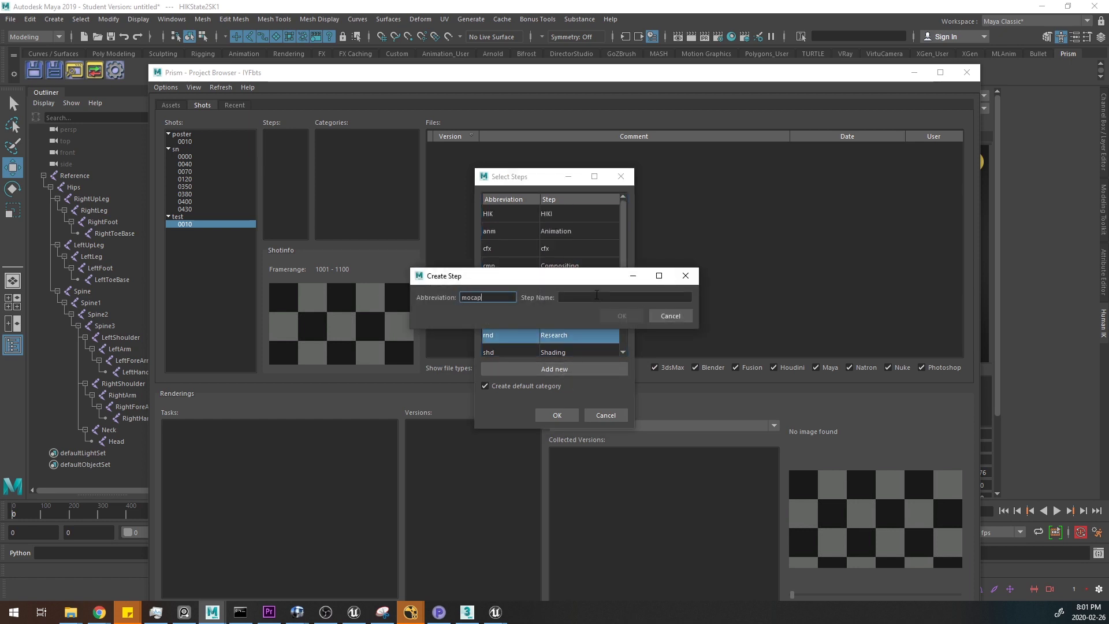
click(597, 296)
text(M)
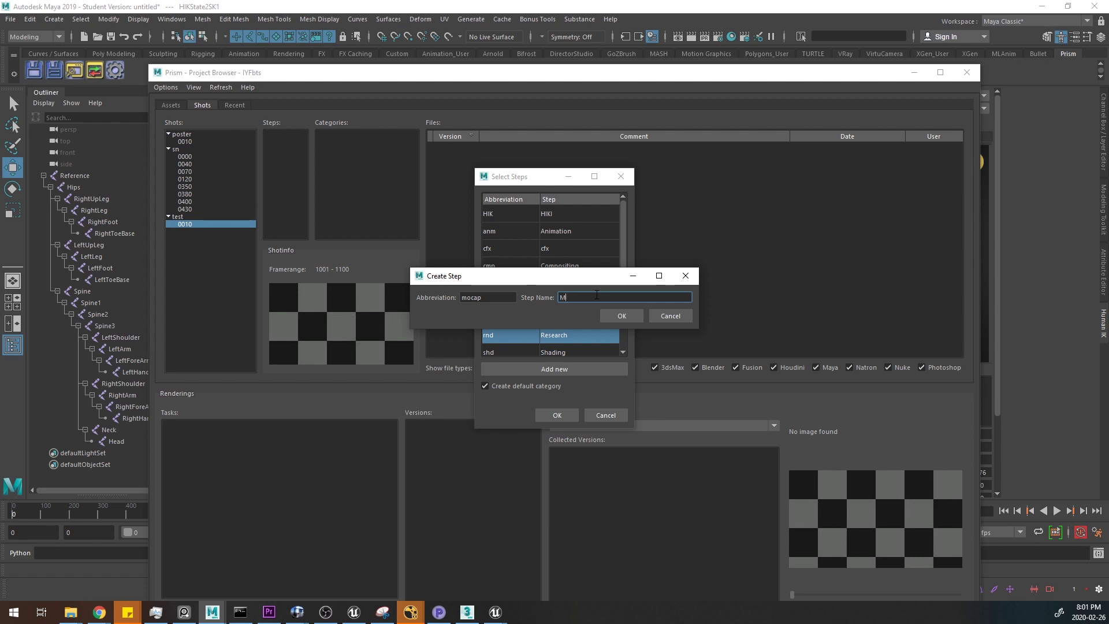
key(BackSpace)
text(mocap)
key(Return)
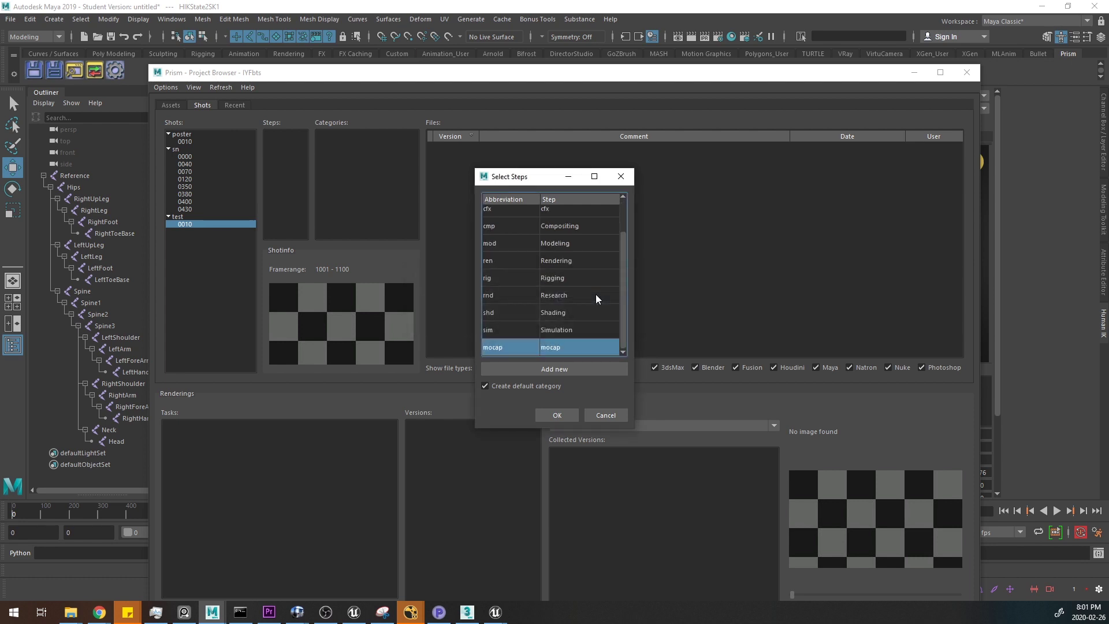
- Add the mocap step to shot 0010, save the current scene there as a new version and close the Project Browser
click(557, 414)
right_click(562, 234)
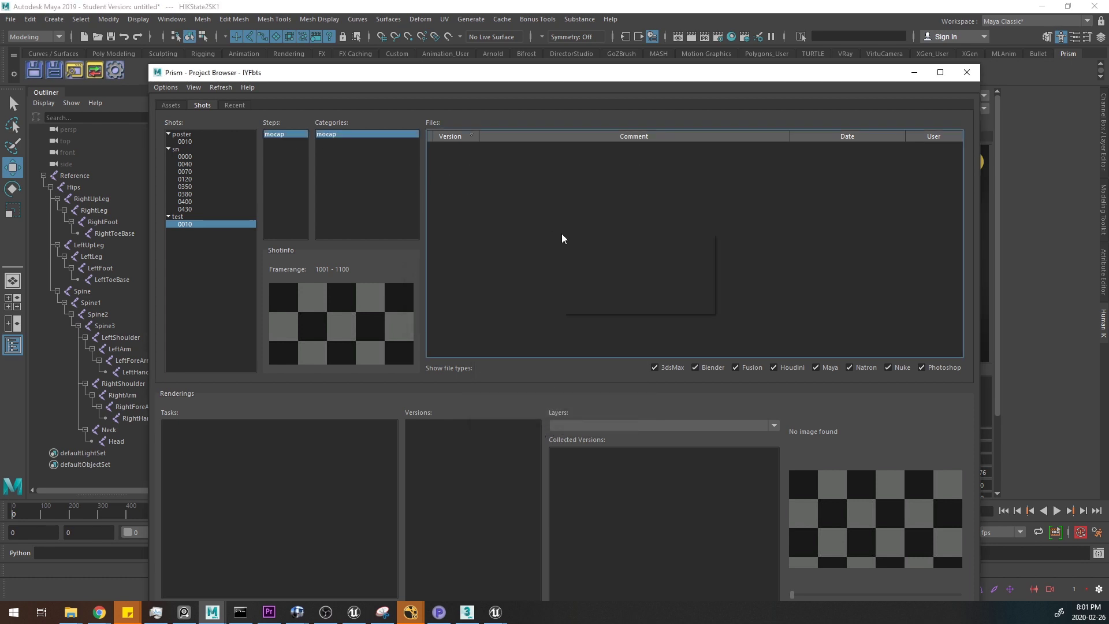
click(526, 192)
click(346, 133)
right_click(517, 222)
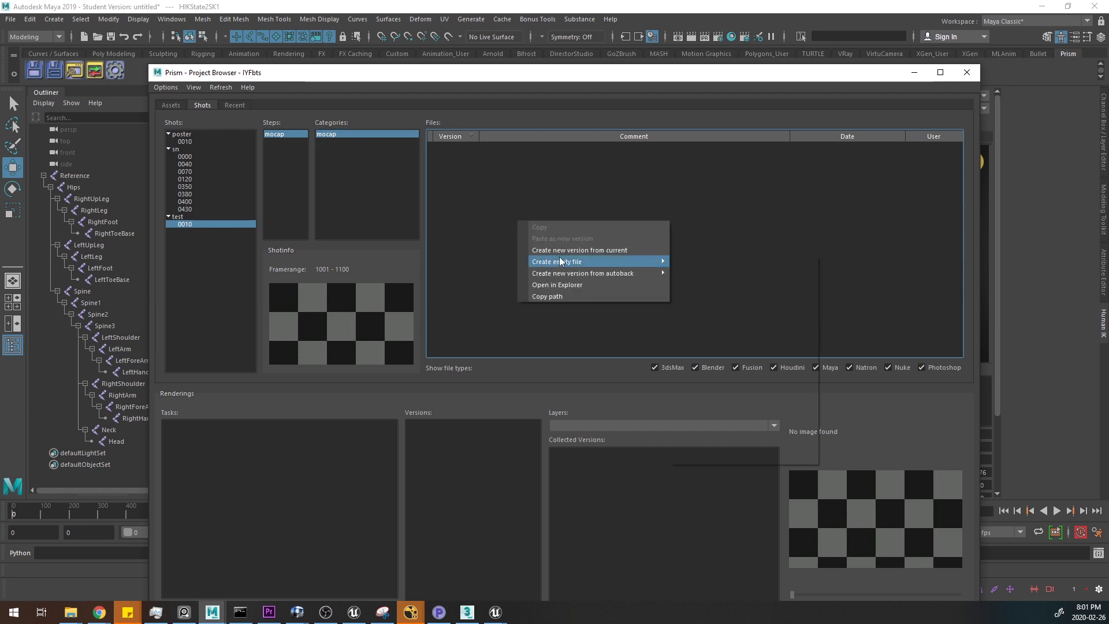
click(568, 248)
click(527, 318)
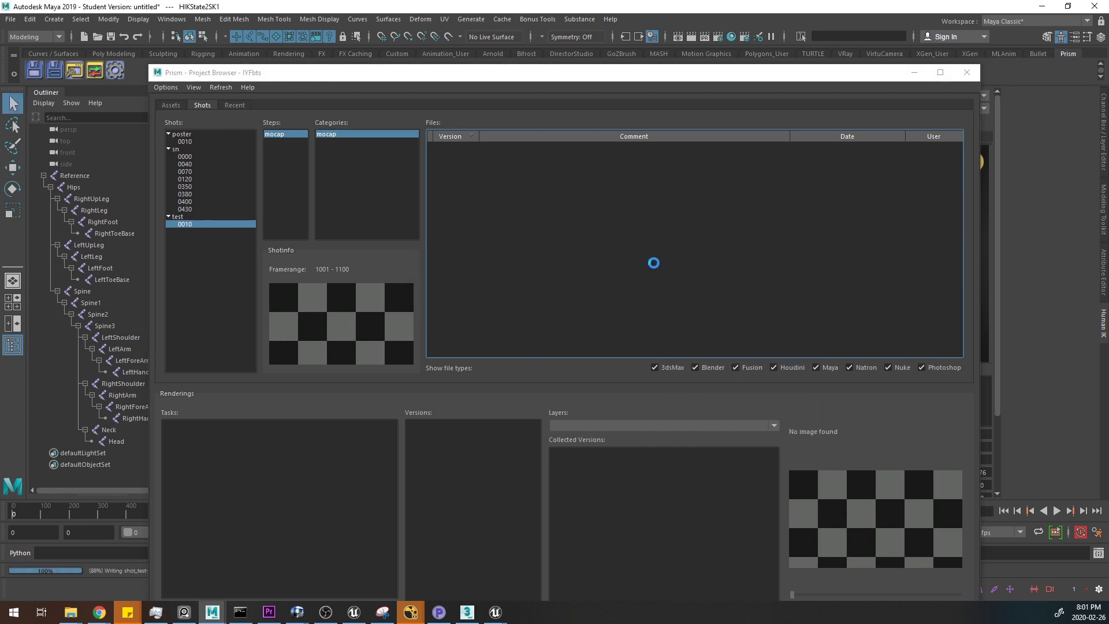
click(595, 340)
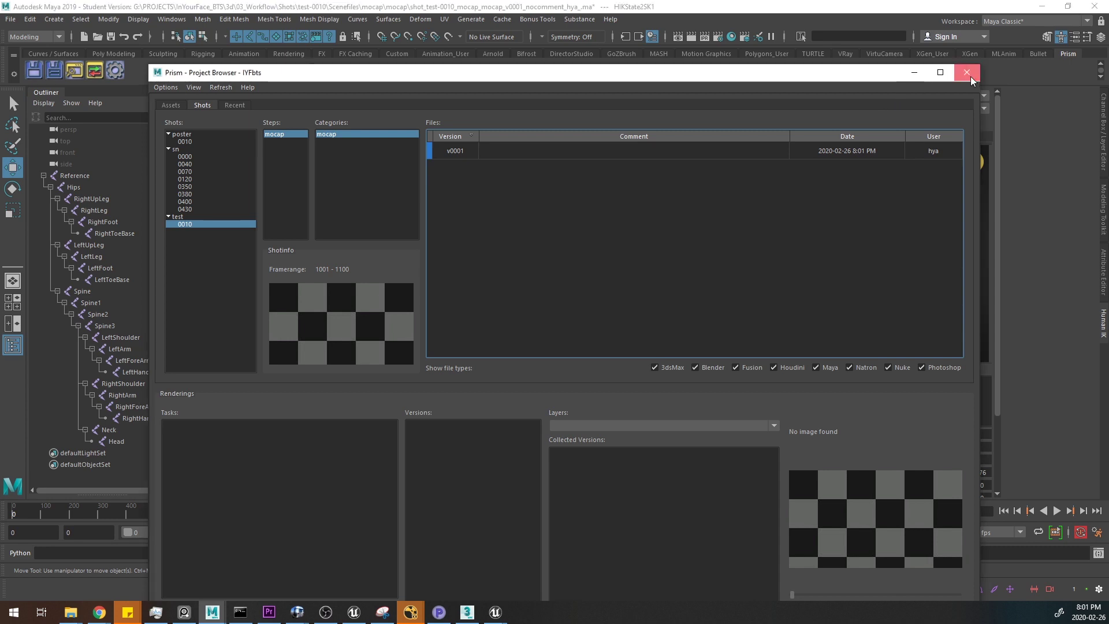
click(971, 78)
click(852, 109)
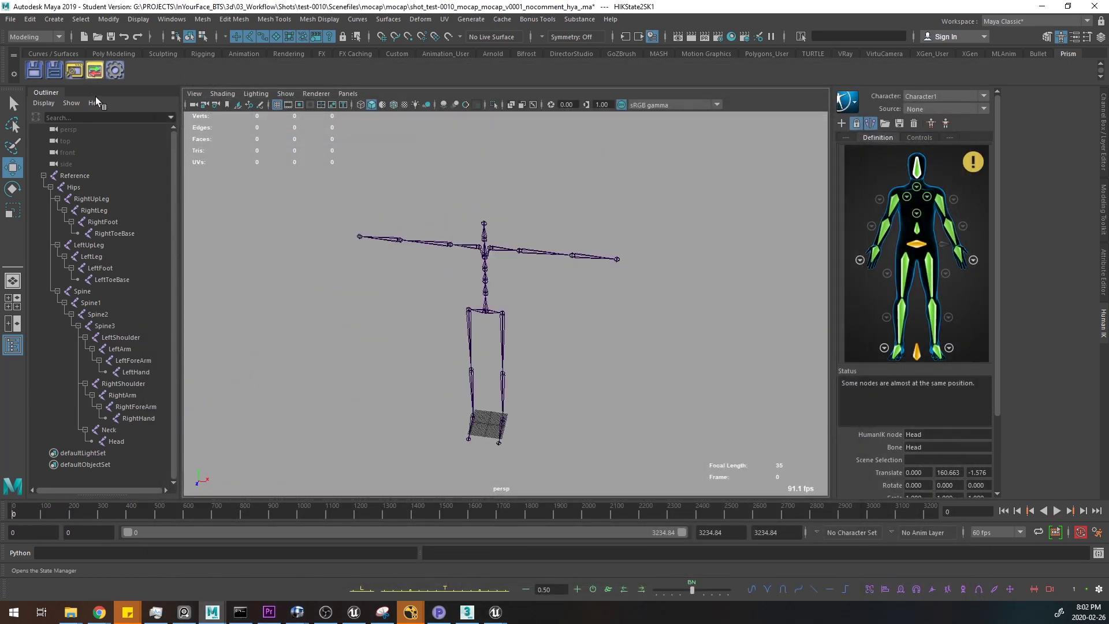
- In the Prism State Manager, add an export state and set its task name to mocap
drag(0, 101, 683, 32)
click(413, 301)
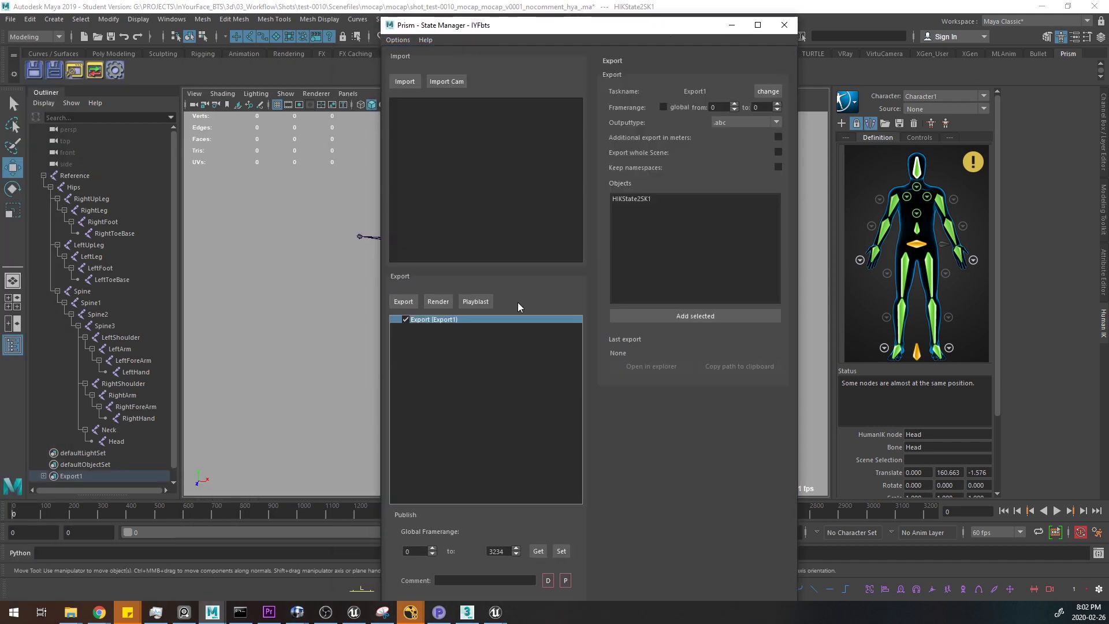
click(774, 91)
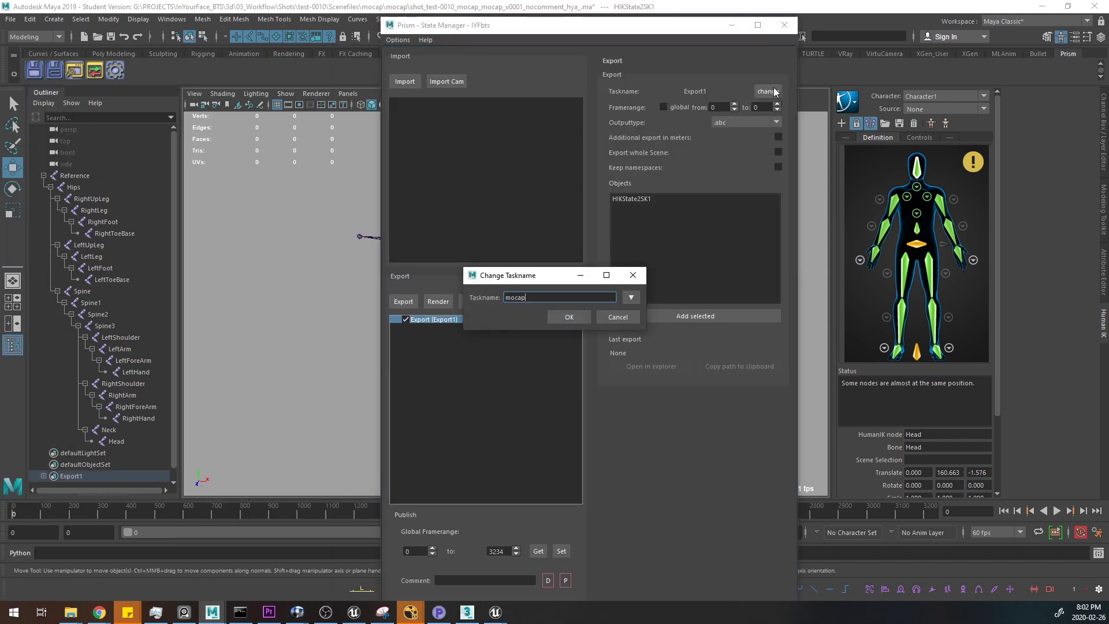
click(563, 319)
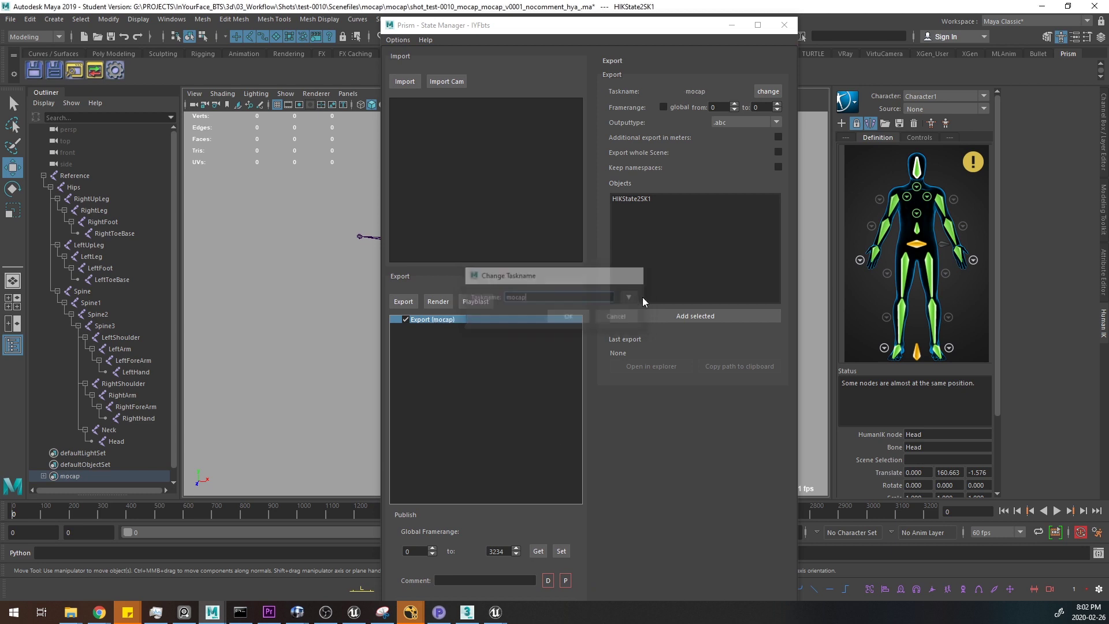
- Set the mocap export's output type to .ma and enable exporting the whole scene
click(764, 120)
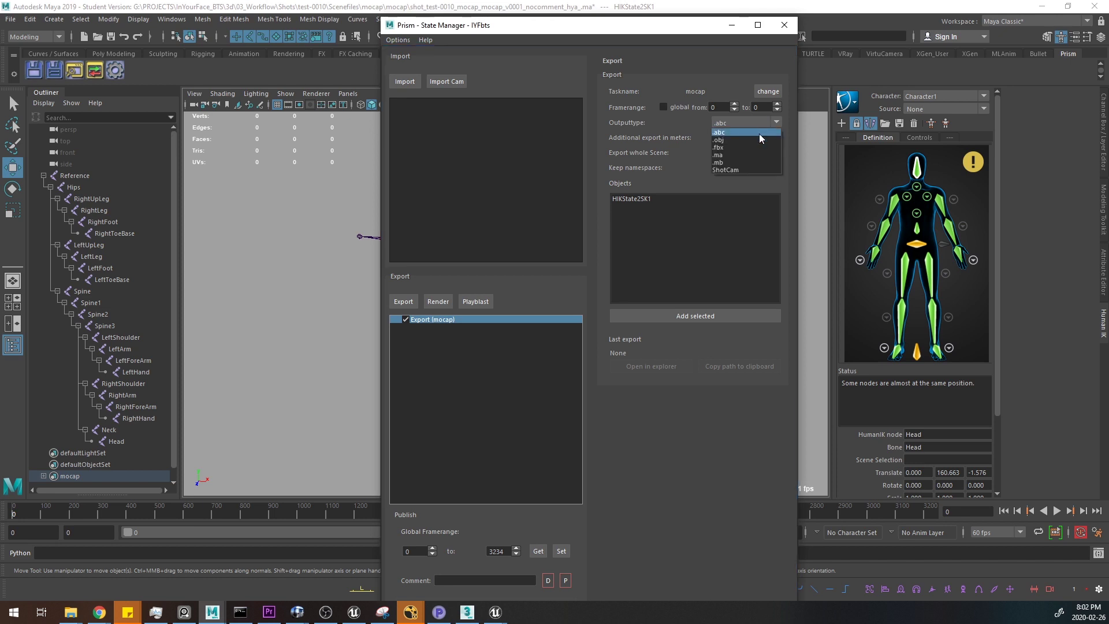
click(748, 154)
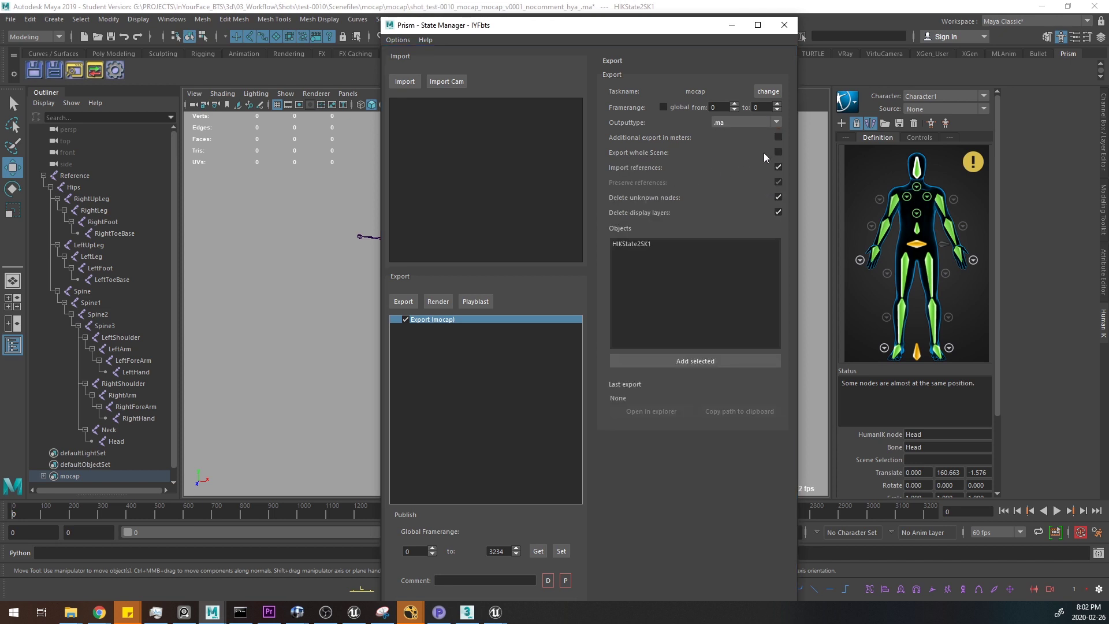
click(778, 152)
drag(670, 26, 661, 10)
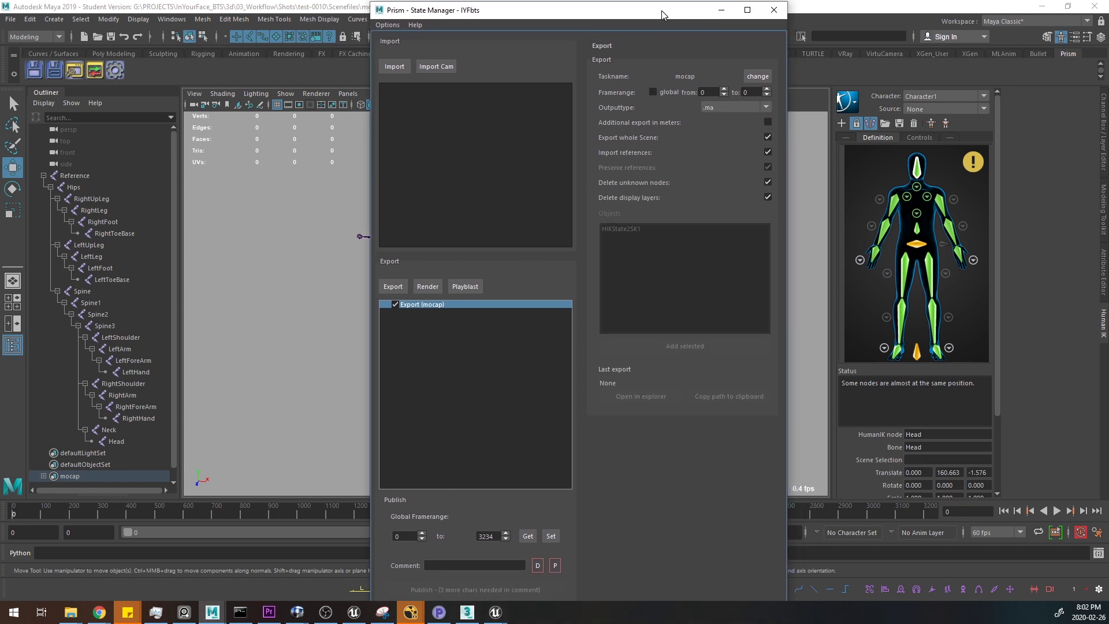
- Publish the mocap export with the comment mocapexport and continue past the publish warnings
click(177, 224)
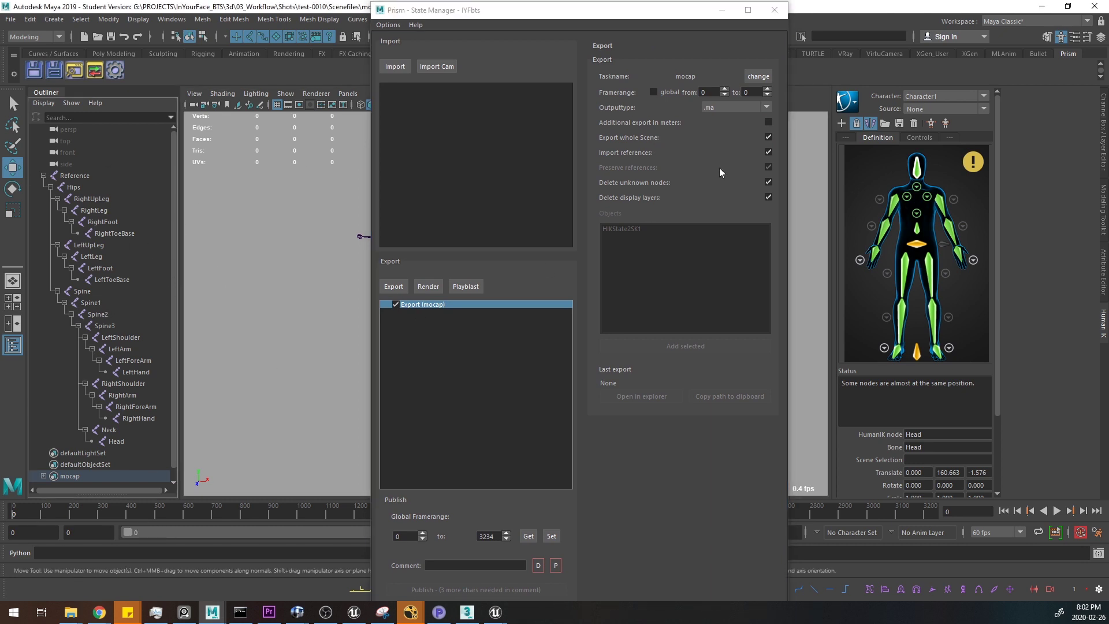
click(455, 568)
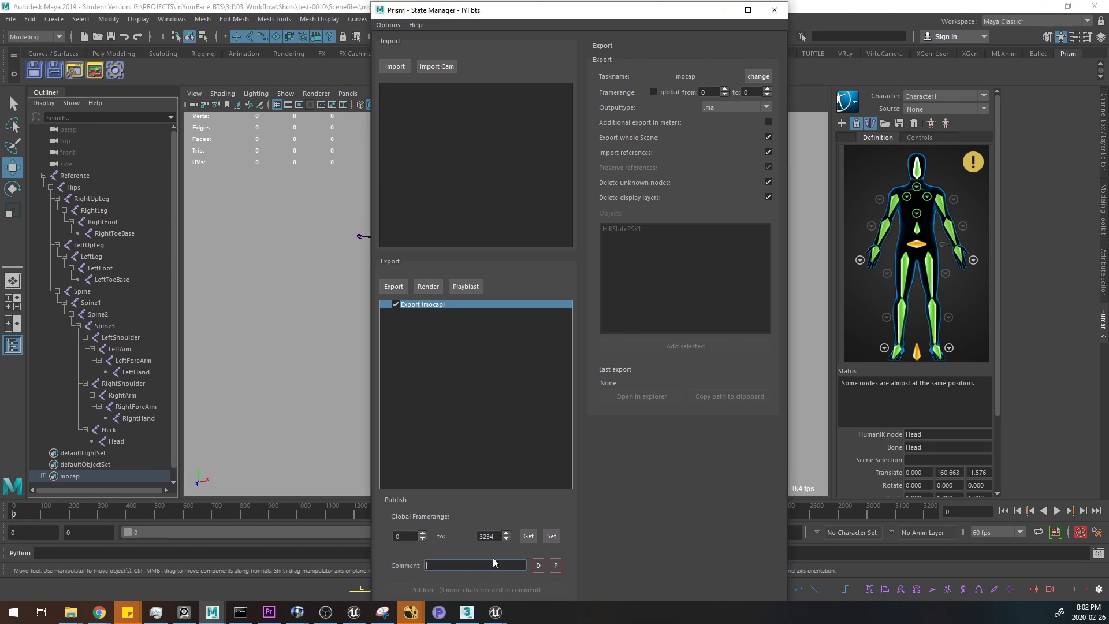
text(mocapexport)
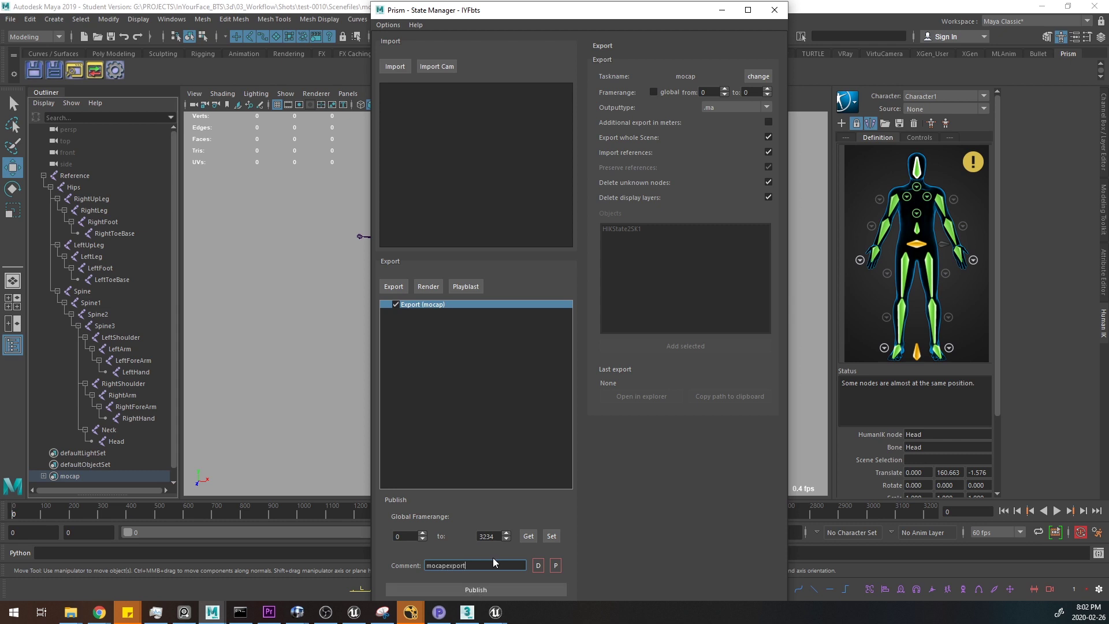
click(513, 591)
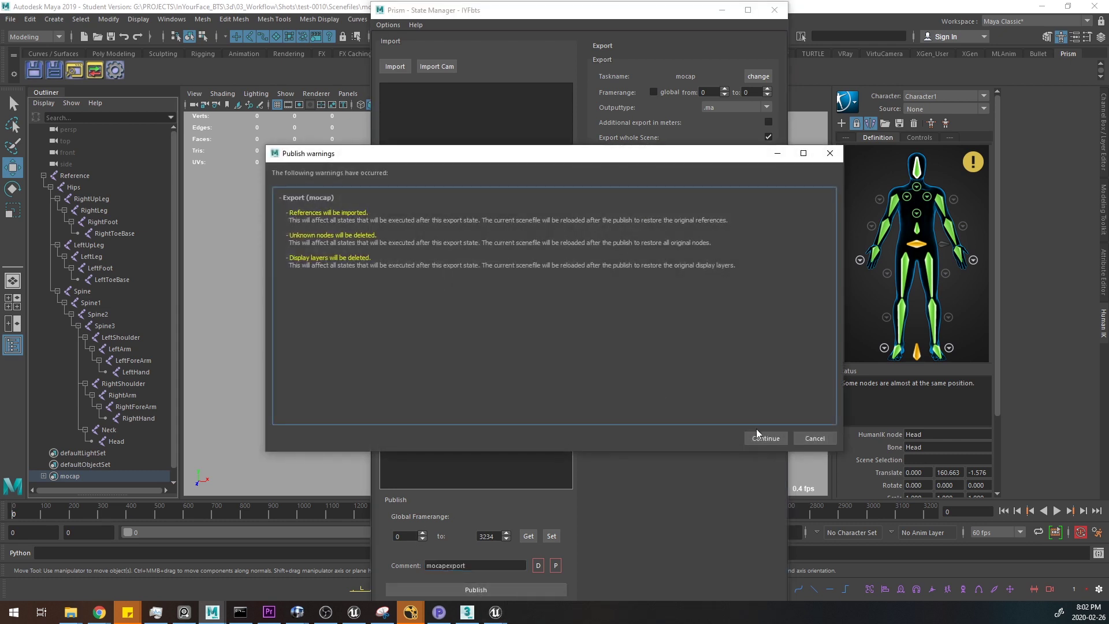
click(758, 432)
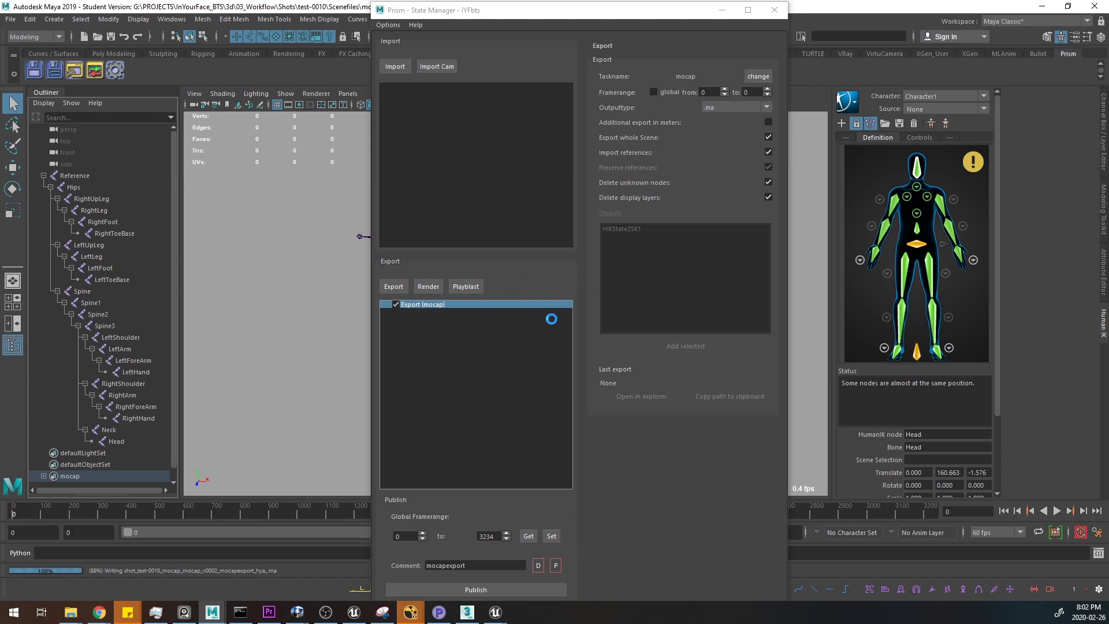
click(556, 320)
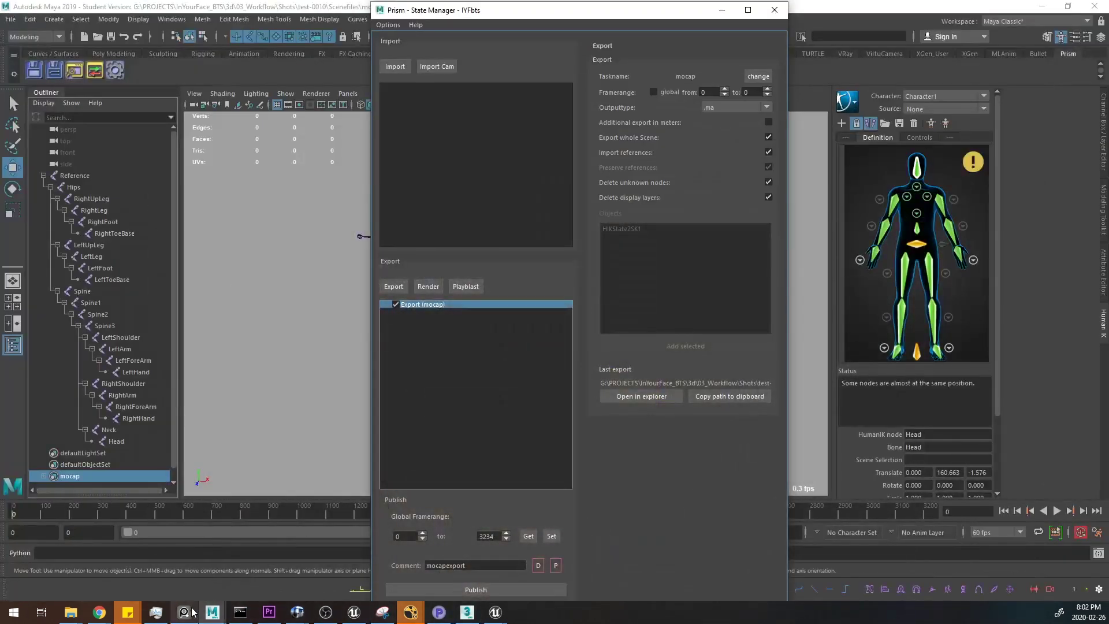
- Switch to the Maya instance with the louis_HIK character scene and open the Prism State Manager there
click(213, 613)
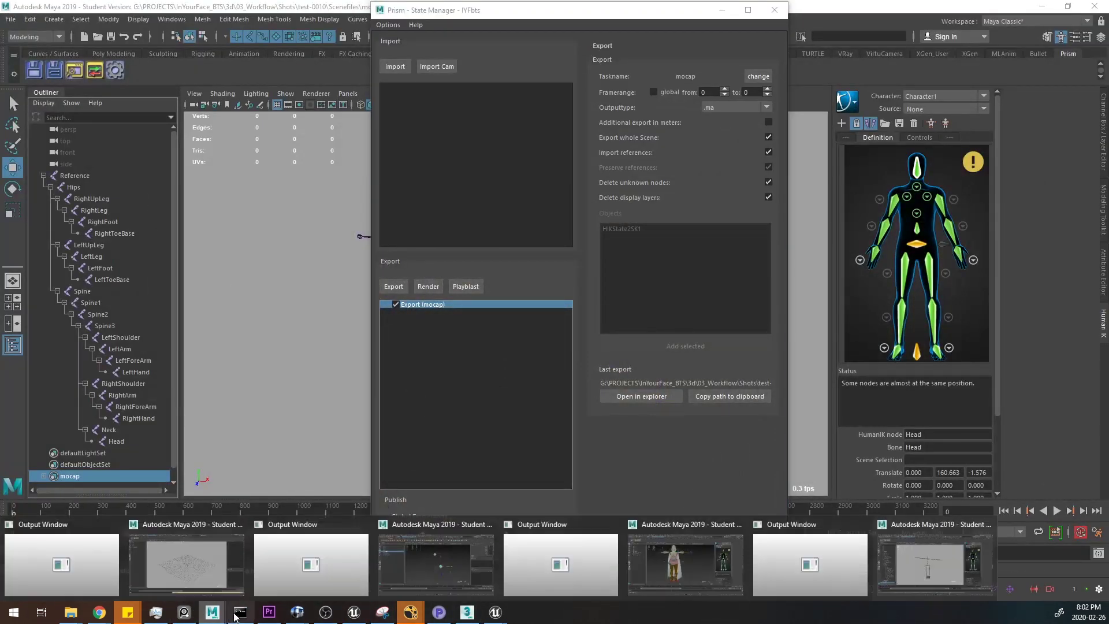
click(727, 595)
alt+drag(695, 348, 421, 240)
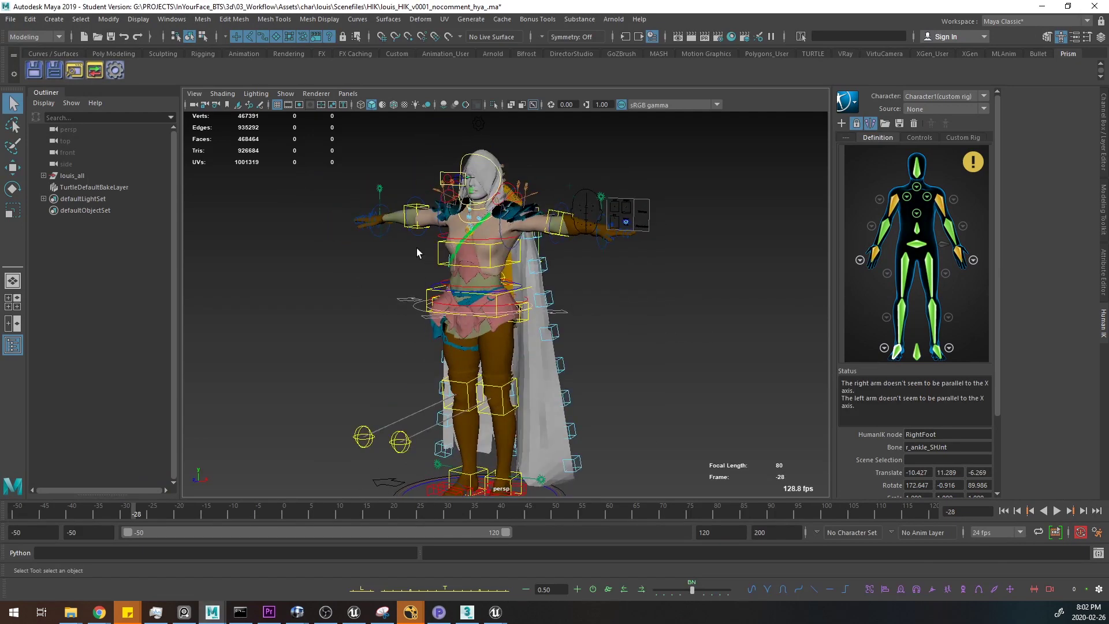
click(99, 76)
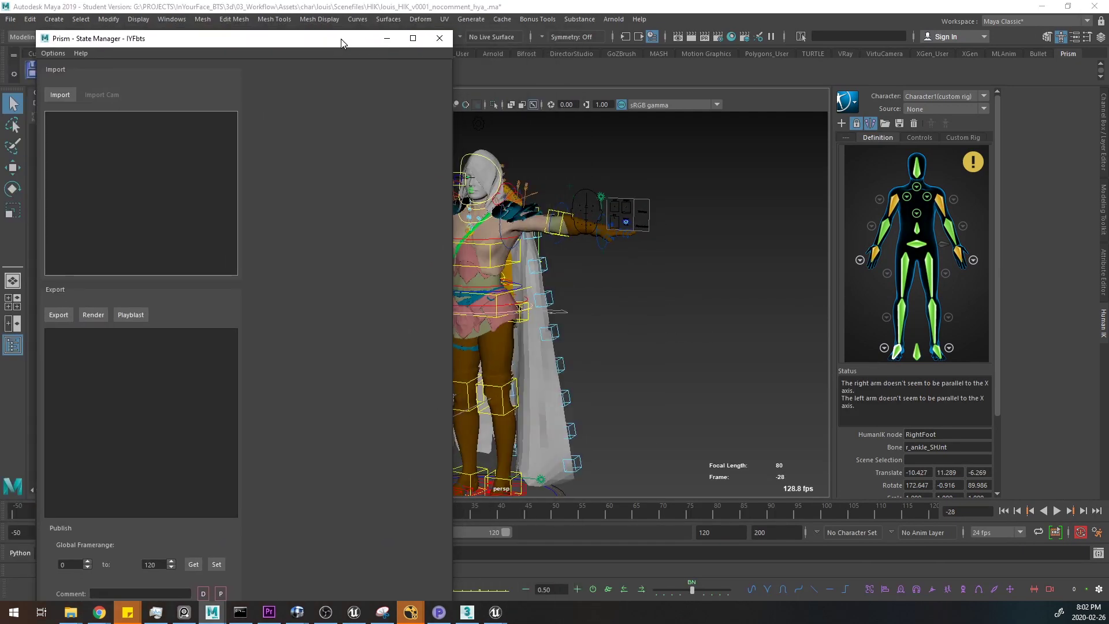
- Import version v0001 of the mocap export from test shot 0010 without a namespace and close the State Manager
click(57, 96)
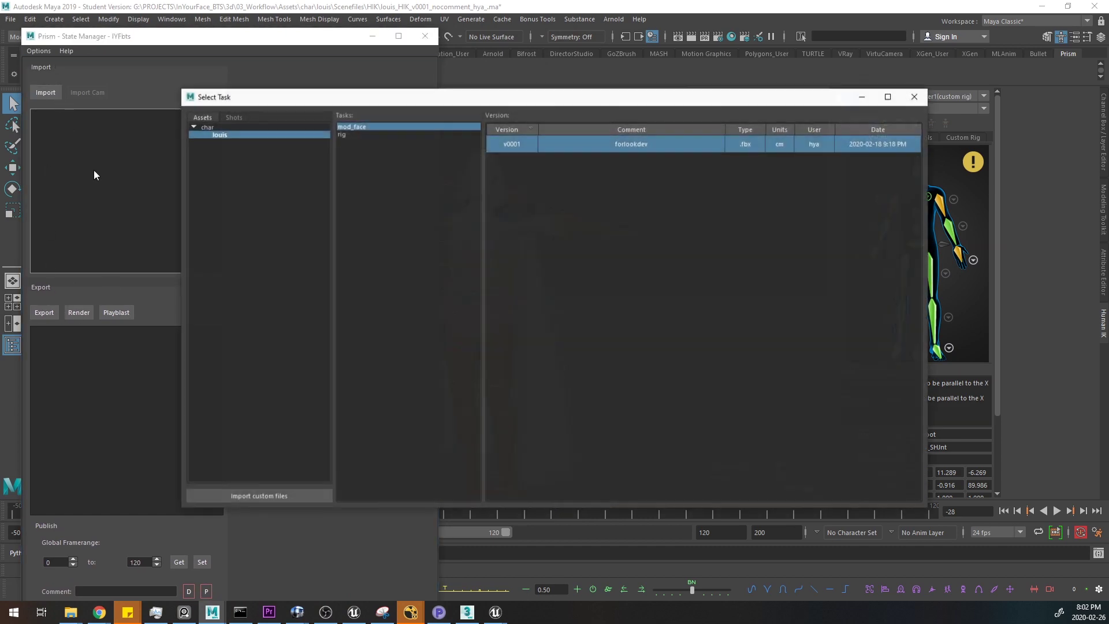
click(245, 119)
click(196, 141)
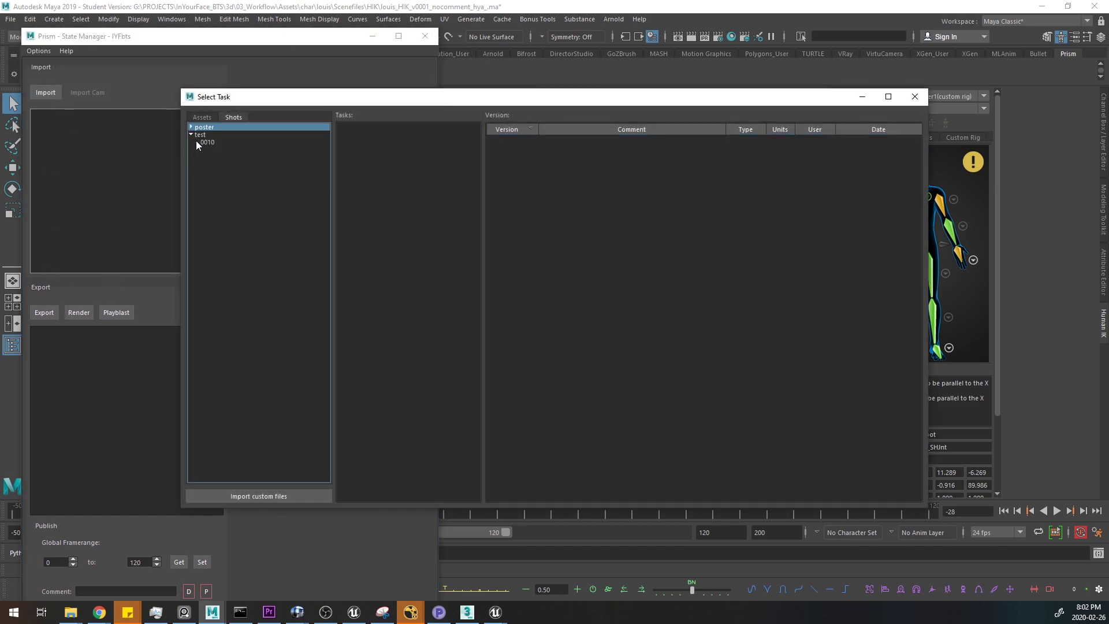
double_click(689, 144)
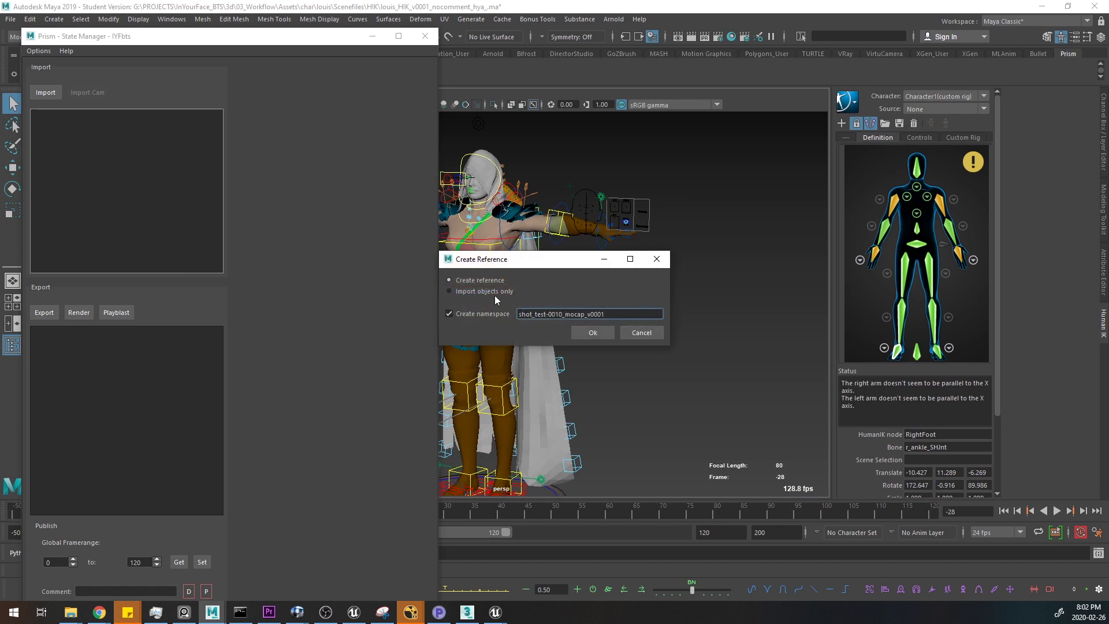
click(500, 315)
click(594, 338)
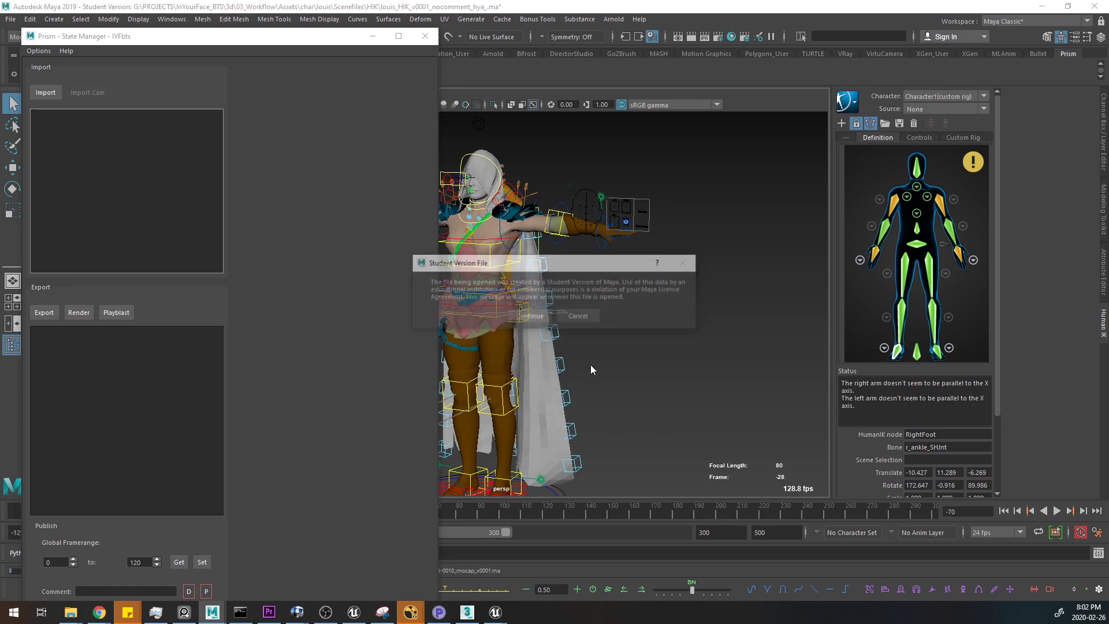
click(528, 317)
click(425, 36)
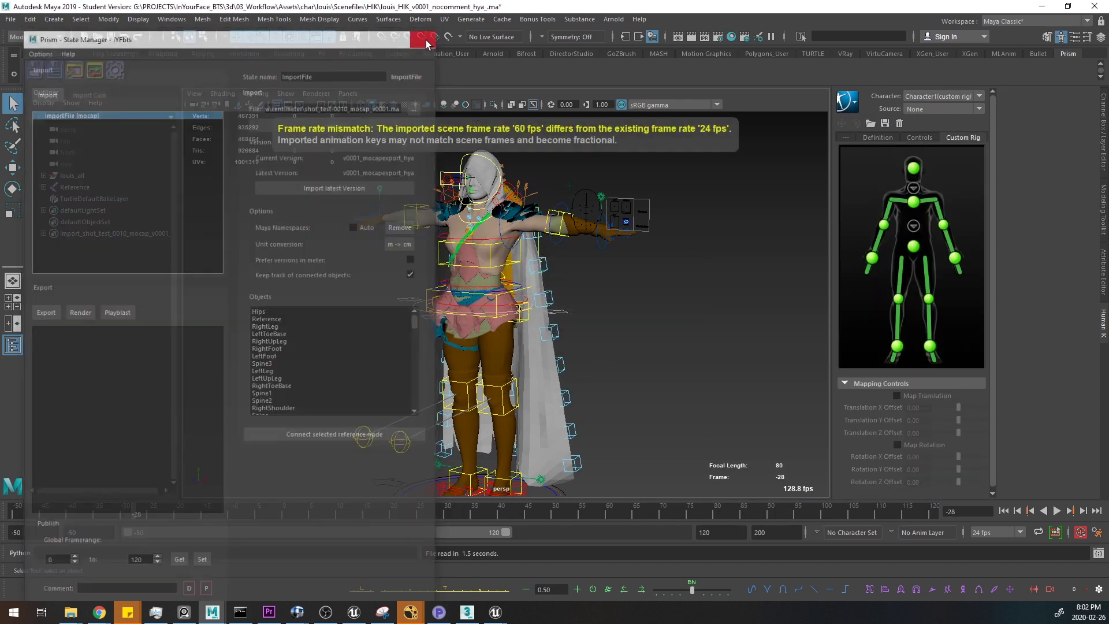
- Set the HumanIK source of the Character1 custom rig to Character2
alt+drag(618, 345, 792, 182)
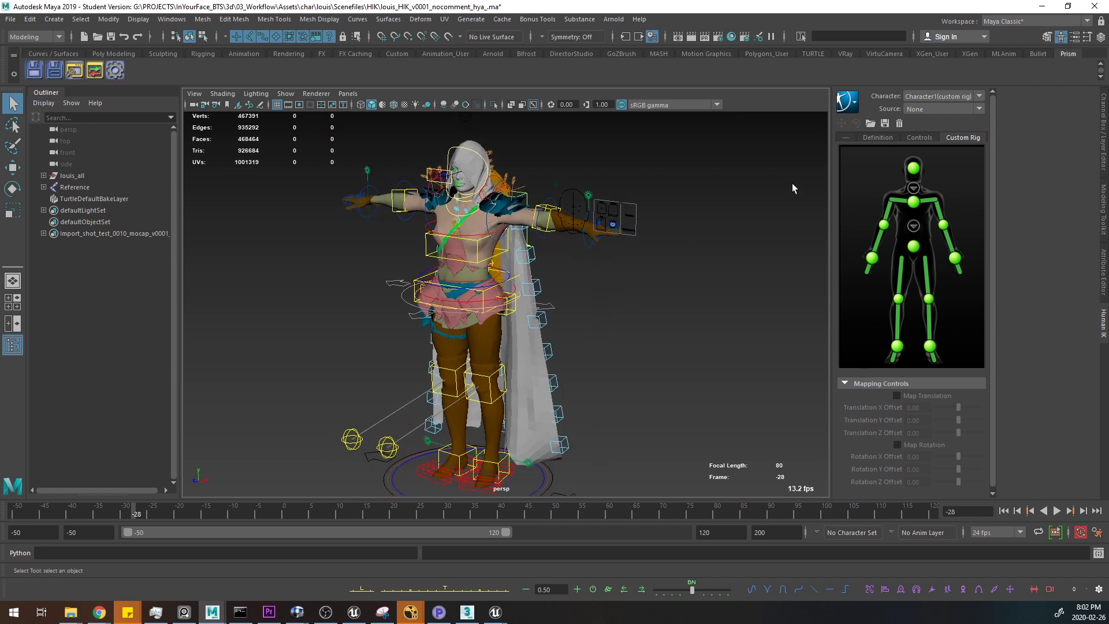
click(935, 110)
click(946, 133)
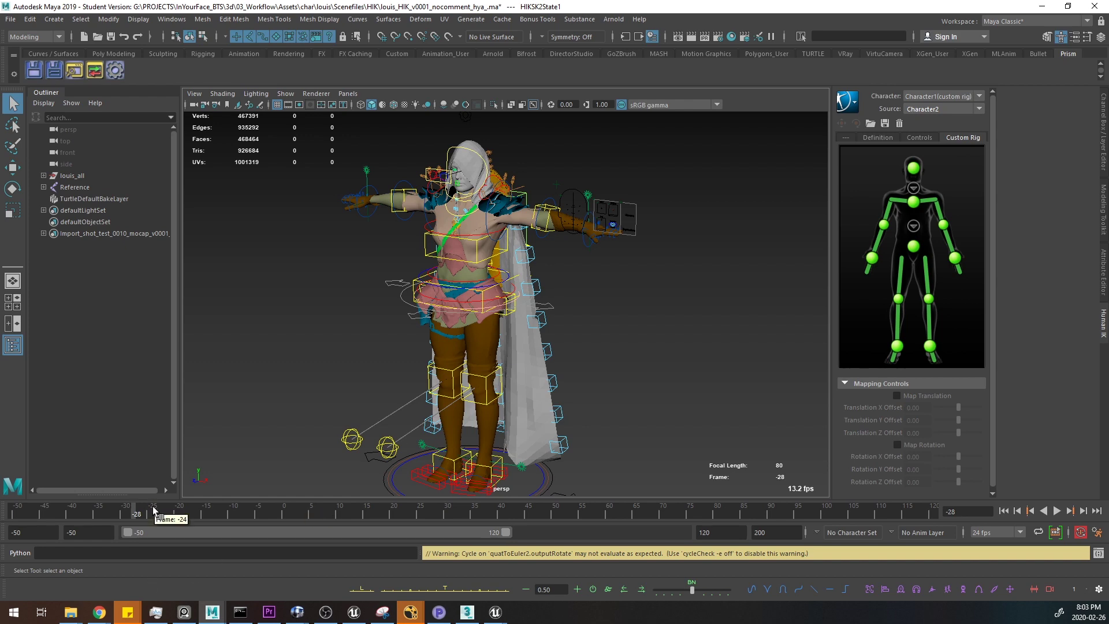
- Scrub and play back the timeline to examine how the character rig follows the mocap, and reselect Character2 as the source
drag(185, 508, 443, 518)
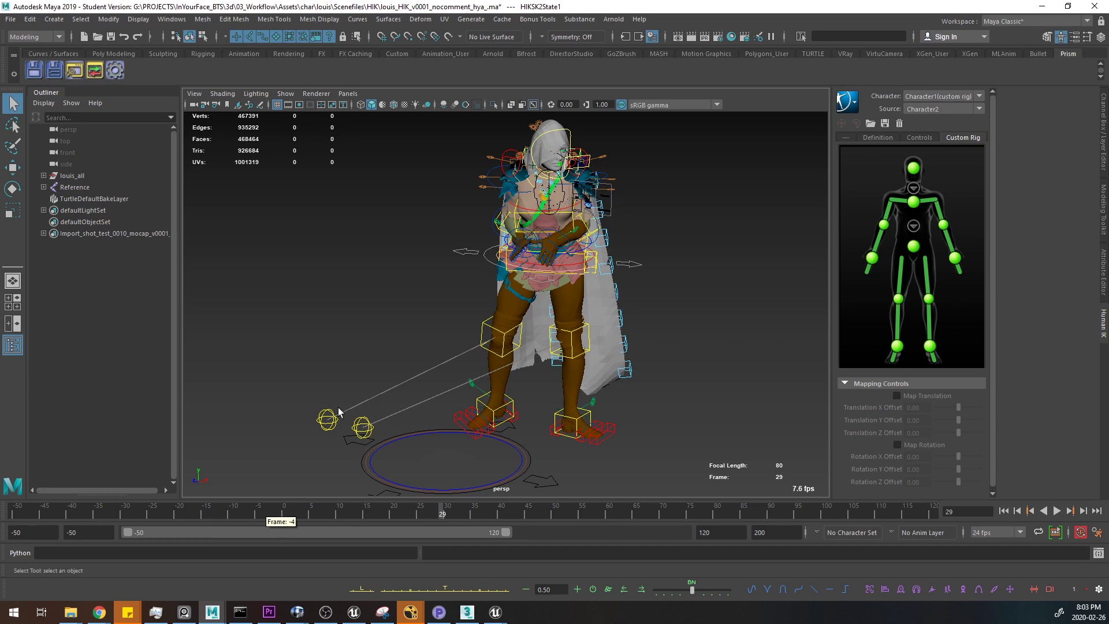
alt+middle_drag(389, 378, 384, 359)
scroll(385, 404, down, 1)
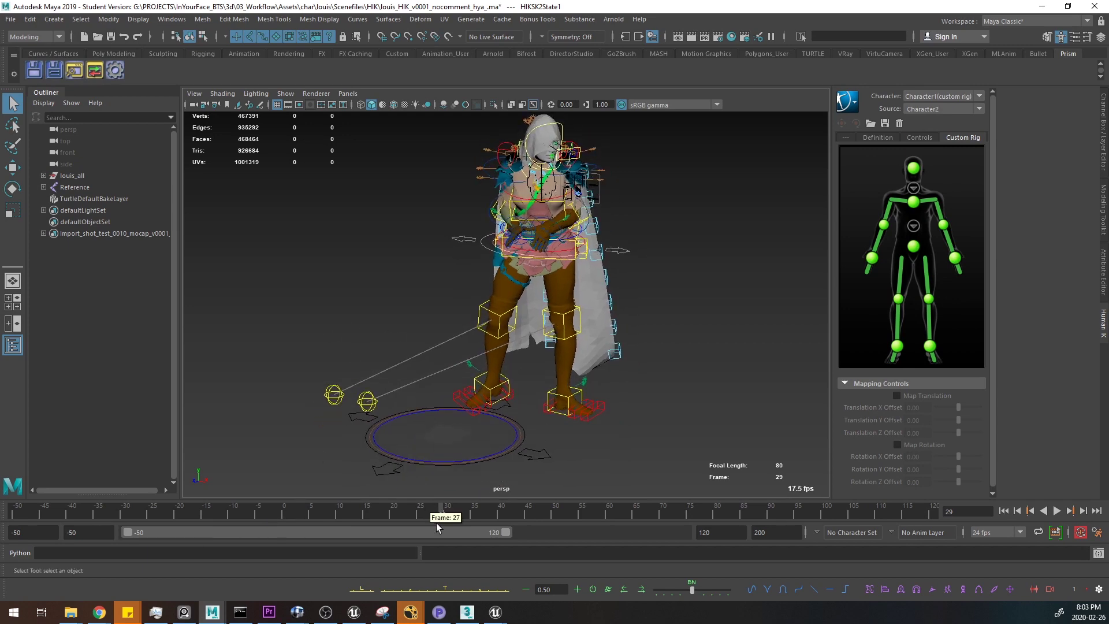
drag(436, 522, 496, 511)
alt+drag(718, 307, 584, 359)
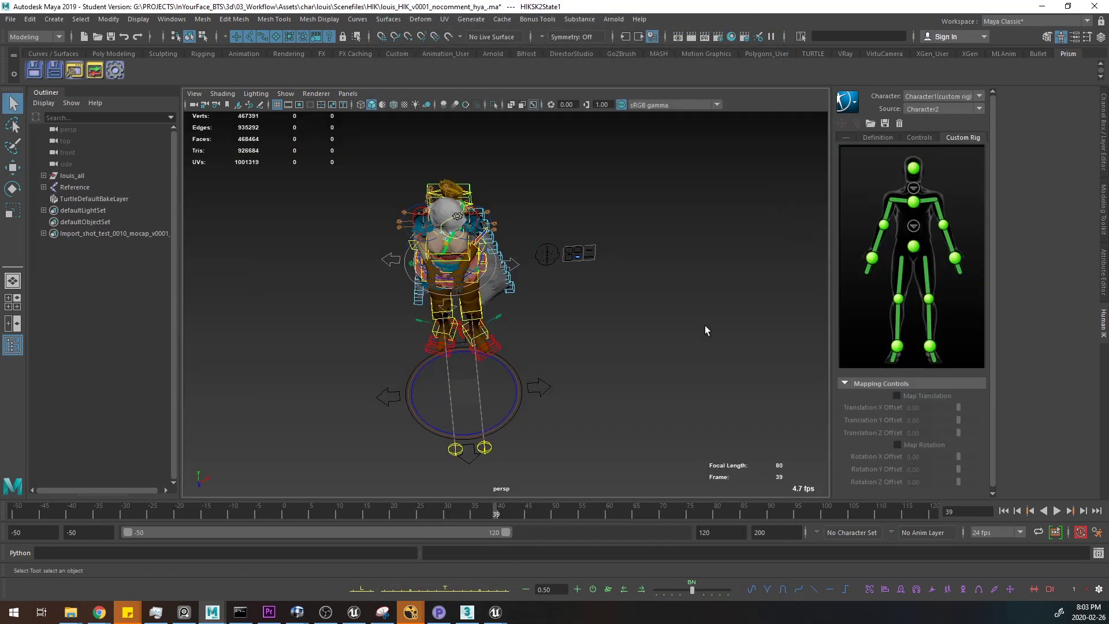
alt+drag(705, 325, 682, 324)
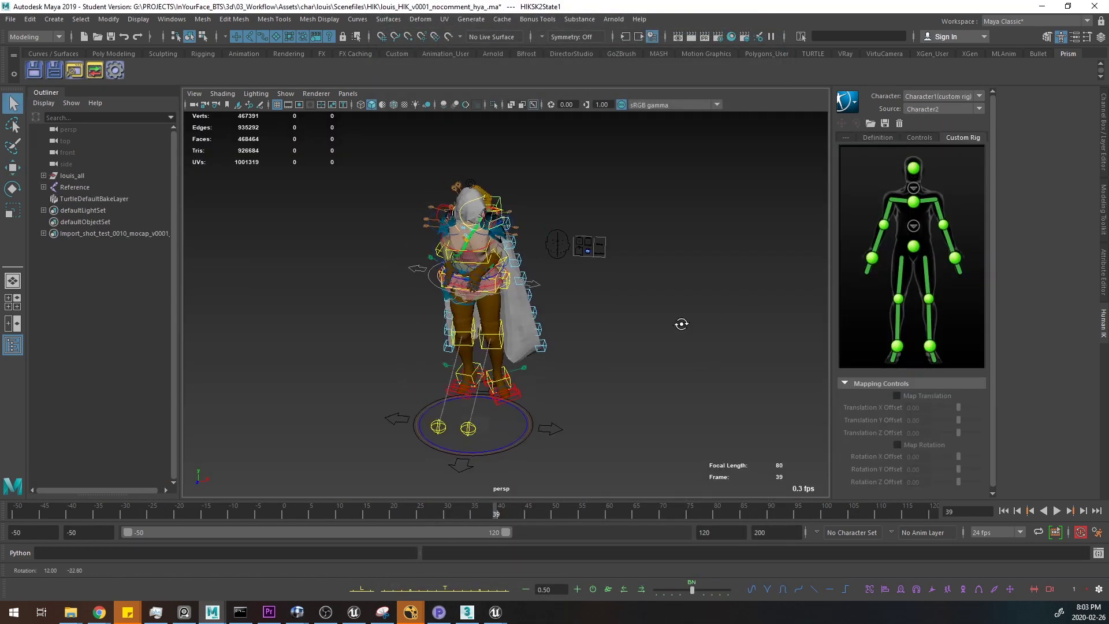
key(alt+v)
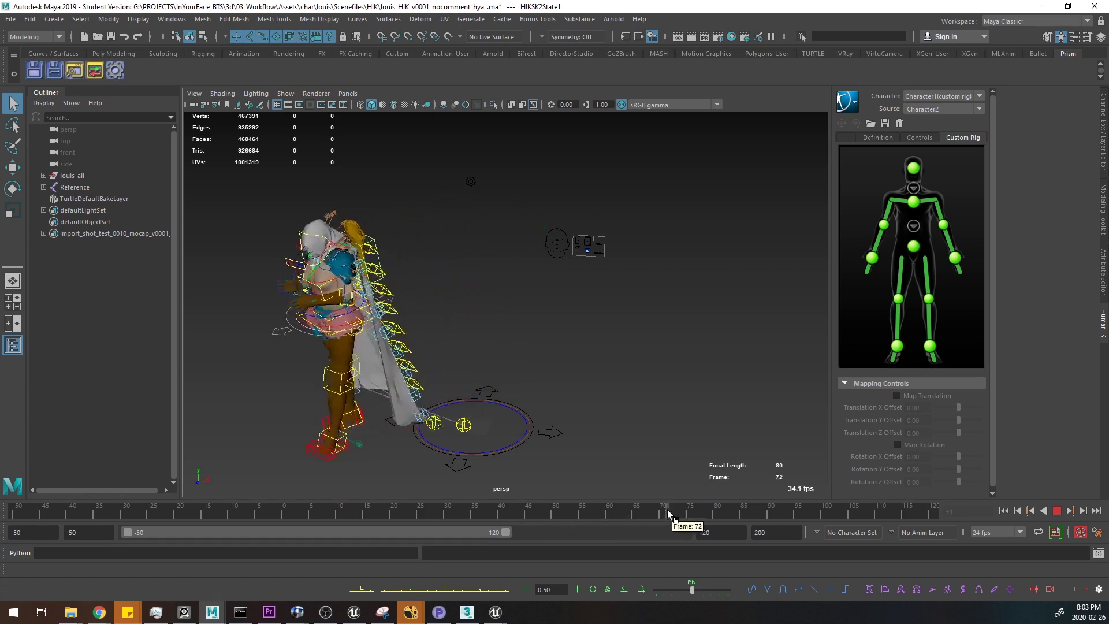
drag(668, 510, 604, 510)
click(936, 110)
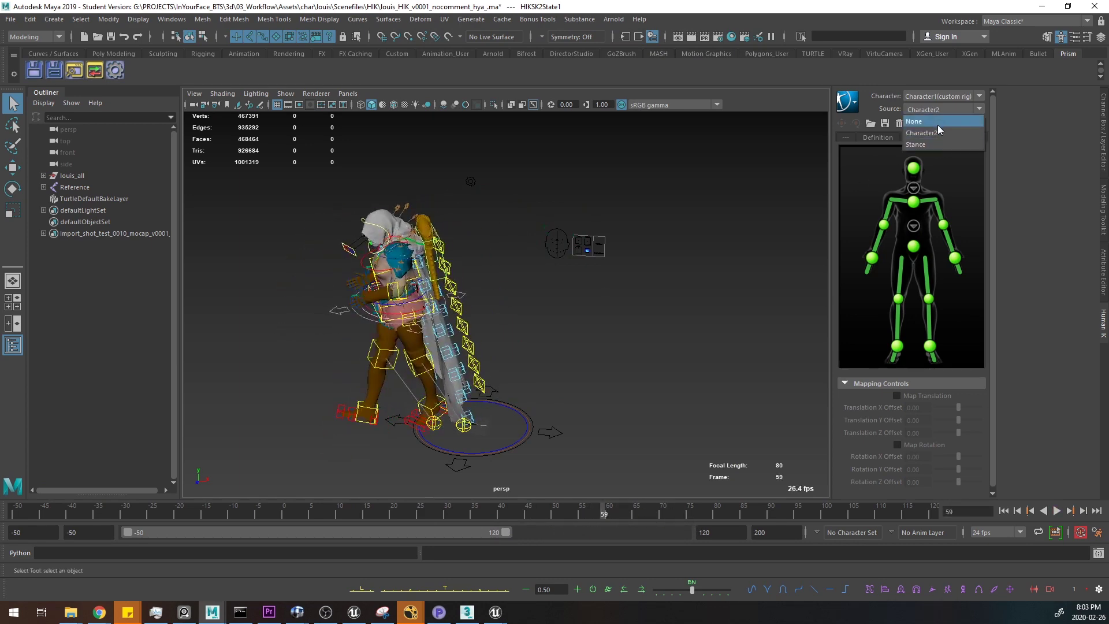
click(939, 134)
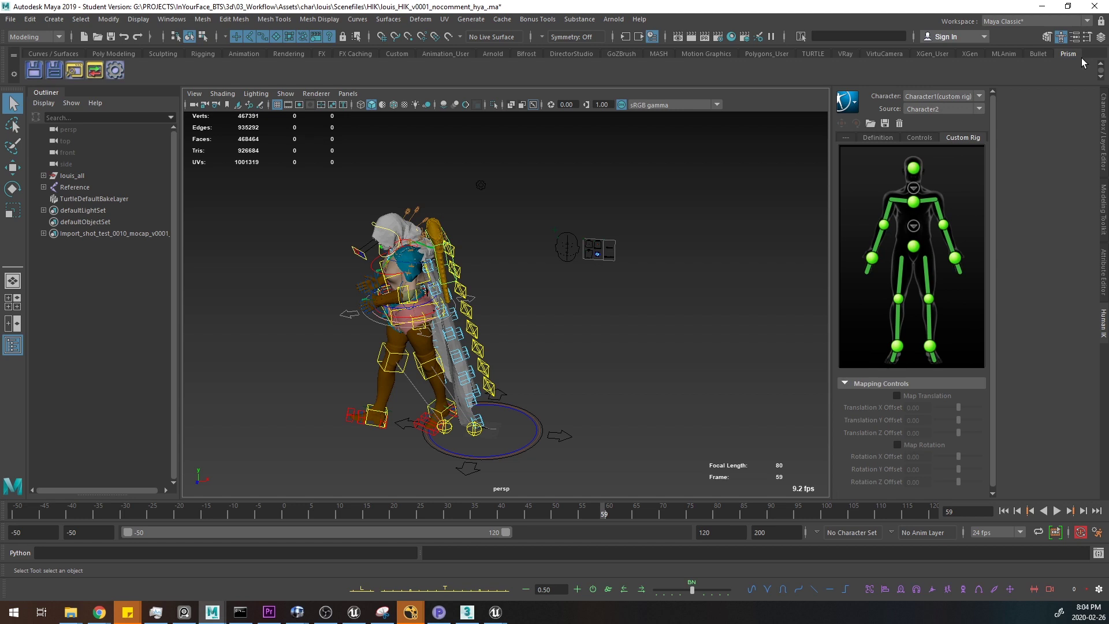
click(11, 18)
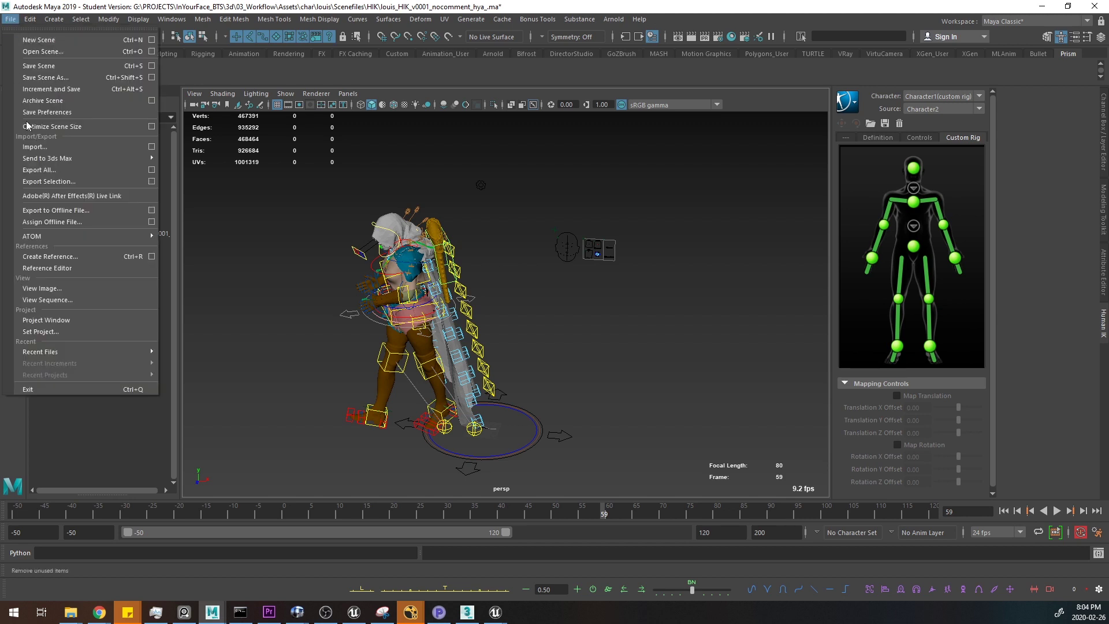
click(279, 372)
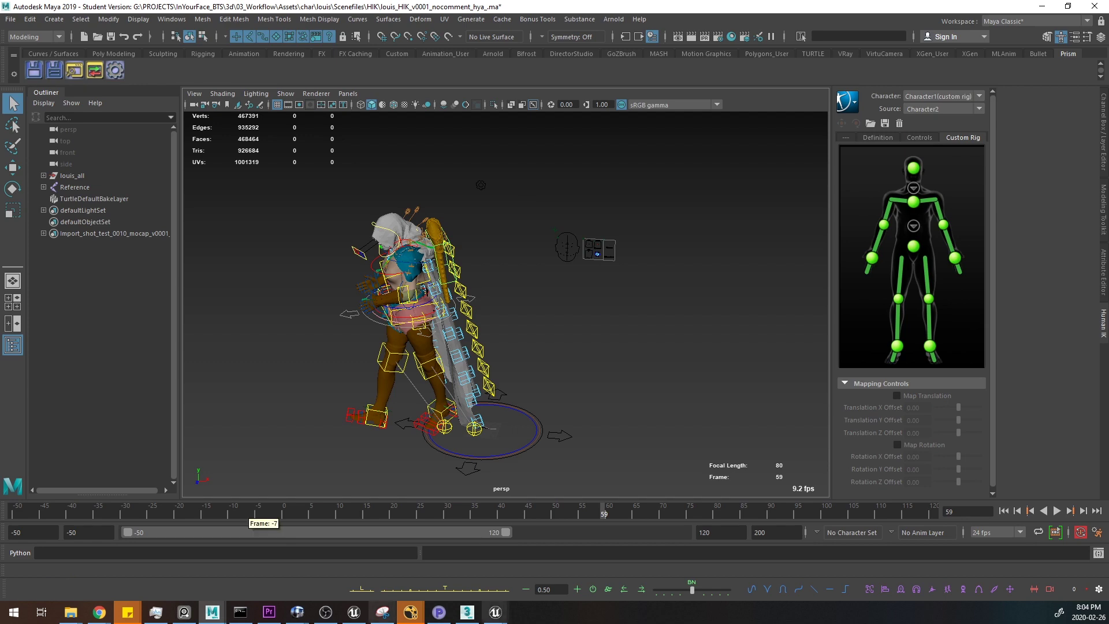
- Move to frame 33 and set the HumanIK source of the Character1 custom rig to Stance
drag(578, 511, 463, 485)
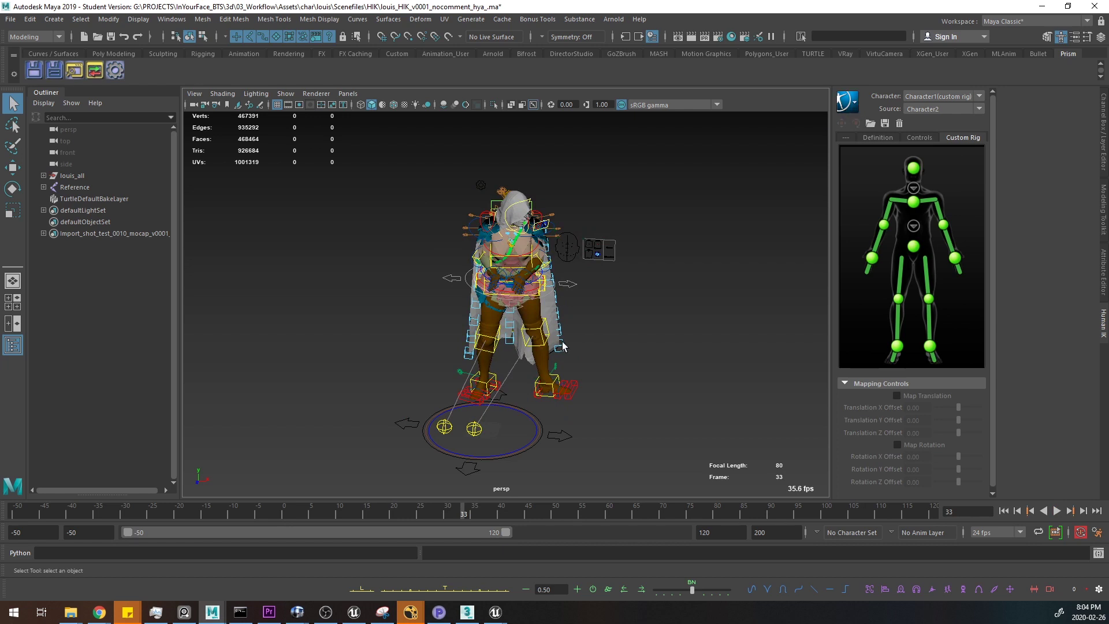
click(925, 110)
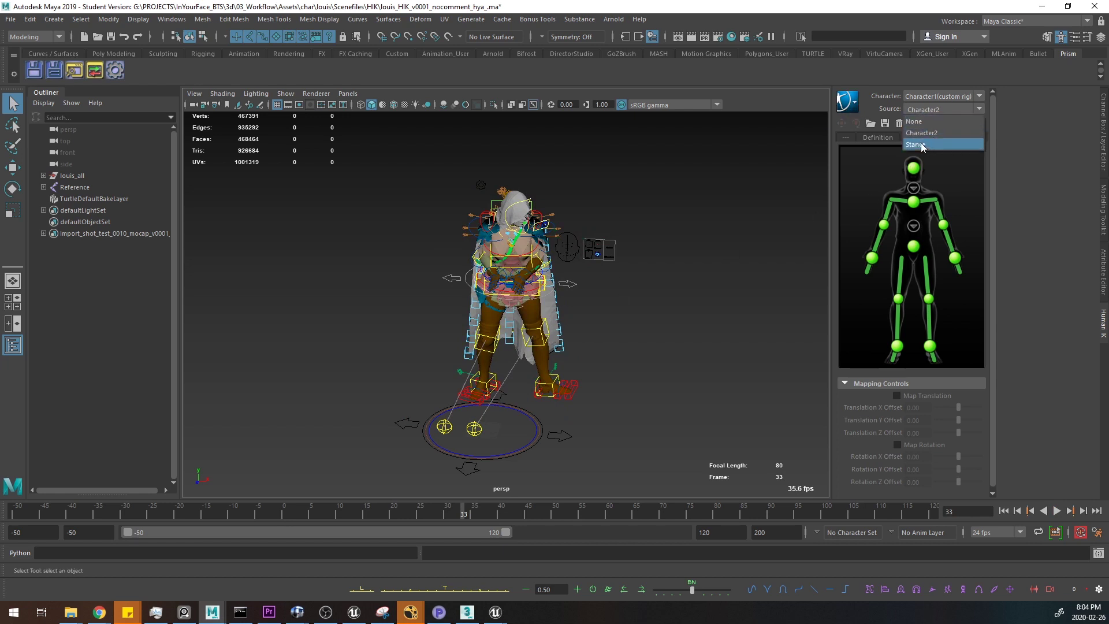
click(919, 144)
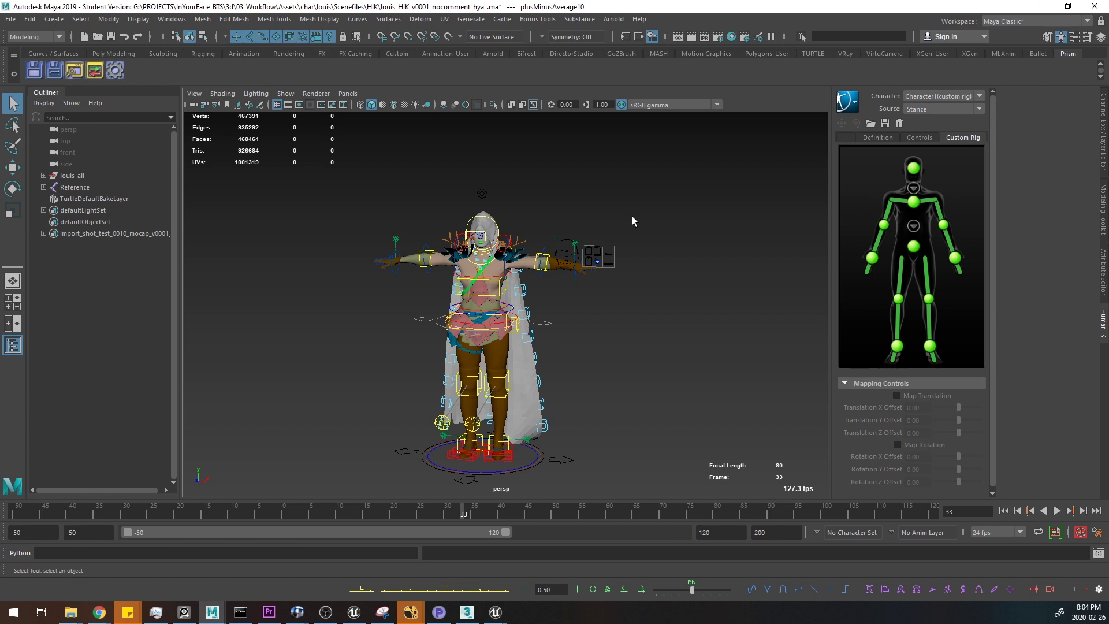
- Examine the character rig in its stance pose from several angles and play back the timeline
alt+middle_drag(527, 348, 501, 339)
scroll(512, 361, down, 2)
scroll(512, 361, up, 2)
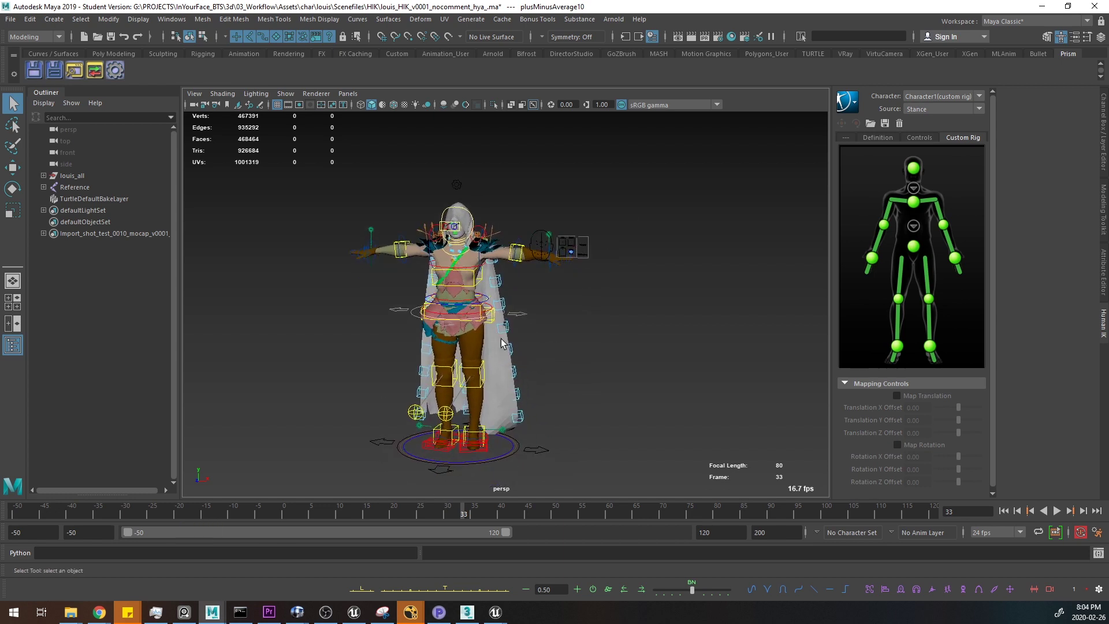
alt+drag(557, 342, 661, 324)
alt+middle_drag(661, 324, 624, 343)
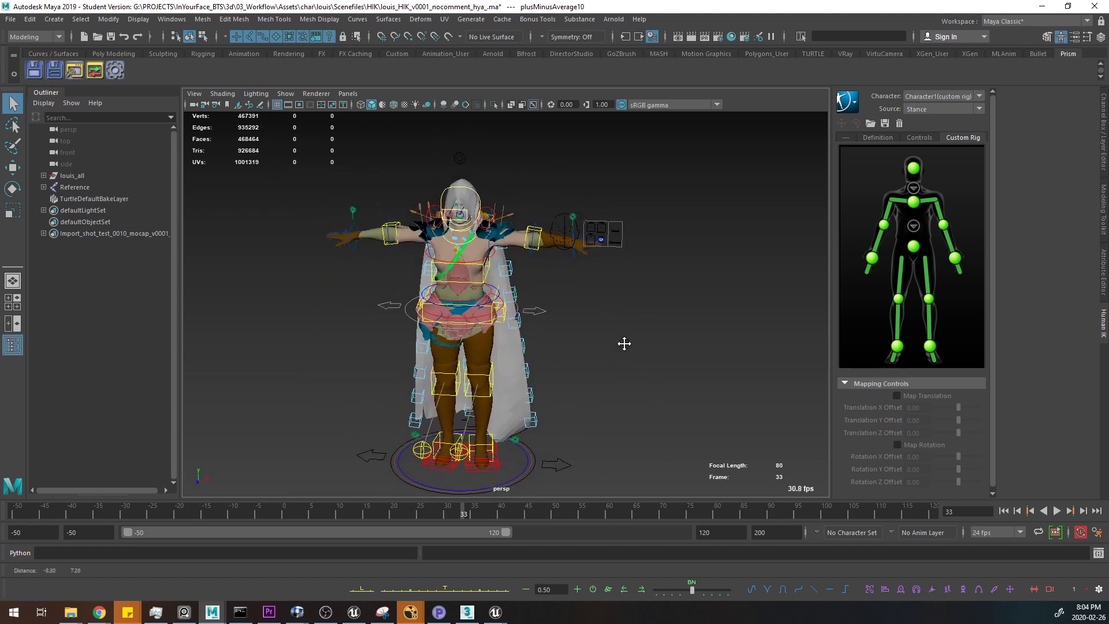
alt+drag(624, 343, 599, 352)
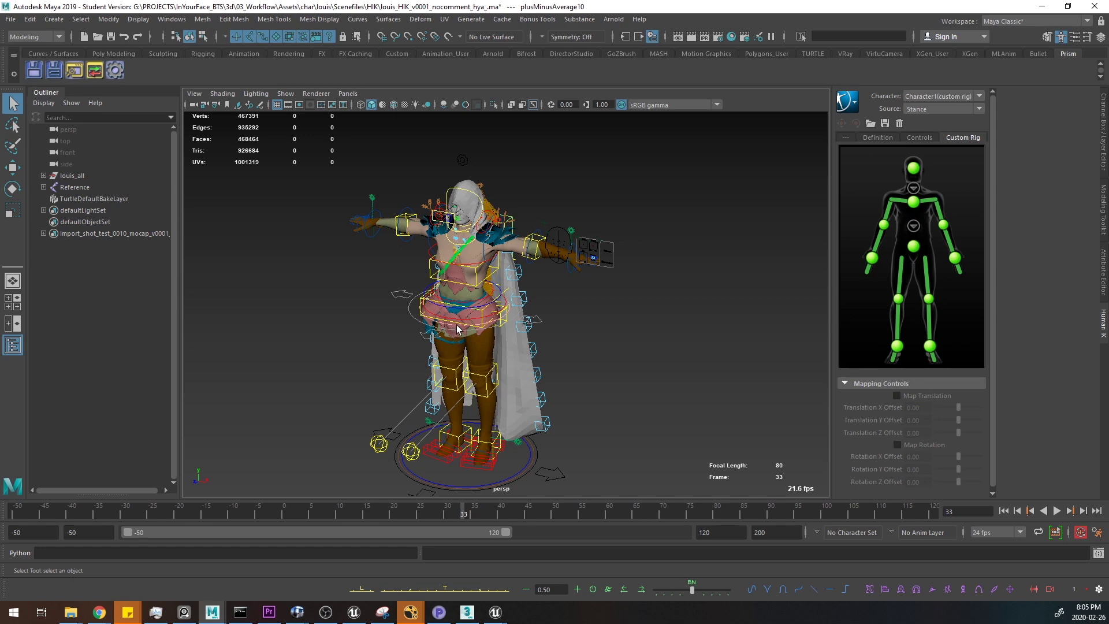
alt+middle_drag(564, 367, 579, 339)
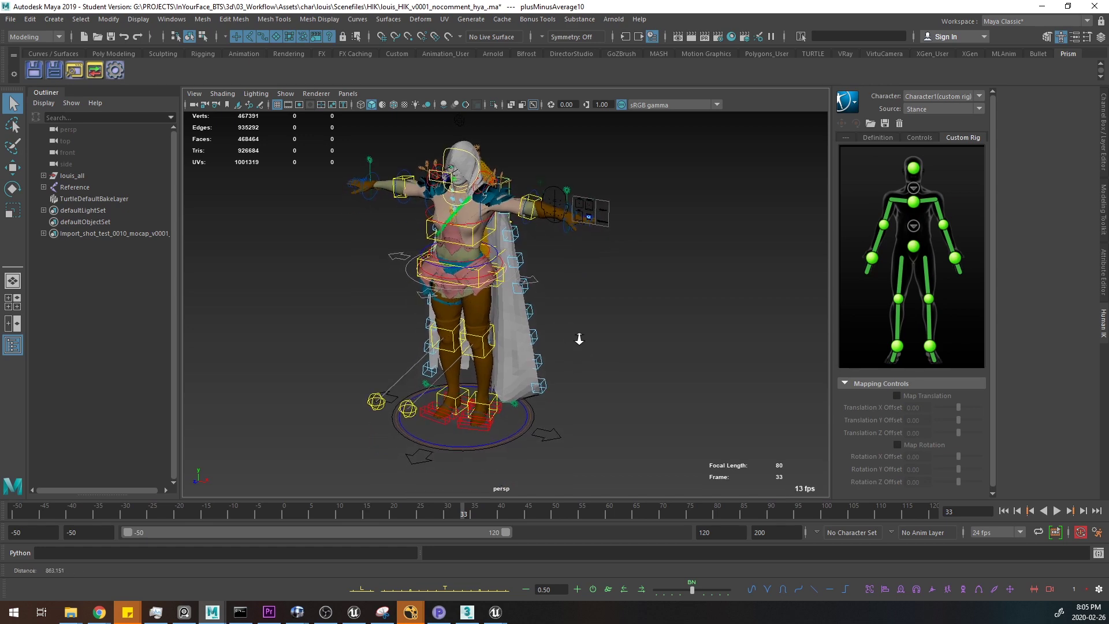
alt+right_drag(580, 339, 590, 302)
alt+drag(589, 302, 597, 327)
key(alt+v)
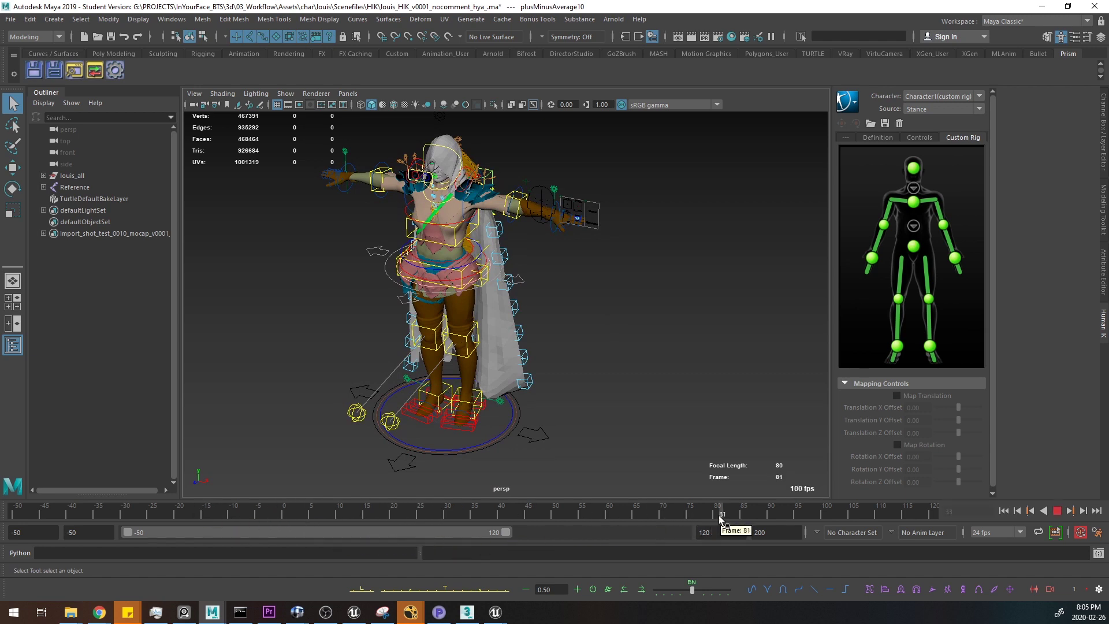
key(alt+v)
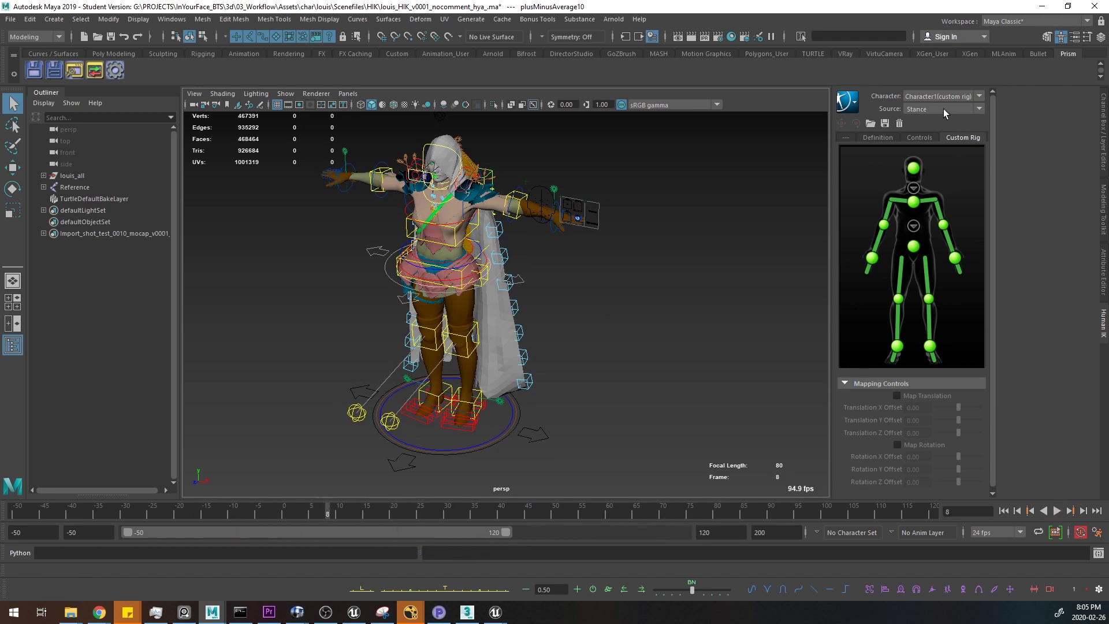
- Set the HumanIK source of Character1 back to Character2, play the animation and go to frame 0
click(944, 109)
click(939, 144)
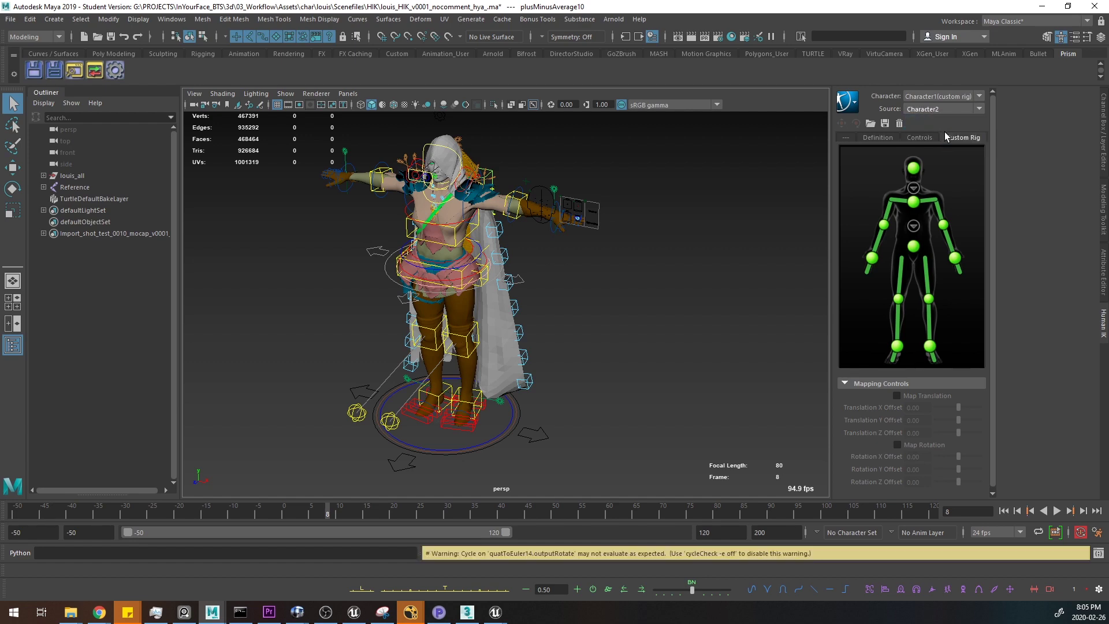
key(alt+v)
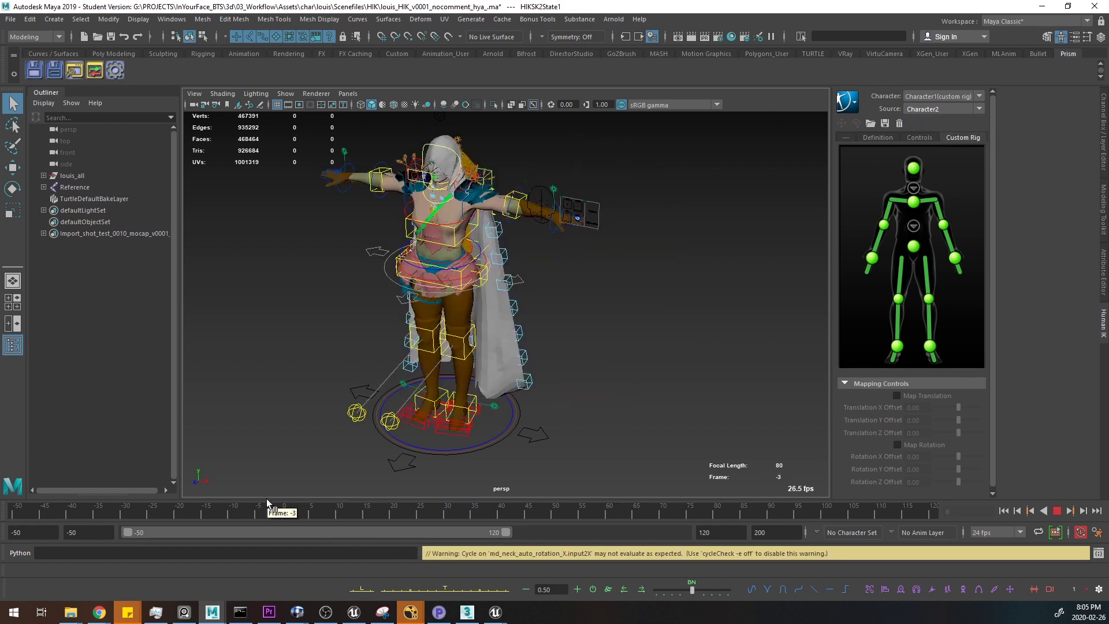
click(285, 508)
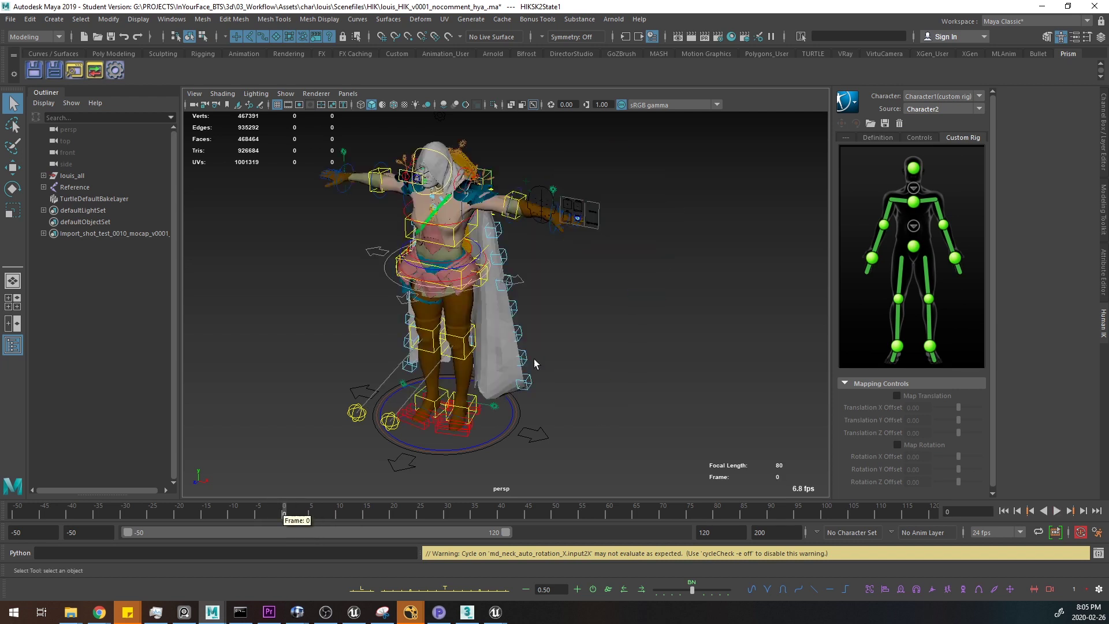
- Select the Reference joint of the imported mocap skeleton, look at its attributes and return to the HumanIK settings
alt+middle_drag(534, 359, 536, 372)
click(102, 188)
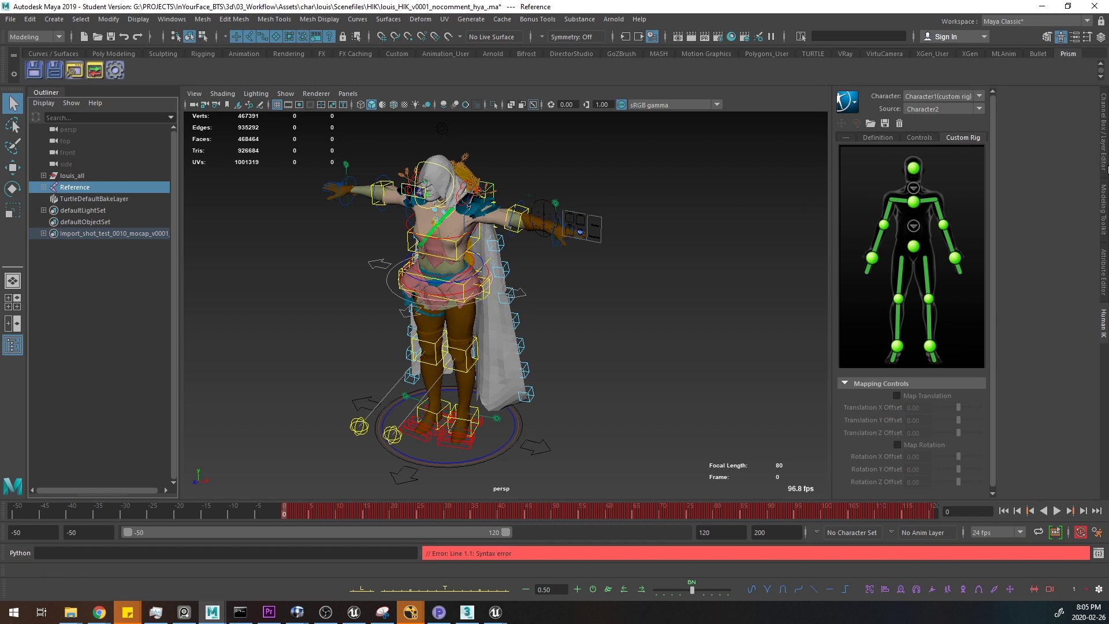
click(1105, 165)
click(1103, 210)
click(1104, 272)
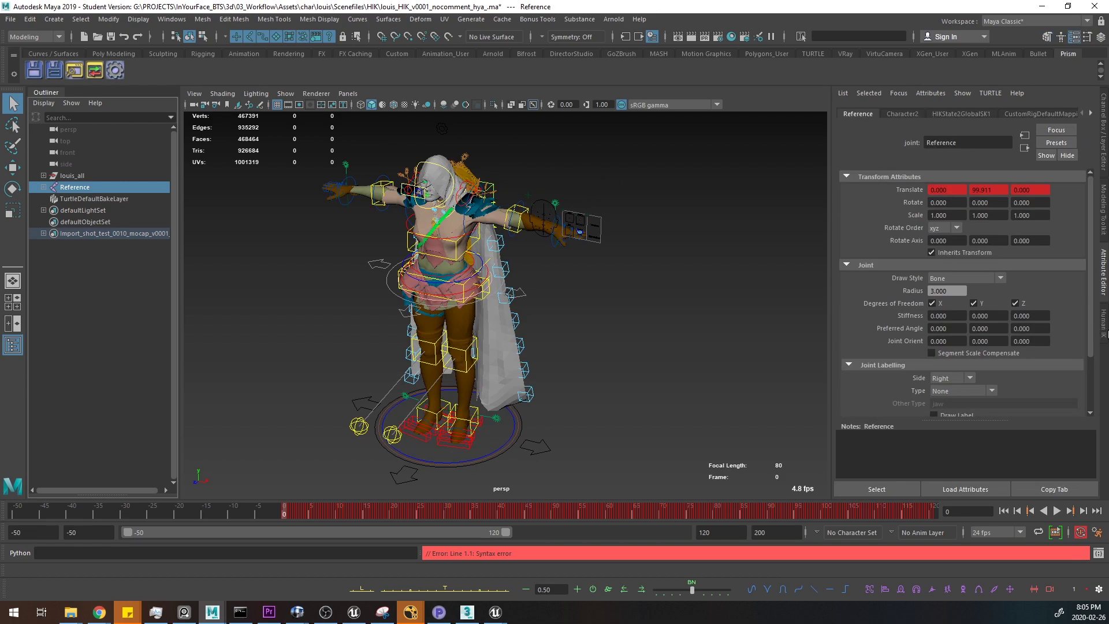
click(1104, 324)
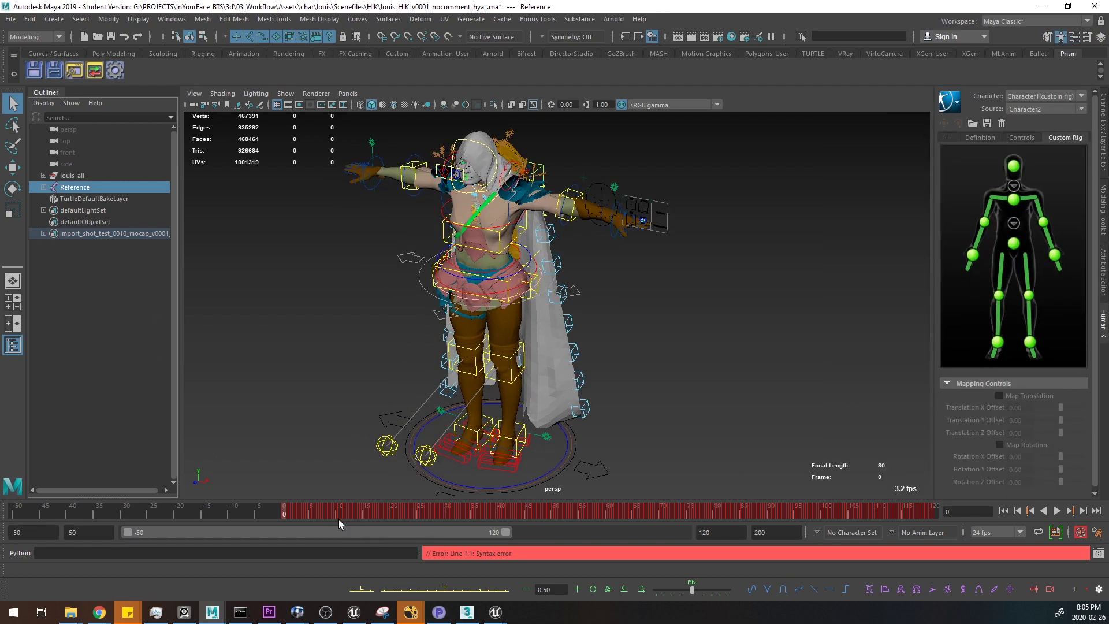
- Extend the playback range to frame 200 and play and scrub through the character's mocap motion
key(alt+v)
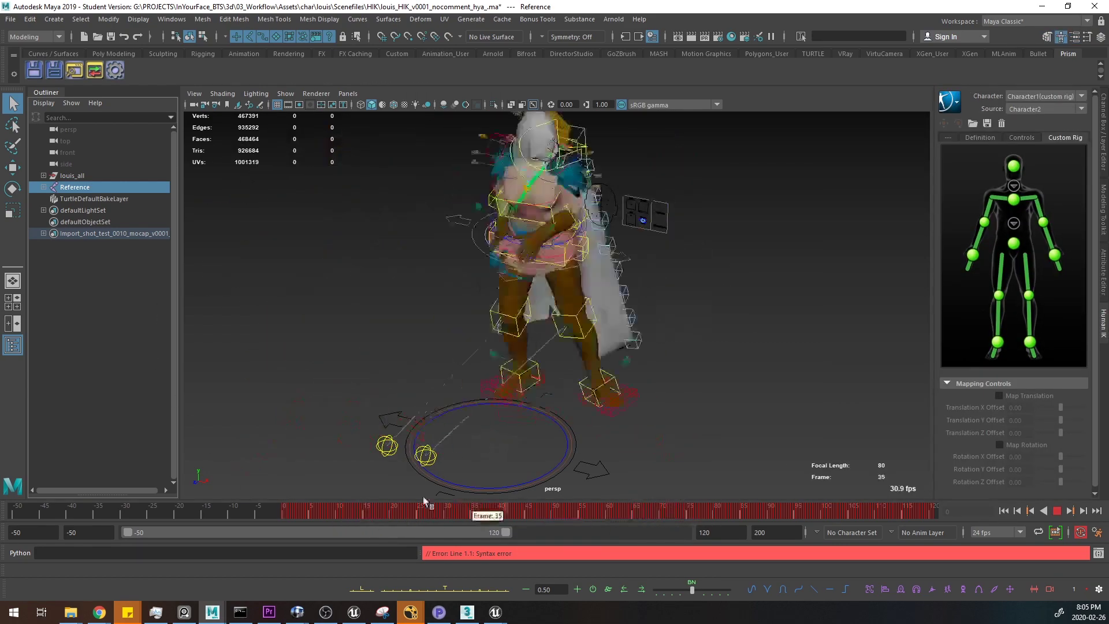
drag(424, 497, 469, 519)
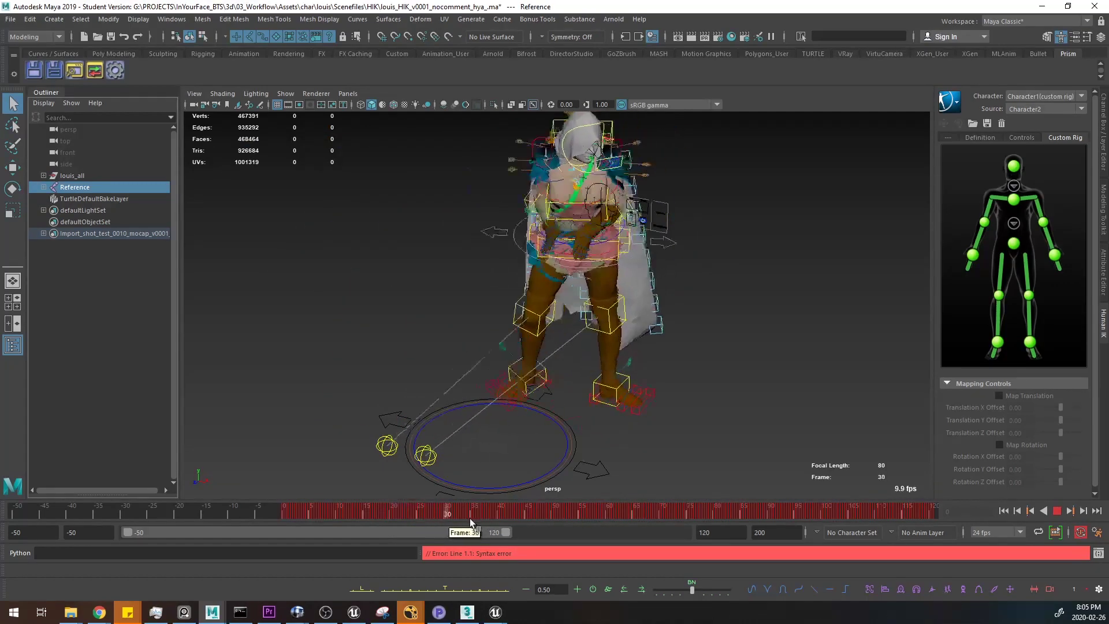
drag(507, 535, 731, 552)
drag(665, 516, 346, 509)
alt+drag(601, 386, 630, 354)
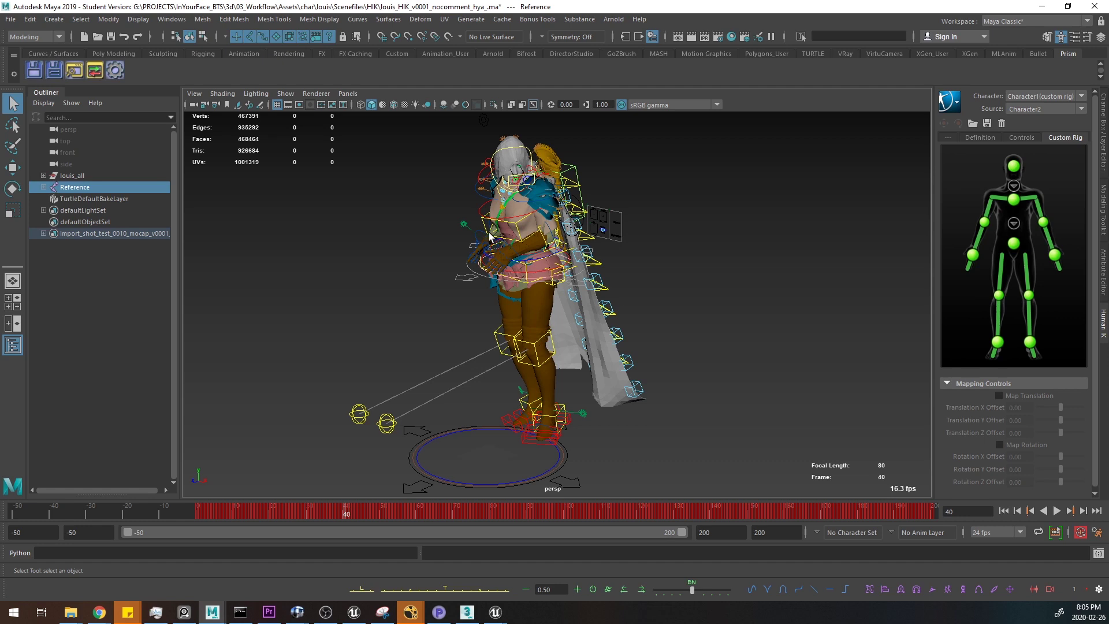
- Set the playback range to Min/Max and return to frame 0
right_click(167, 515)
mouse_move(269, 453)
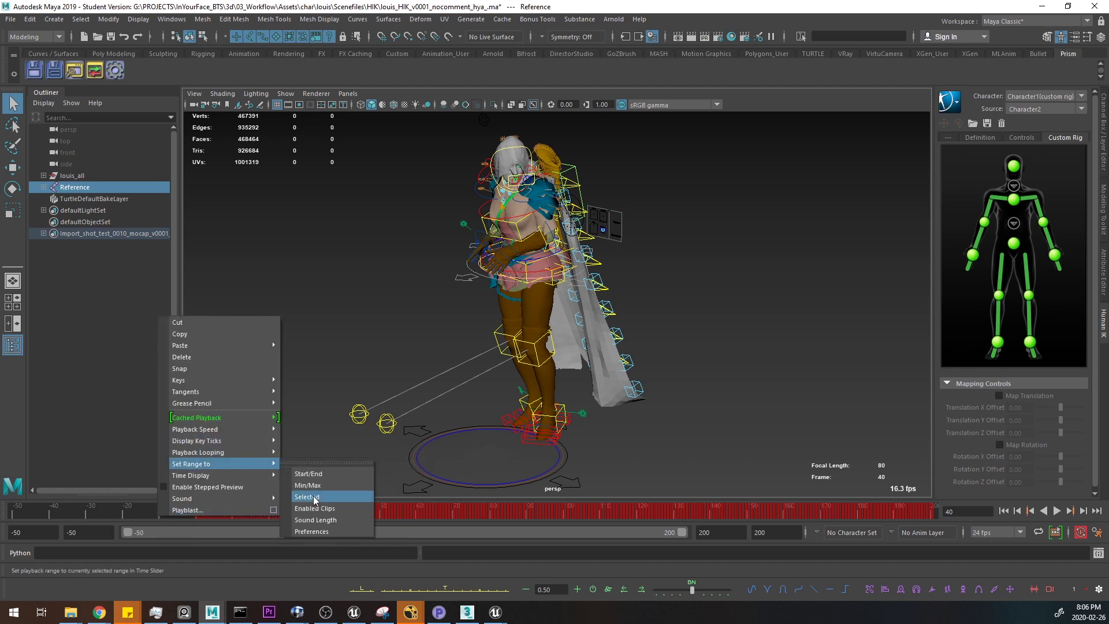
click(314, 498)
drag(39, 519, 13, 516)
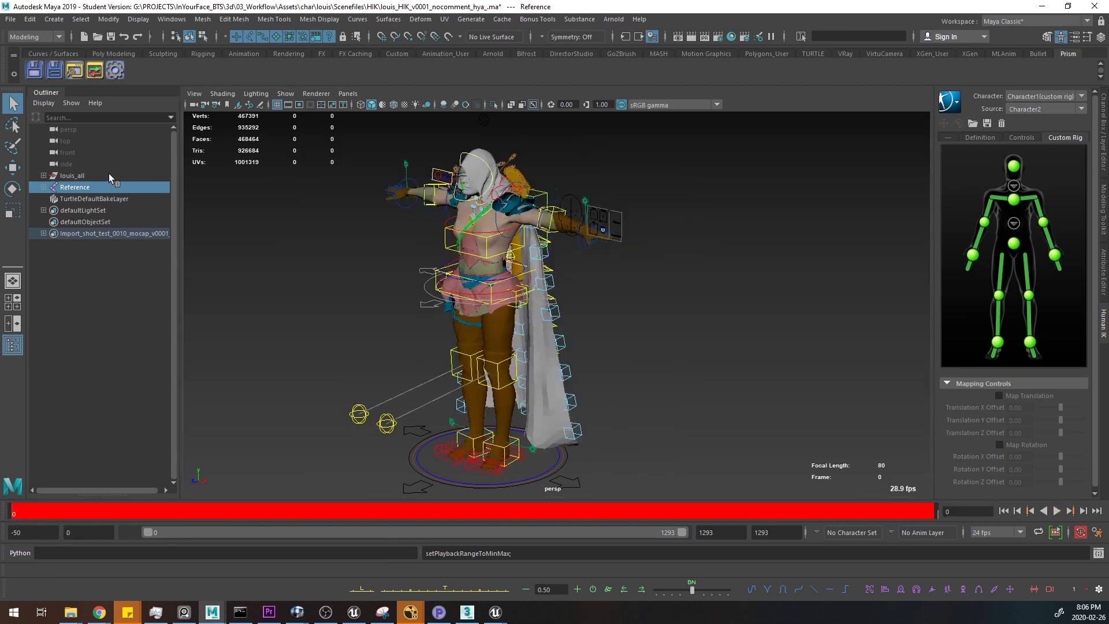
- Expand the whole Reference hierarchy and select all mocap joints from Reference down to Head
shift+click(43, 187)
scroll(174, 225, down, 2)
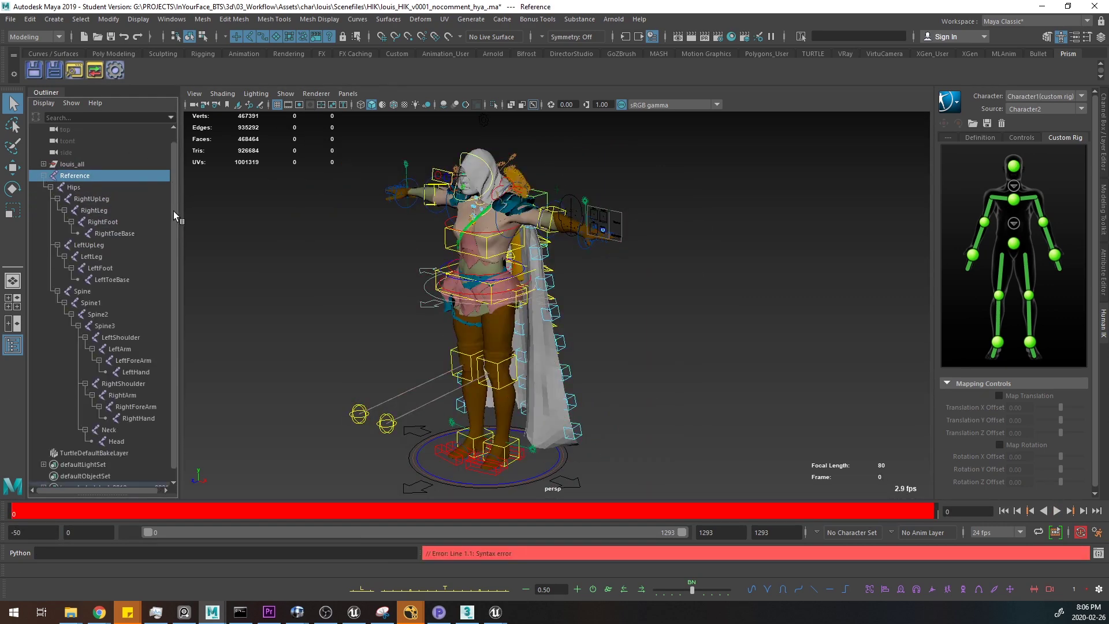
shift+click(116, 430)
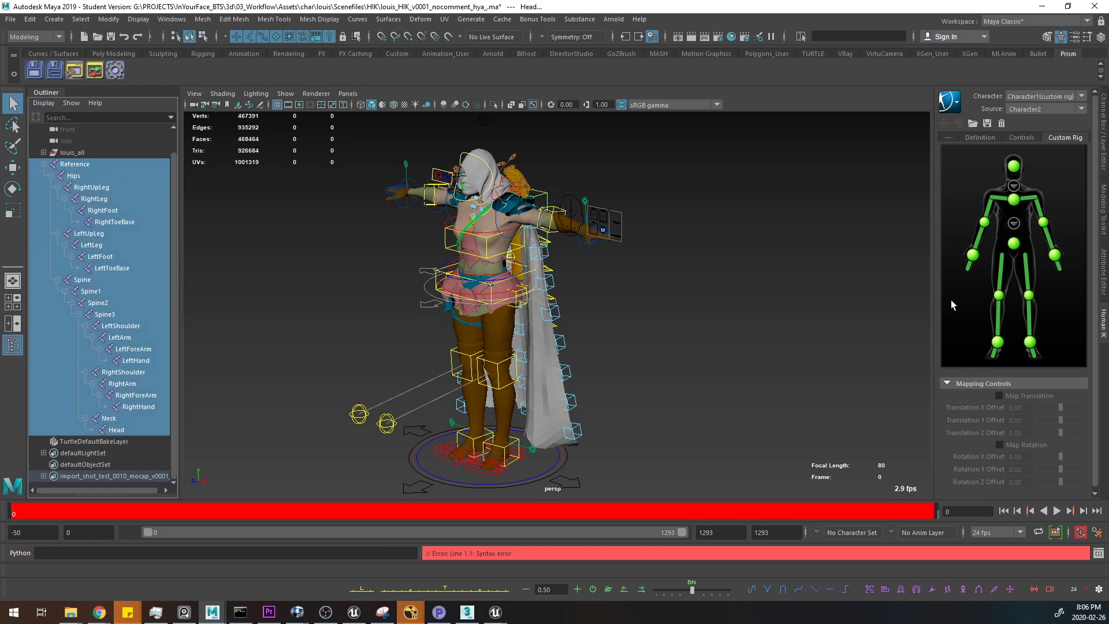
- Show the animation layers, create an empty animation layer and delete it again, keeping only BaseAnimation
click(1103, 133)
click(939, 340)
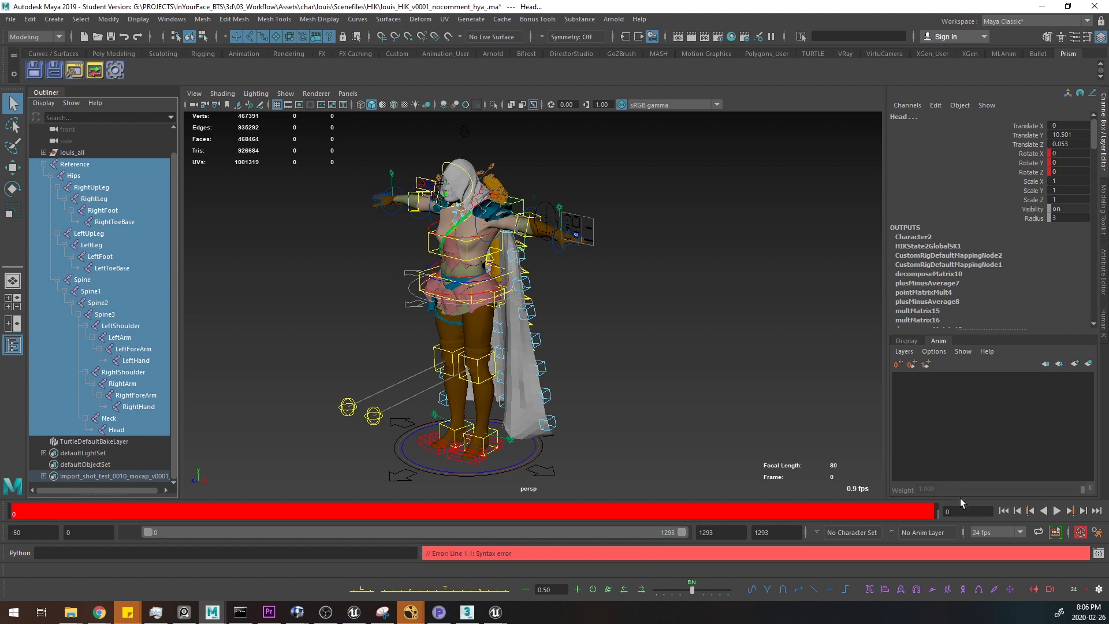
click(1076, 364)
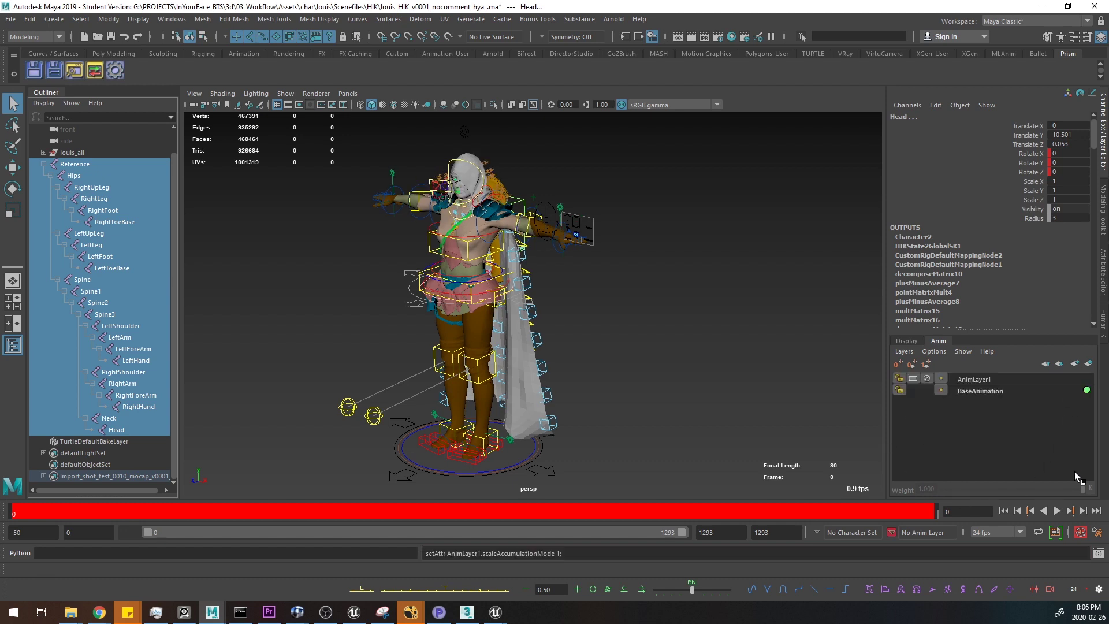
click(984, 382)
right_click(990, 379)
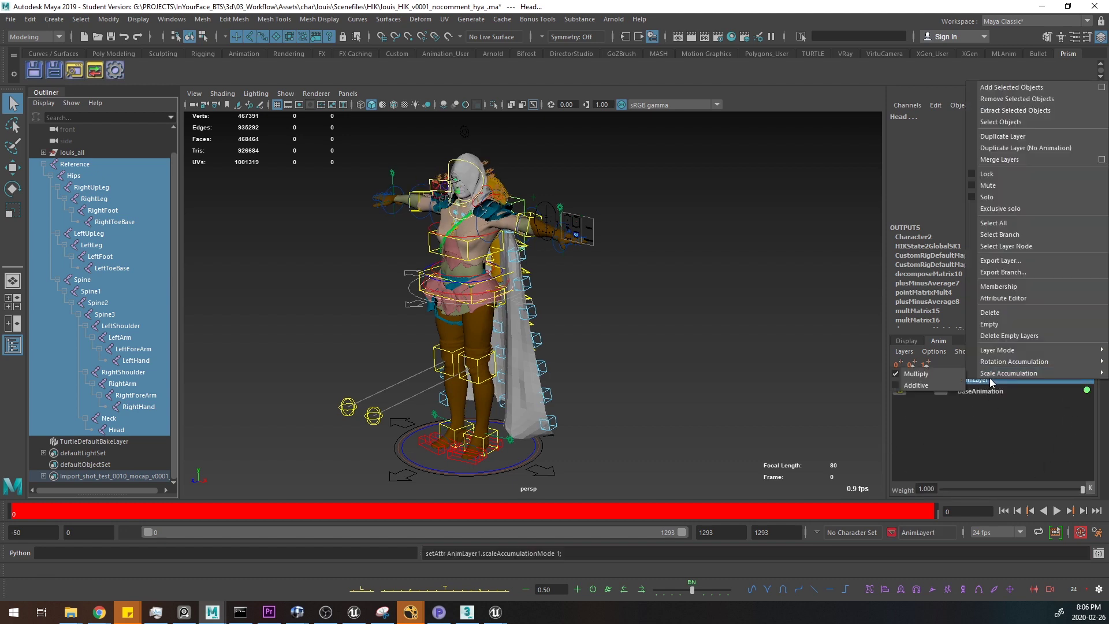
click(1006, 312)
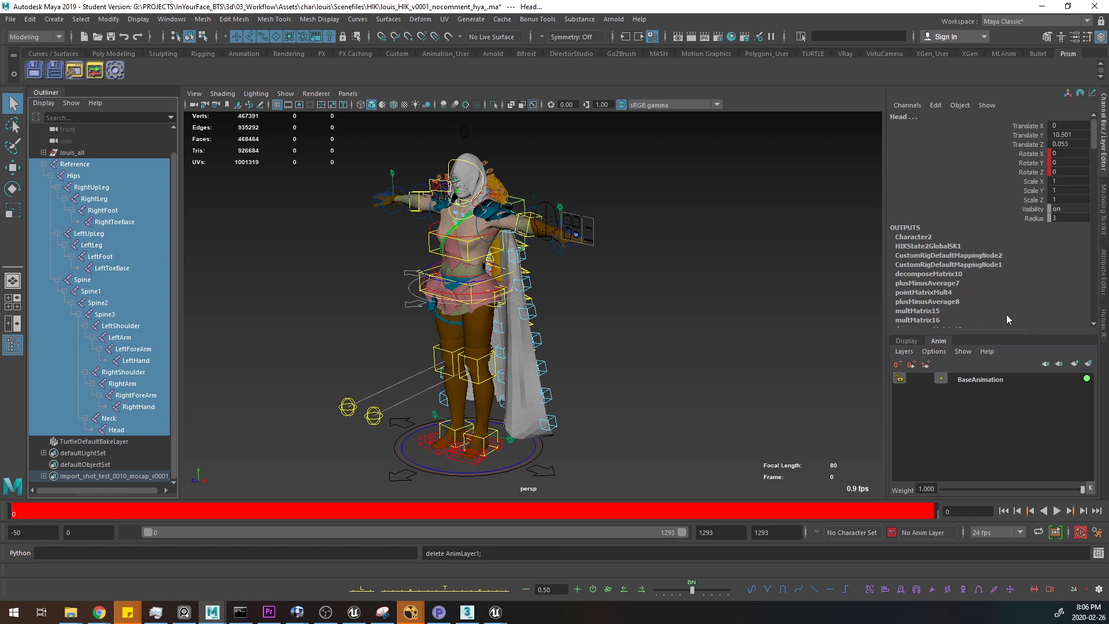
- Extract the selected mocap joints from the BaseAnimation layer into their own animation layer at frame 0
click(975, 382)
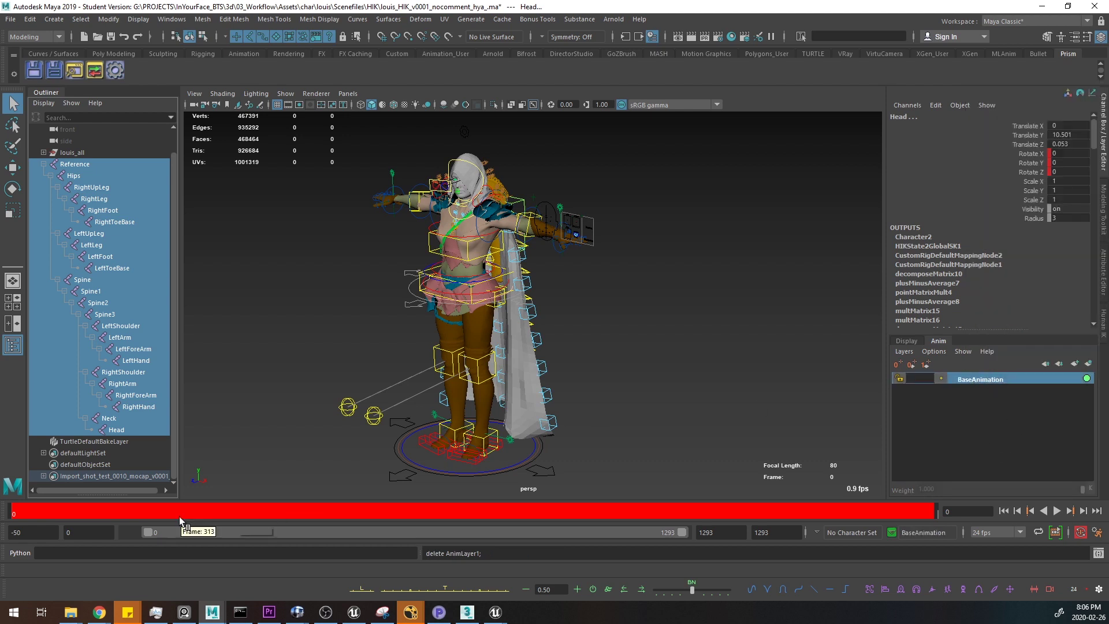
drag(91, 512, 9, 515)
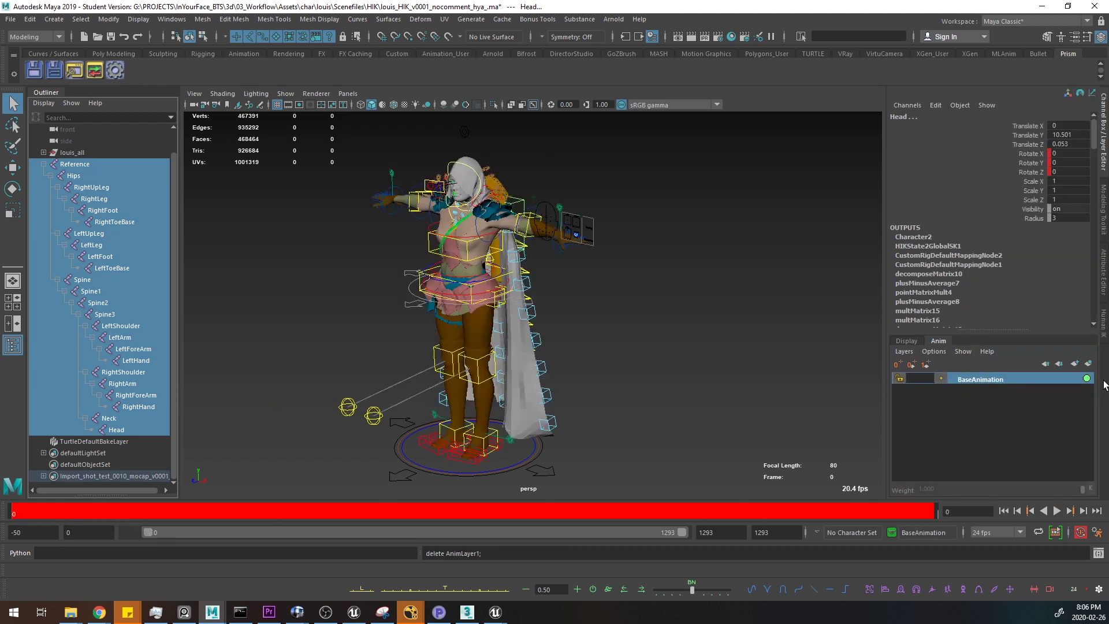
right_click(980, 380)
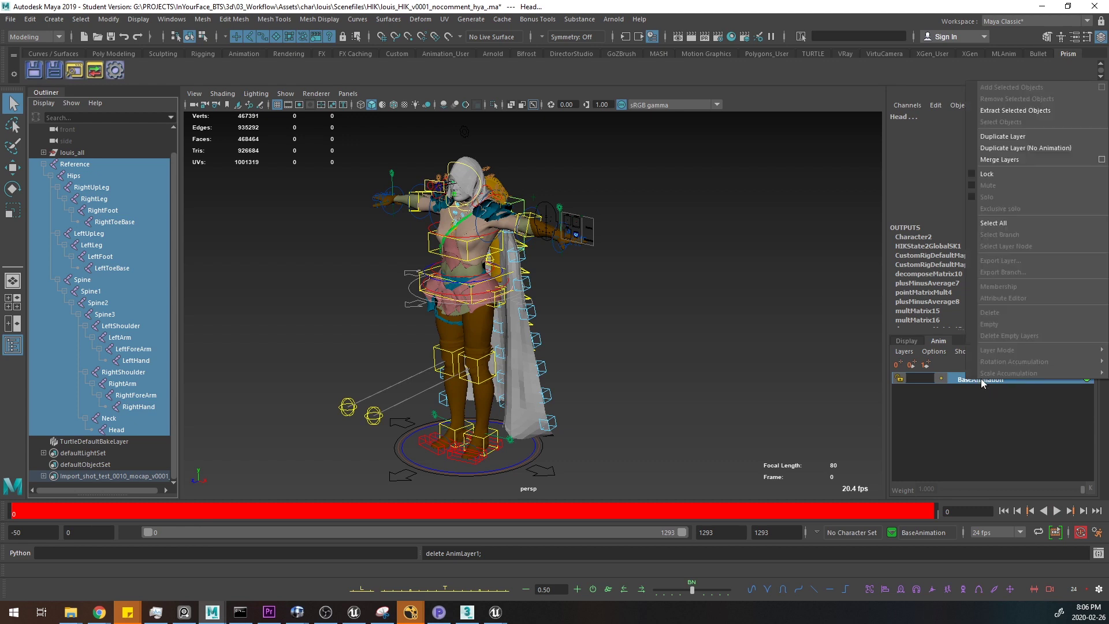
click(1034, 109)
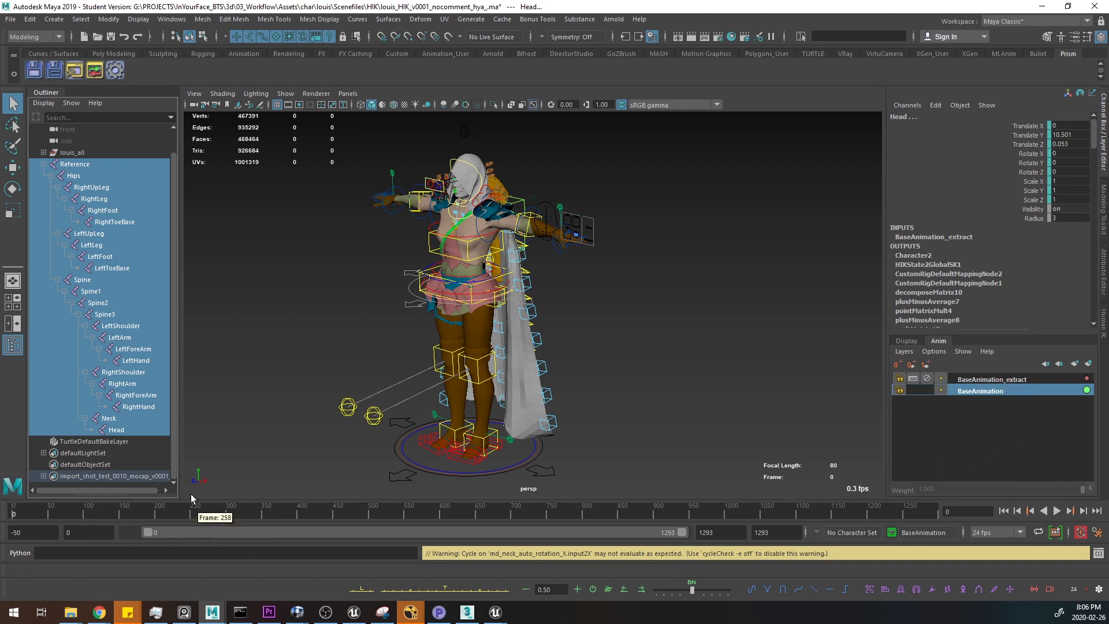
- Scrub the timeline between about frames 95 and 323 and examine the character's motion and knee controls from several angles
drag(179, 509, 243, 511)
alt+drag(635, 335, 515, 384)
scroll(516, 383, down, 2)
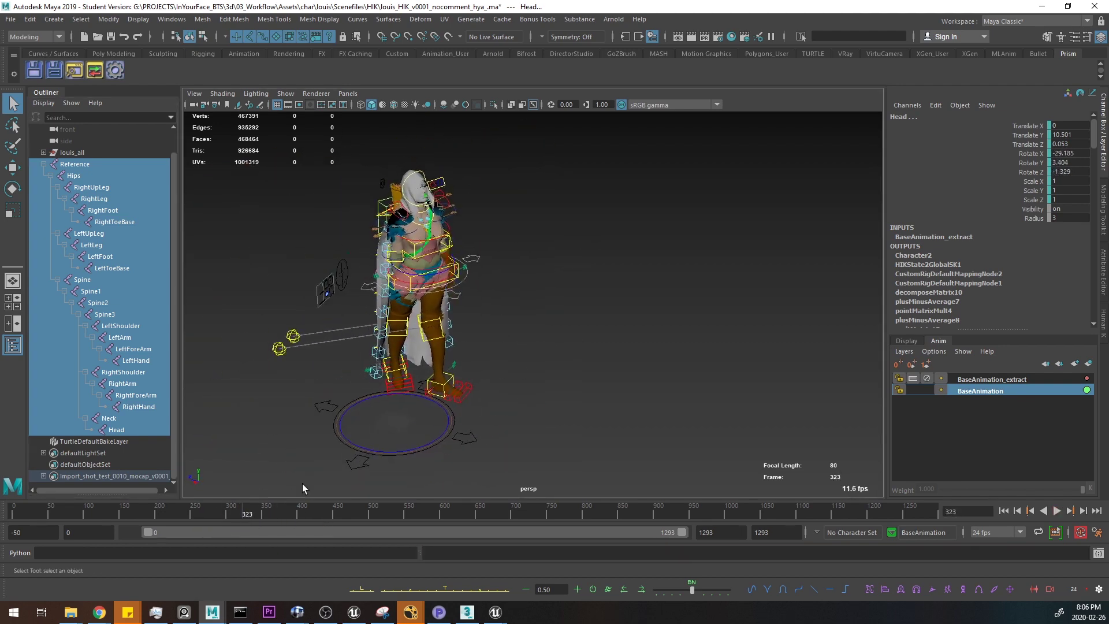
drag(236, 510, 119, 523)
alt+drag(409, 367, 453, 305)
mouse_move(103, 511)
mouse_down()
mouse_move(64, 517)
mouse_move(83, 519)
mouse_up()
alt+drag(399, 327, 499, 337)
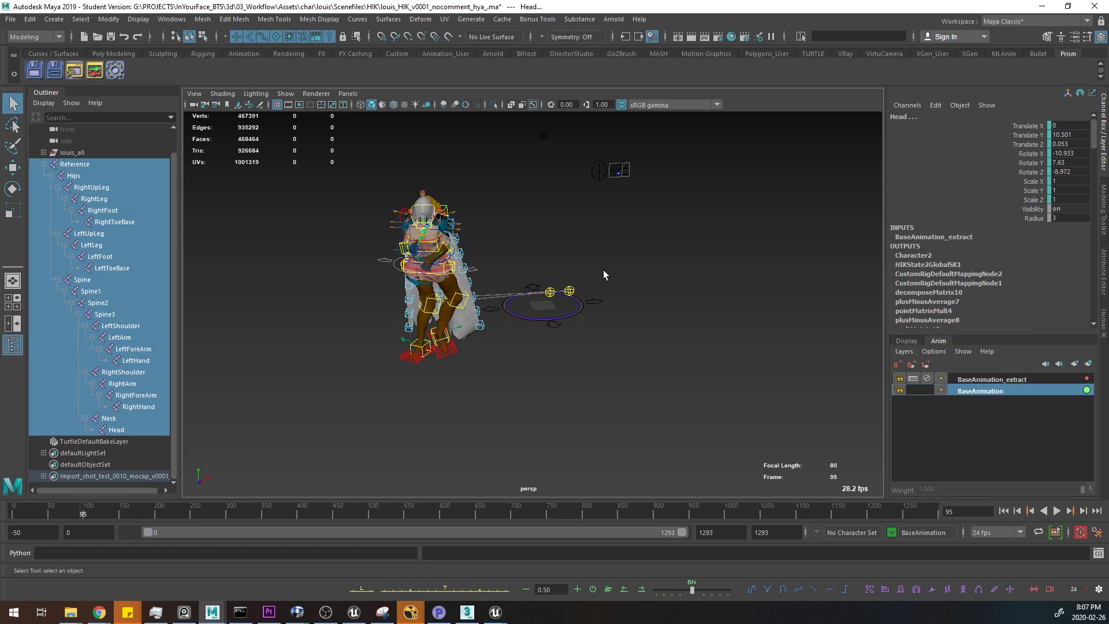
- Set the right knee pole-vector align control's R Ankle Ik Ctrl Space to 1
alt+drag(603, 270, 626, 240)
scroll(605, 257, up, 2)
click(602, 230)
shift+click(573, 230)
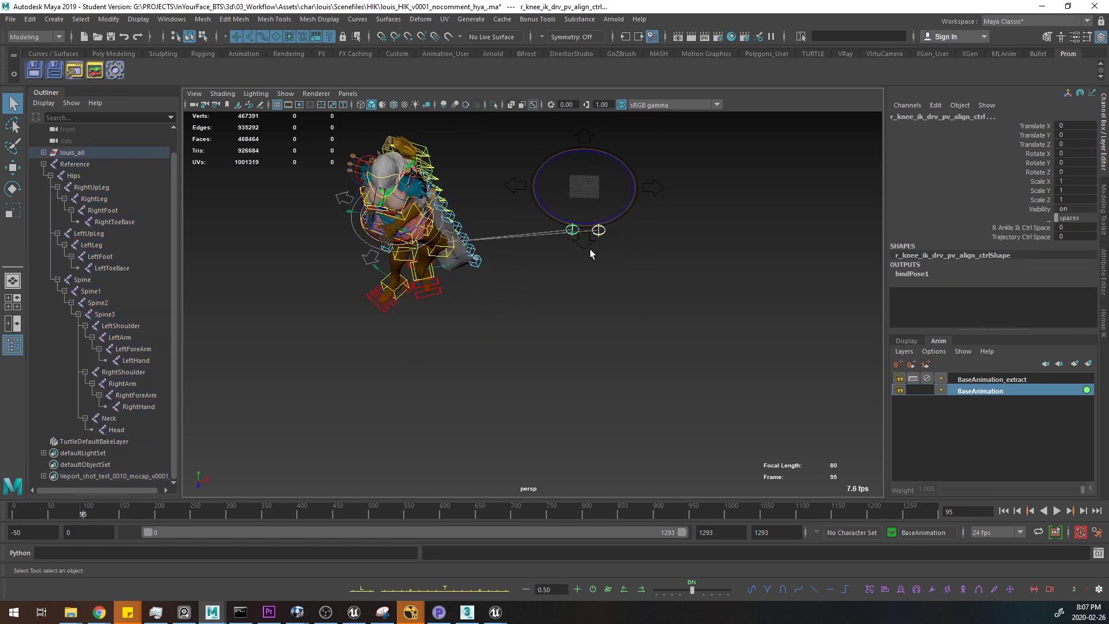
click(1027, 228)
middle_drag(800, 257, 1007, 231)
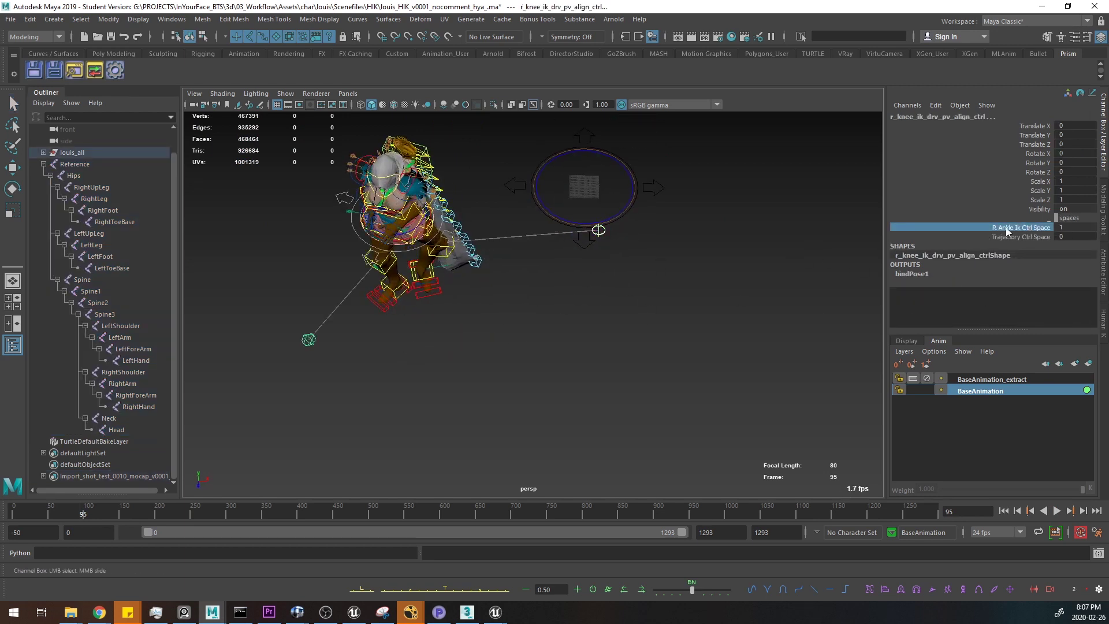
click(705, 317)
- Set the left knee pole-vector align control's L Ankle Ik Ctrl Space to 1 and view both knee controls from the side
click(602, 232)
click(1009, 227)
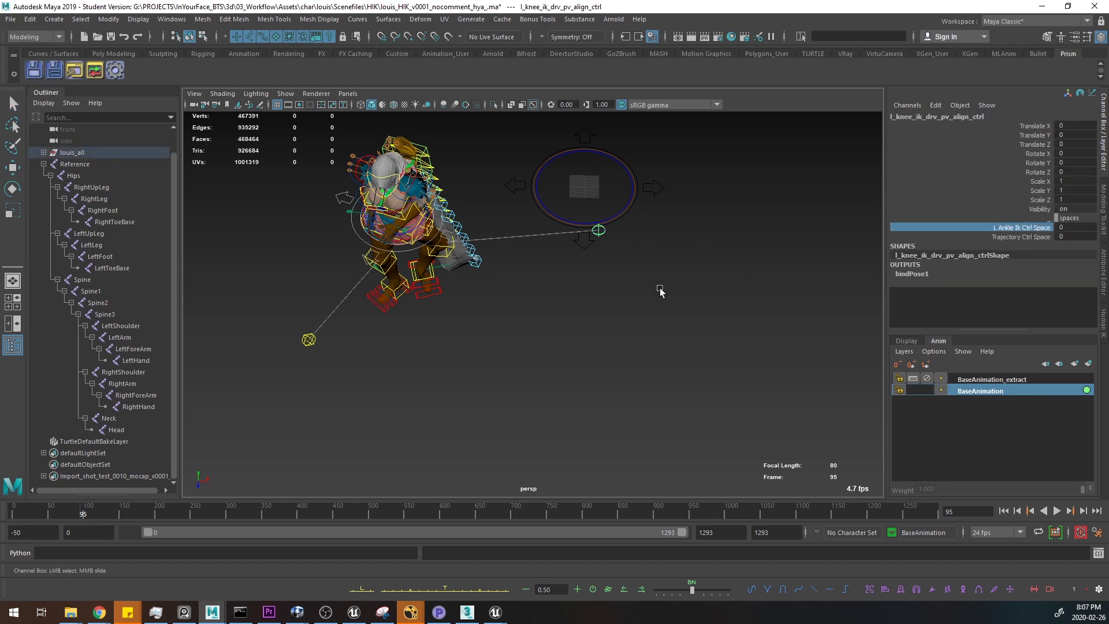
middle_drag(661, 289, 702, 292)
alt+middle_drag(458, 416, 520, 411)
alt+drag(520, 411, 636, 331)
alt+middle_drag(601, 273, 602, 401)
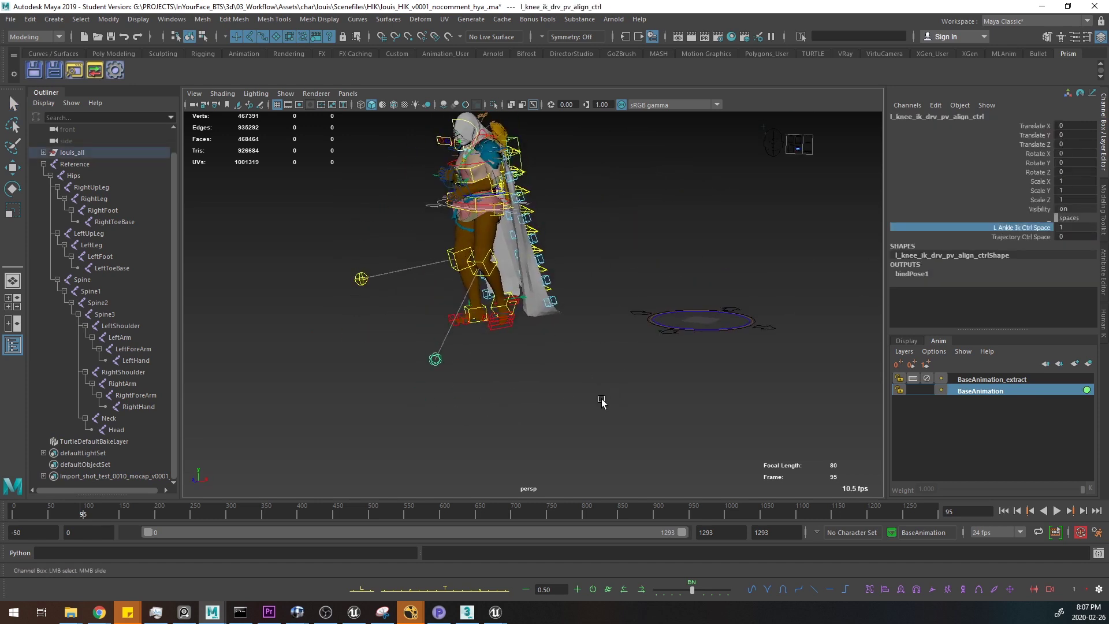
click(692, 454)
- Try the BaseAnimation_extract layer at weights of about 0.49 and 0.228 while scrubbing the motion, and restore its weight to 1
click(1019, 380)
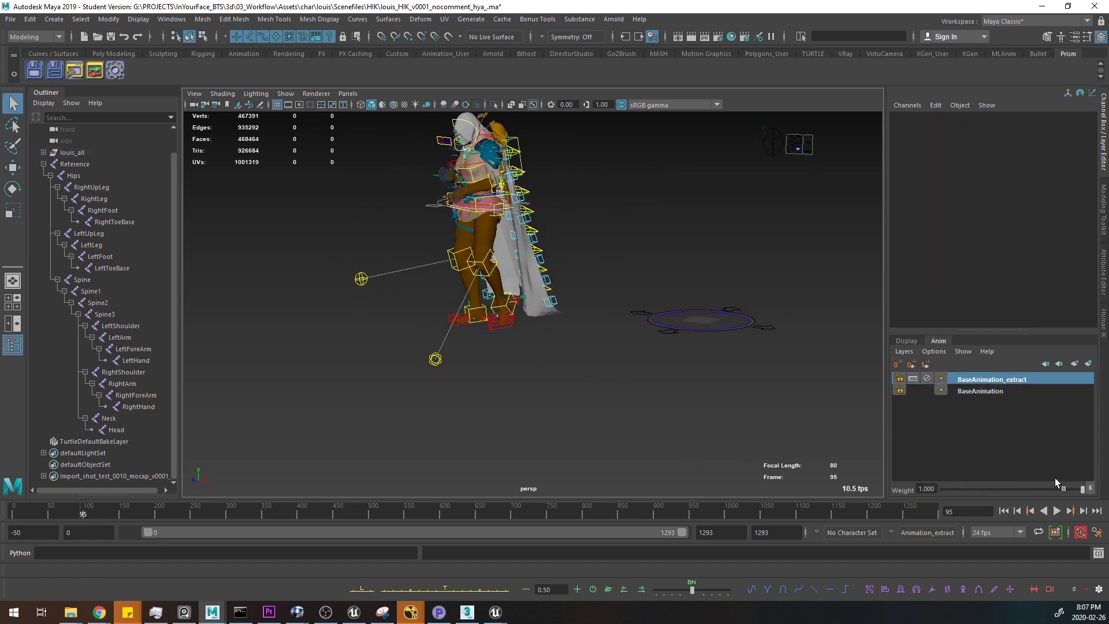
drag(1017, 494, 1010, 493)
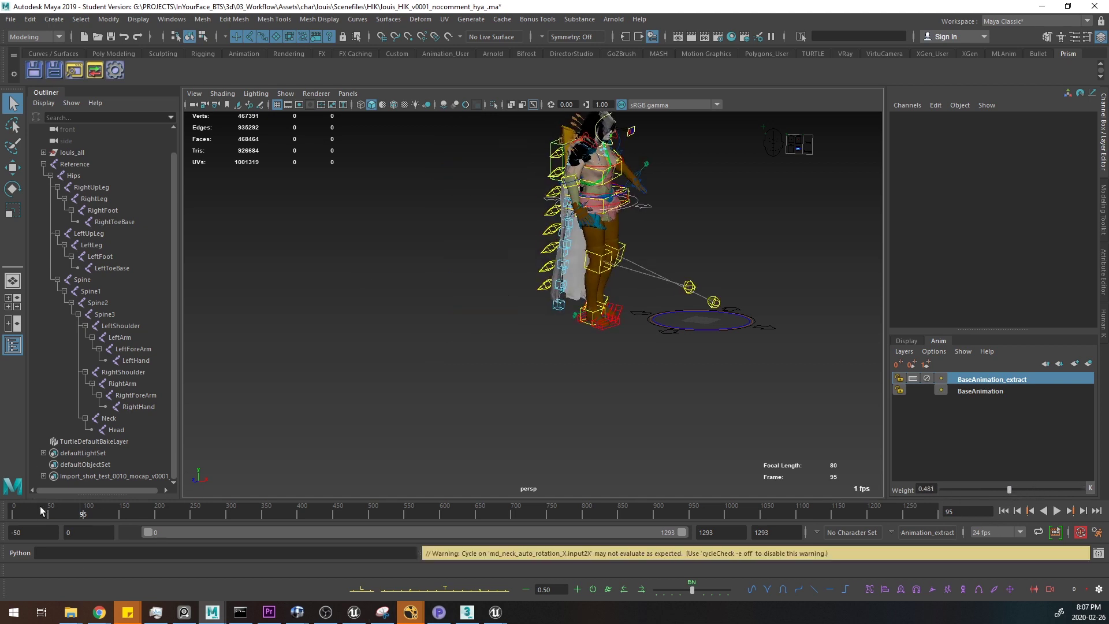
drag(36, 515, 341, 517)
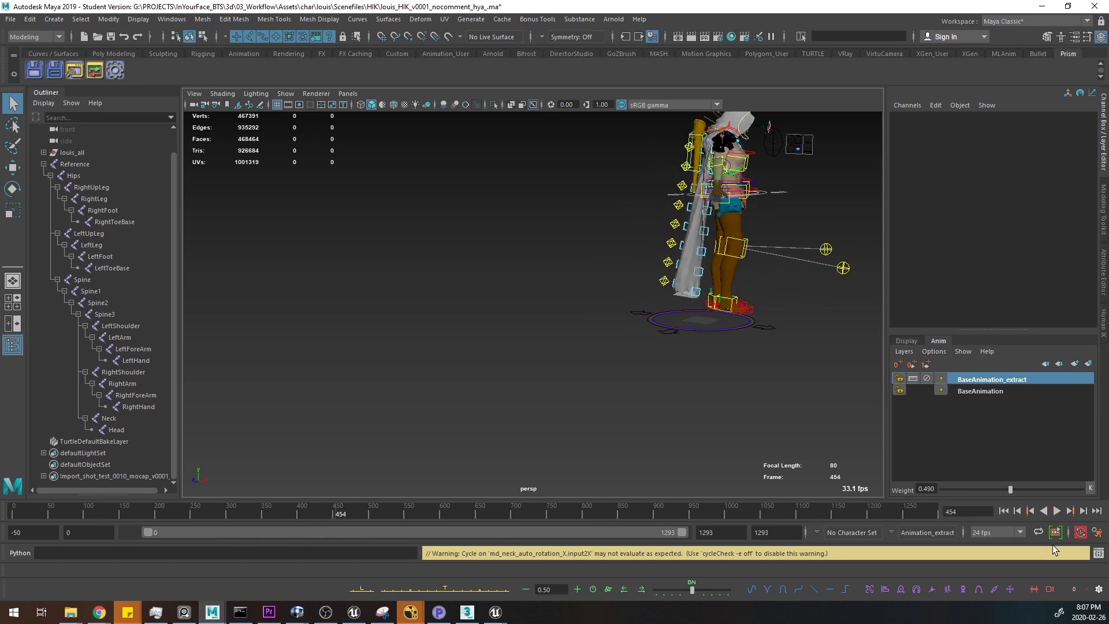
click(976, 490)
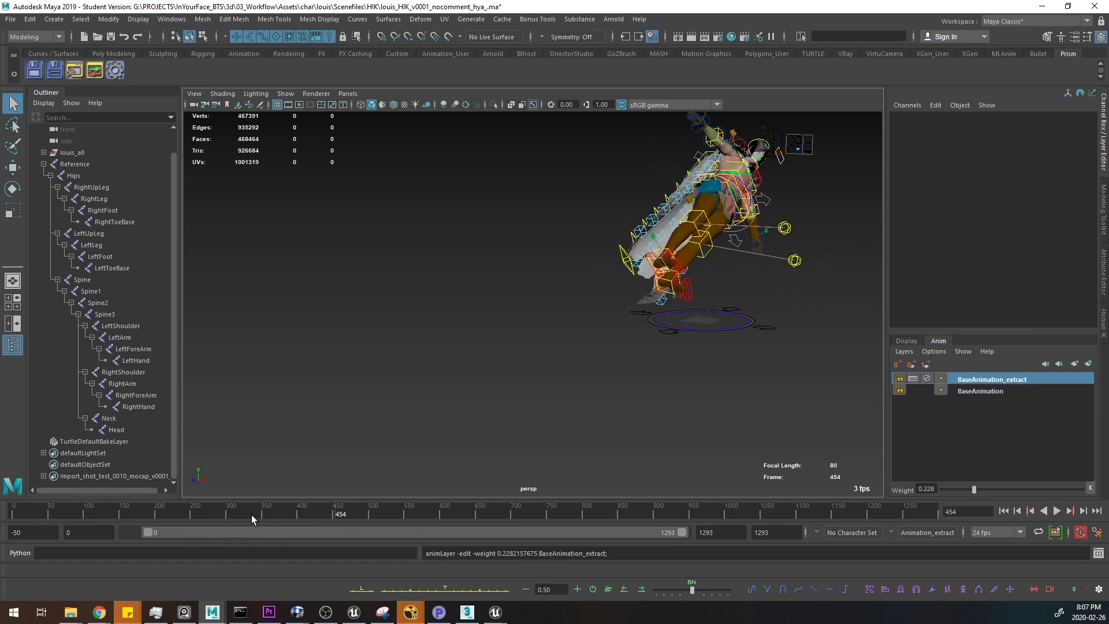
drag(78, 513, 274, 516)
drag(1024, 490, 1108, 491)
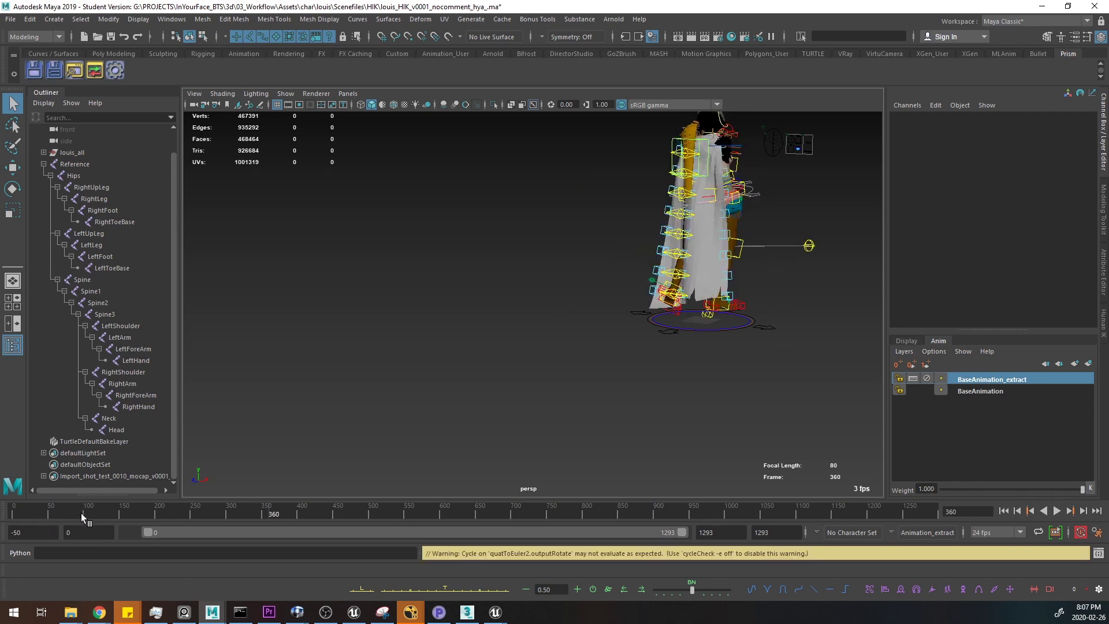
- Inspect the walk around frame 117 and select all leg joints from RightUpLeg down to LeftToeBase
mouse_move(80, 513)
mouse_down()
mouse_move(23, 512)
mouse_move(95, 520)
mouse_up()
alt+middle_drag(487, 332, 527, 354)
scroll(476, 390, up, 3)
alt+drag(476, 391, 397, 290)
mouse_move(110, 516)
mouse_down()
mouse_move(81, 511)
mouse_move(101, 516)
mouse_up()
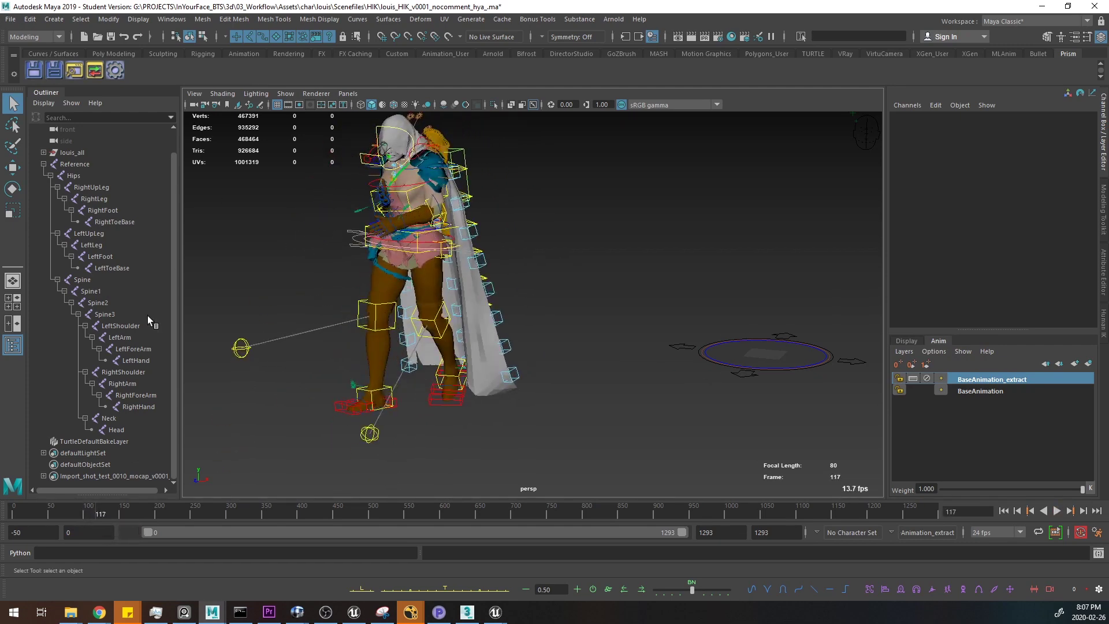
click(96, 188)
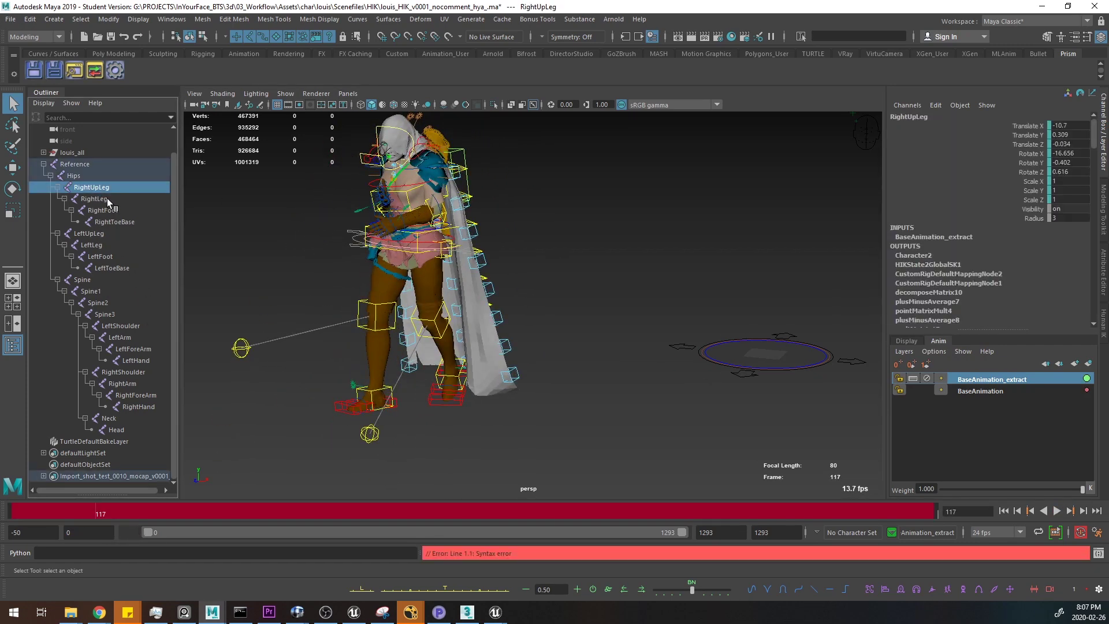
drag(108, 197, 110, 269)
- Extract the selected leg joints from BaseAnimation_extract into a separate animation layer at frame 0 and name it legs
drag(40, 509, 12, 509)
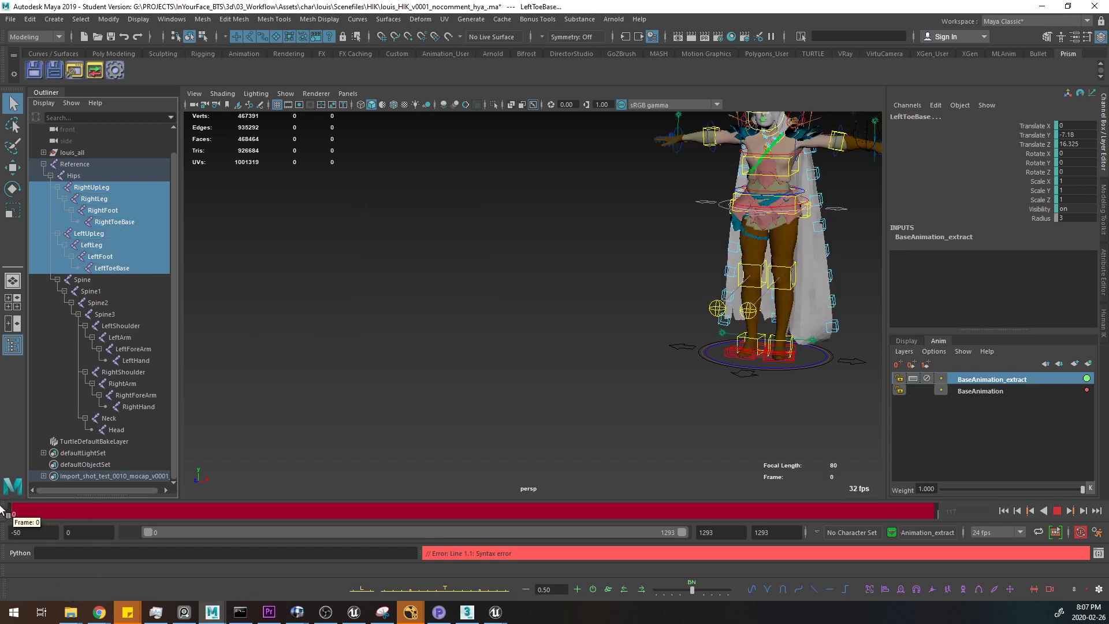
right_click(961, 381)
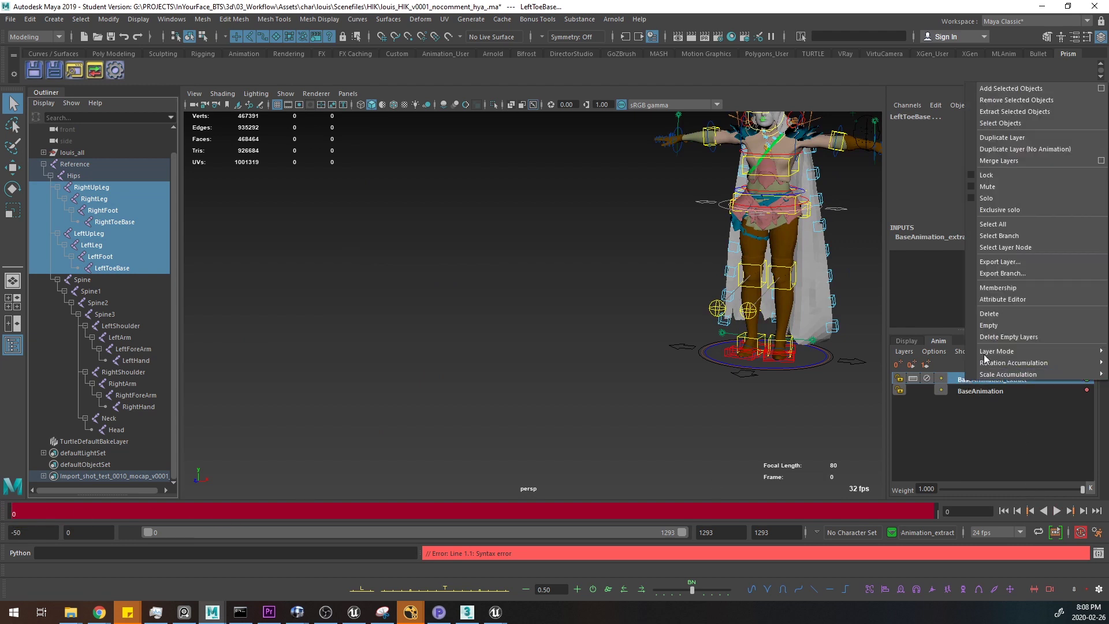
click(1008, 112)
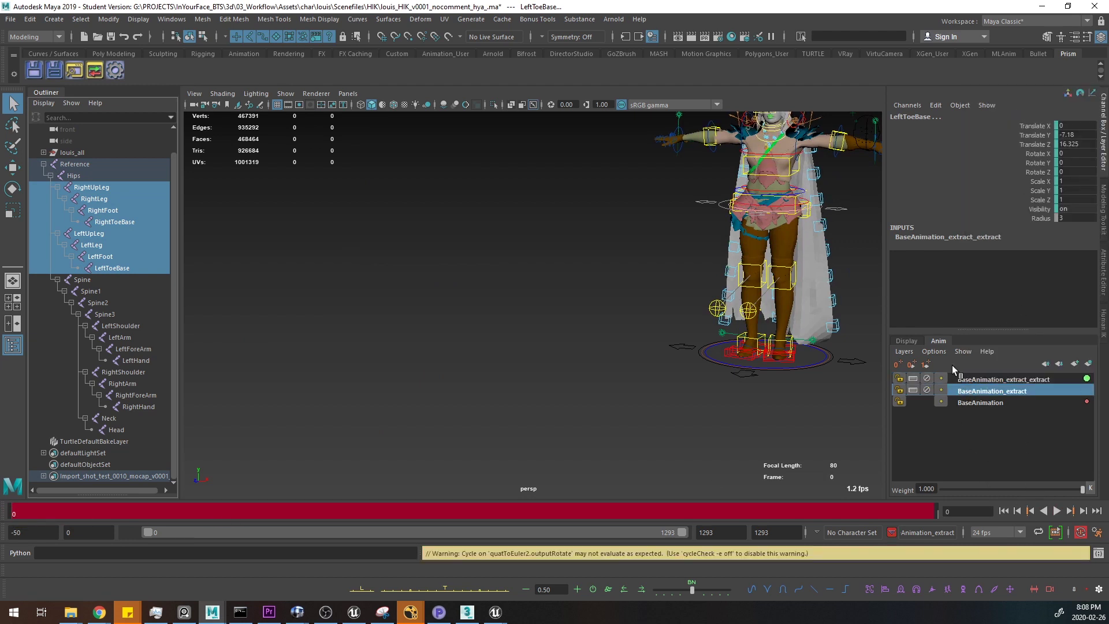
click(999, 380)
double_click(1011, 382)
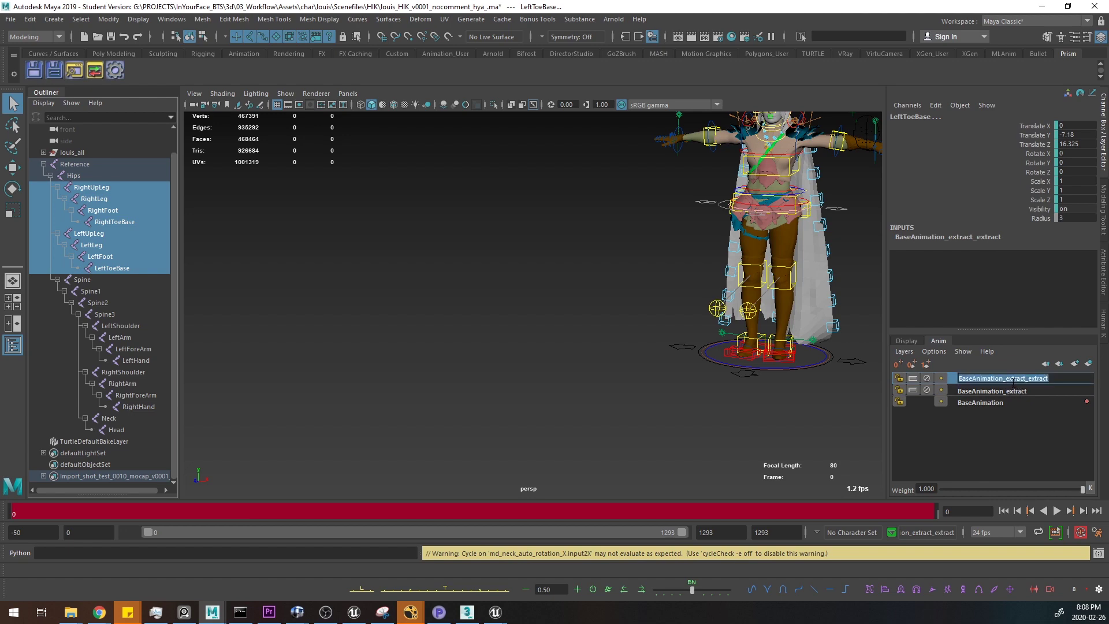
text(legs)
key(Return)
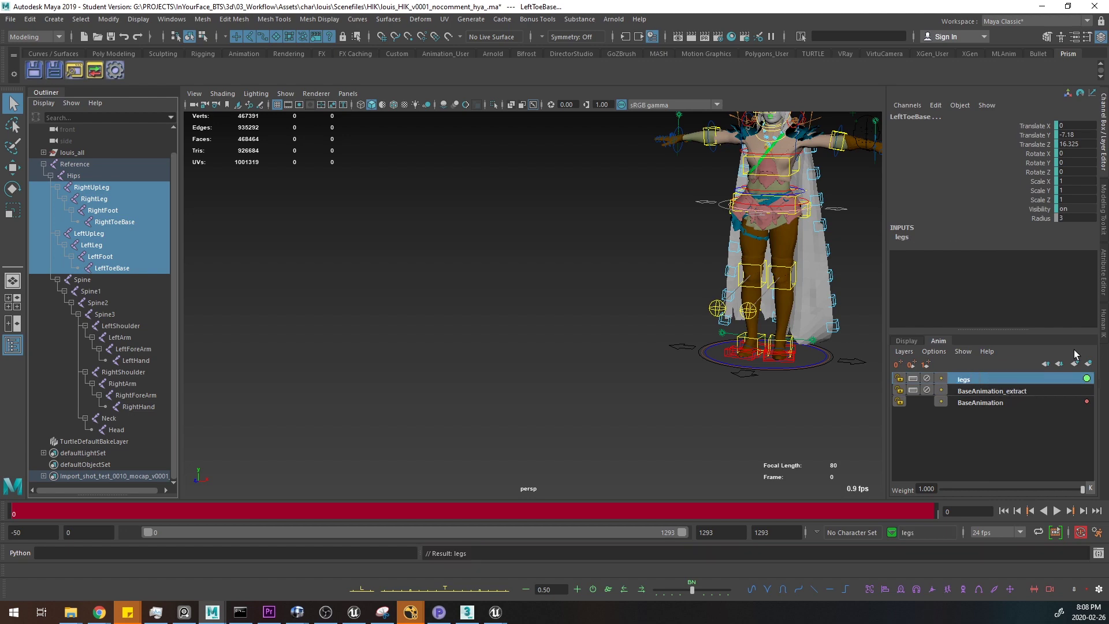
- Try the legs layer at weights of about 0.274, 0.129 and 0.822 around frames 97 to 110, and restore its weight to 1
drag(54, 512, 84, 513)
alt+drag(637, 404, 673, 406)
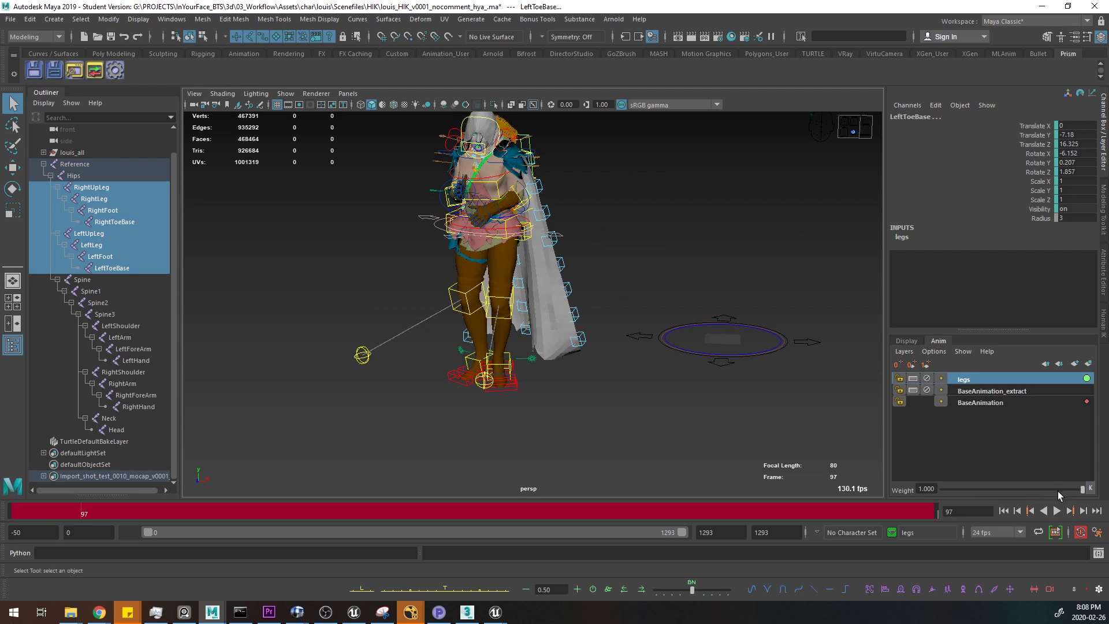
drag(1059, 491, 990, 491)
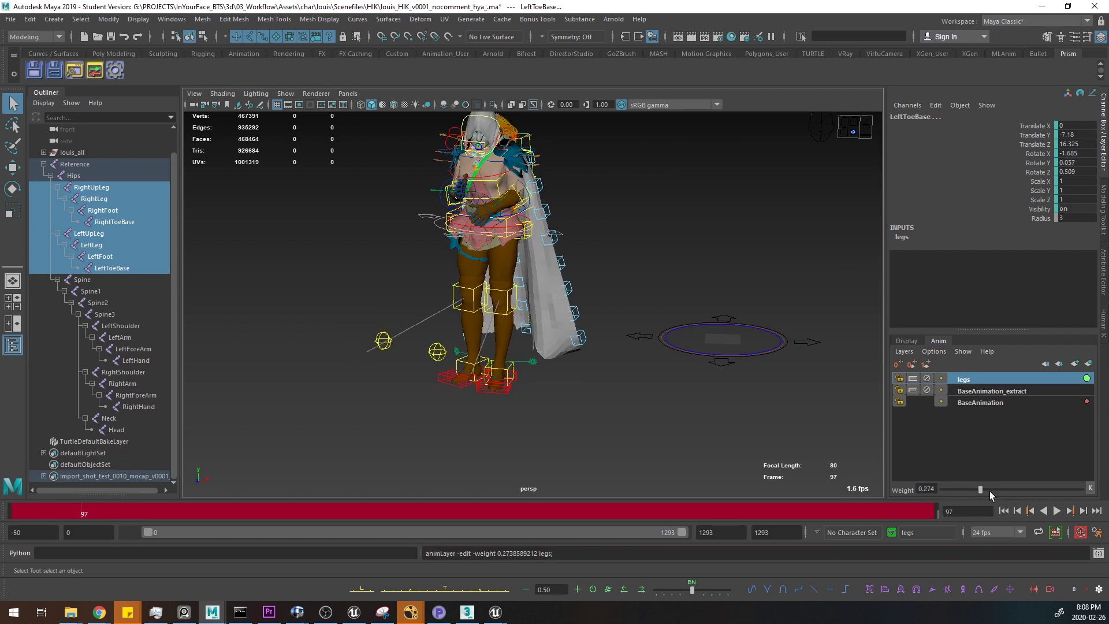
drag(45, 515, 102, 521)
drag(999, 489, 960, 490)
drag(46, 508, 91, 502)
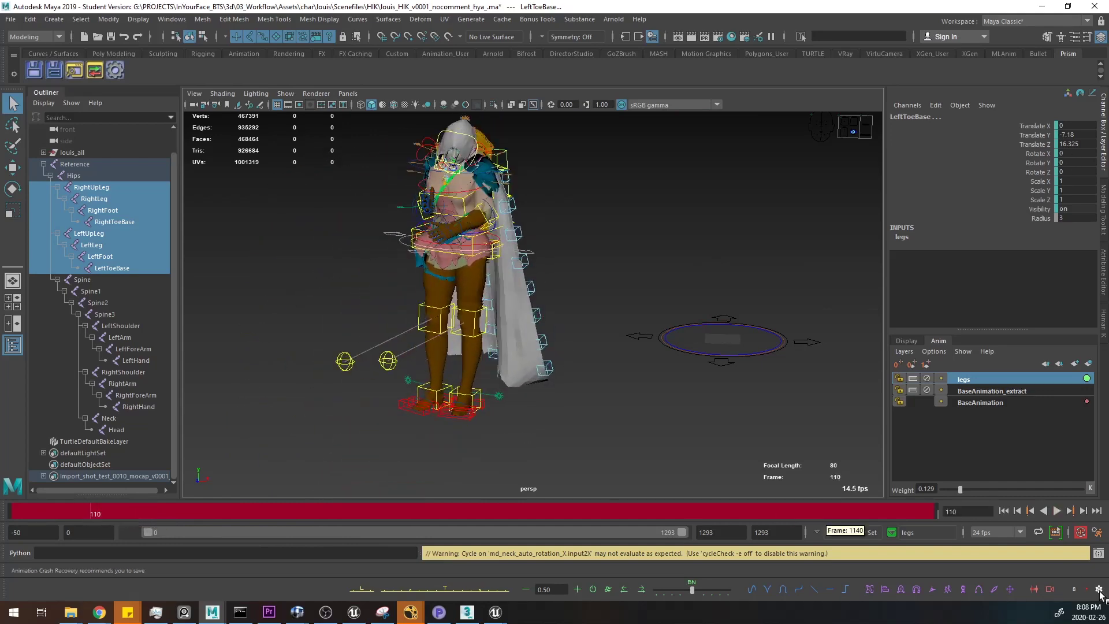
click(1057, 489)
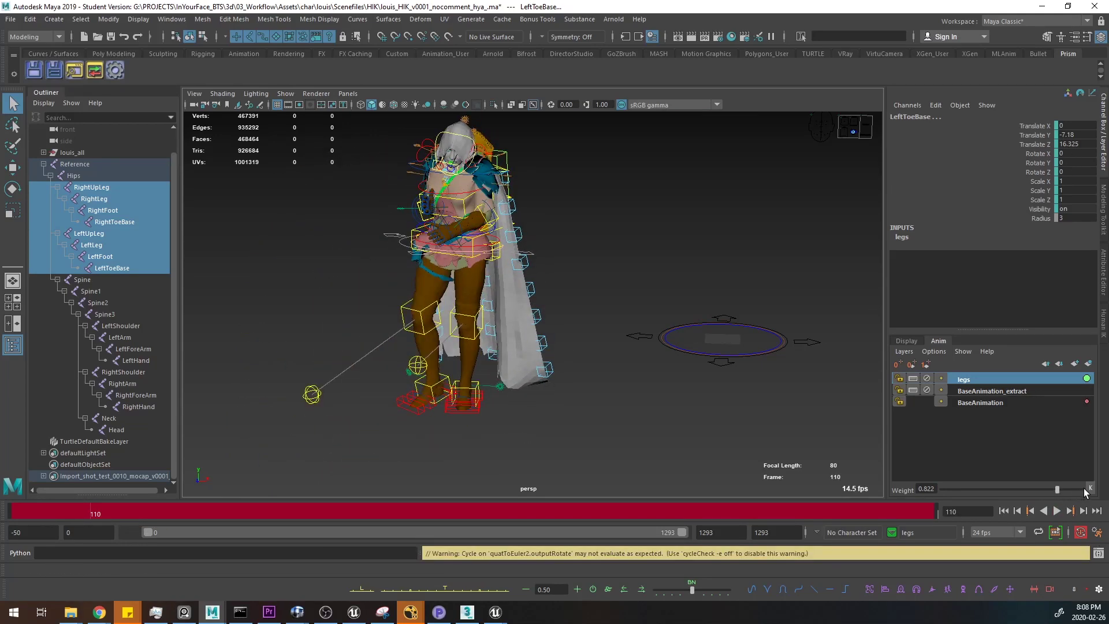
drag(1063, 489, 1071, 491)
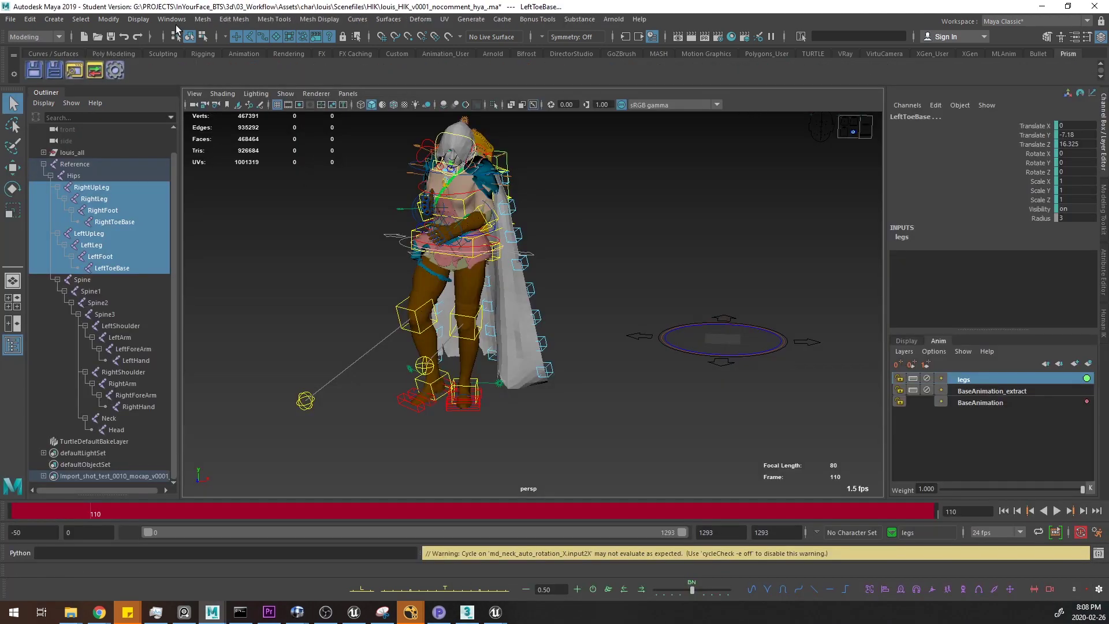
- Examine the leg joints' animation curves in the Graph Editor and put its window away
click(172, 19)
mouse_move(272, 84)
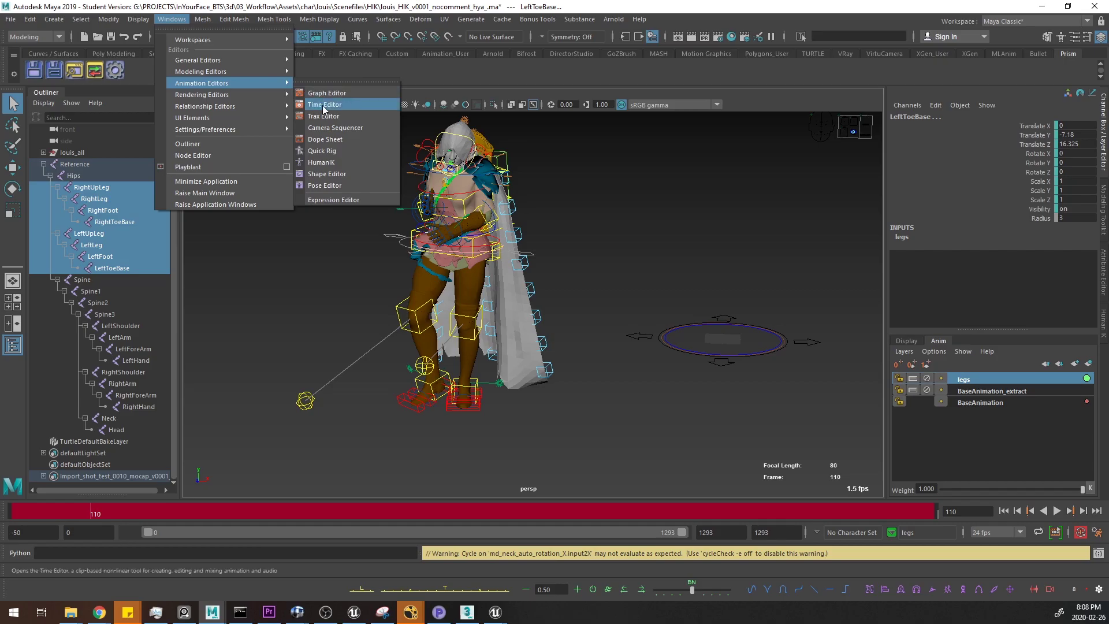
click(347, 92)
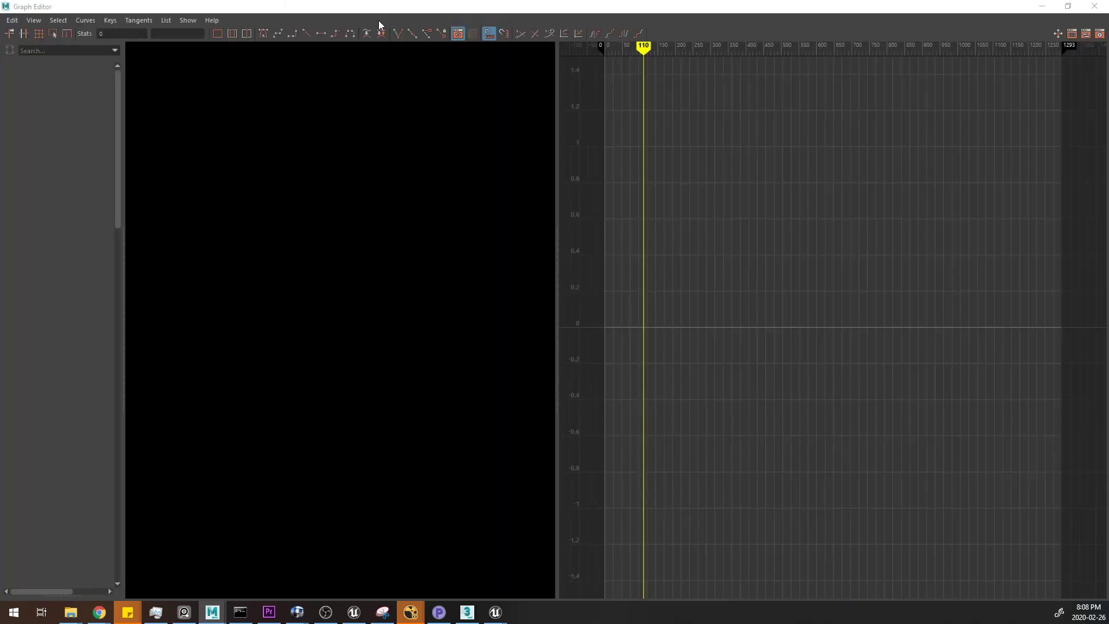
double_click(379, 7)
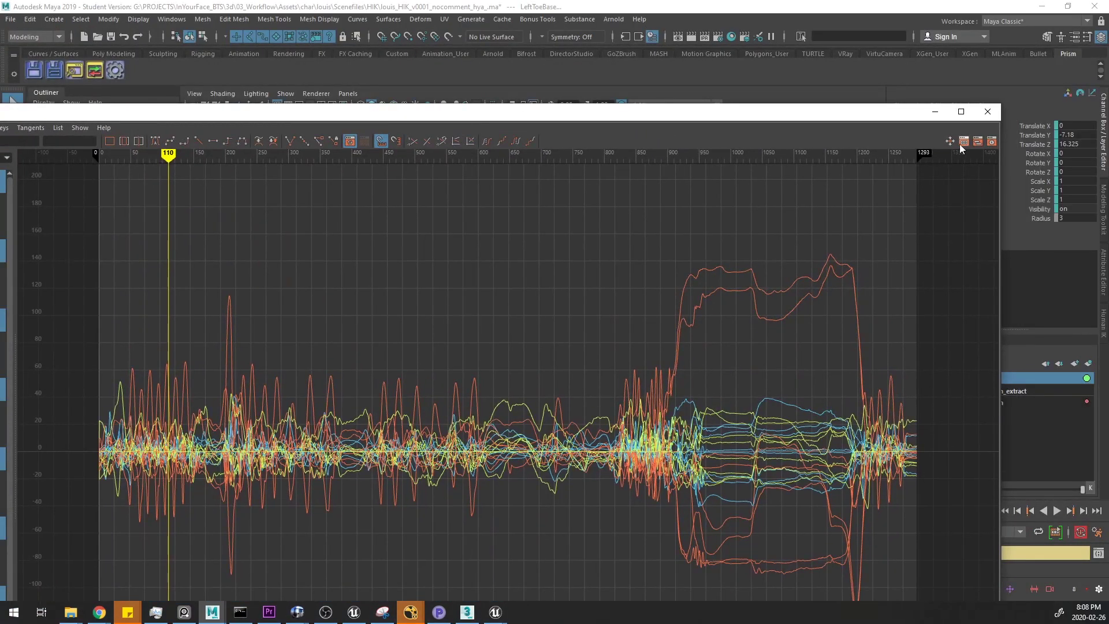
click(935, 112)
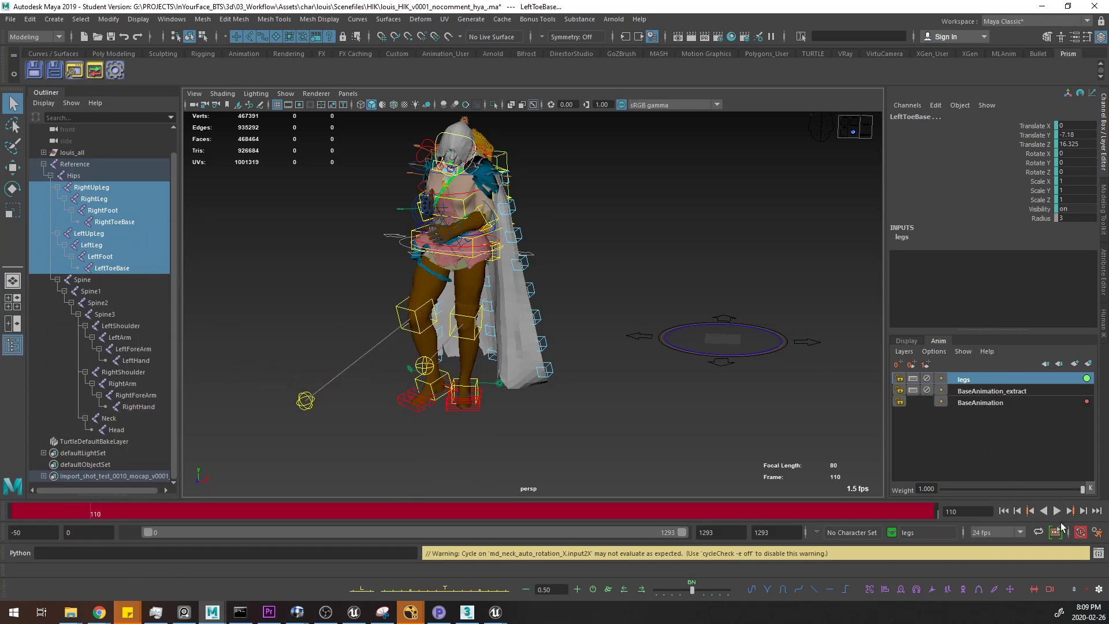
- Try the legs layer at weights of about 0.452, 0.568 and 0.477, return to frame 0 and restore the weight to 1
drag(1082, 489, 1006, 490)
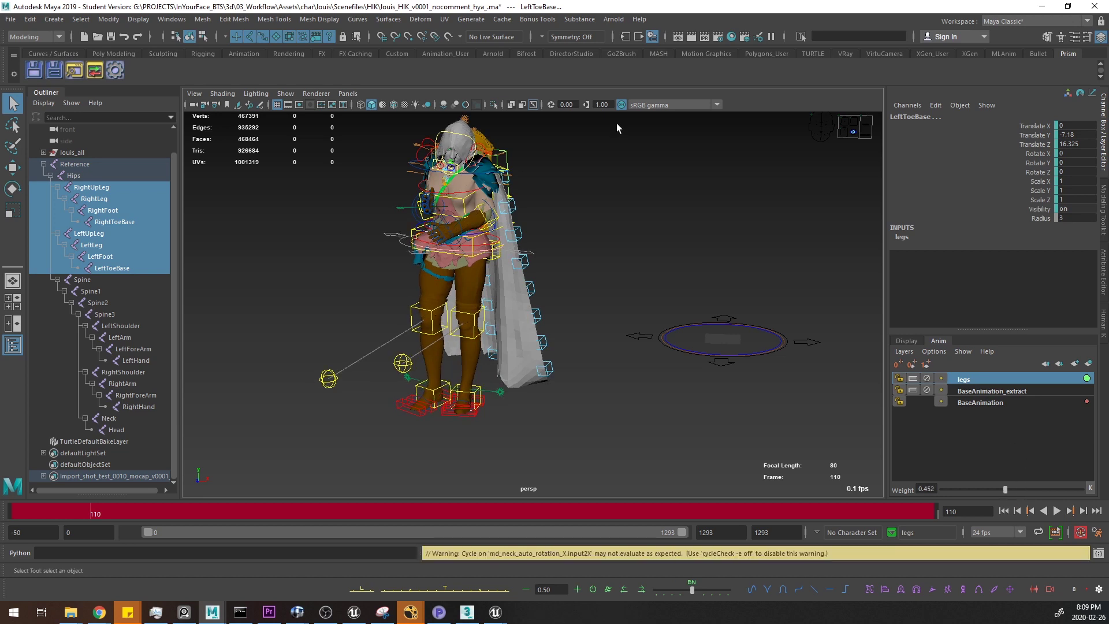
alt+drag(620, 247, 579, 262)
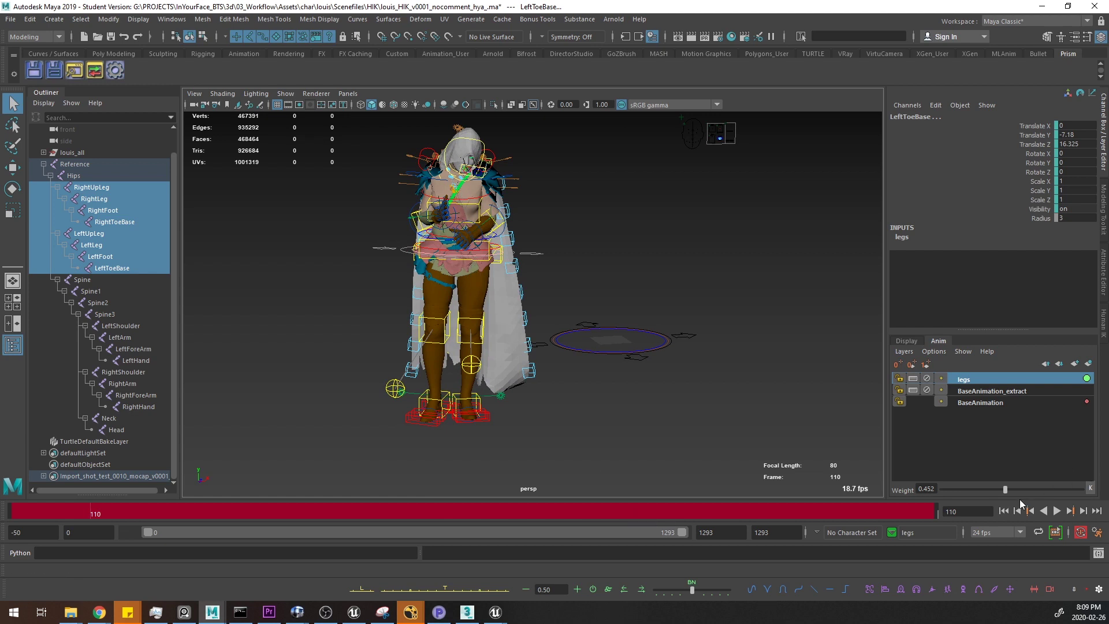
drag(1015, 488, 1024, 487)
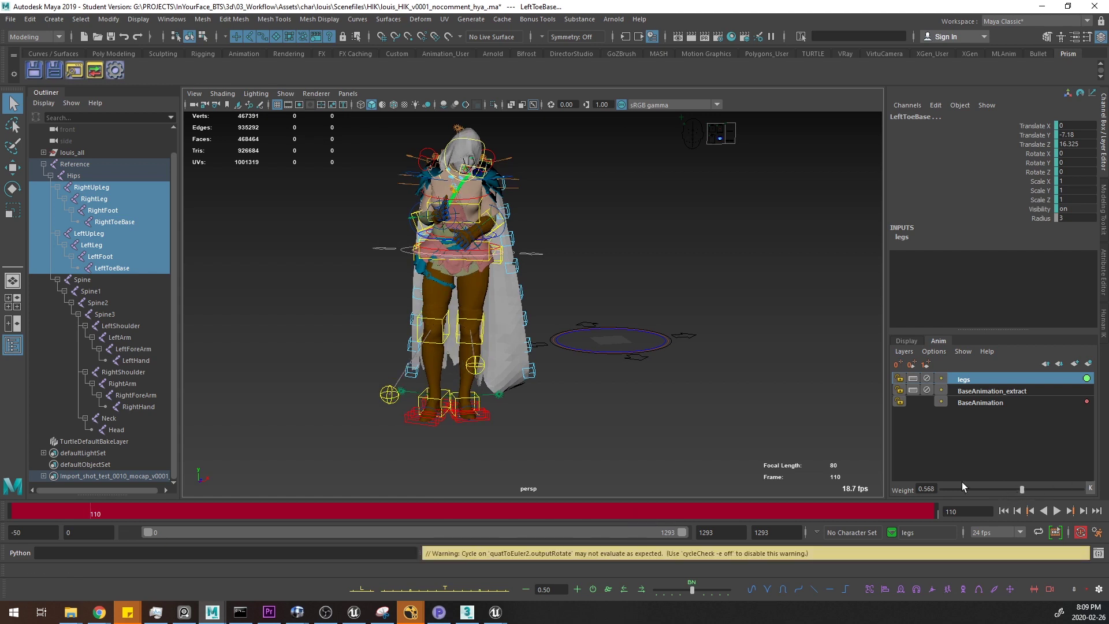
drag(96, 511, 12, 514)
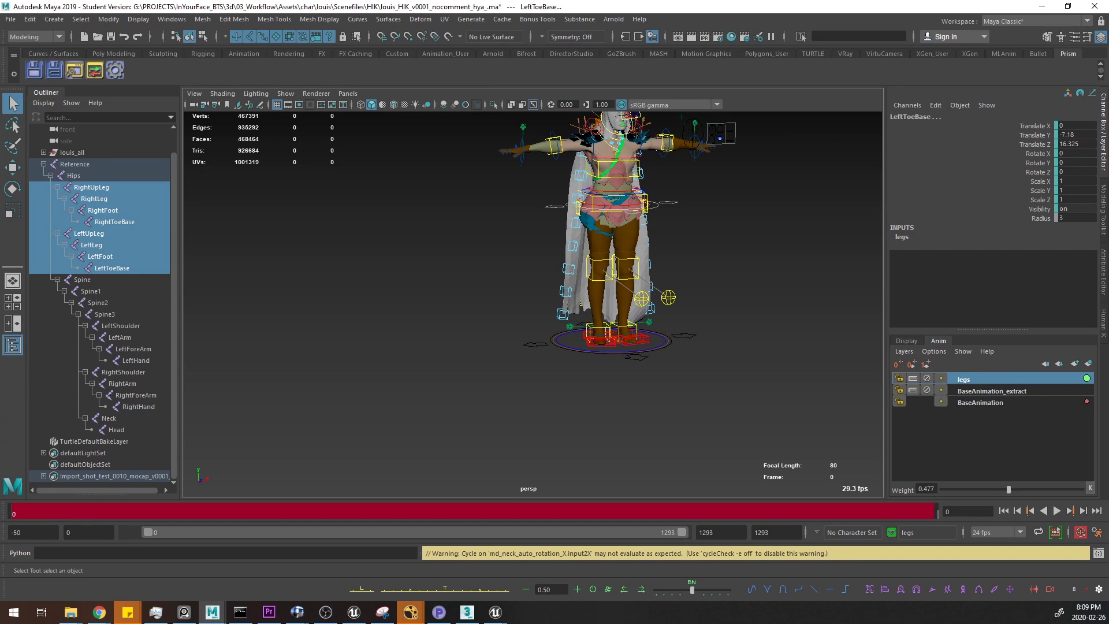
click(1072, 489)
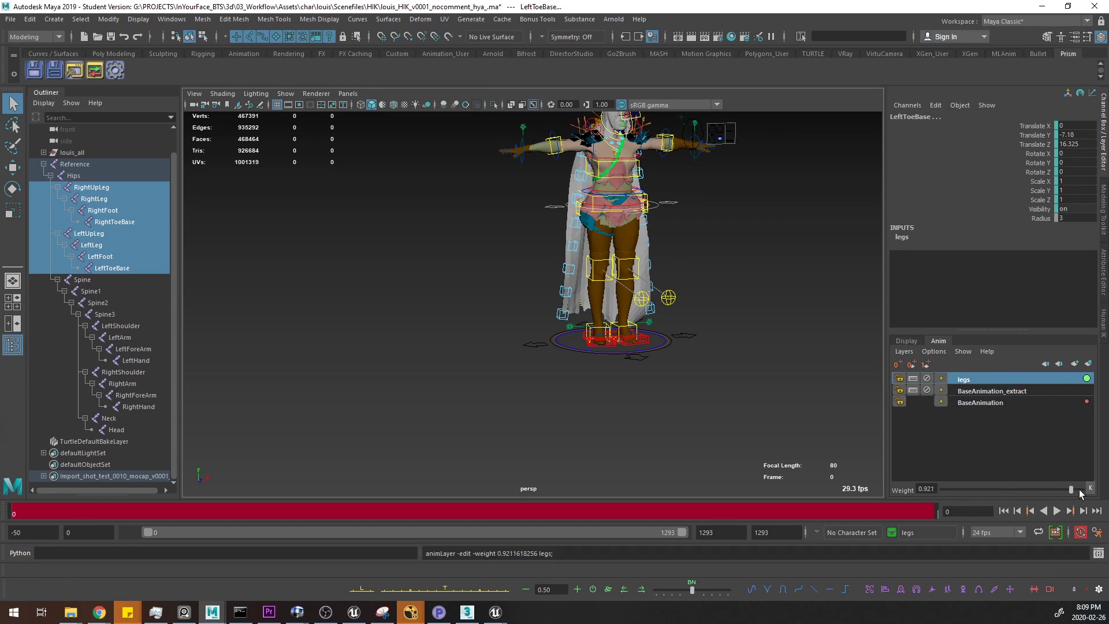
click(1084, 490)
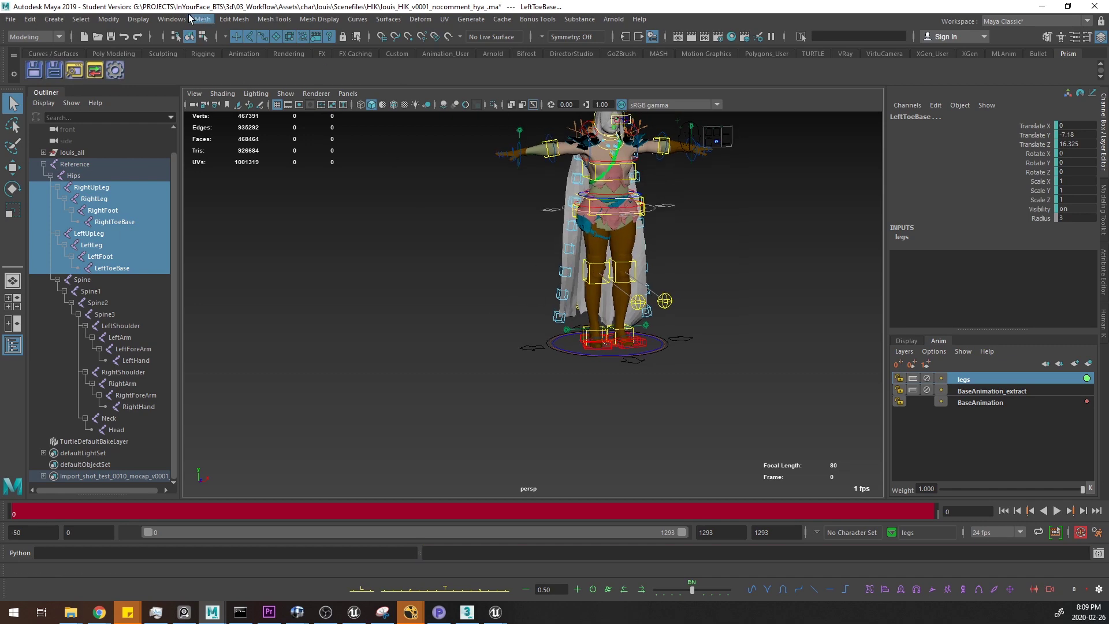
- Reopen the Graph Editor and isolate the RightFoot Rotate X, Y and Z curves on the legs layer for a closer look
click(179, 19)
mouse_move(260, 100)
click(337, 95)
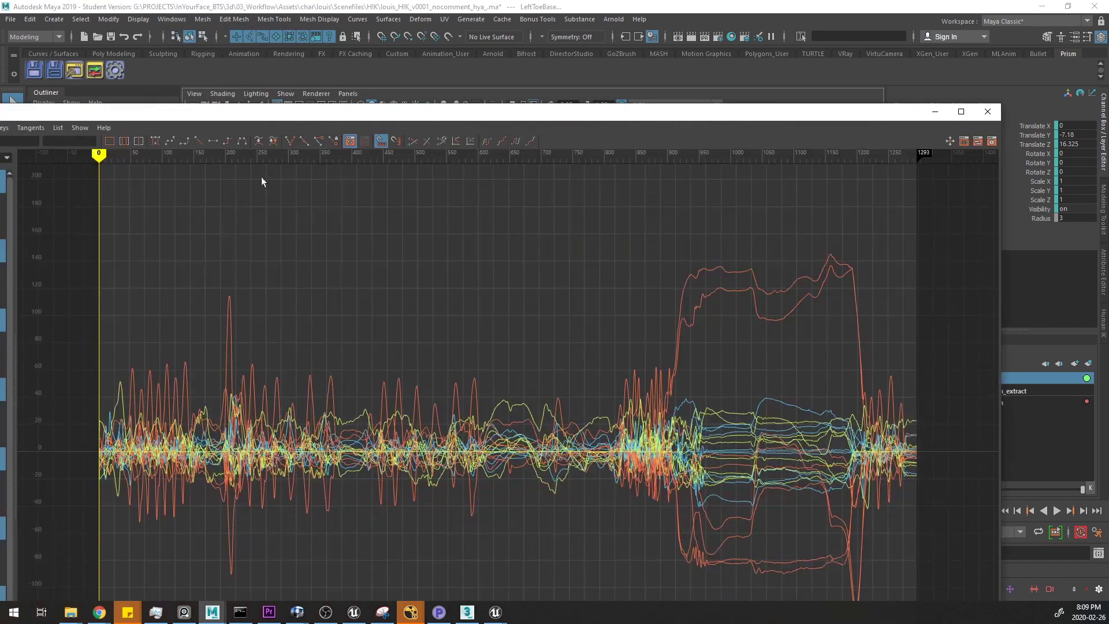
drag(292, 113, 412, 41)
alt+right_drag(606, 398, 643, 415)
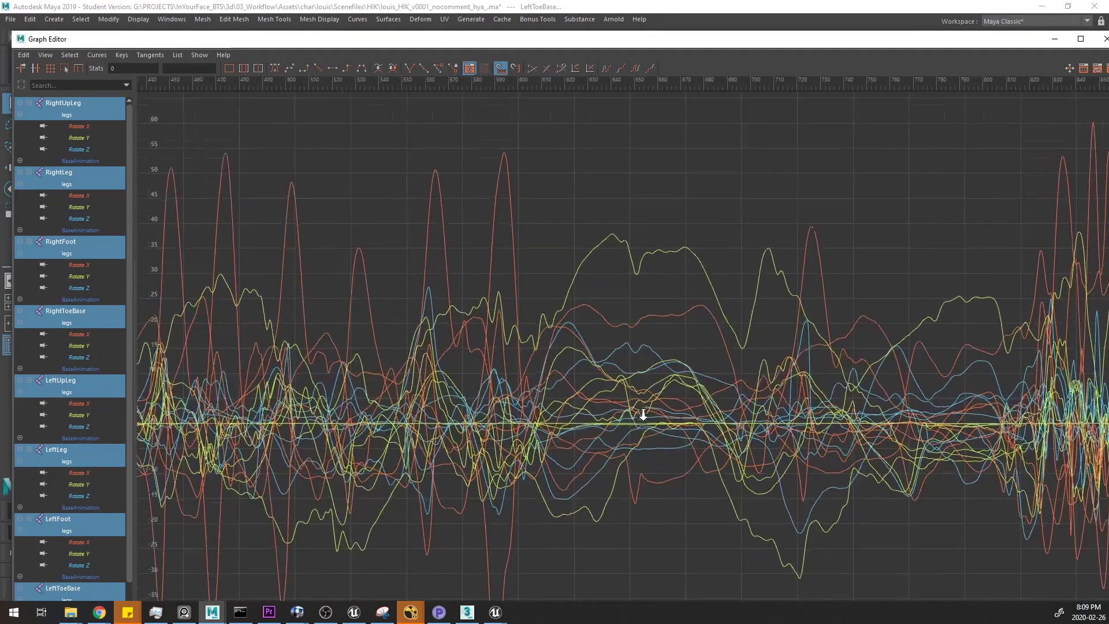
scroll(643, 414, down, 5)
click(77, 265)
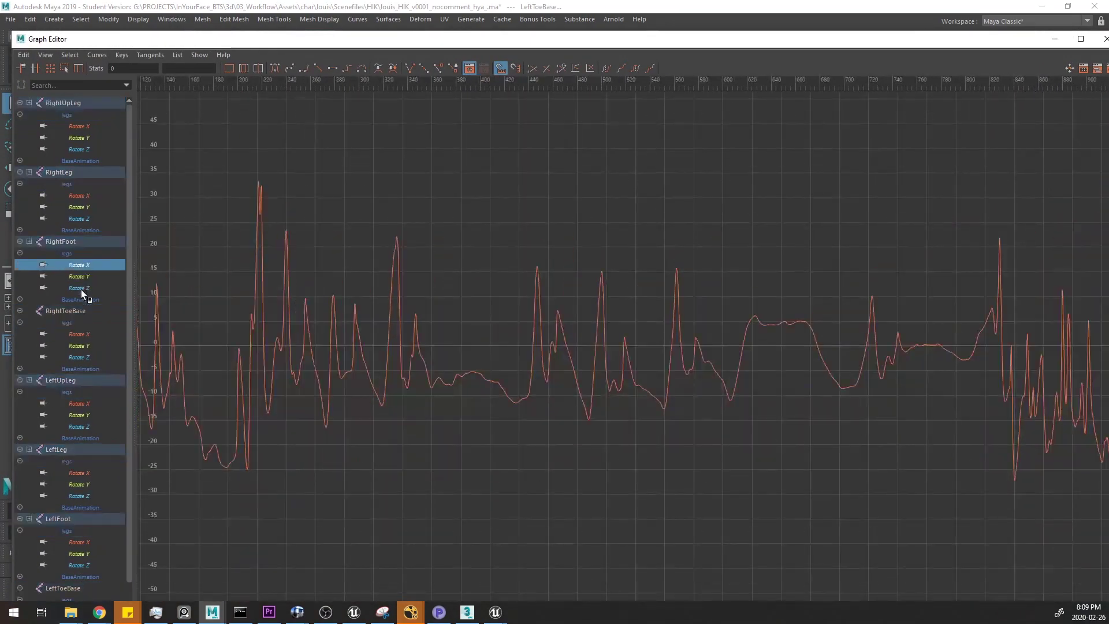
shift+click(81, 289)
scroll(344, 386, up, 6)
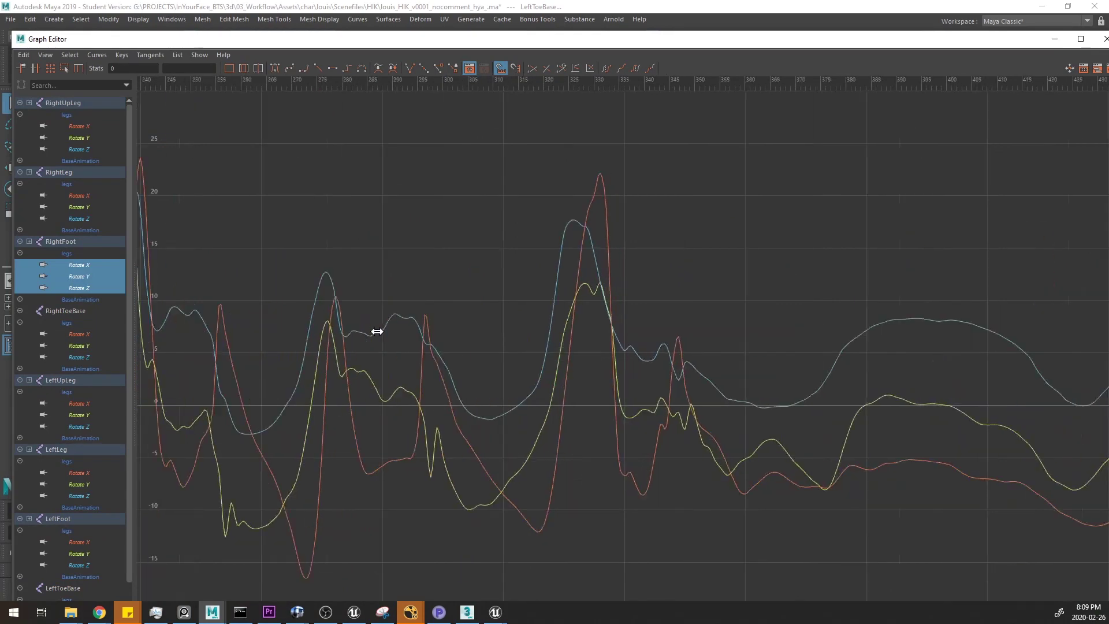
- Examine the individual keys on the RightFoot rotation curves around frames 270 to 332 and scrub to frame 296
alt+shift+right_drag(377, 332, 386, 346)
alt+shift+middle_drag(291, 341, 445, 324)
alt+shift+right_drag(361, 342, 383, 343)
alt+middle_drag(324, 333, 513, 268)
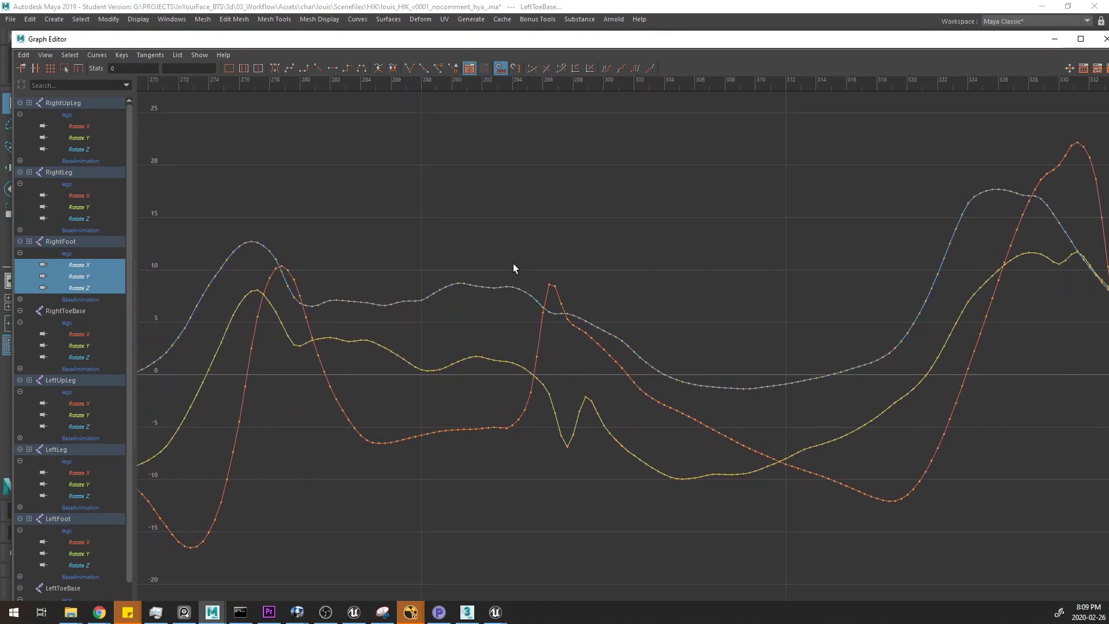
drag(459, 85, 542, 82)
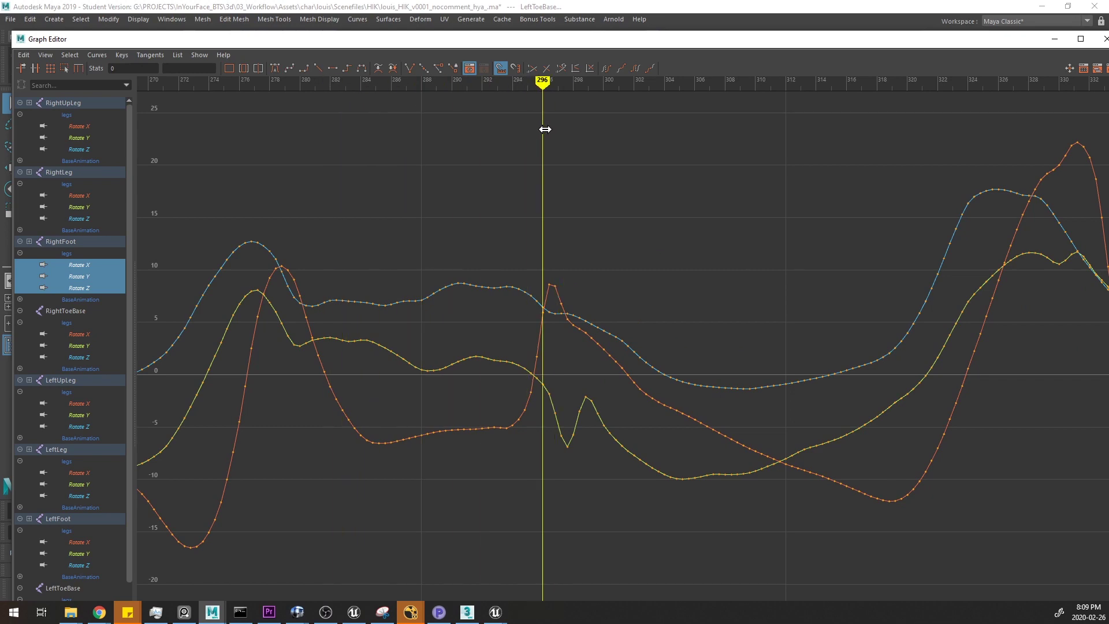
- Reduce the dense keys on the legs layer's RightFoot Rotate X, Y and Z curves with the Simplify Curve filter
alt+shift+right_drag(553, 297, 584, 312)
alt+shift+right_drag(665, 261, 628, 256)
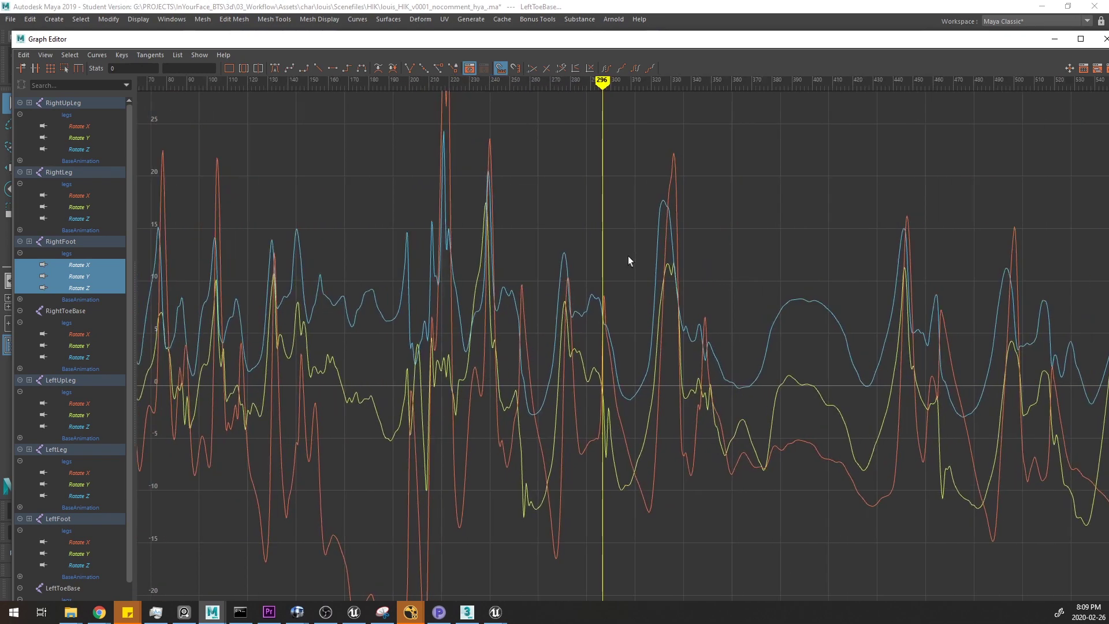
alt+middle_drag(307, 204, 668, 215)
alt+middle_drag(1034, 272, 689, 281)
alt+middle_drag(863, 313, 472, 277)
alt+middle_drag(334, 290, 621, 315)
alt+shift+right_drag(404, 302, 462, 302)
alt+middle_drag(404, 280, 674, 247)
drag(330, 146, 653, 474)
click(459, 359)
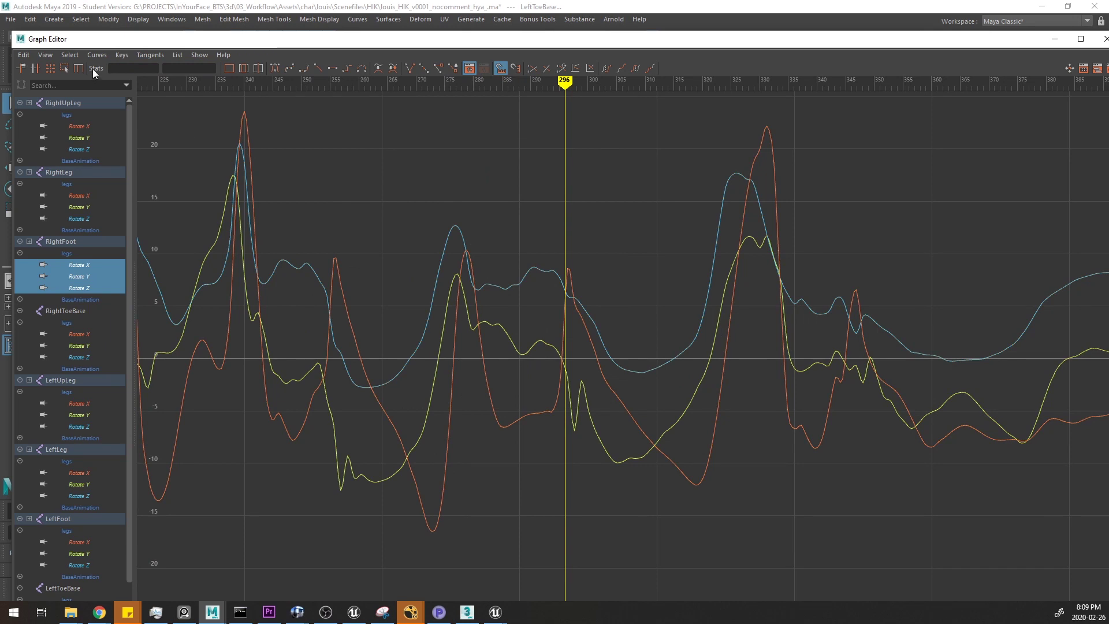
click(102, 56)
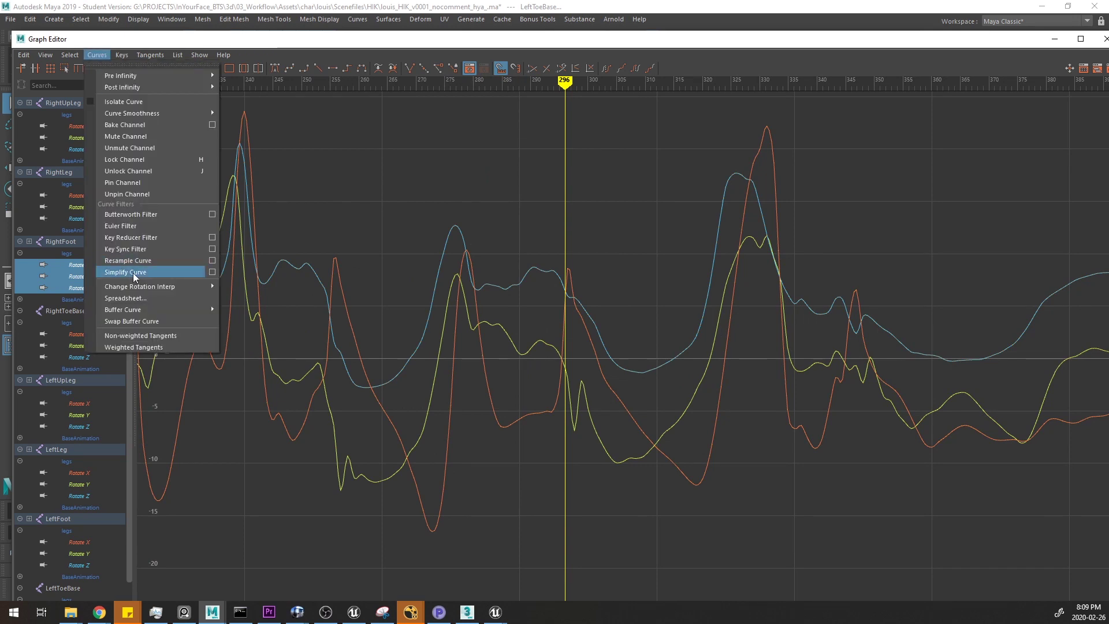
click(182, 275)
click(615, 214)
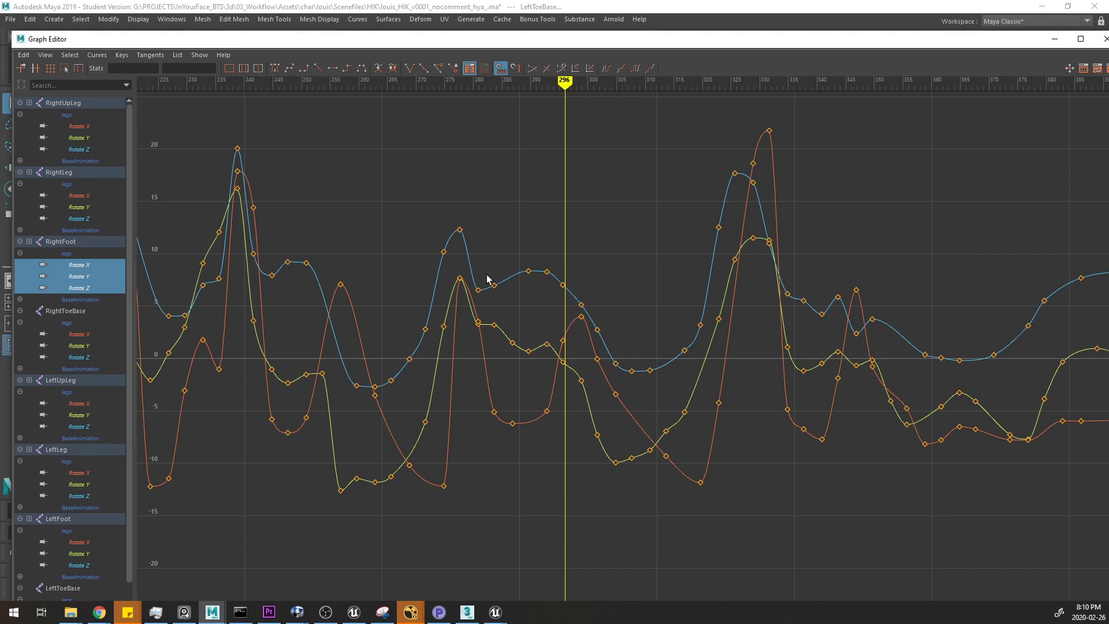
- Activate the Retime tool for the RightFoot curves and lower the Graph Editor window to reveal the character in the viewport
alt+middle_drag(605, 229, 604, 221)
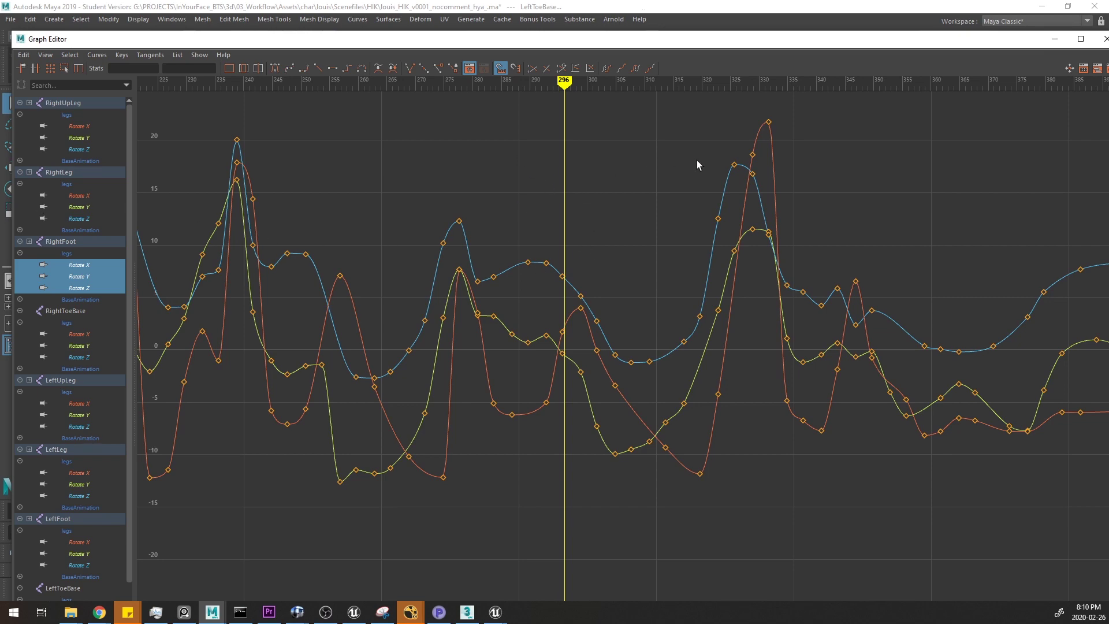
alt+right_drag(697, 162, 323, 164)
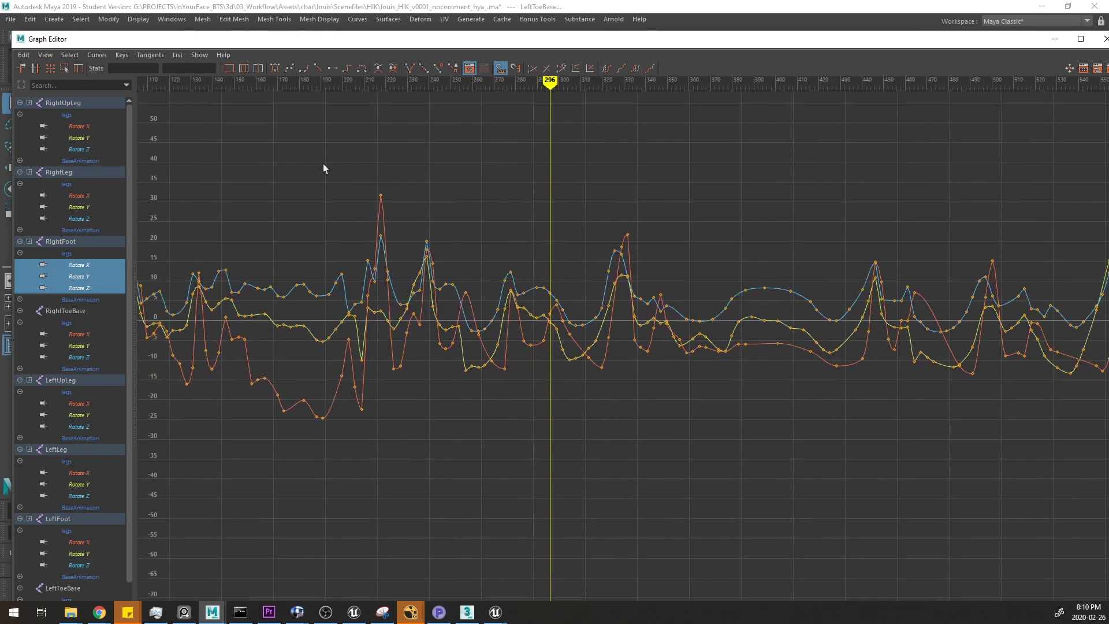
click(78, 70)
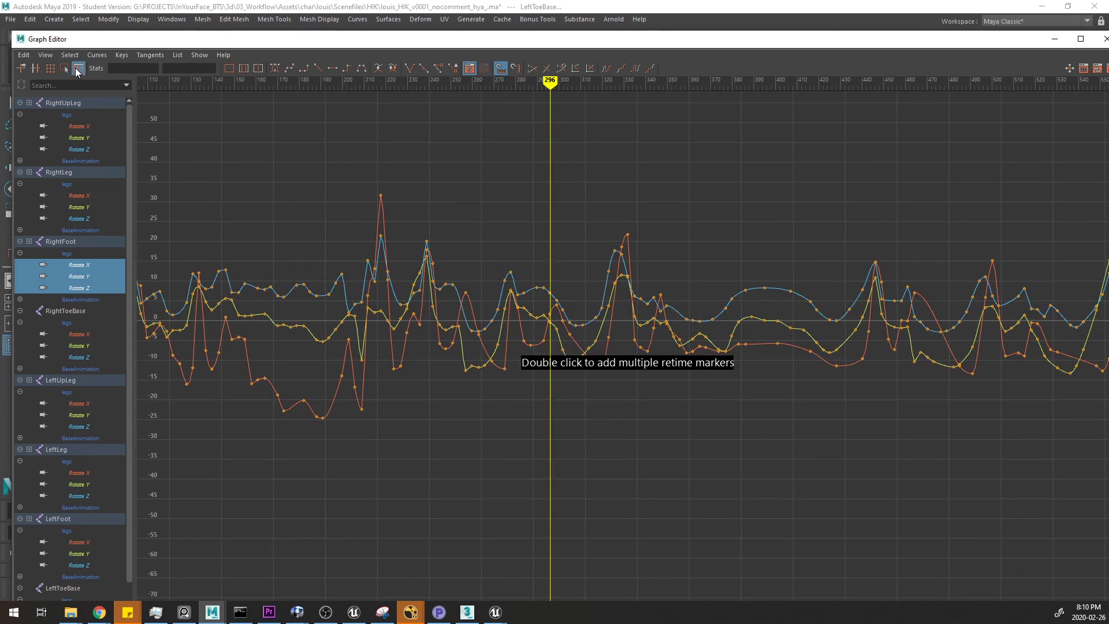
alt+middle_drag(580, 253, 584, 293)
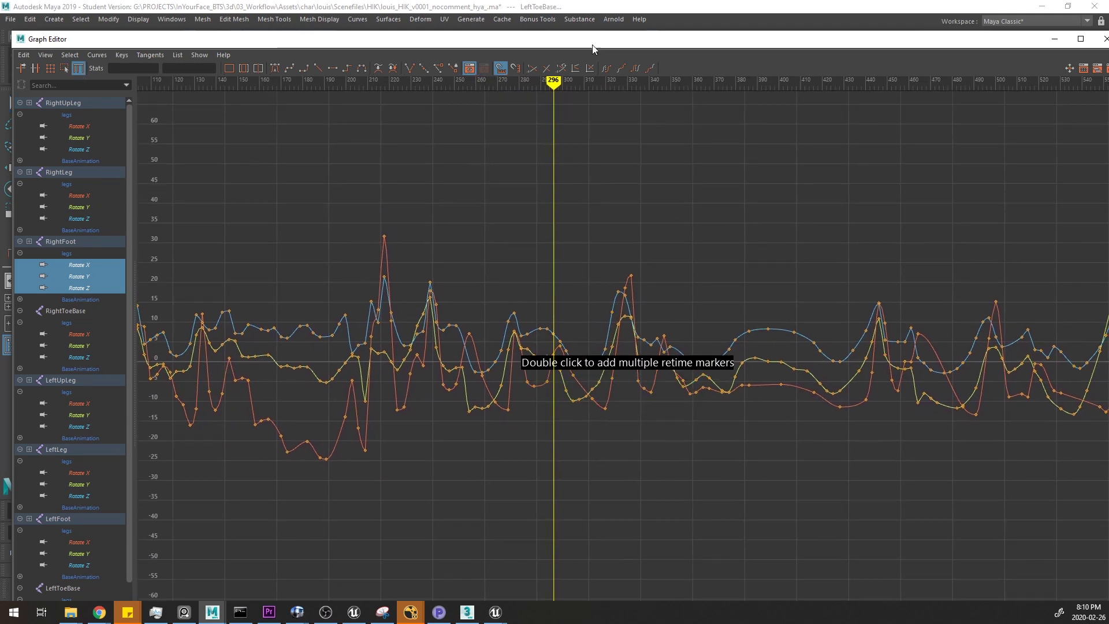
drag(592, 44, 578, 377)
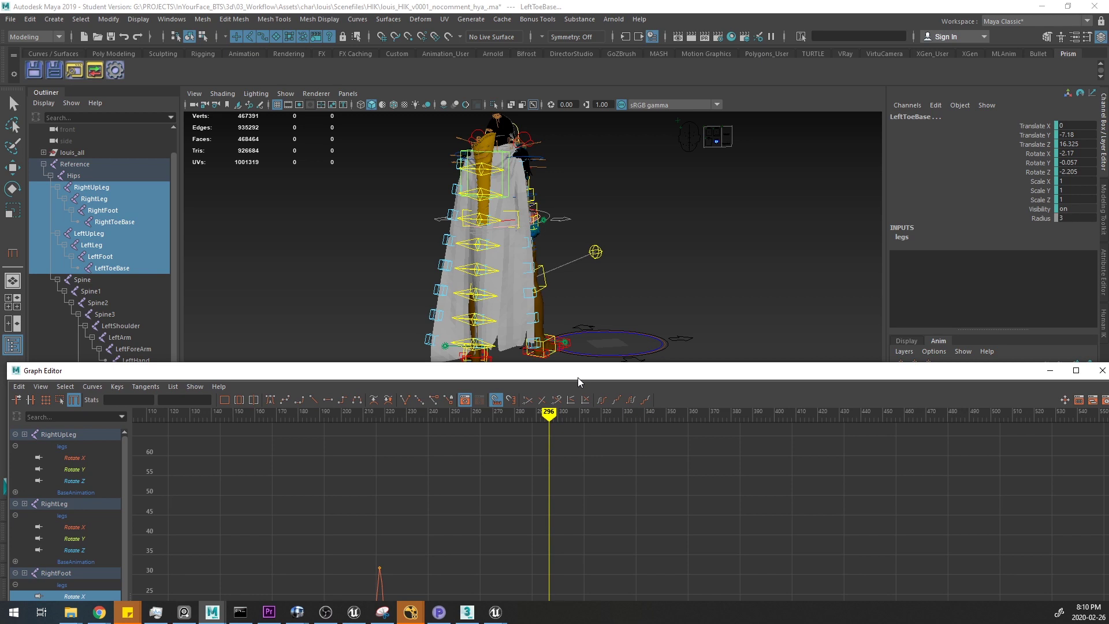
alt+middle_drag(648, 524, 680, 491)
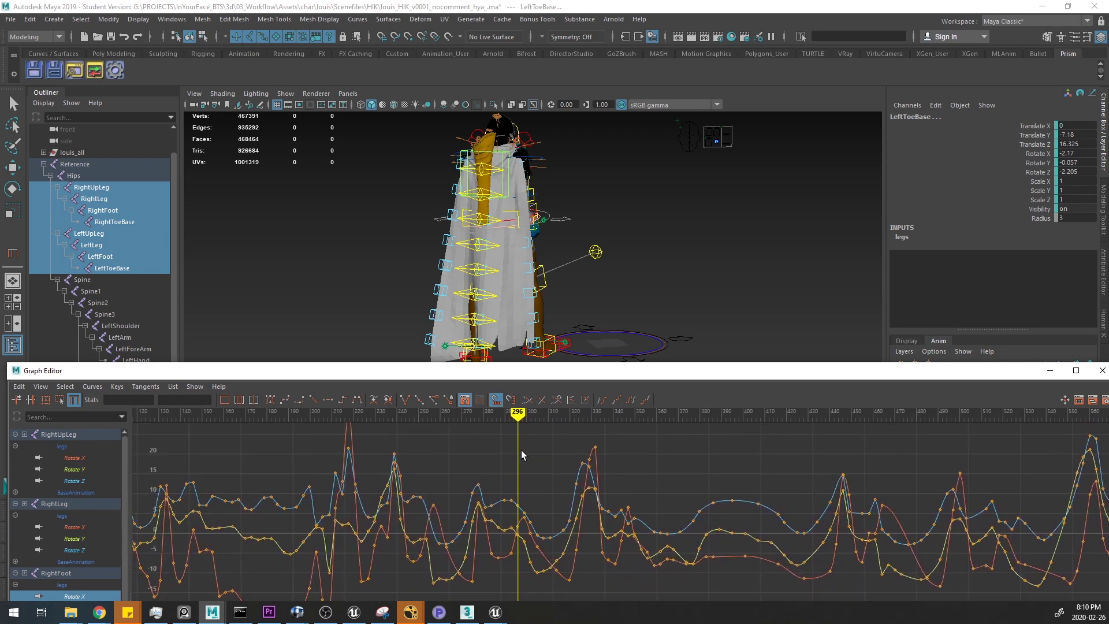
- Scrub to frame 287 and add retime markers at about frames 297, 357 and 417 on the RightFoot curves
drag(520, 512, 496, 415)
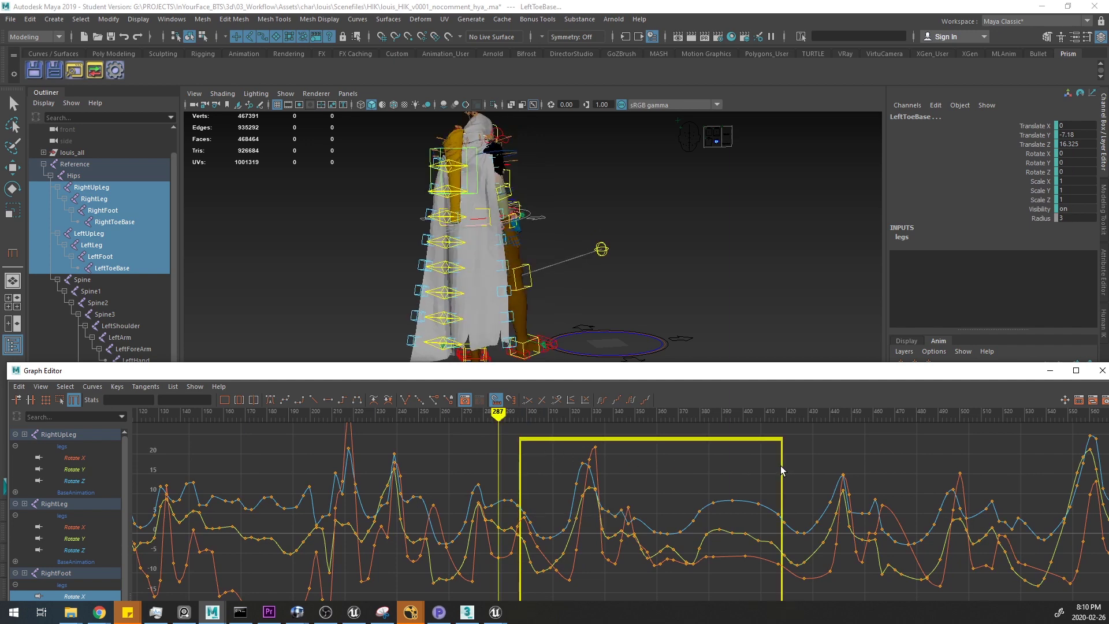
mouse_move(705, 484)
alt+middle_down()
mouse_move(624, 464)
mouse_move(598, 492)
mouse_move(611, 495)
alt+middle_up()
click(595, 479)
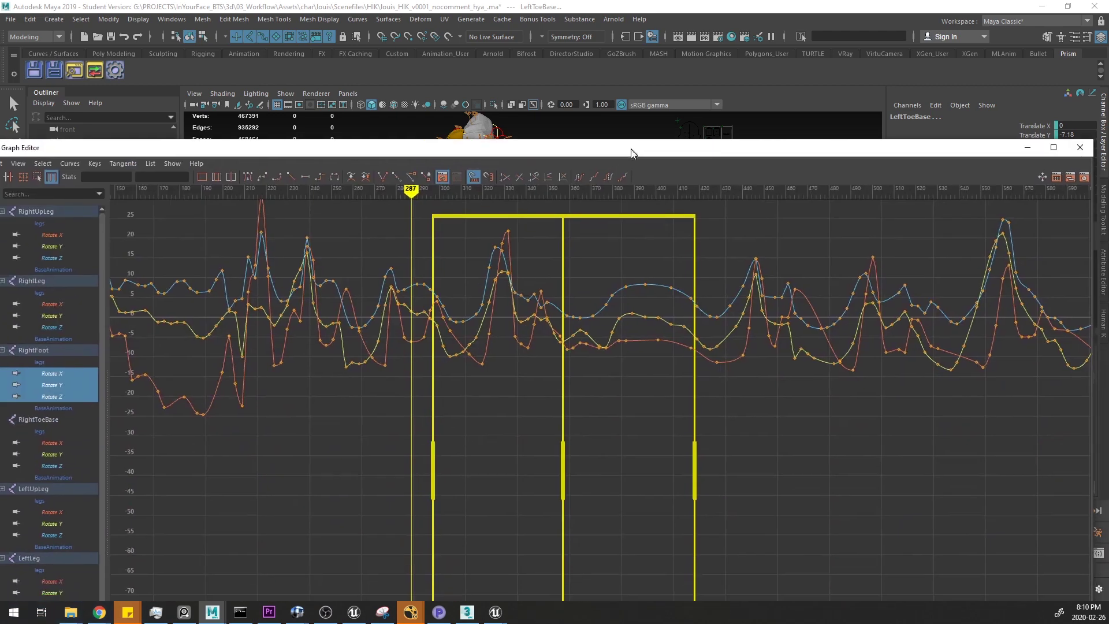